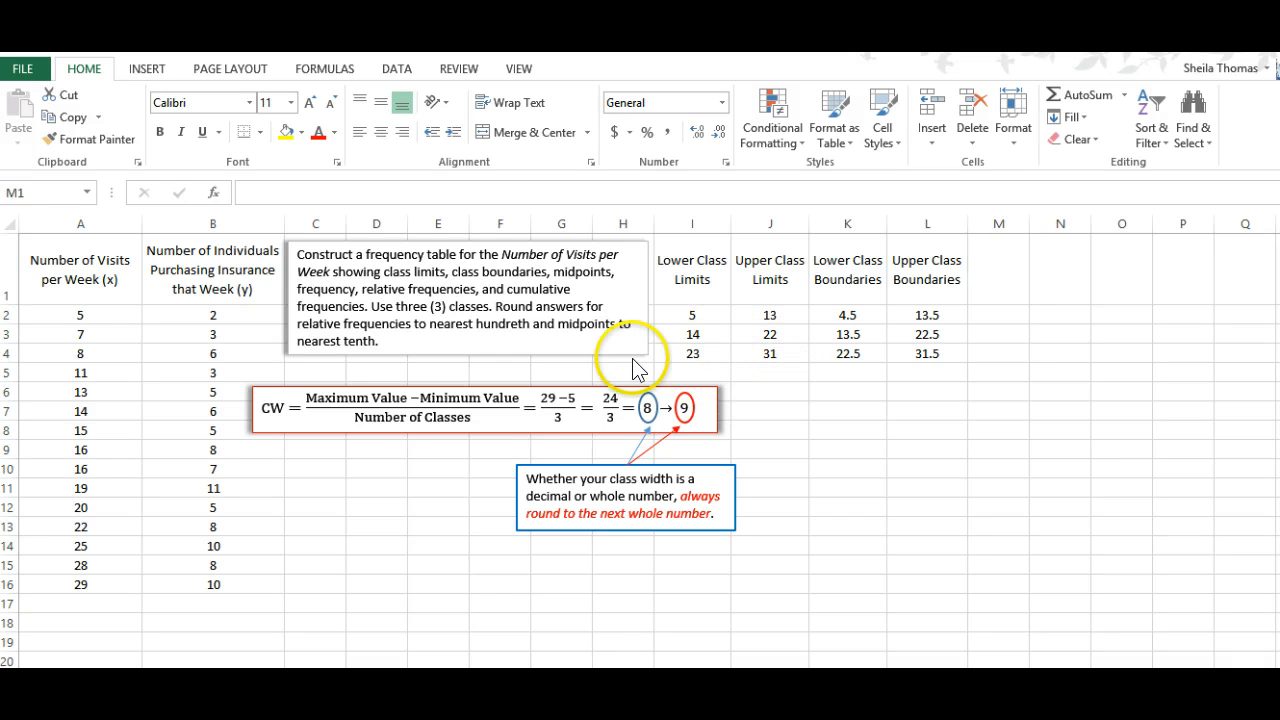
pyautogui.press('super+c')
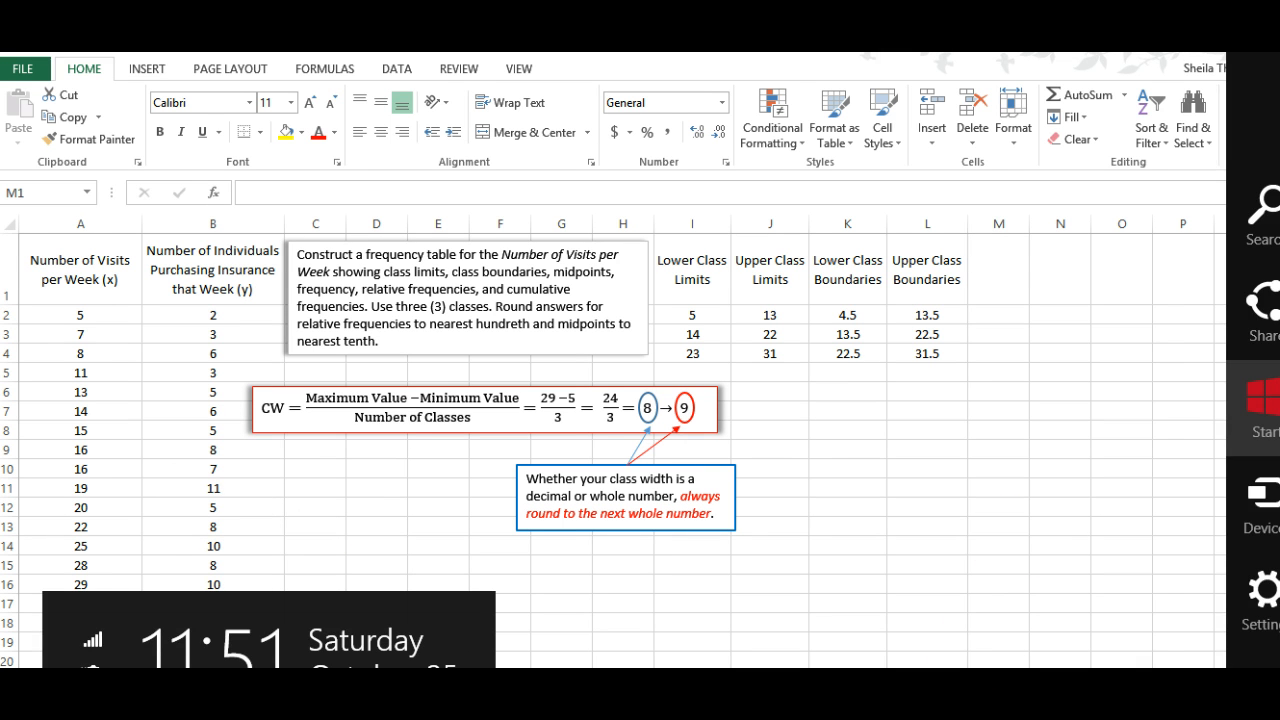
pyautogui.press('Escape')
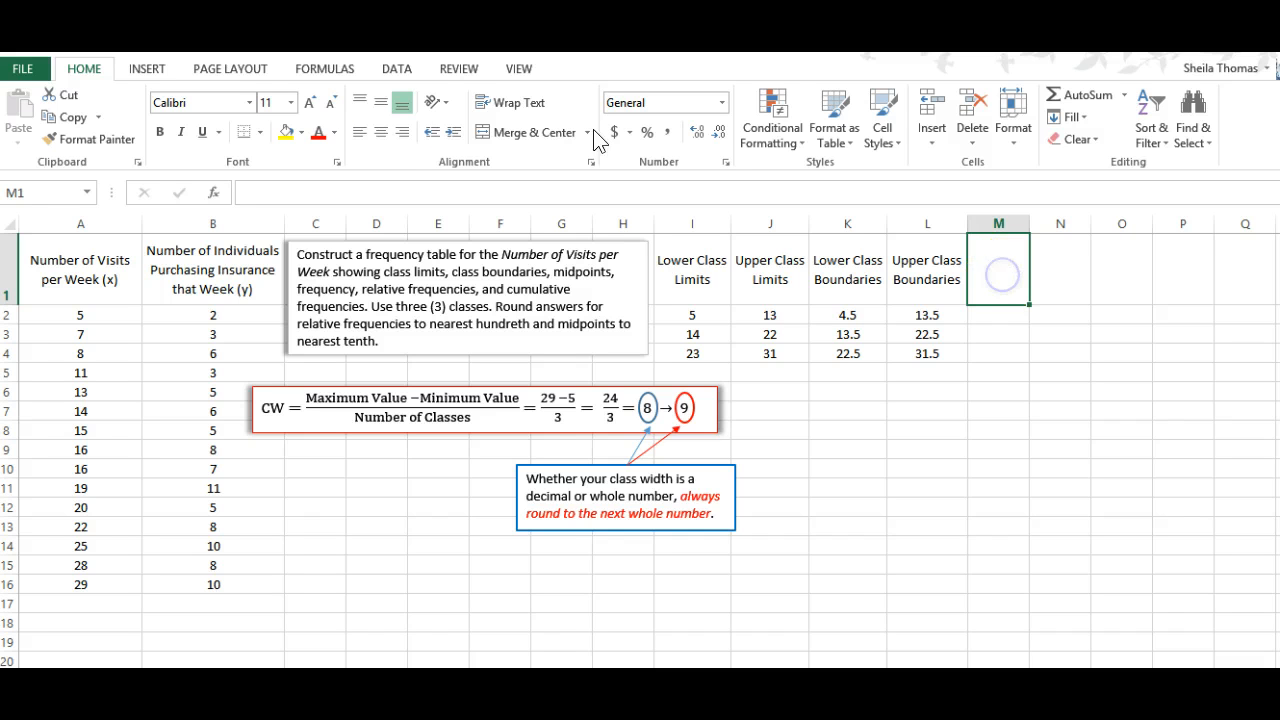
# Generate a histogram with chart output from input range A2:A16 and bin range L2:L4, placing the results at M1.
pyautogui.click(400, 72)
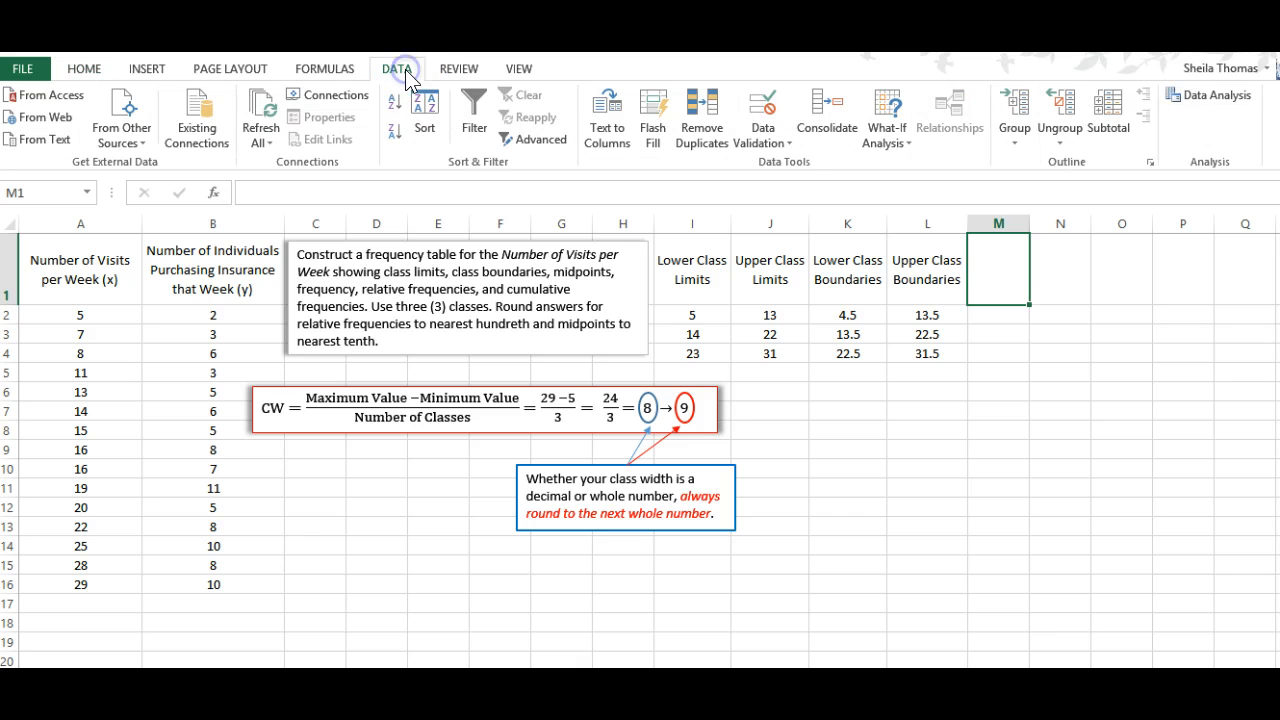
pyautogui.click(1215, 96)
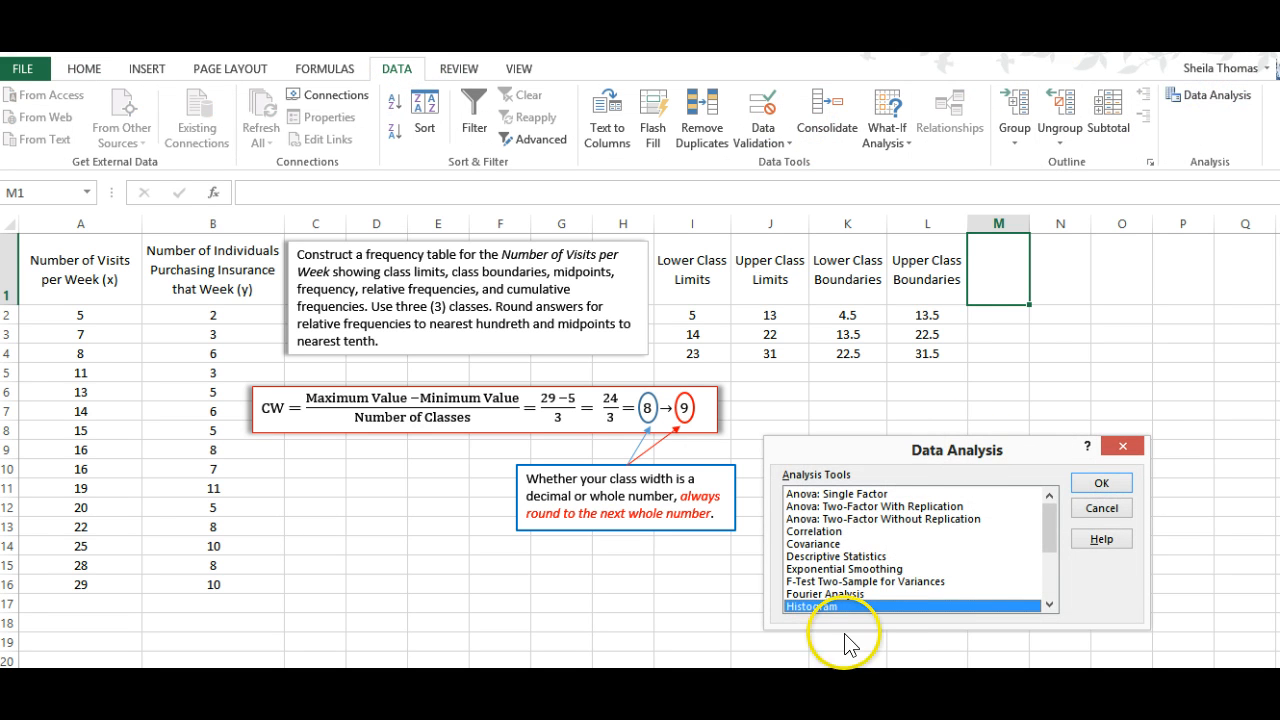
pyautogui.click(1100, 484)
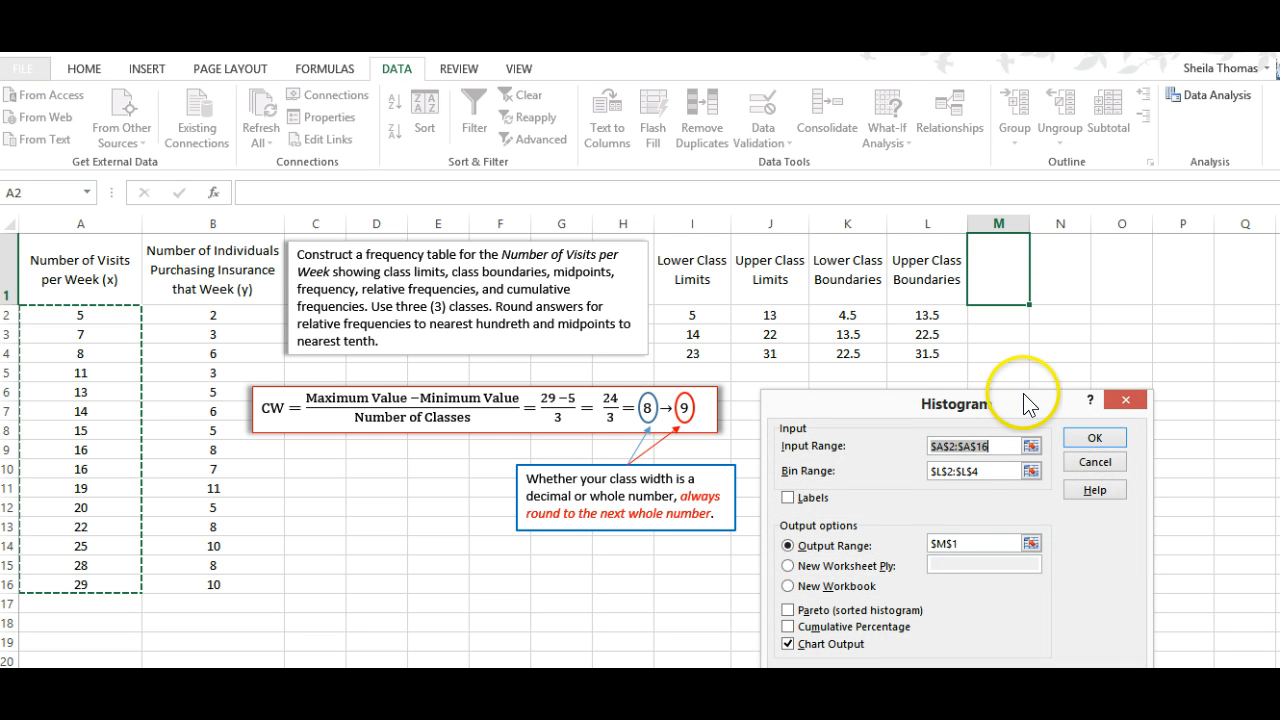
pyautogui.moveTo(1022, 397); pyautogui.dragTo(1025, 378)
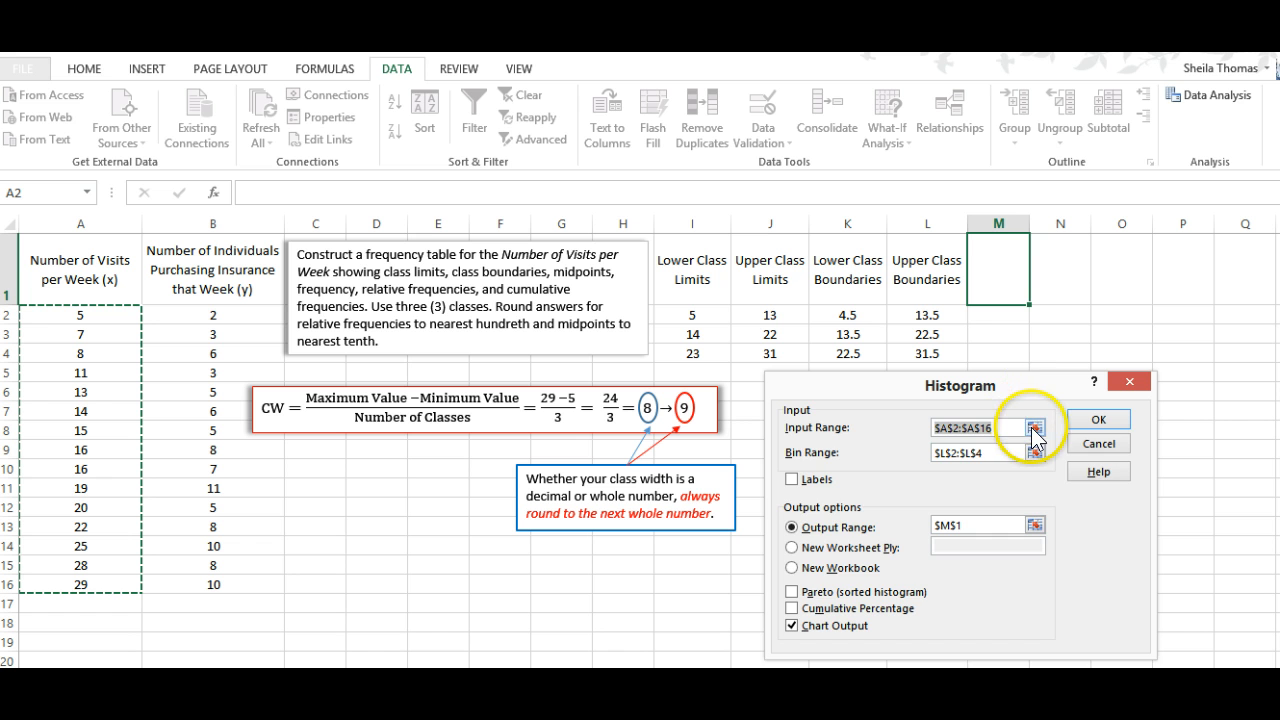
pyautogui.click(1034, 428)
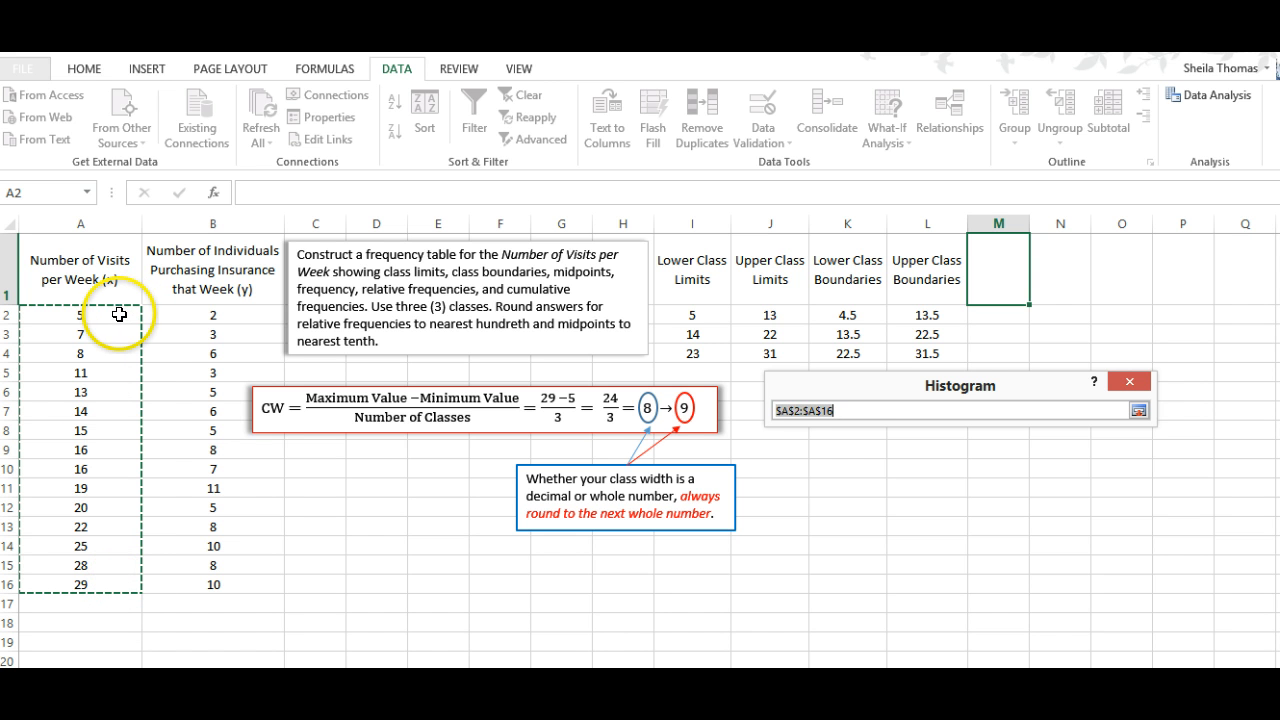
pyautogui.click(1140, 408)
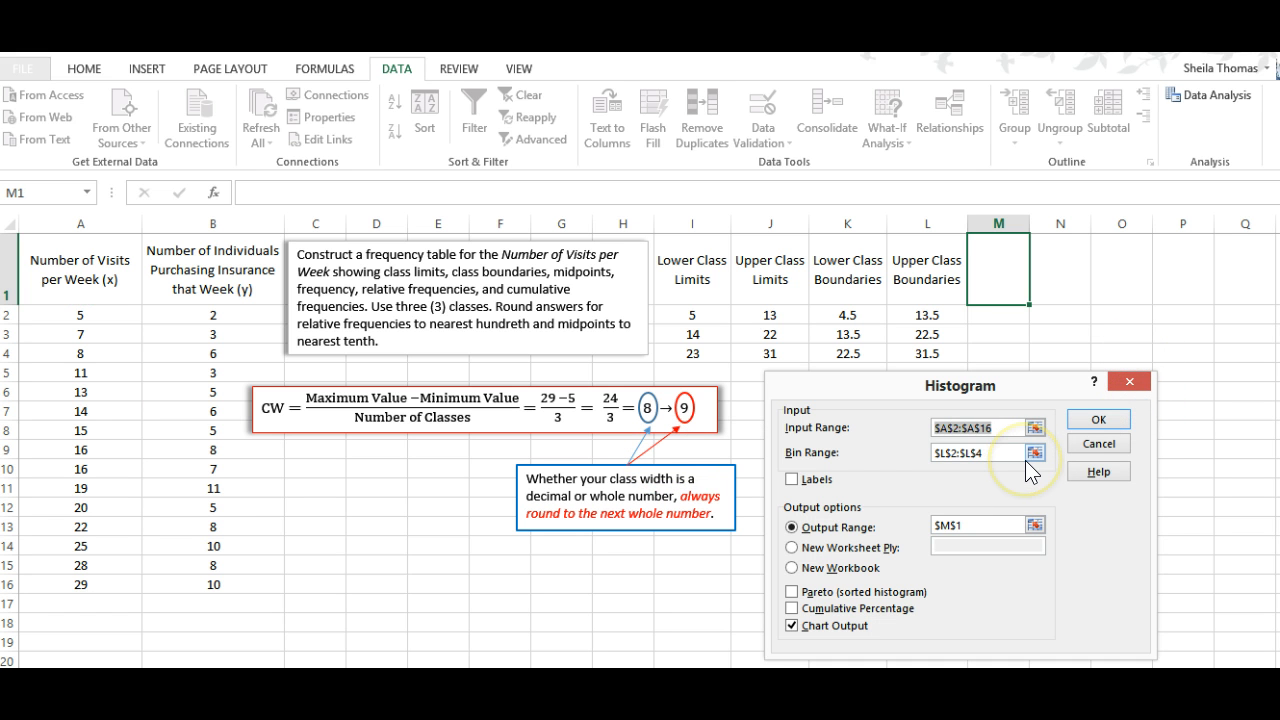
pyautogui.click(962, 314)
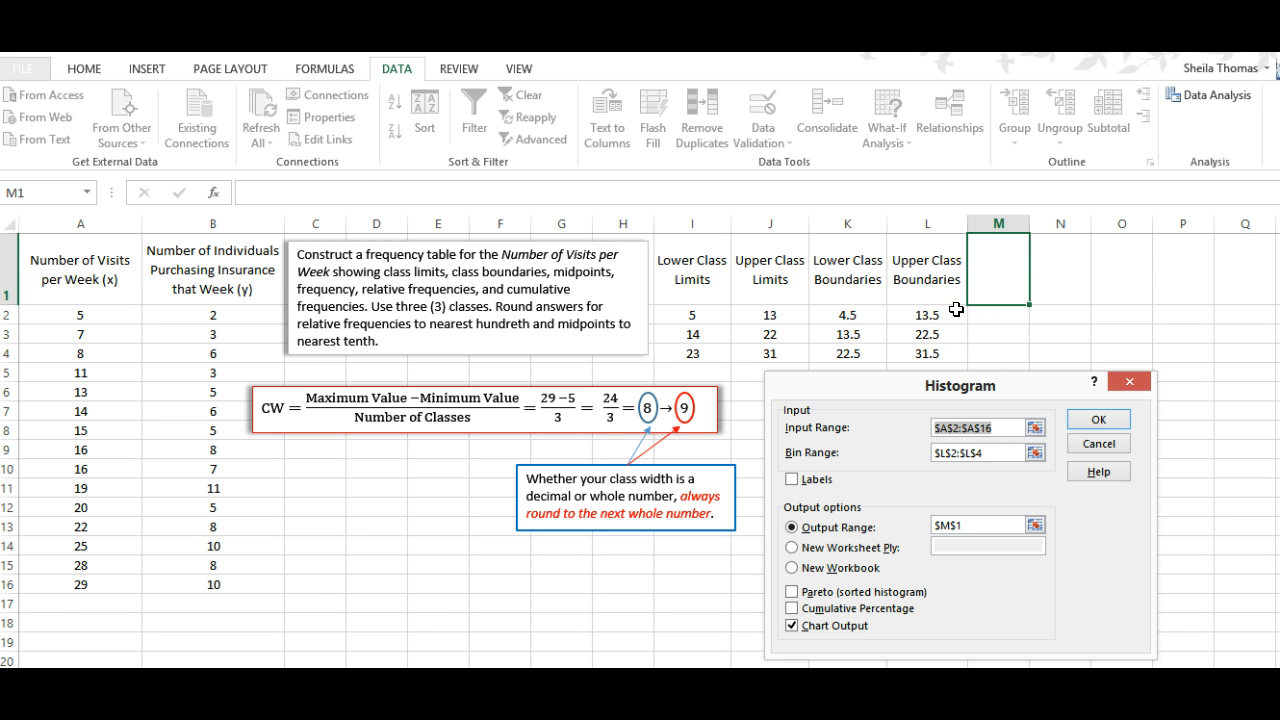
pyautogui.click(953, 347)
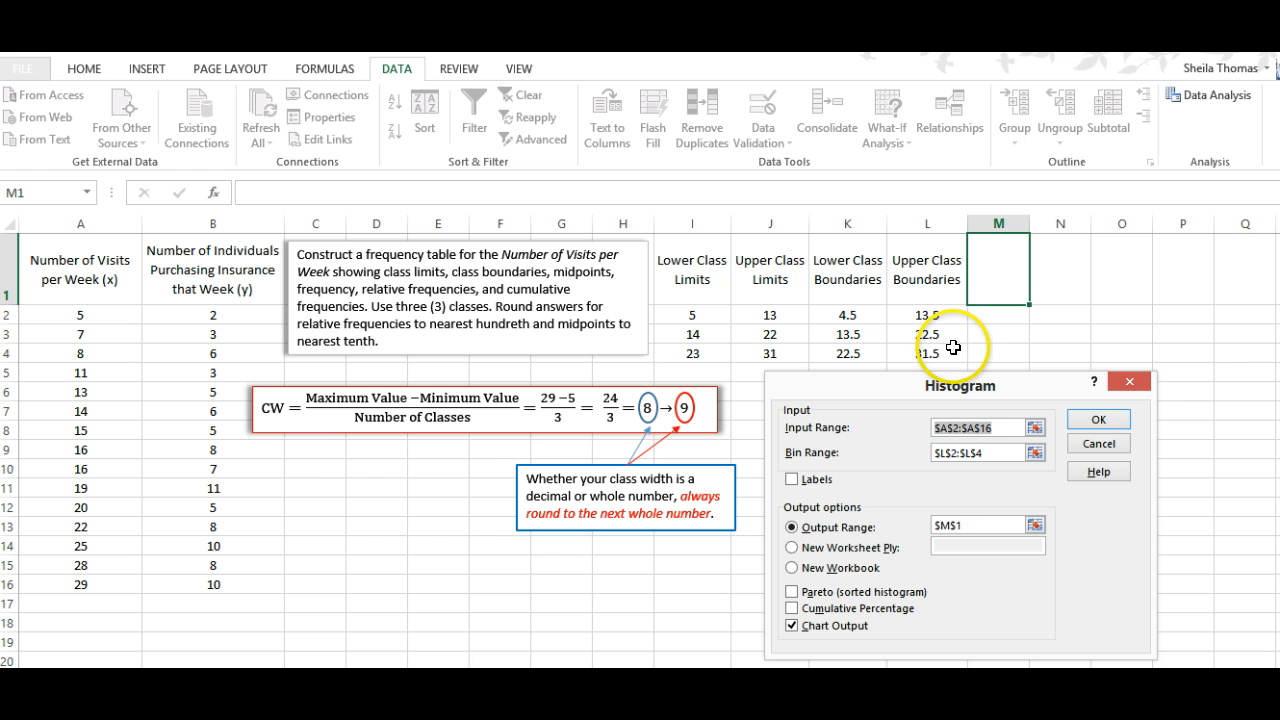
pyautogui.click(944, 309)
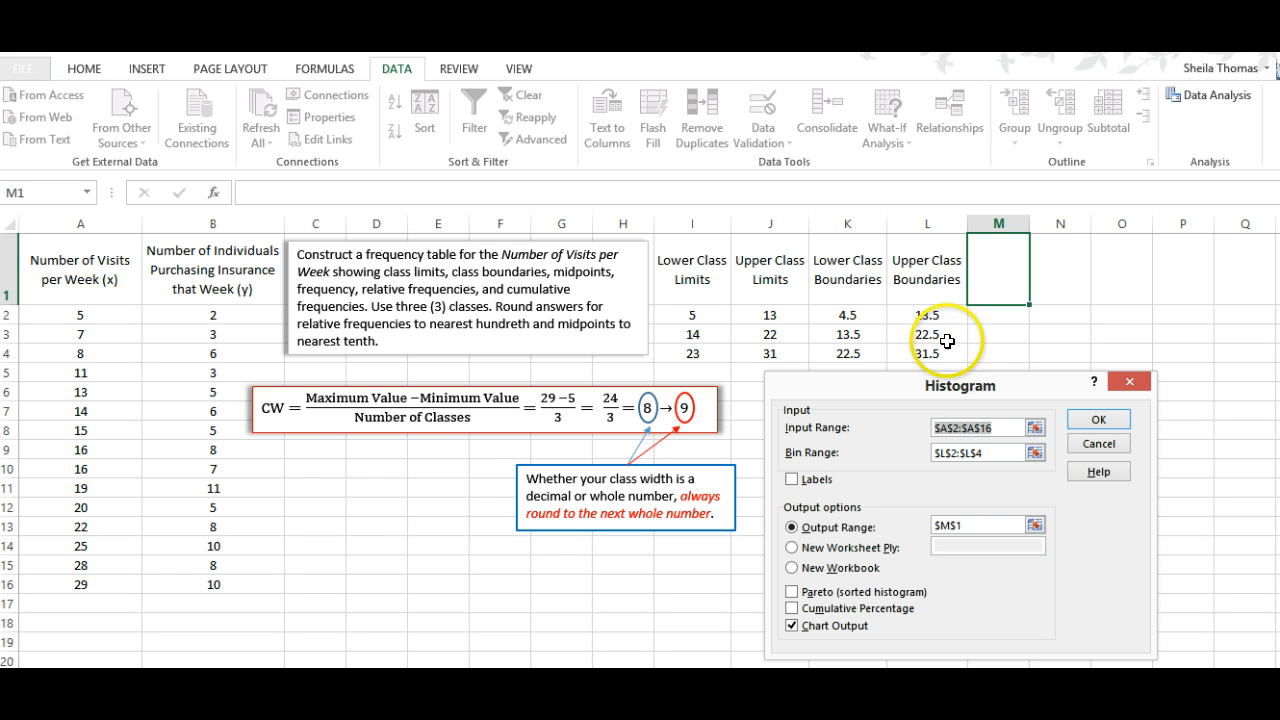
pyautogui.click(805, 472)
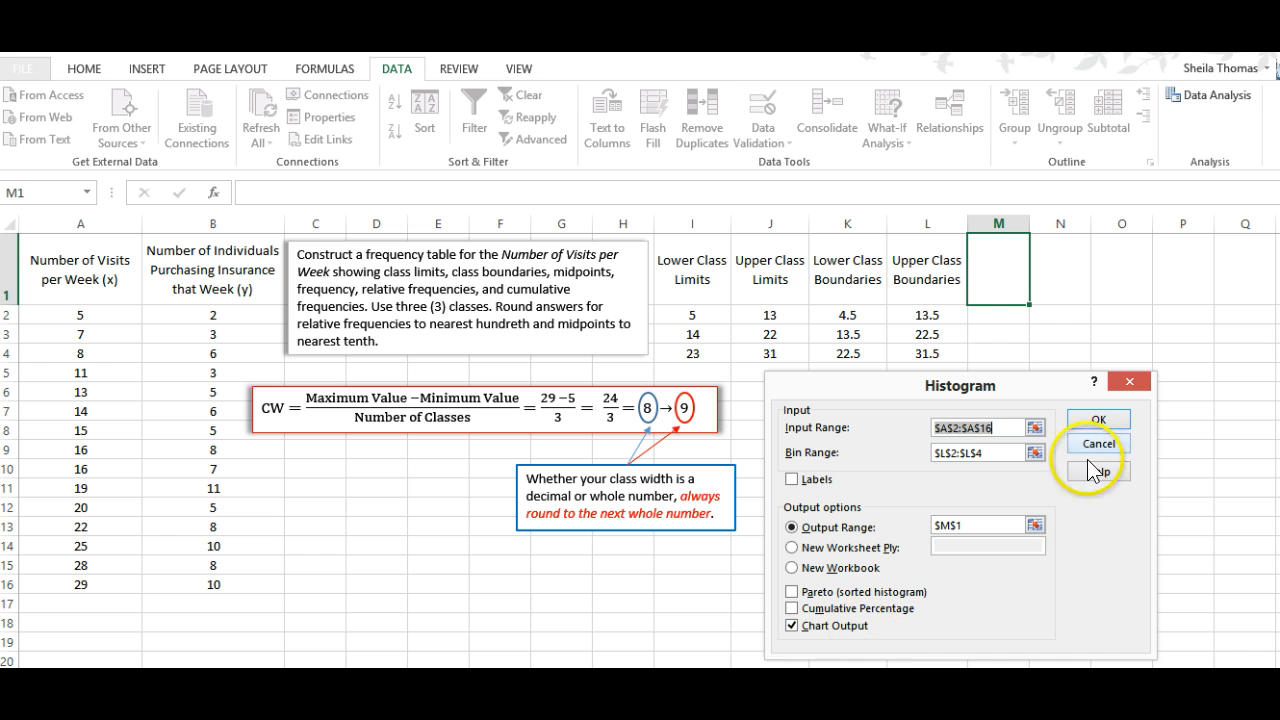
pyautogui.click(1099, 423)
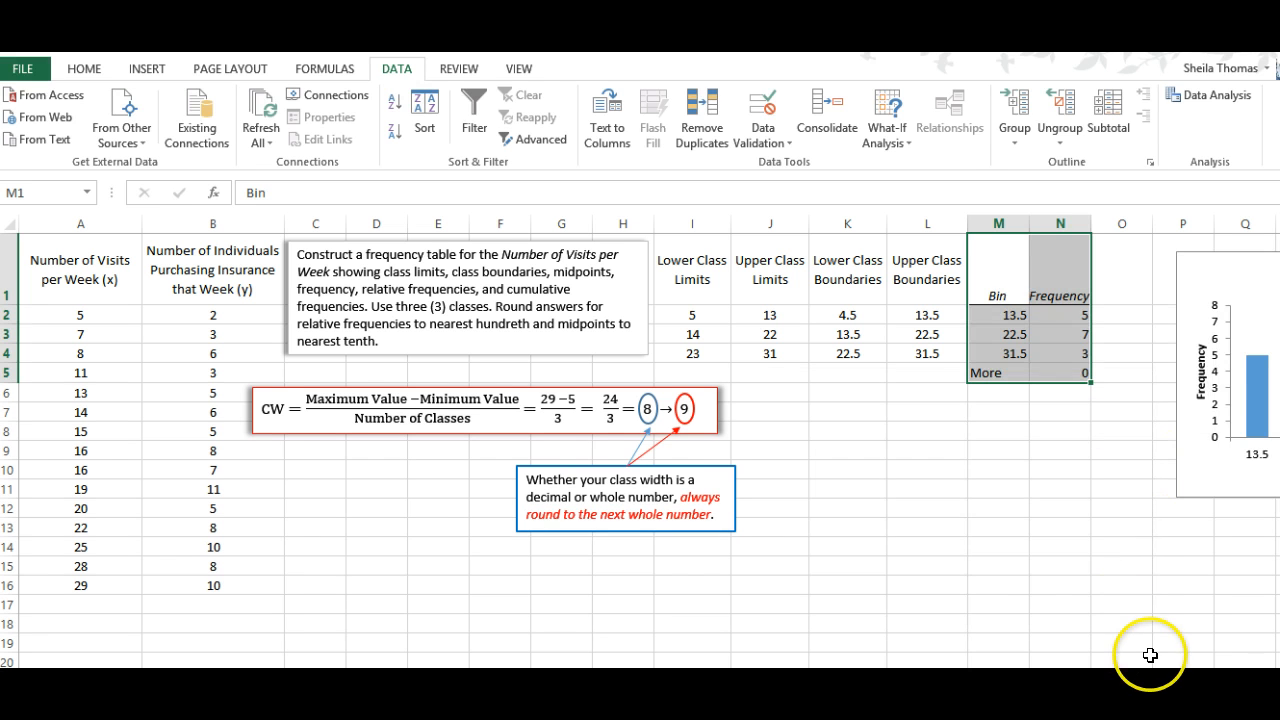
# Move the histogram chart below the frequency results and clear everything from the More row in M5:N5.
pyautogui.moveTo(1222, 246)
pyautogui.mouseDown()
pyautogui.moveTo(1125, 385)
pyautogui.moveTo(858, 412)
pyautogui.mouseUp()
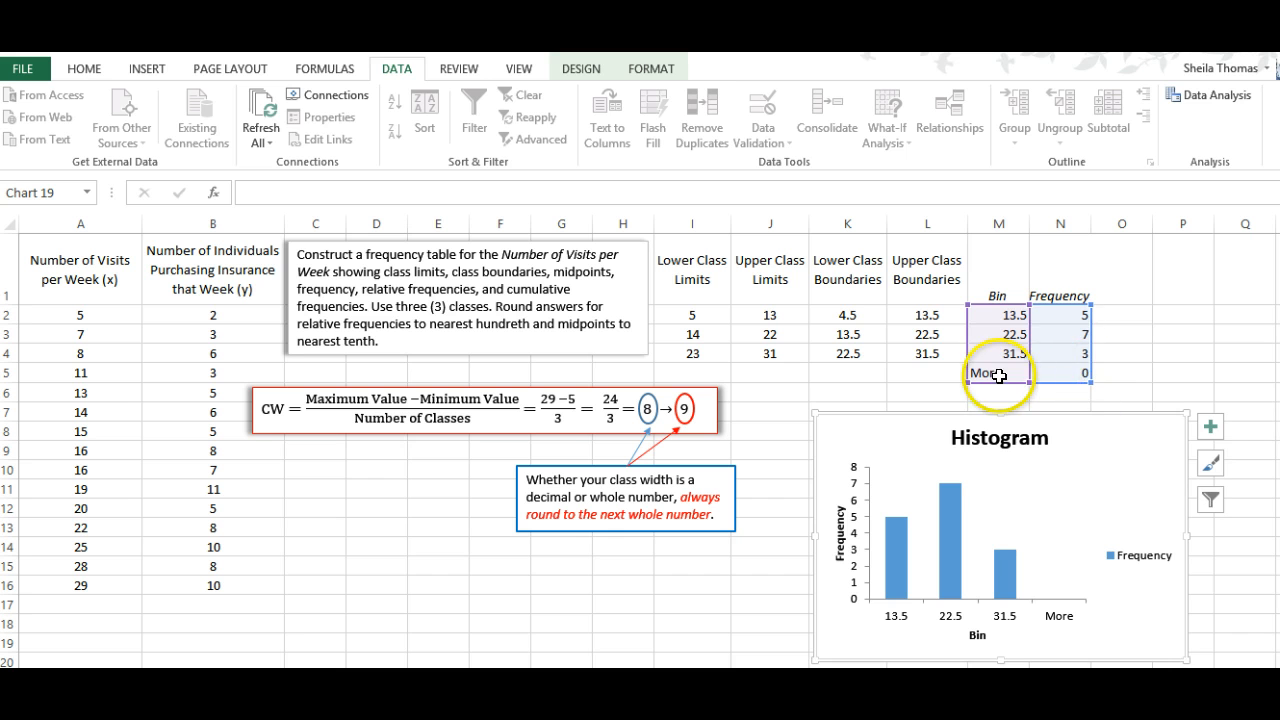
pyautogui.moveTo(983, 373); pyautogui.dragTo(1048, 373)
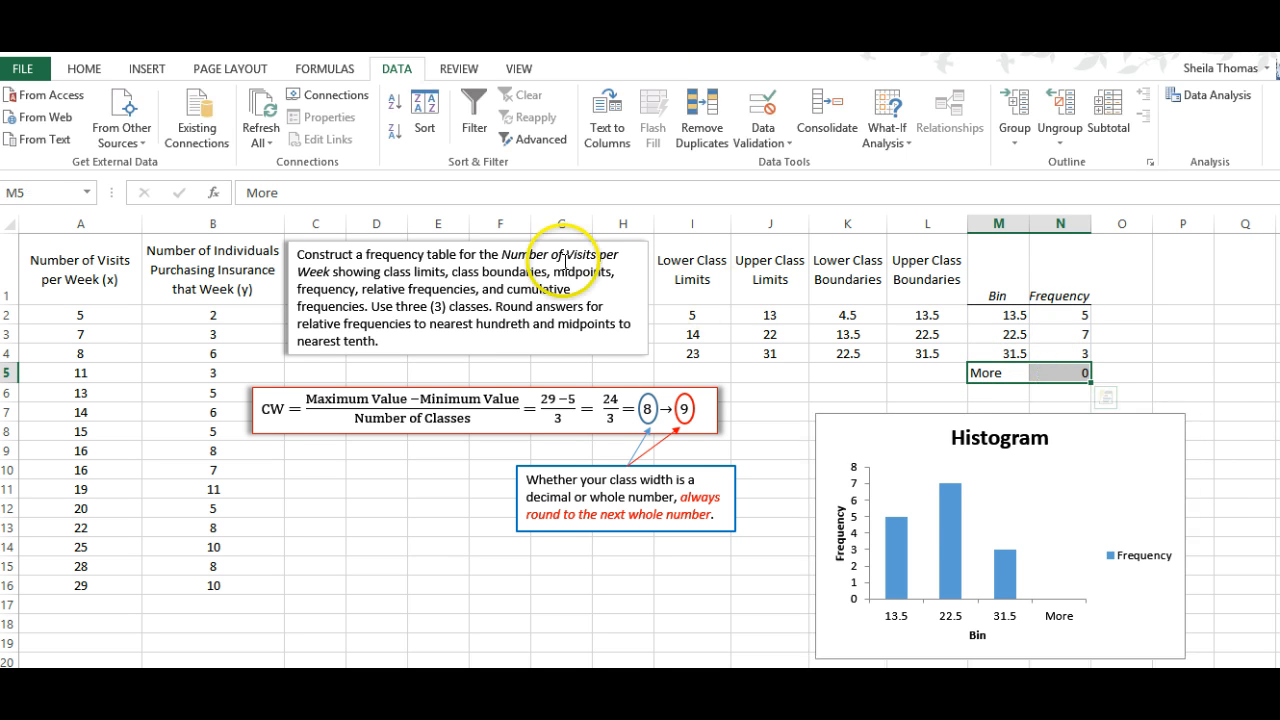
pyautogui.click(88, 68)
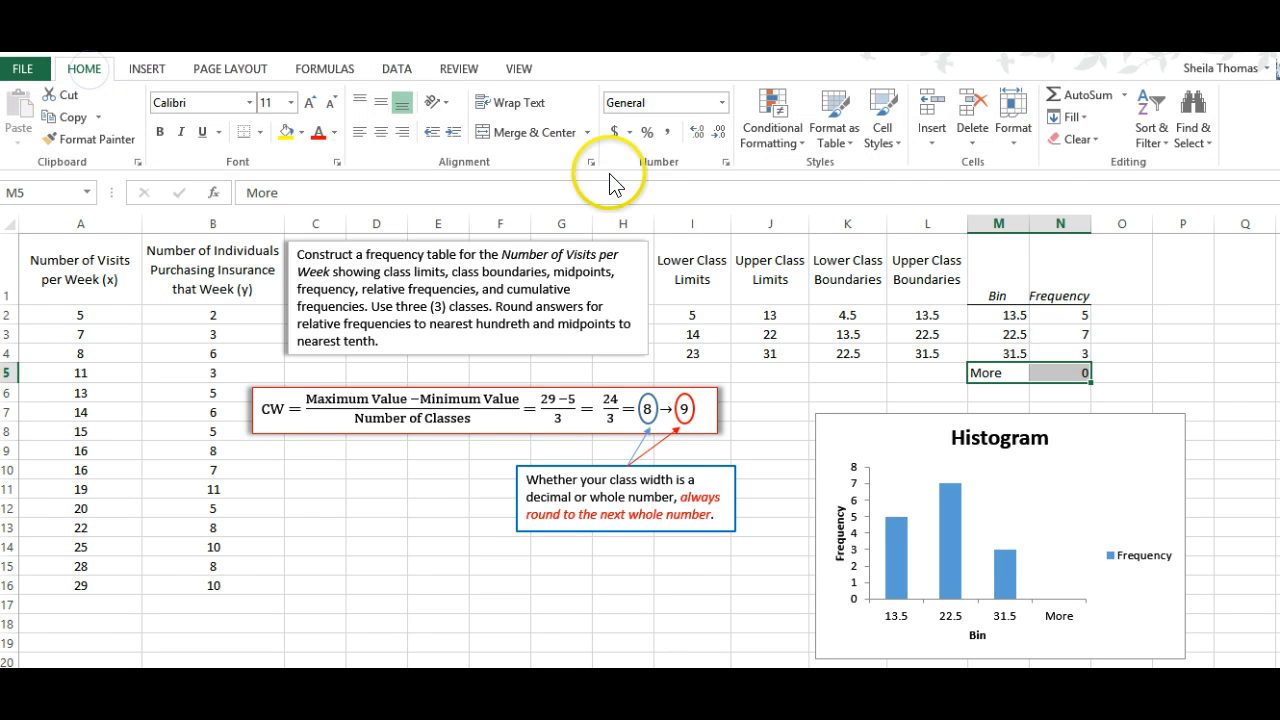
pyautogui.click(1092, 139)
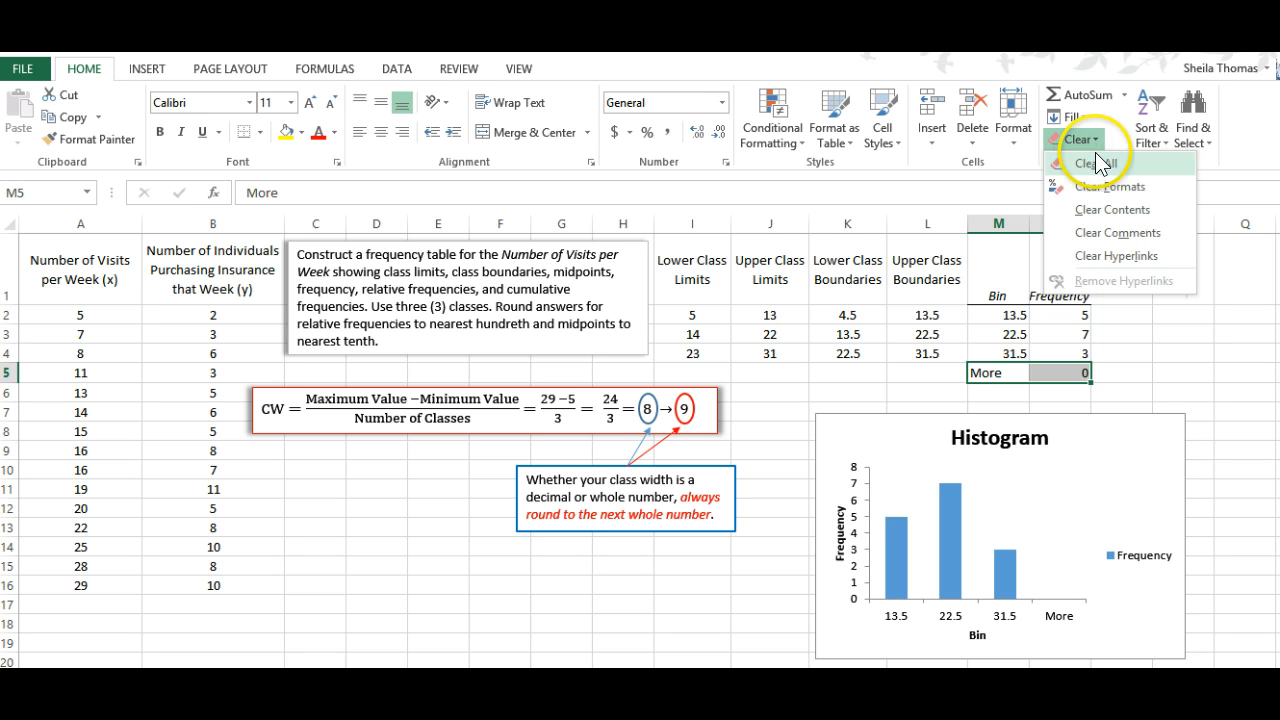
pyautogui.click(1094, 166)
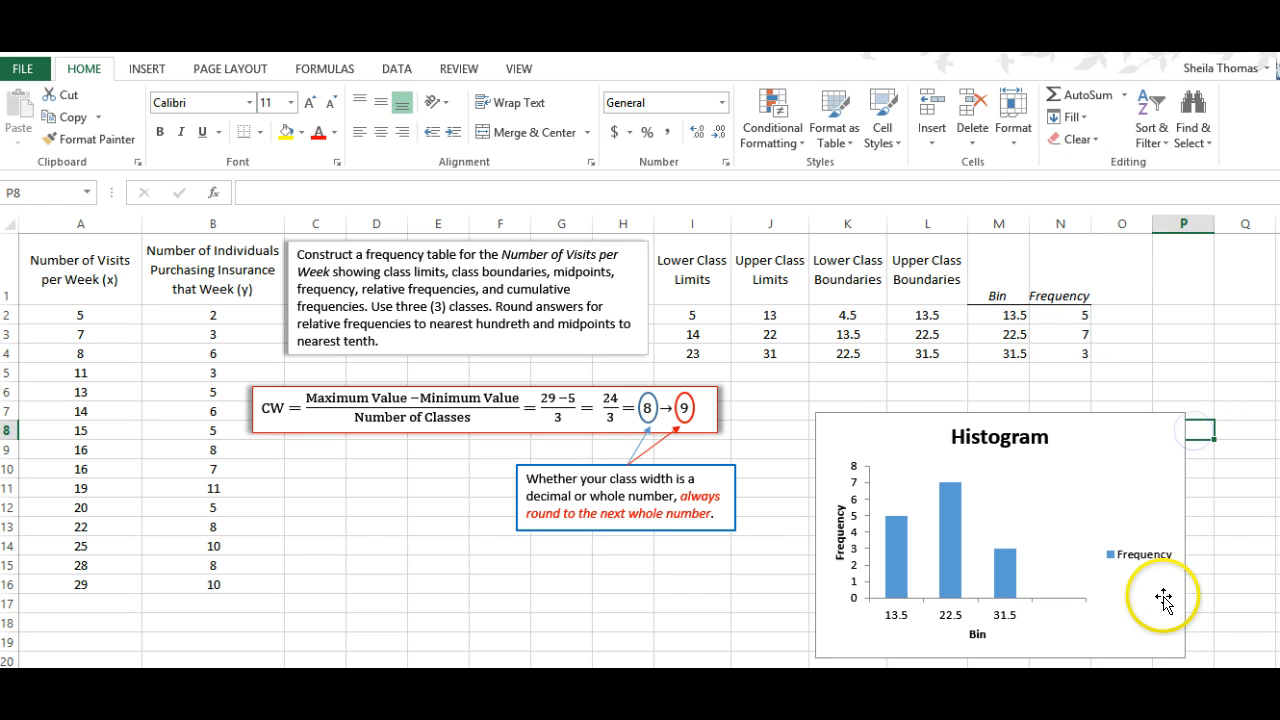
# Delete the Frequency legend from the histogram chart.
pyautogui.click(1135, 560)
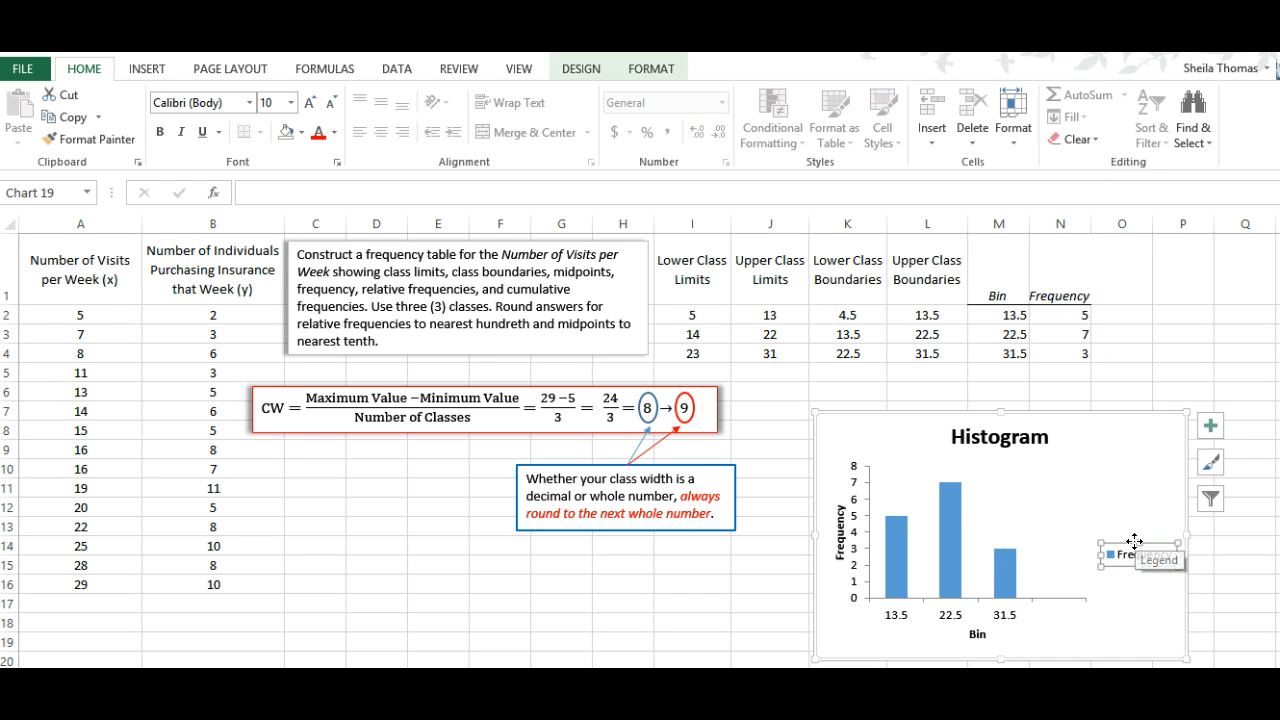
pyautogui.click(1135, 541)
pyautogui.press('Delete')
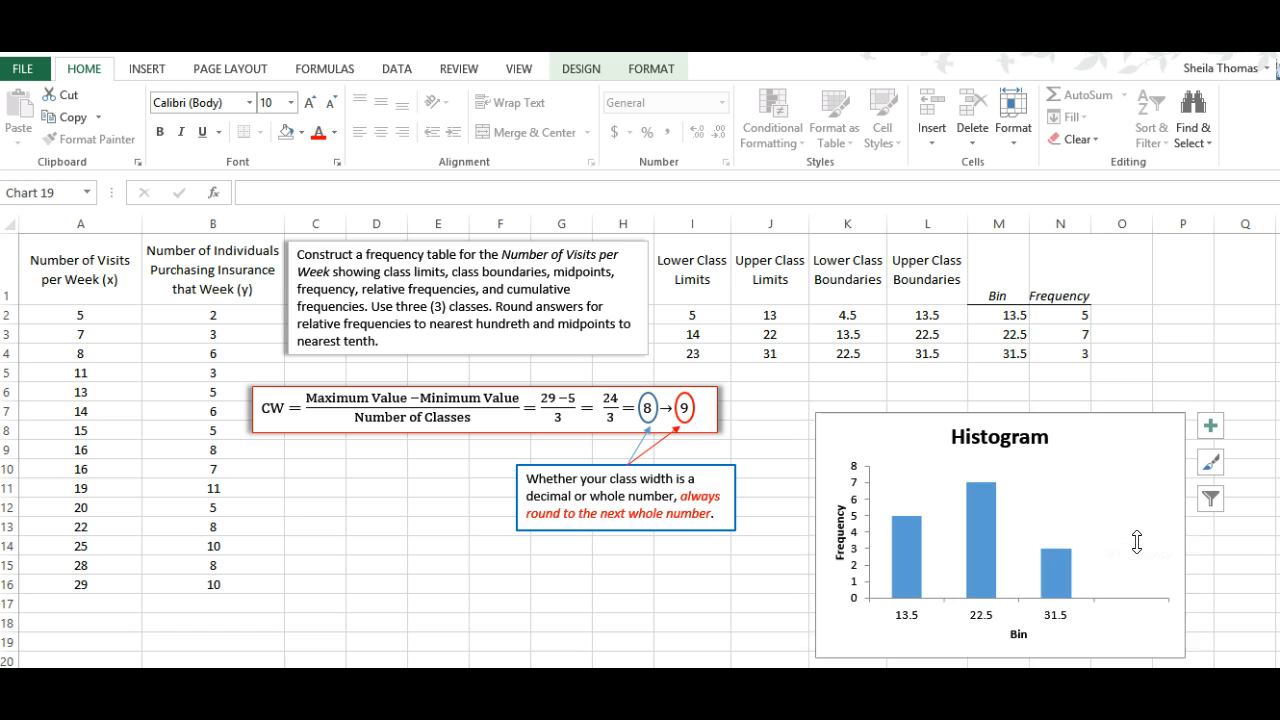
# Widen the histogram chart and move it below the class width note, starting around row 14.
pyautogui.click(1131, 543)
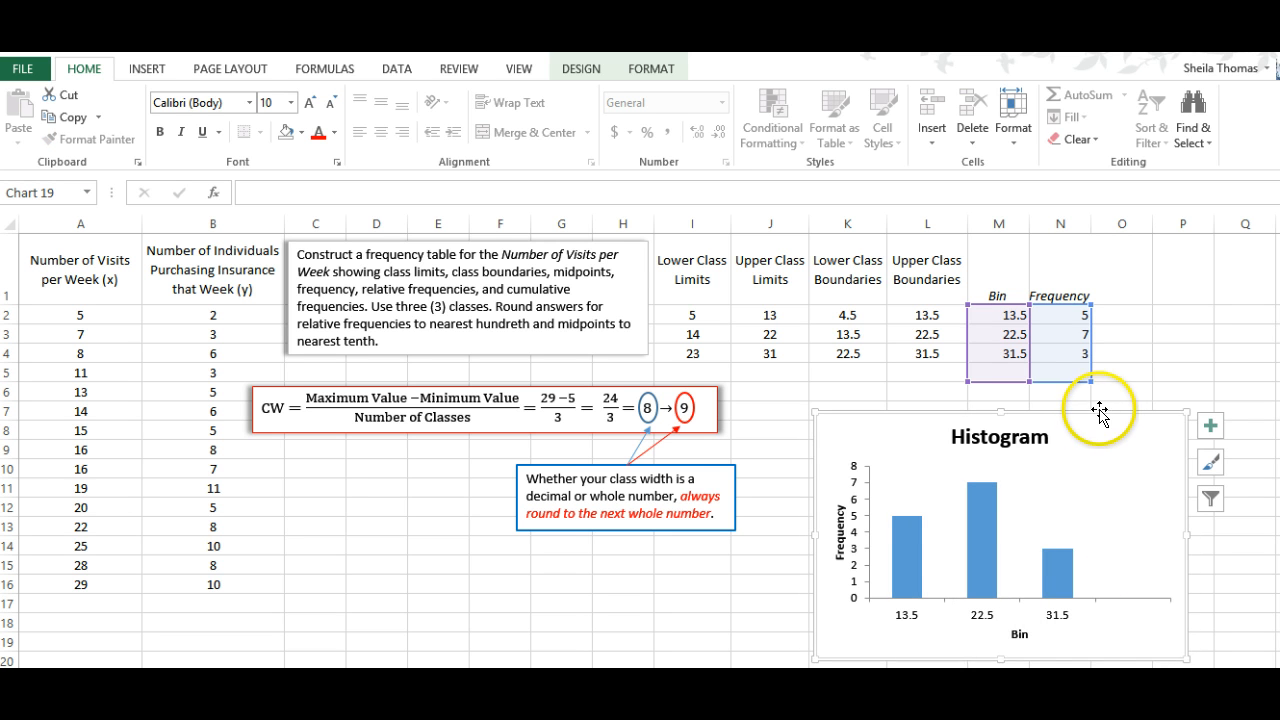
pyautogui.moveTo(1096, 410); pyautogui.dragTo(1083, 397)
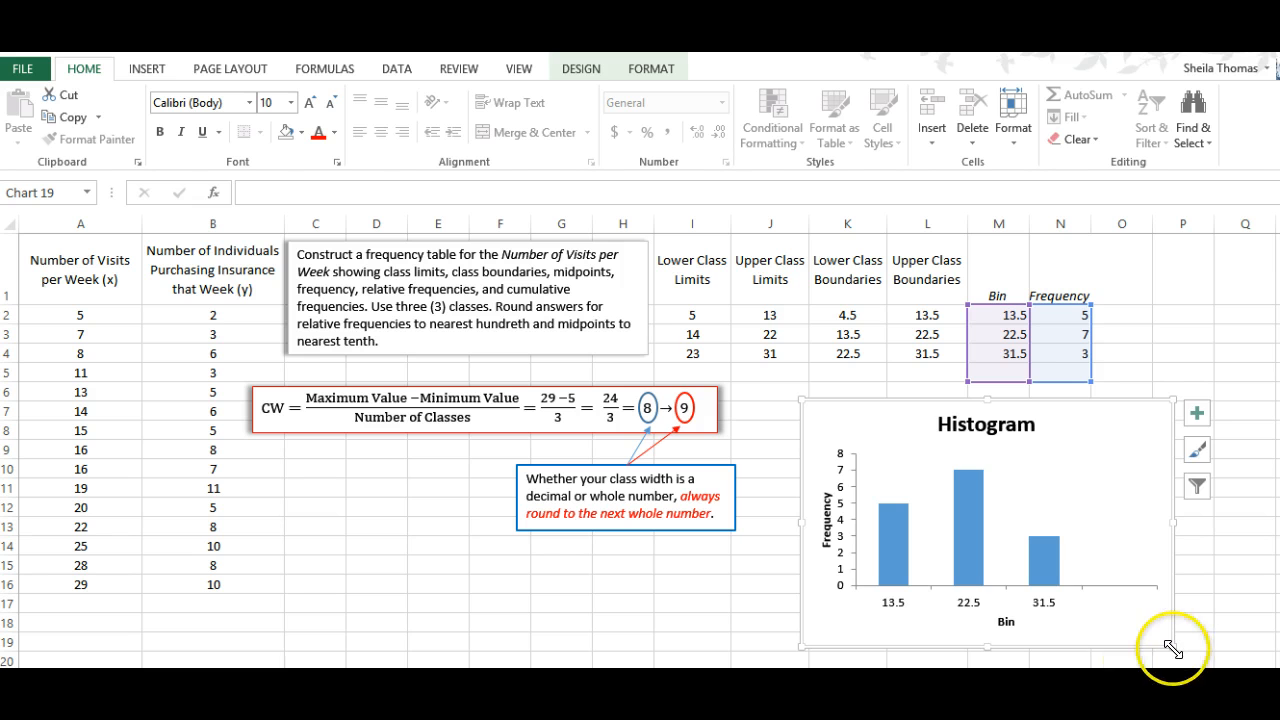
pyautogui.moveTo(1171, 646); pyautogui.dragTo(1218, 641)
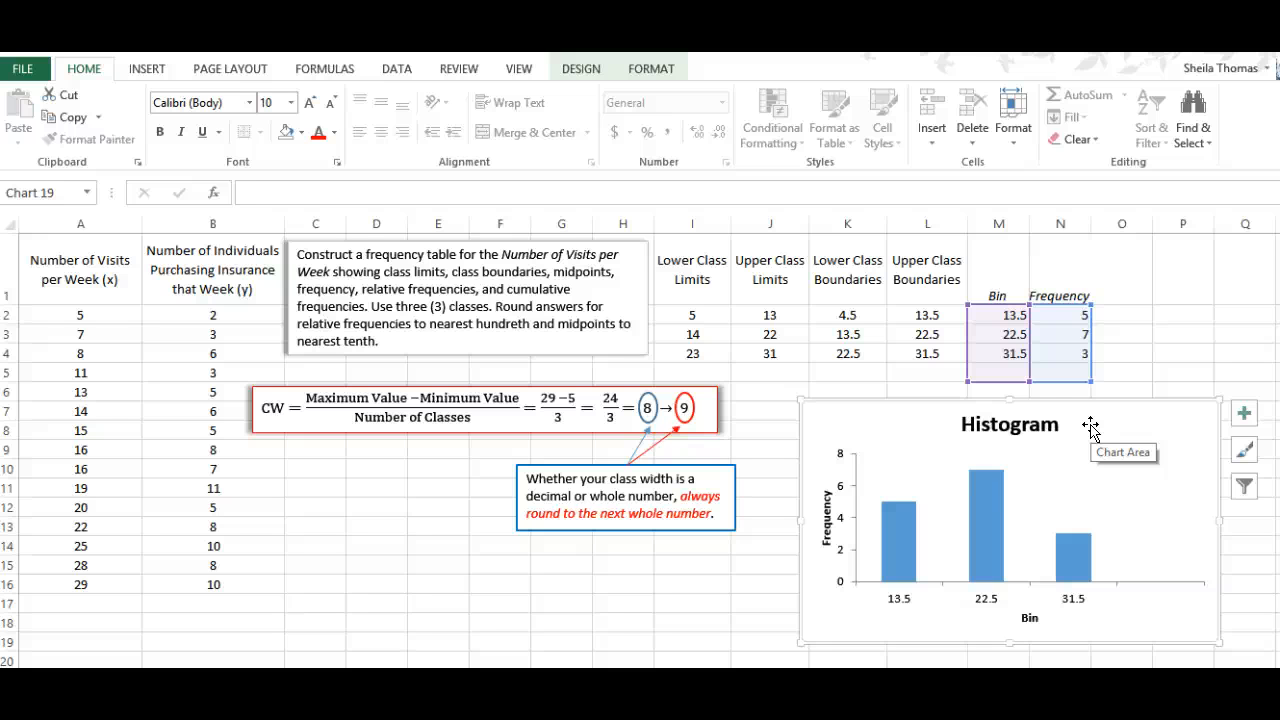
pyautogui.click(1087, 412)
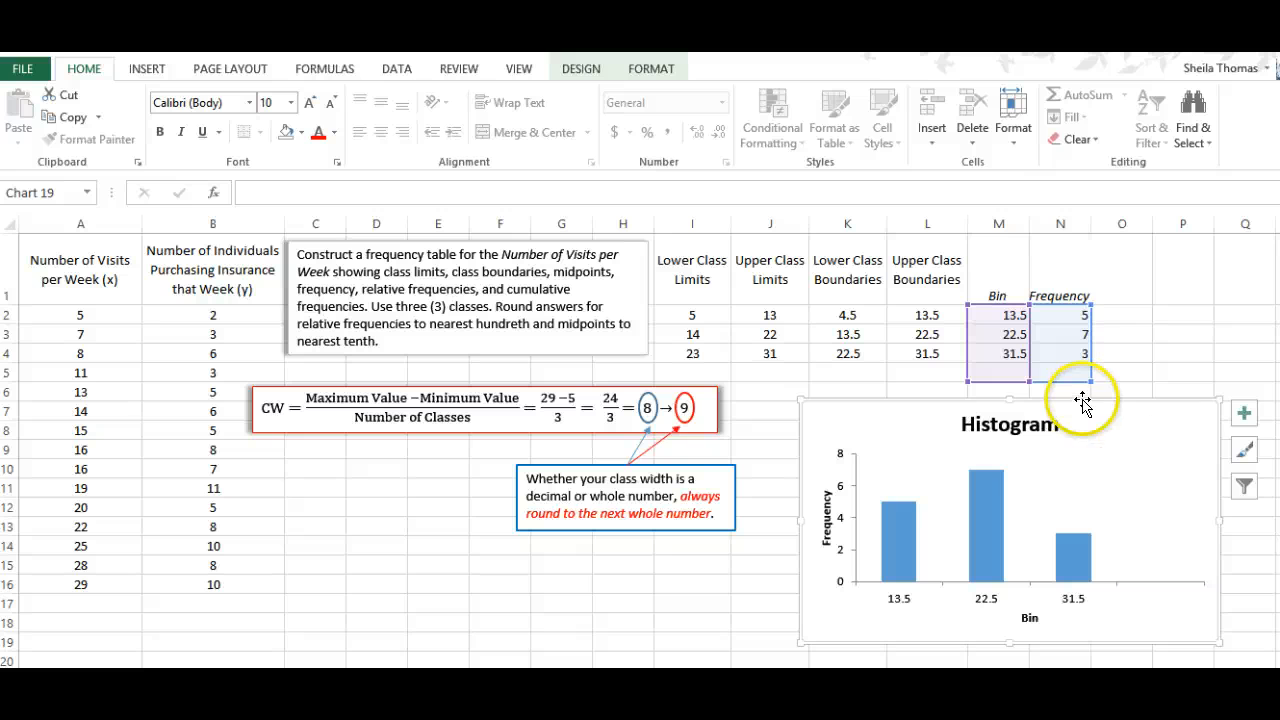
pyautogui.moveTo(1083, 401); pyautogui.dragTo(556, 547)
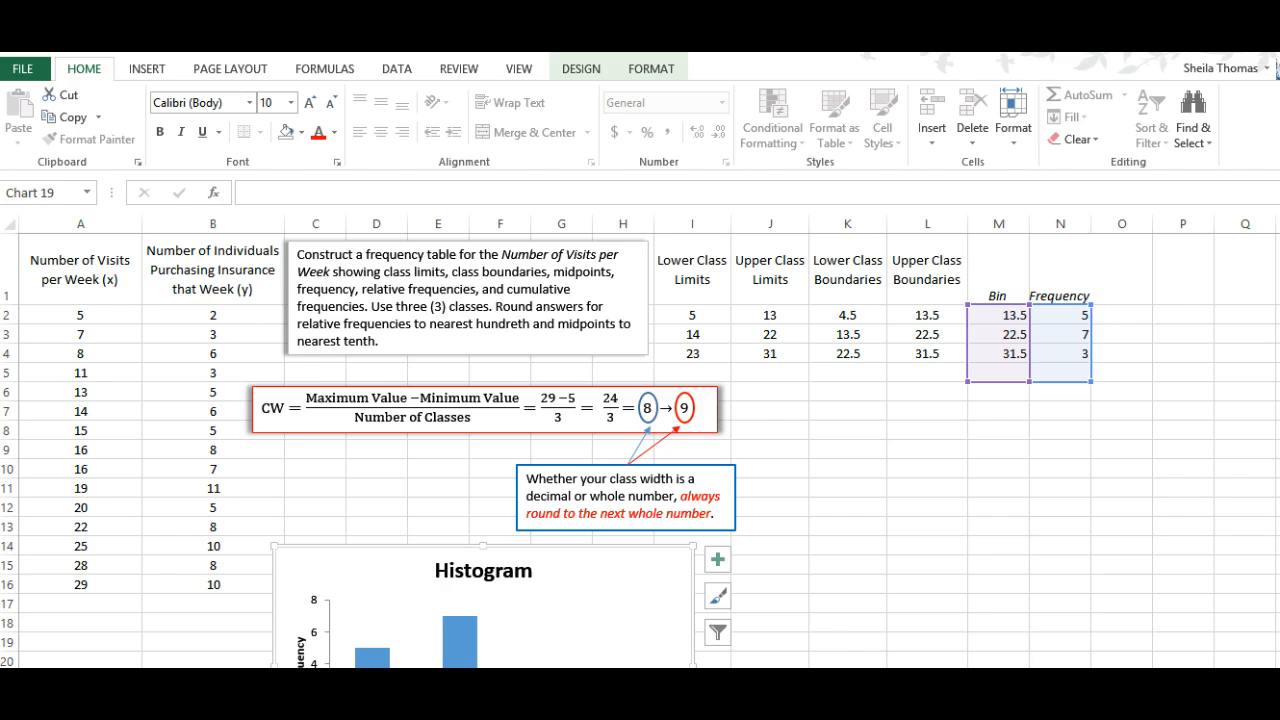
# Add the heading Midpoint in cell O1 and widen column O slightly.
pyautogui.hscroll(1, 640, 440)
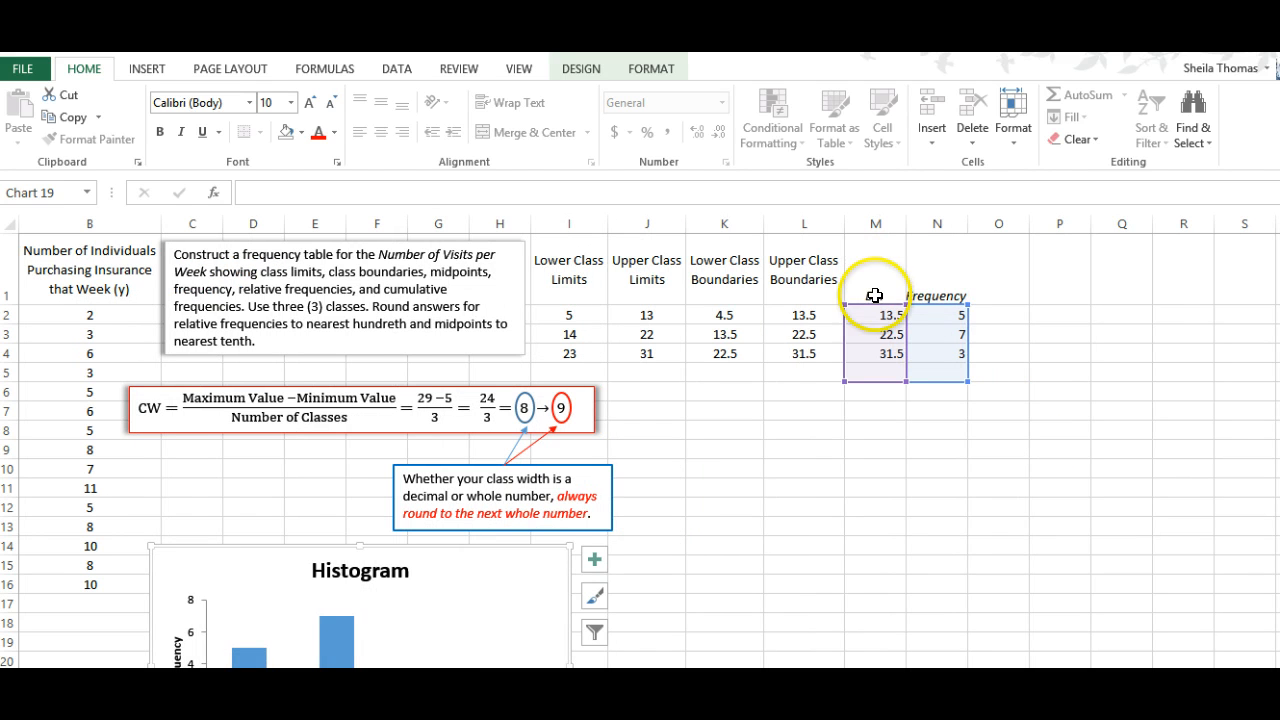
pyautogui.click(999, 288)
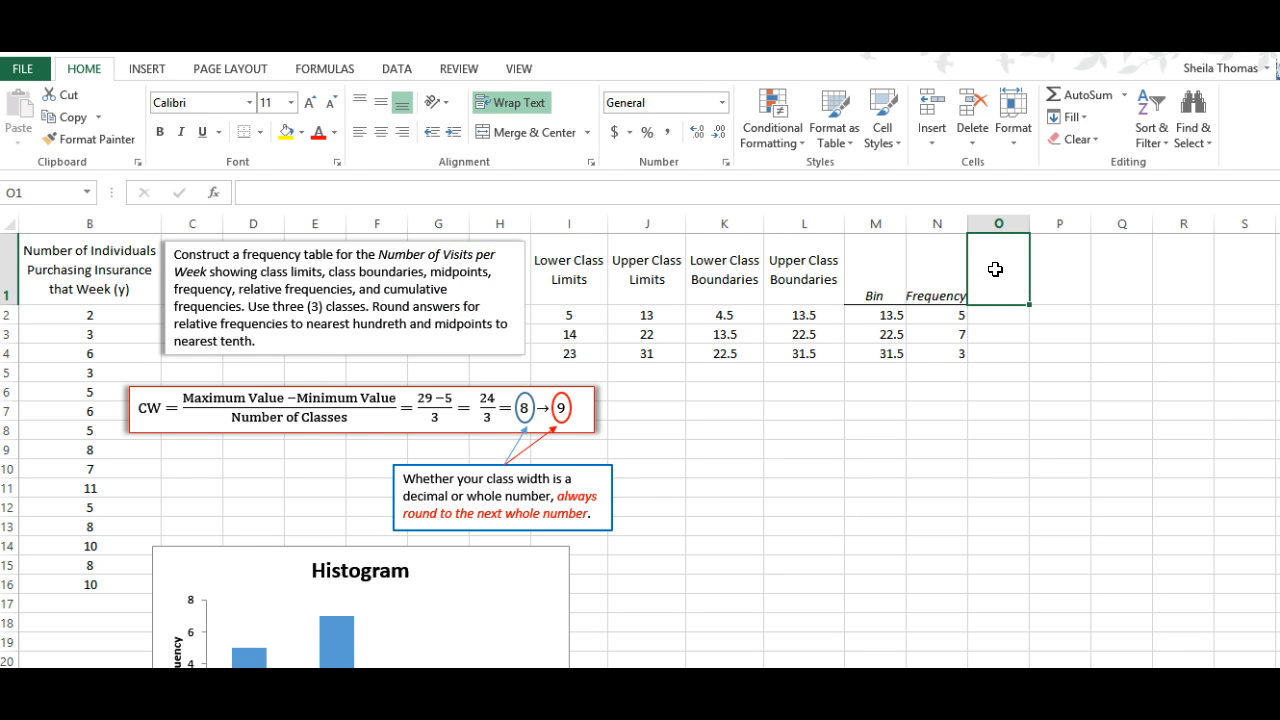
pyautogui.write('Midpoint')
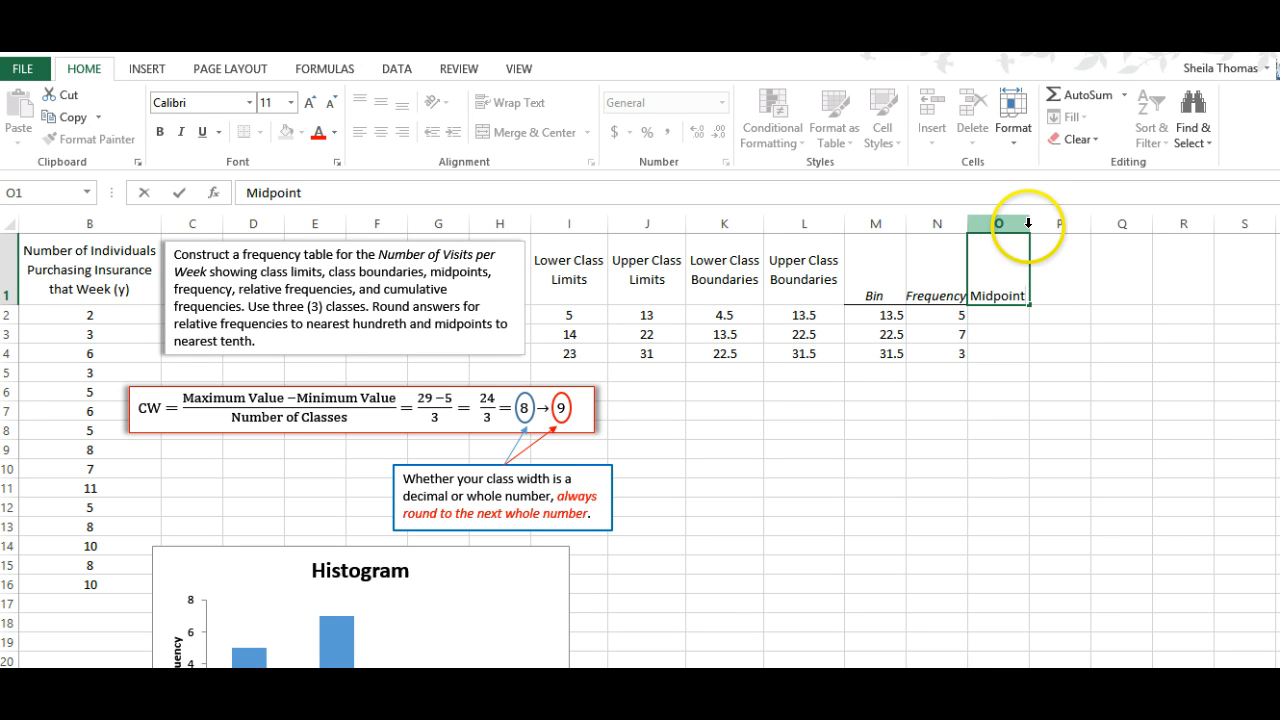
pyautogui.click(1105, 332)
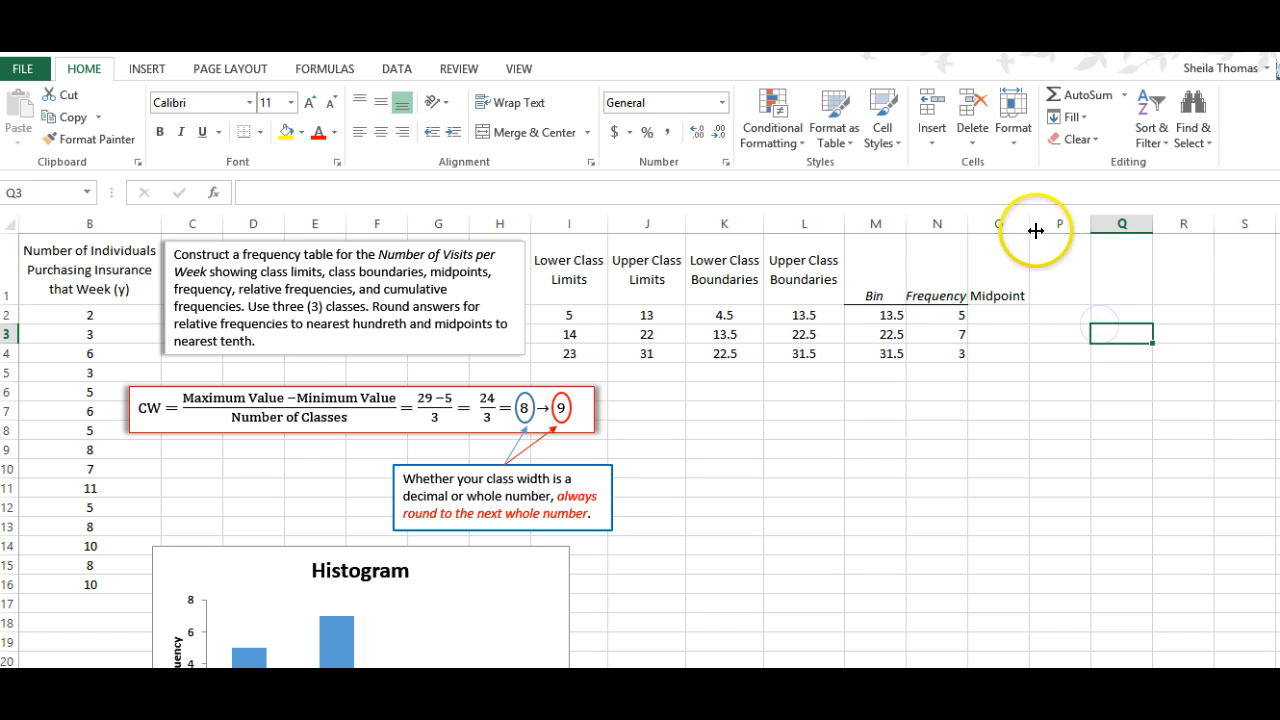
pyautogui.moveTo(1026, 224); pyautogui.dragTo(1032, 224)
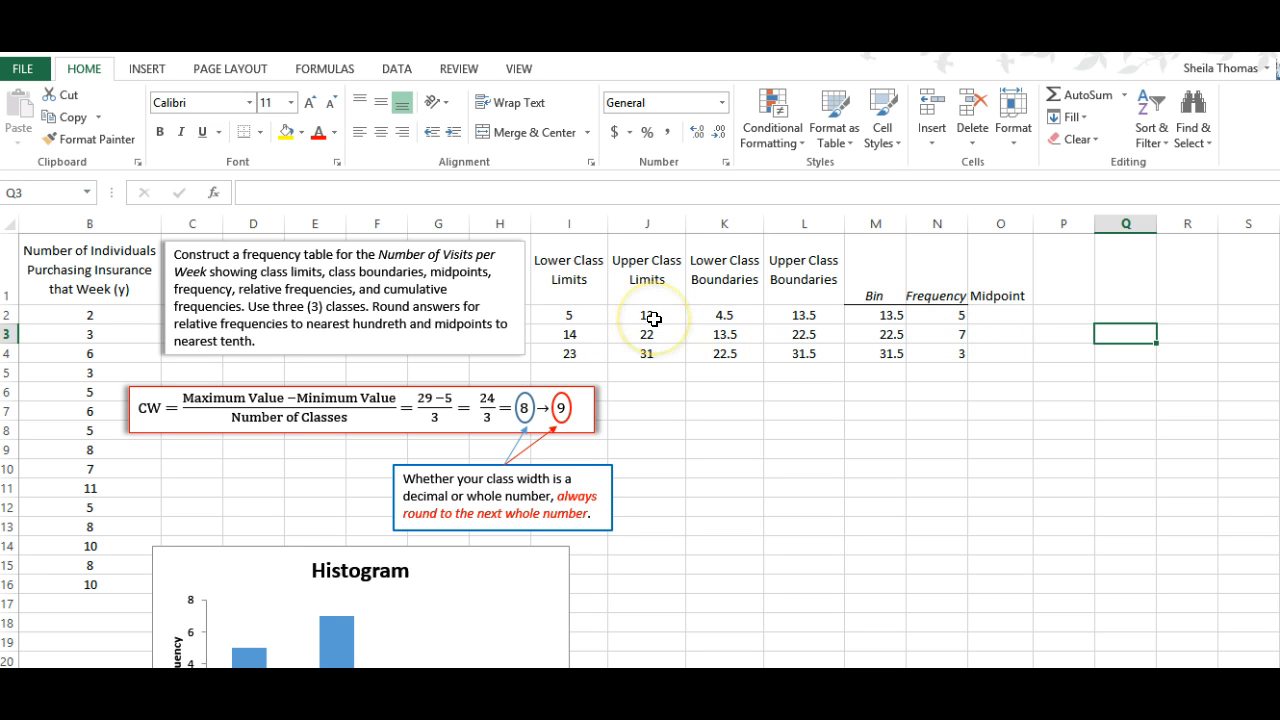
# Enter the class midpoints 9, 18 and 27 in cells O2 through O4.
pyautogui.click(996, 312)
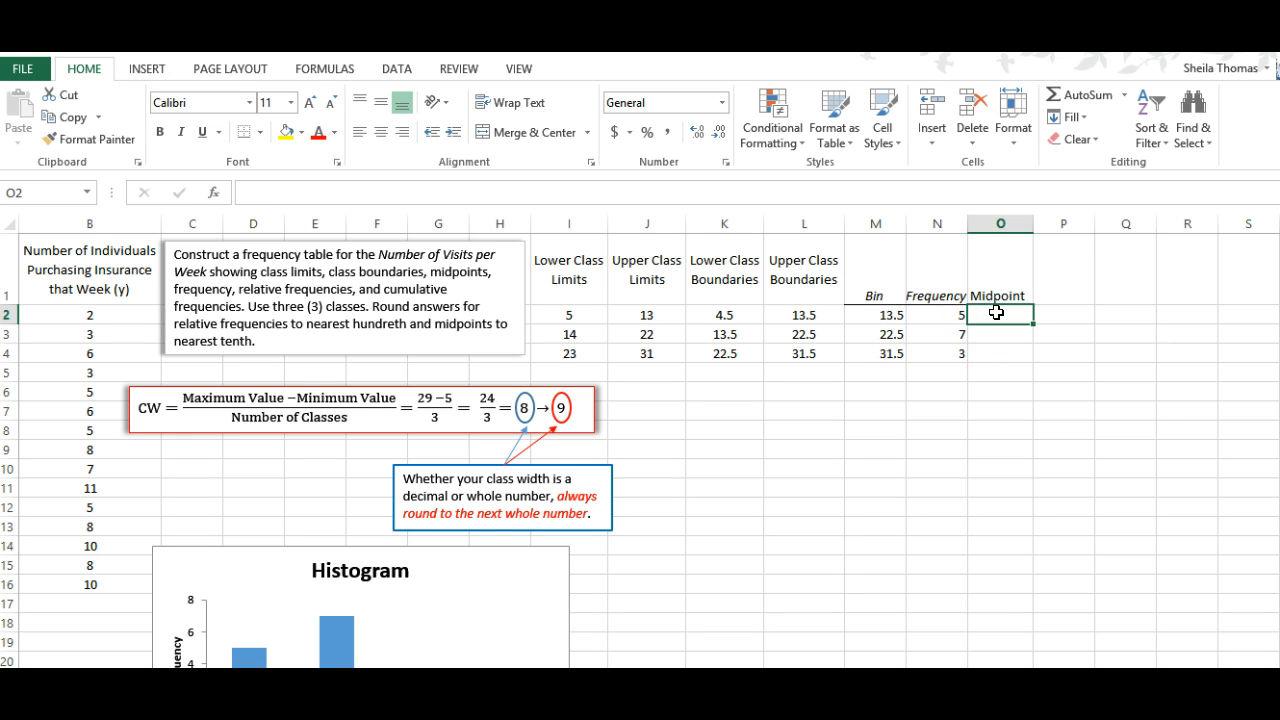
pyautogui.write('9')
pyautogui.click(986, 370)
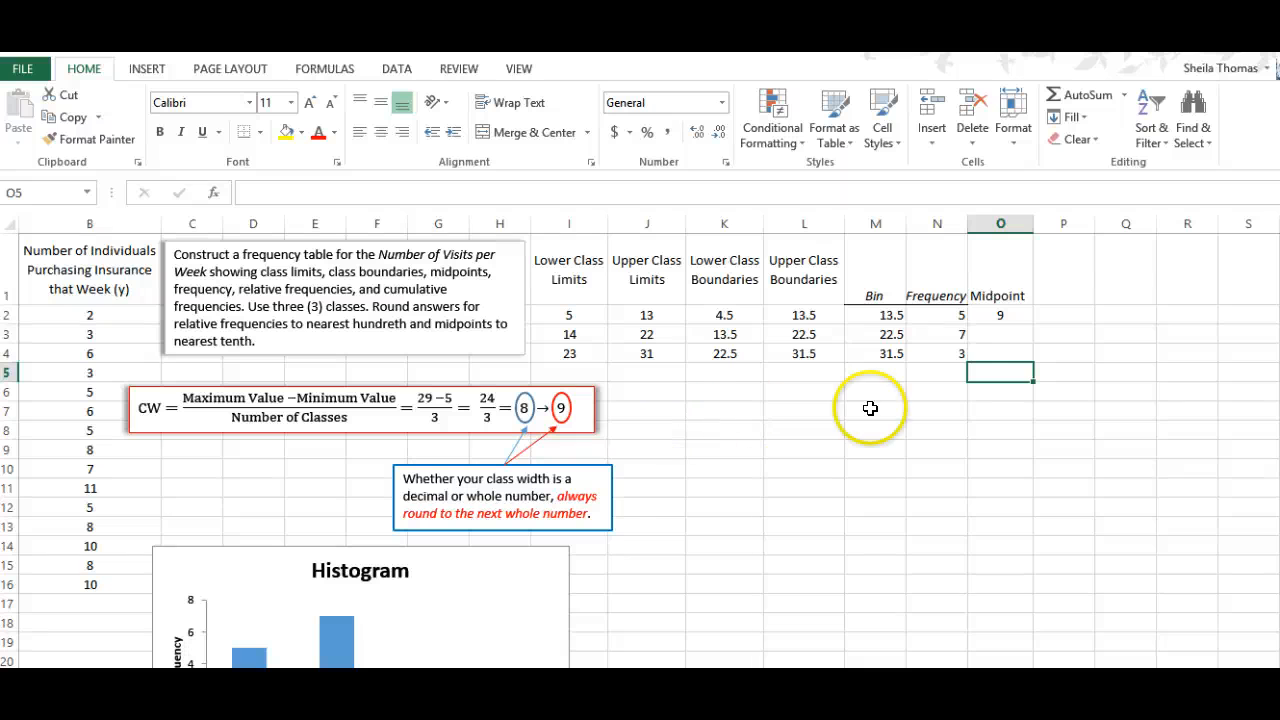
pyautogui.click(992, 337)
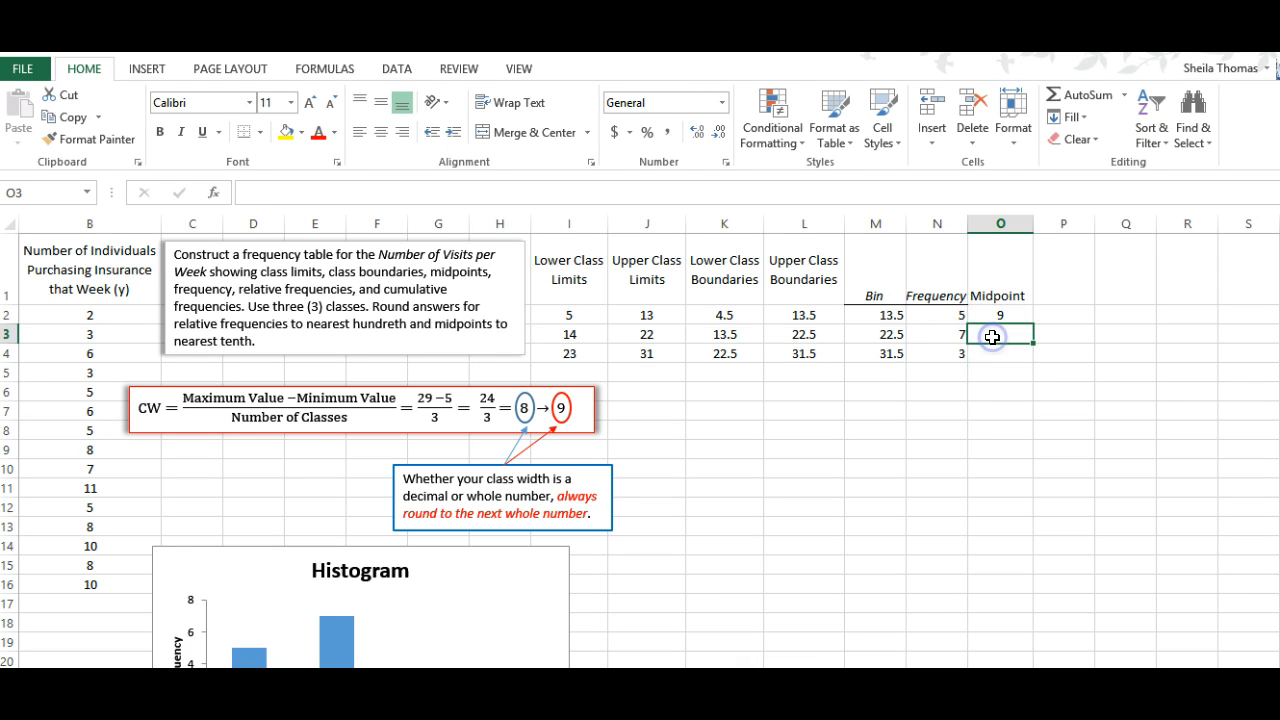
pyautogui.write('18')
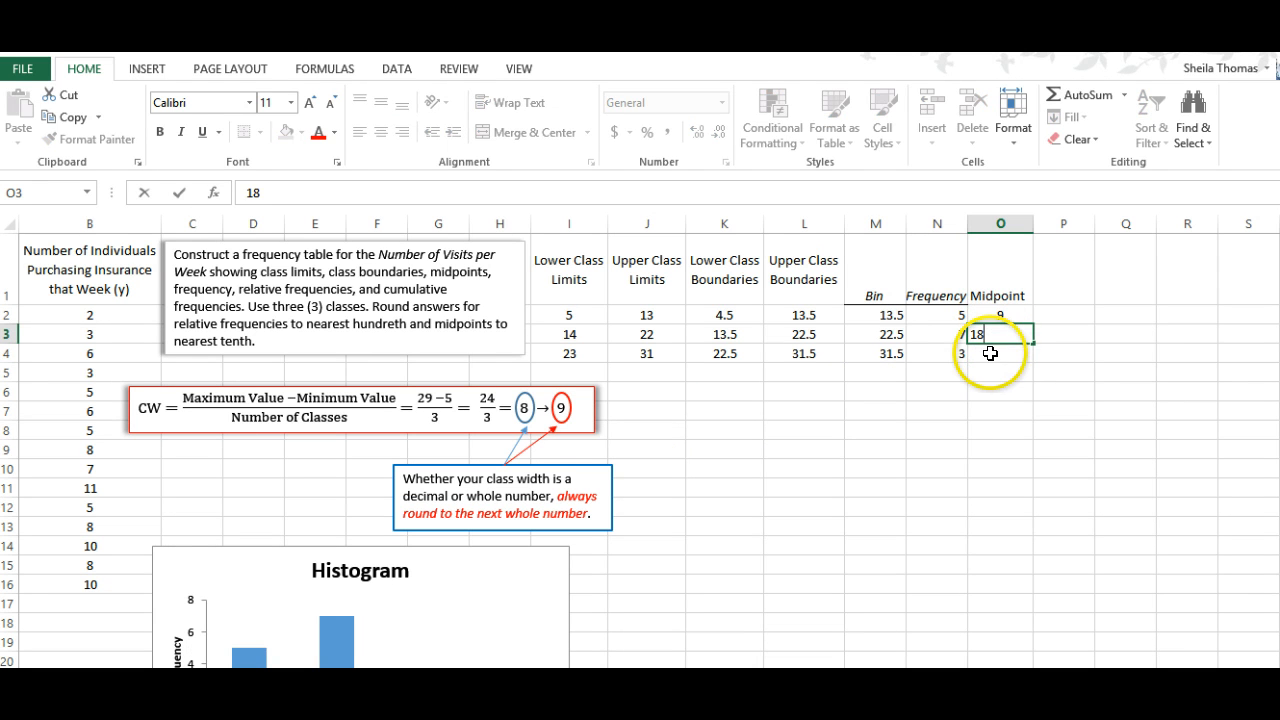
pyautogui.press('Return')
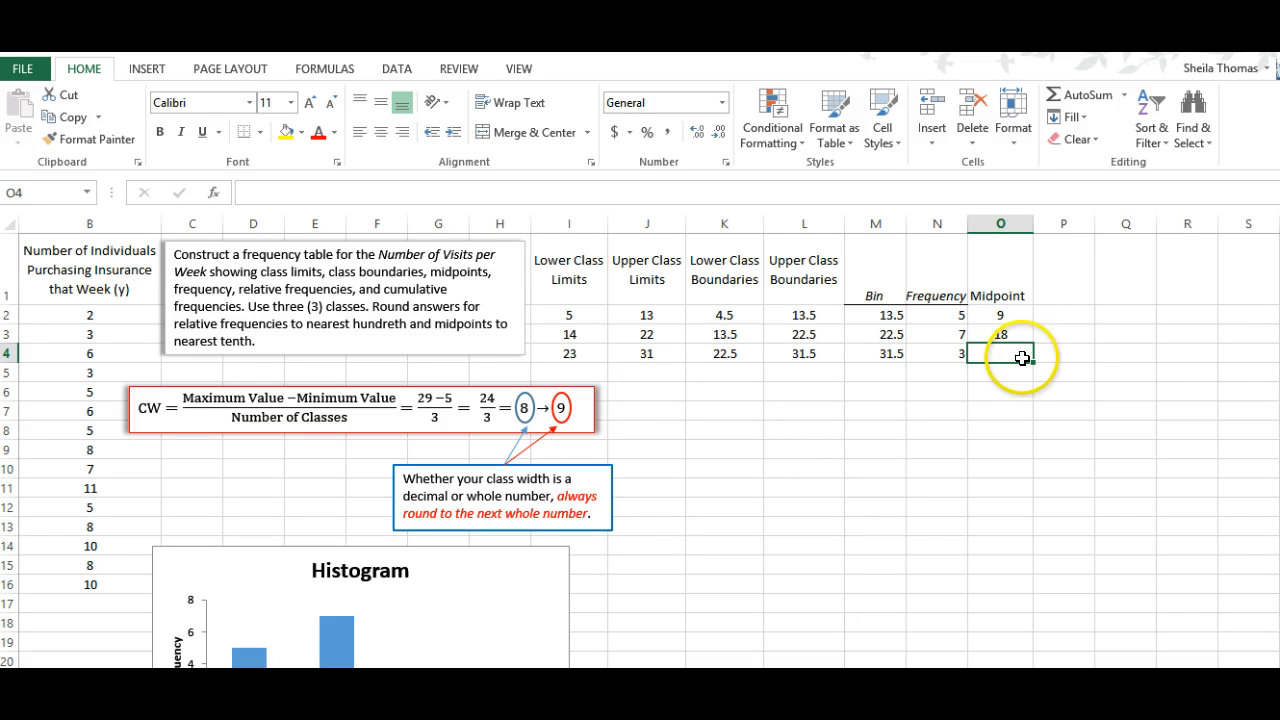
pyautogui.write('37')
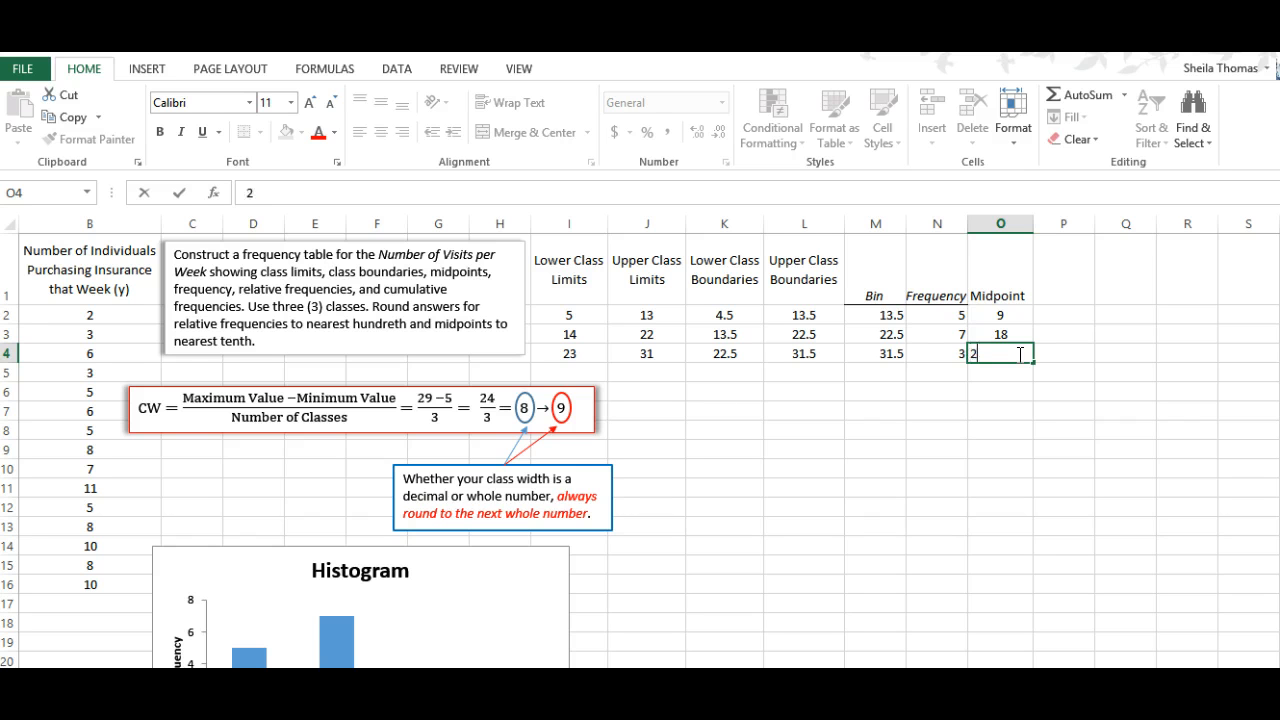
pyautogui.click(1019, 418)
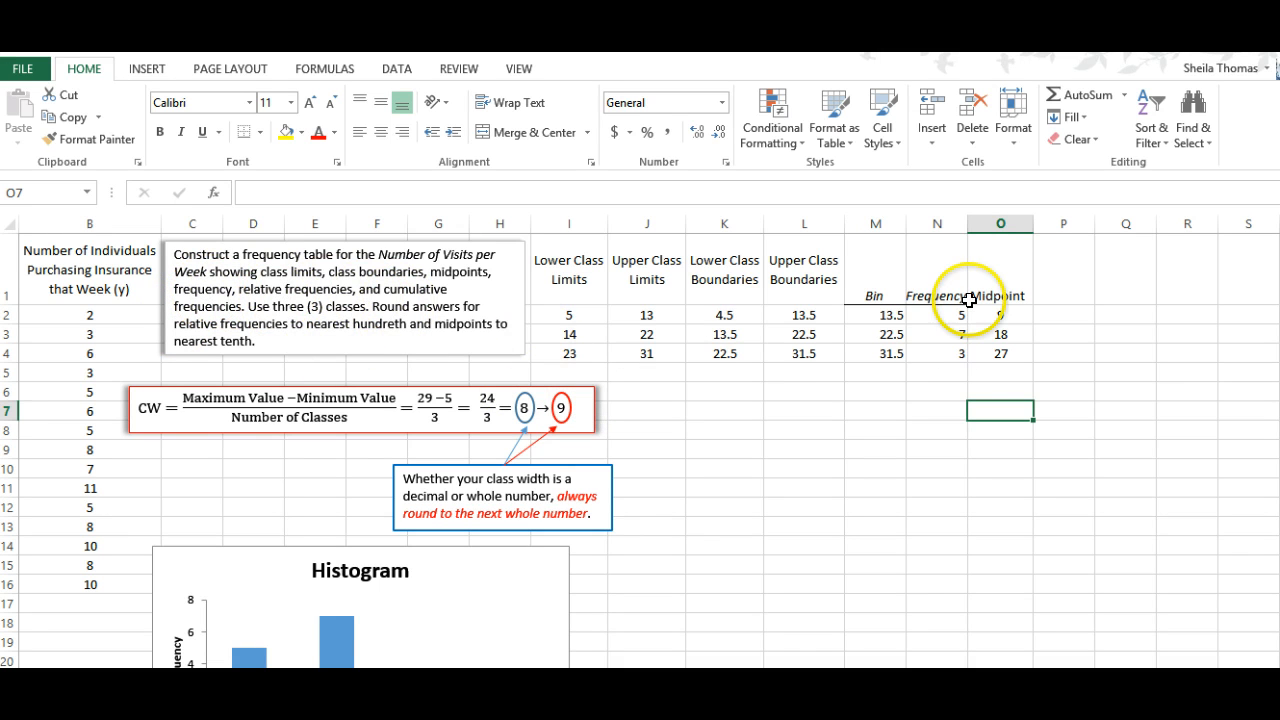
# Add the heading Relative Frequency in cell P1 and widen column P so each word fits on one line.
pyautogui.click(1057, 268)
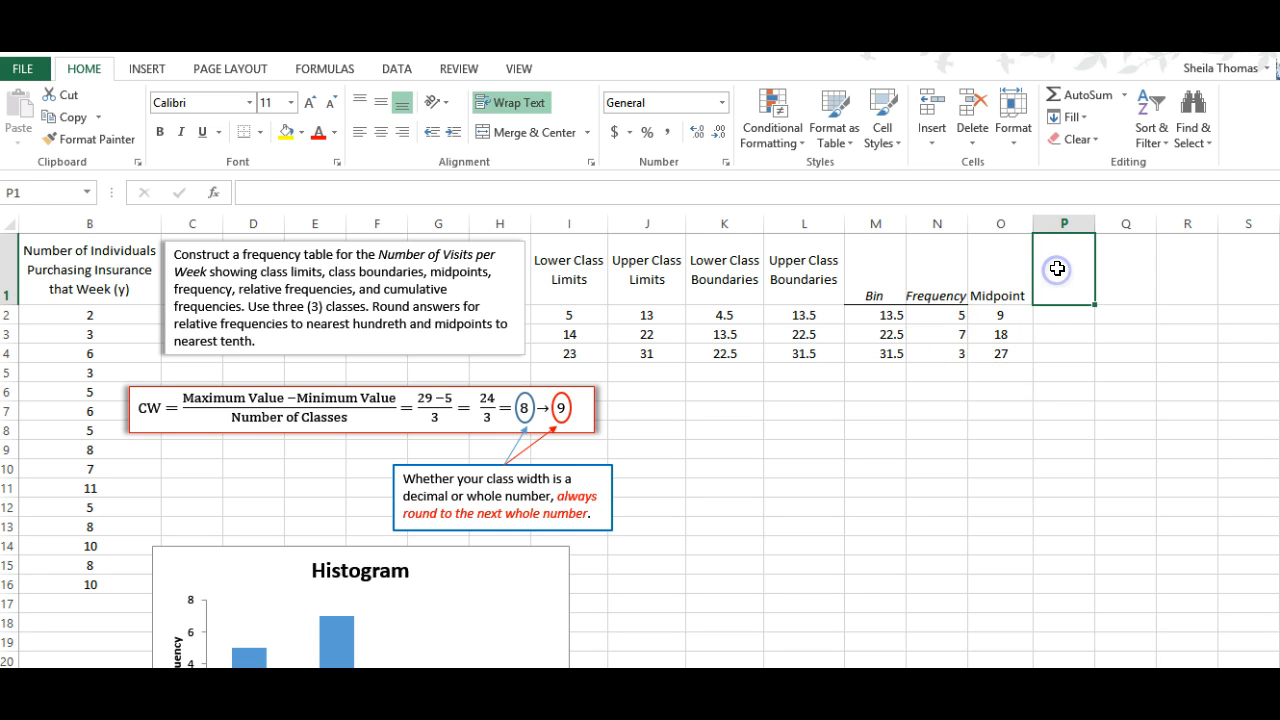
pyautogui.write('Relative')
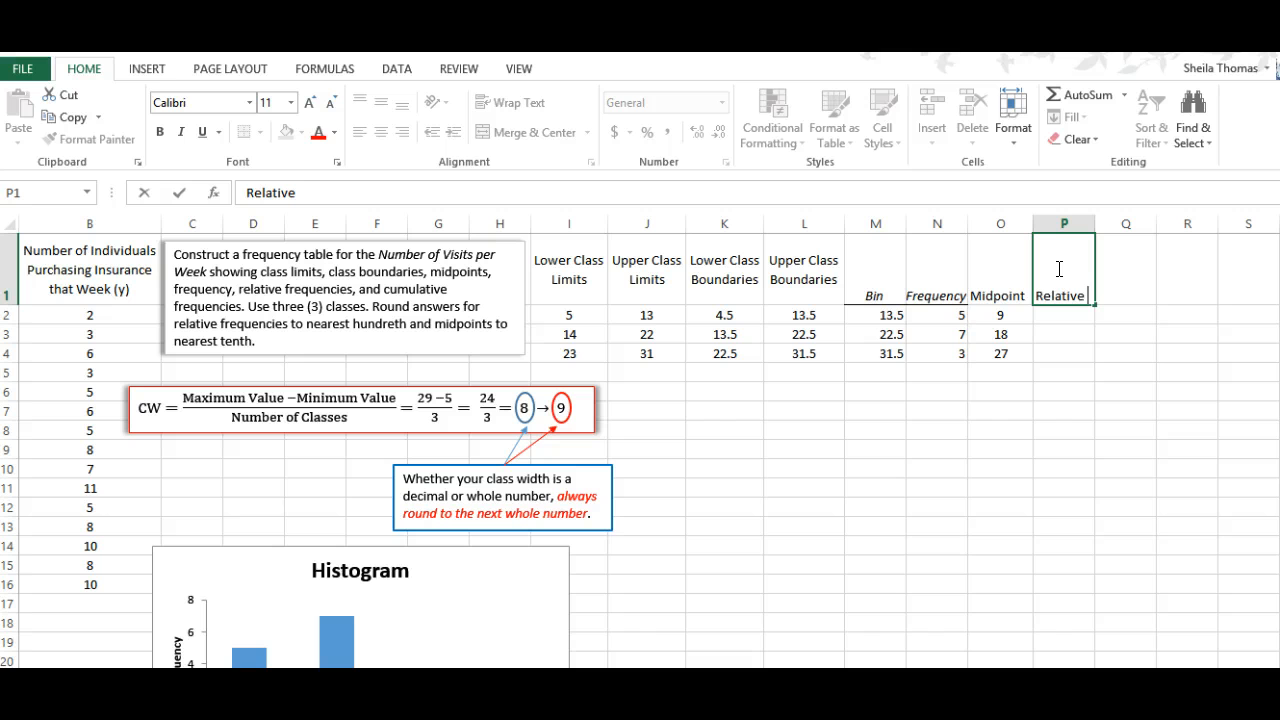
pyautogui.write(' Frequency')
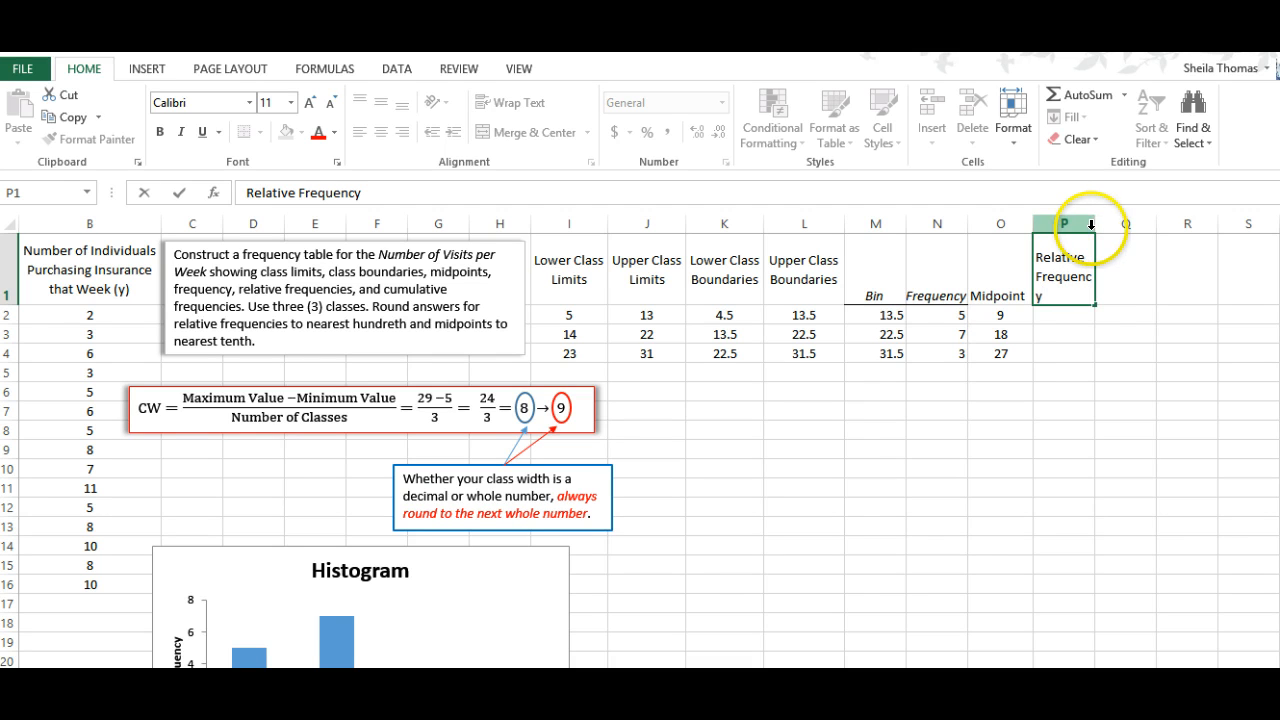
pyautogui.click(1138, 306)
pyautogui.moveTo(1094, 224); pyautogui.dragTo(1108, 224)
# Calculate the first class's relative frequency in P2 with =5/15 and fill the formula down to P4.
pyautogui.click(1075, 312)
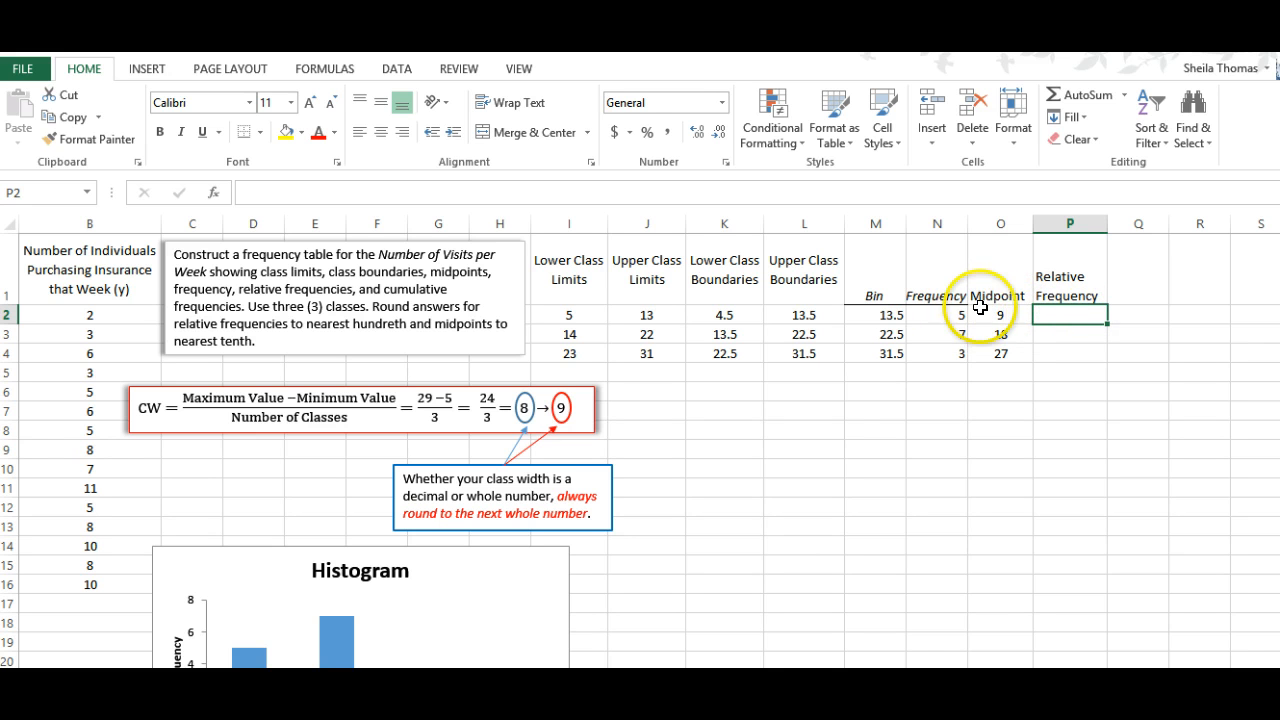
pyautogui.click(1057, 313)
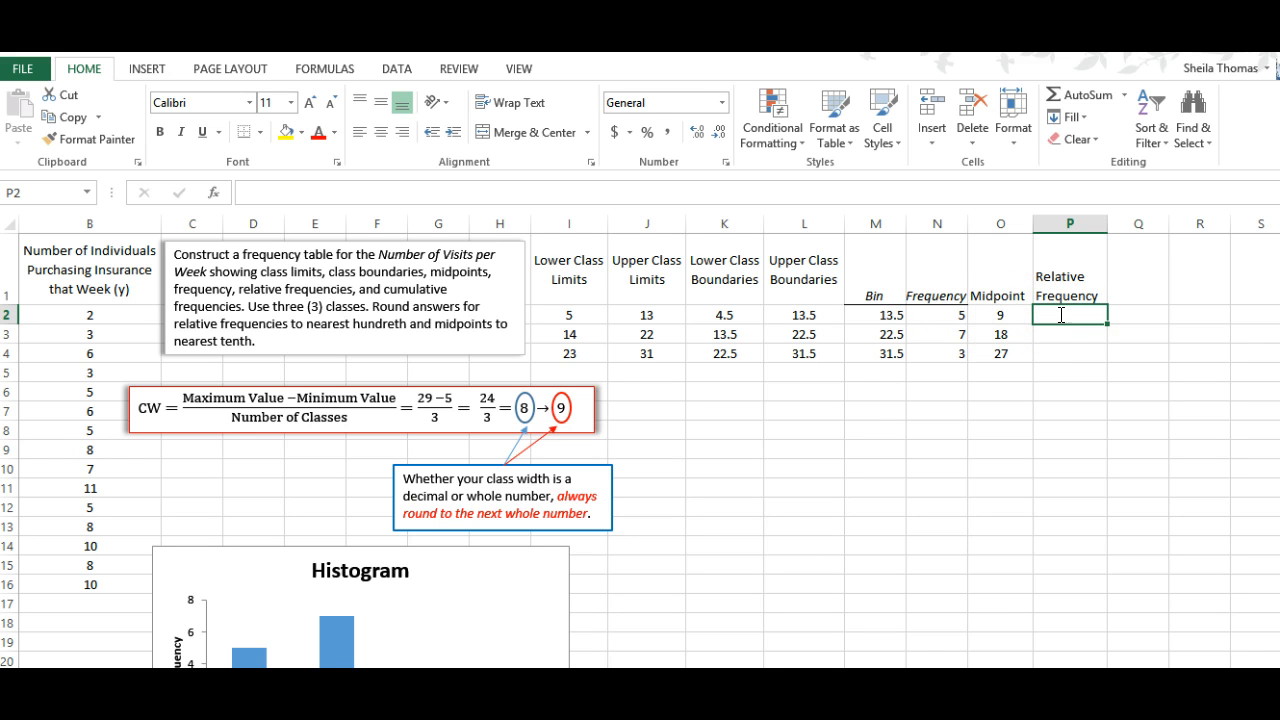
pyautogui.write('=5/1')
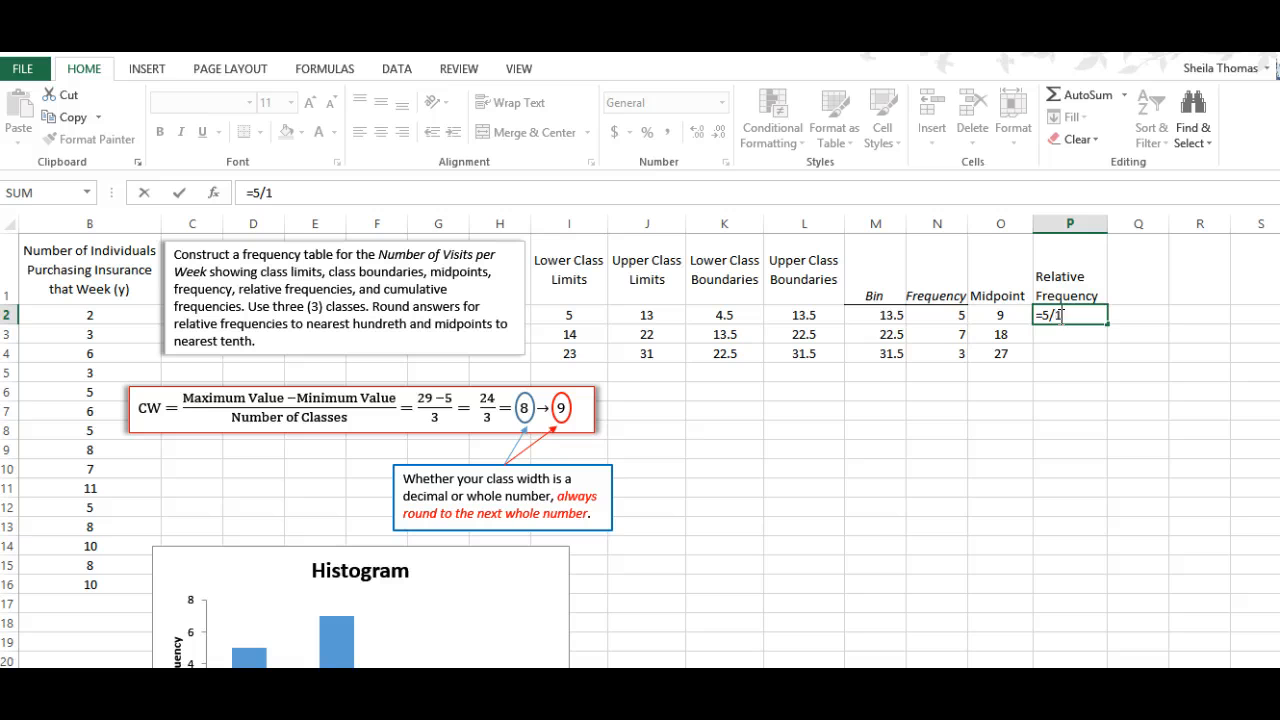
pyautogui.write('5')
pyautogui.press('Return')
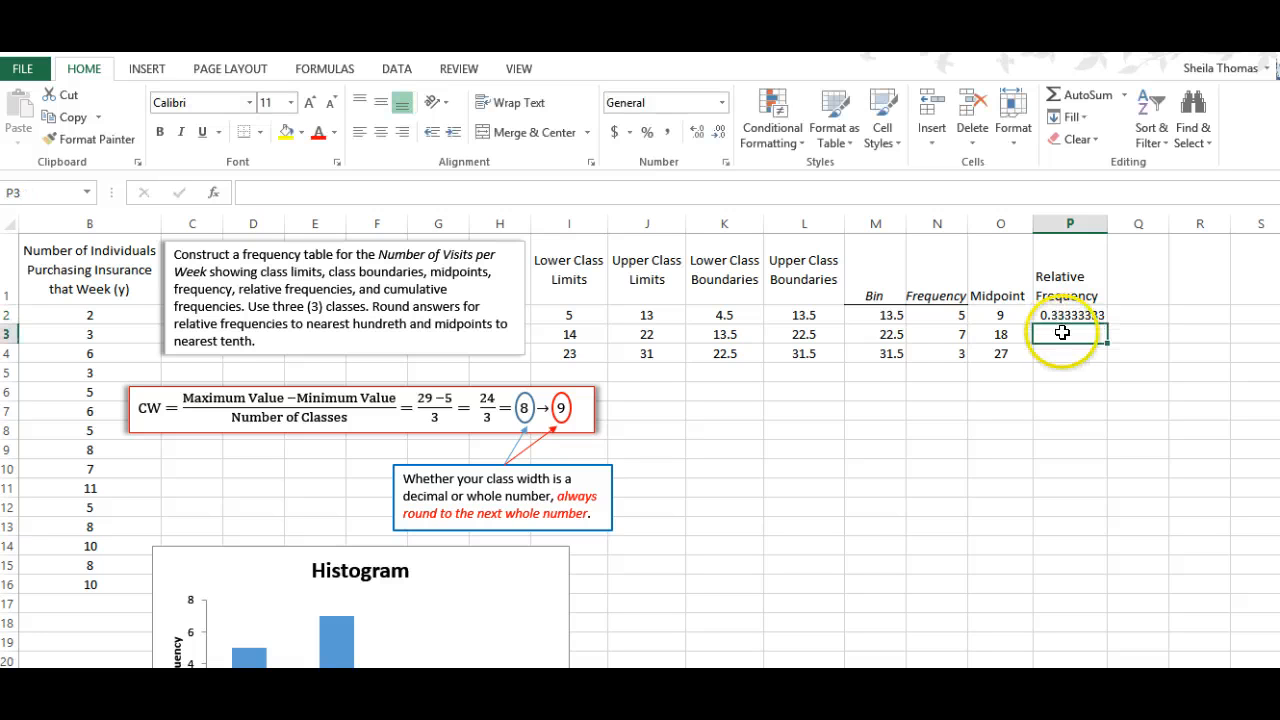
pyautogui.click(1066, 317)
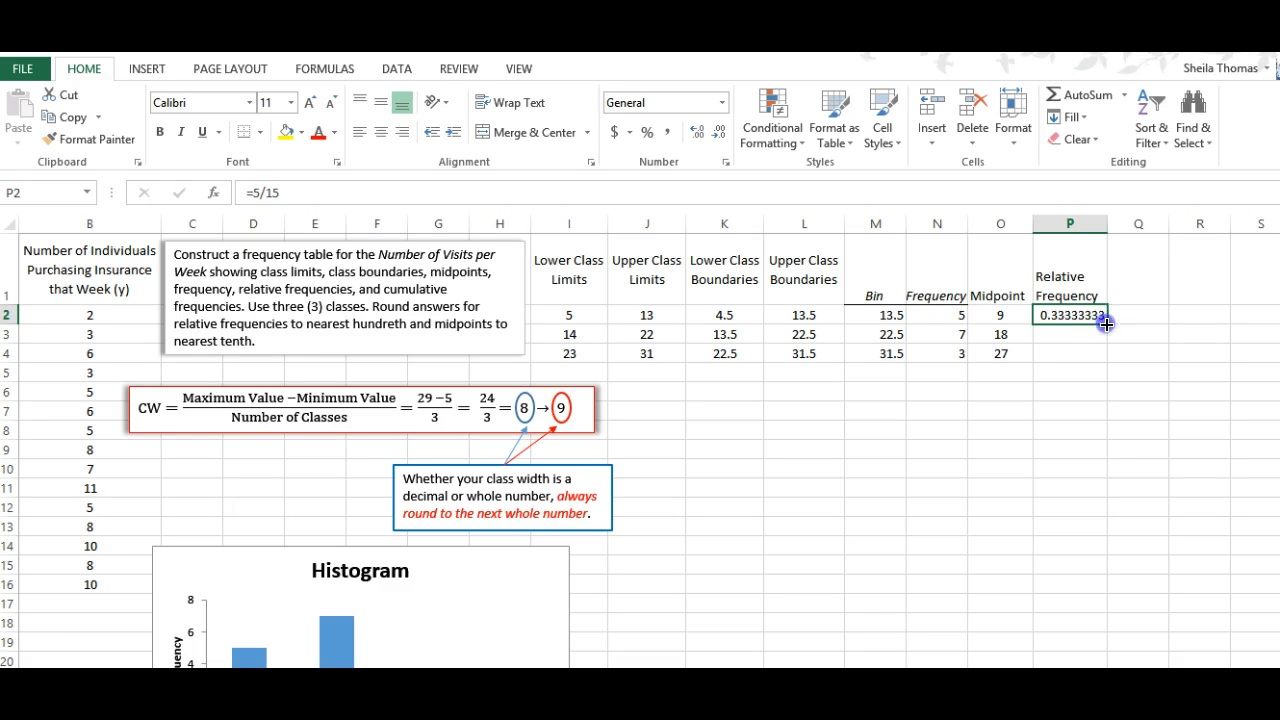
pyautogui.moveTo(1106, 324); pyautogui.dragTo(1100, 366)
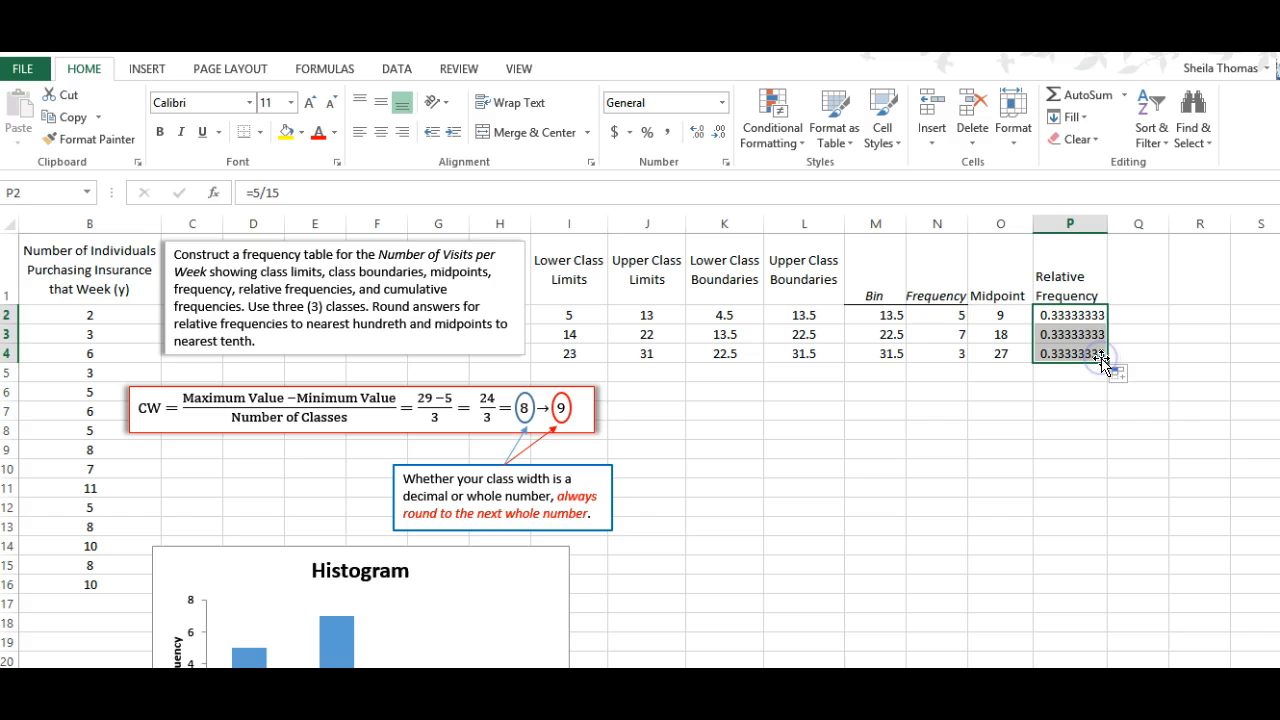
# Replace the relative frequency formulas for the second and third classes with =7/15 in P3 and =3/15 in P4.
pyautogui.click(1062, 336)
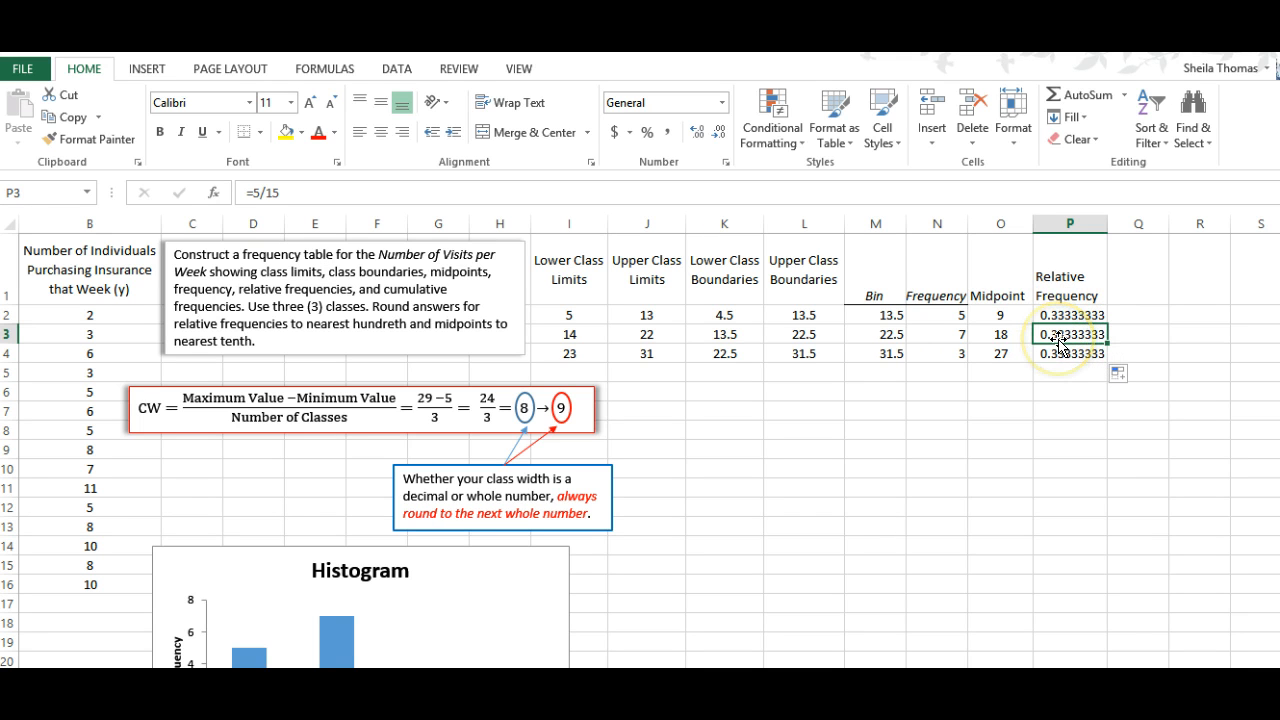
pyautogui.write('=7/')
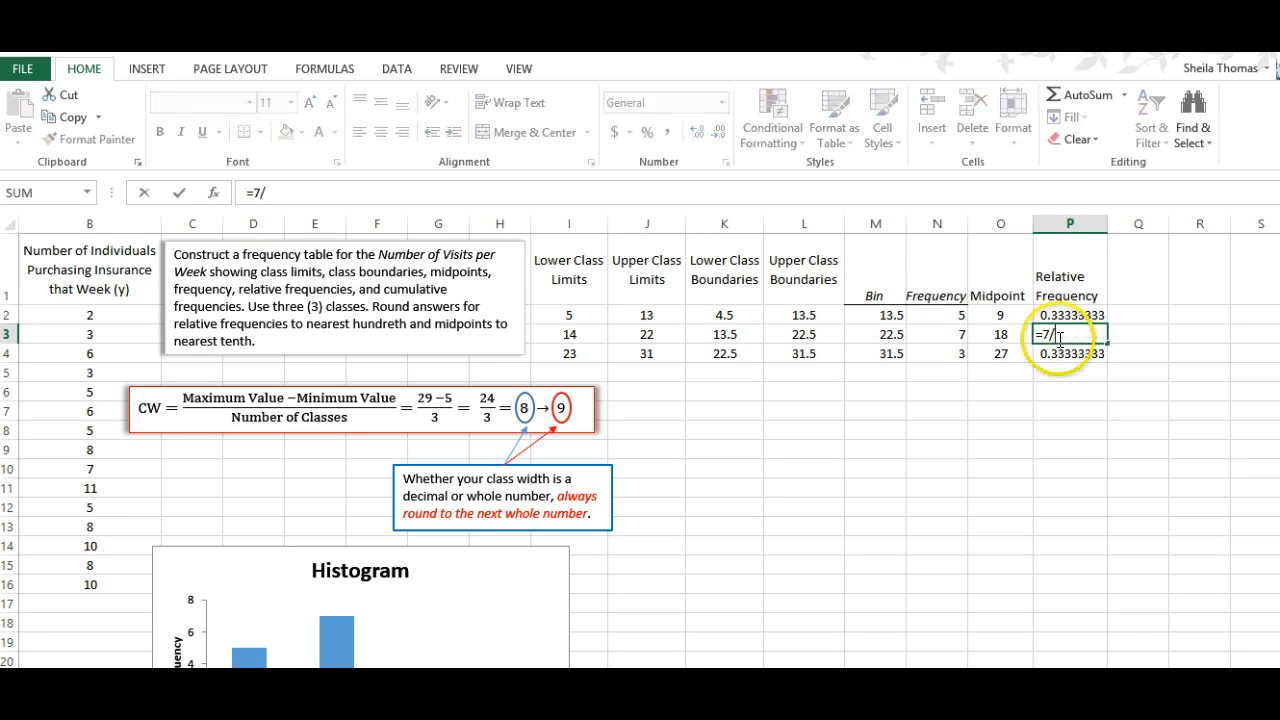
pyautogui.write('15')
pyautogui.press('Return')
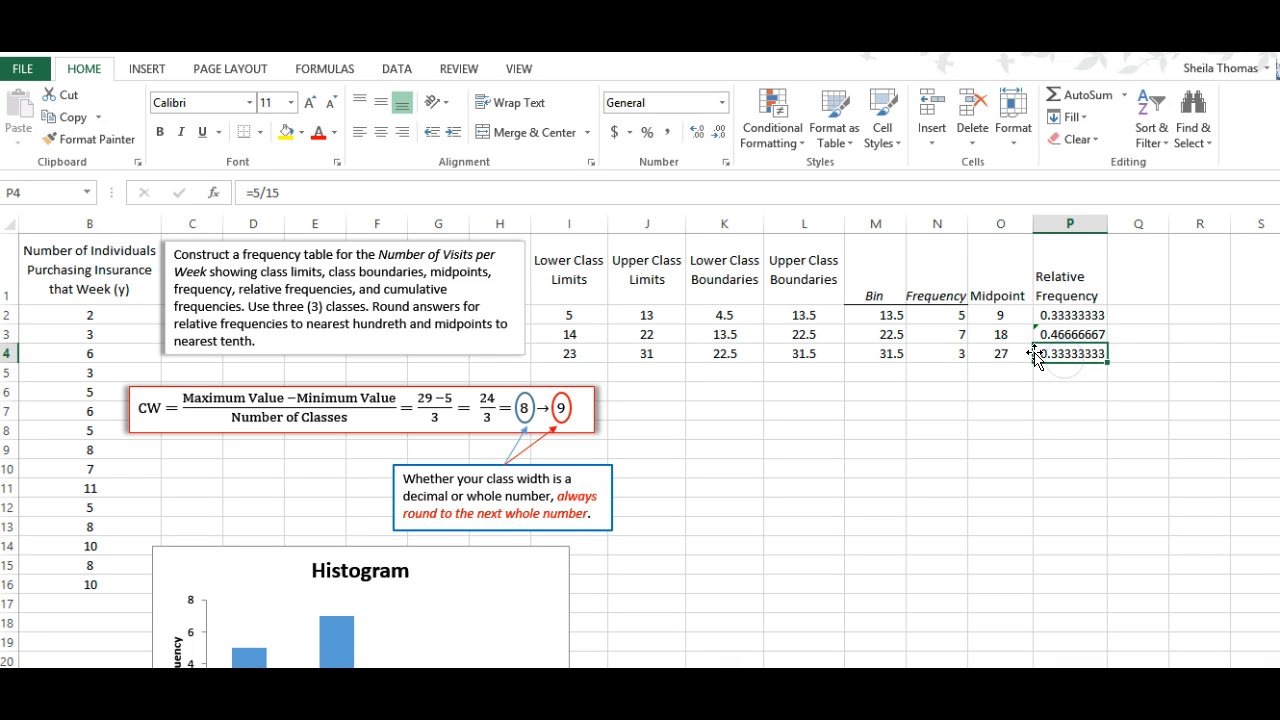
pyautogui.click(1061, 352)
pyautogui.write('=3/15')
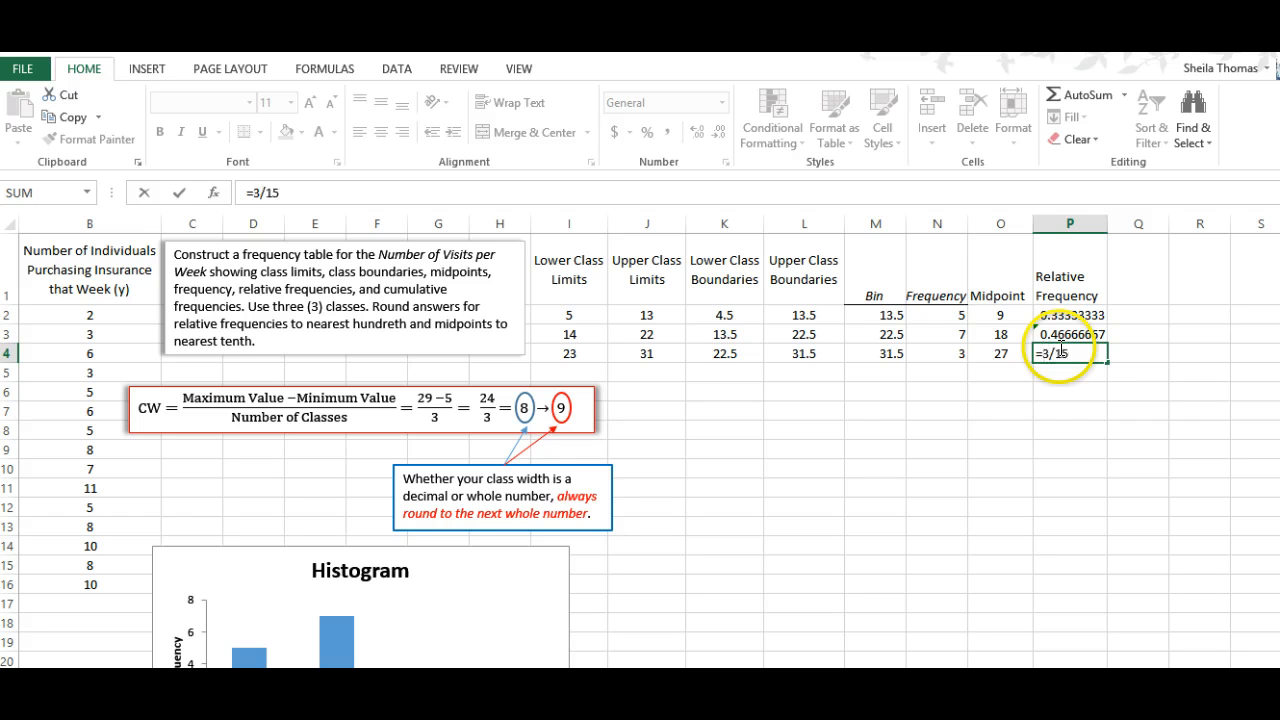
pyautogui.click(1061, 350)
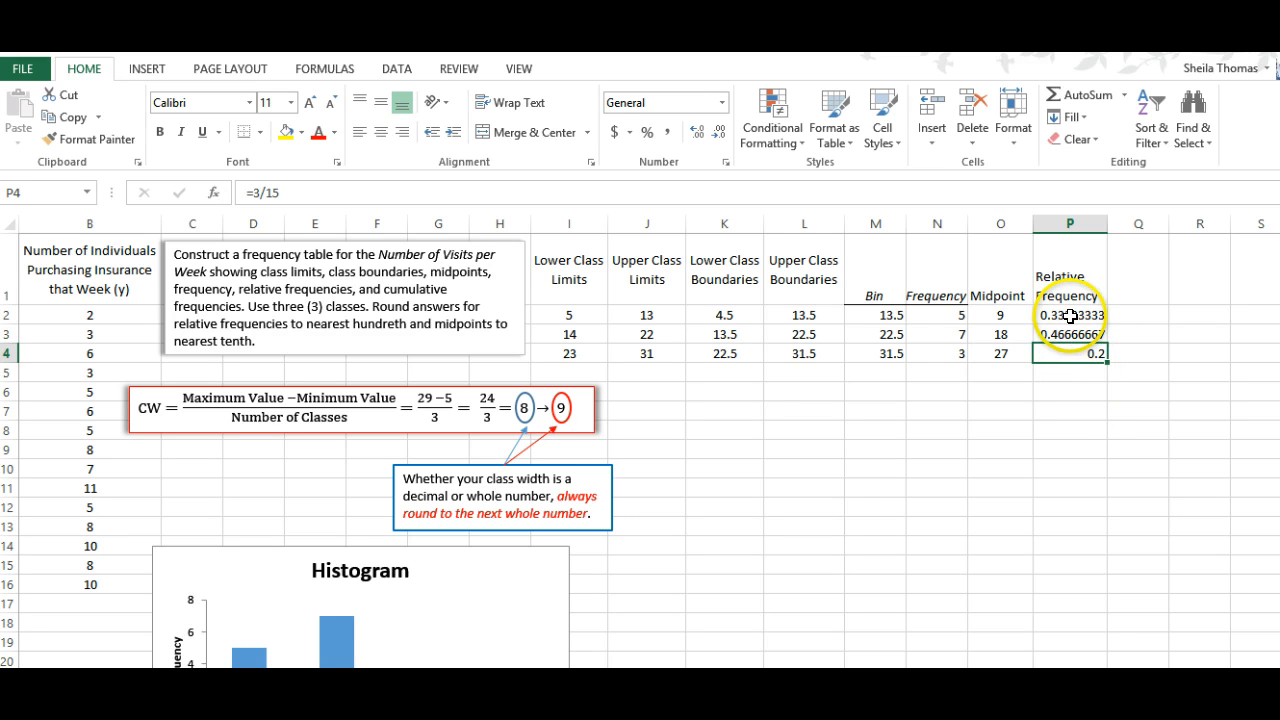
# Reduce the displayed decimals of the first relative frequency in P2 to two places.
pyautogui.click(944, 315)
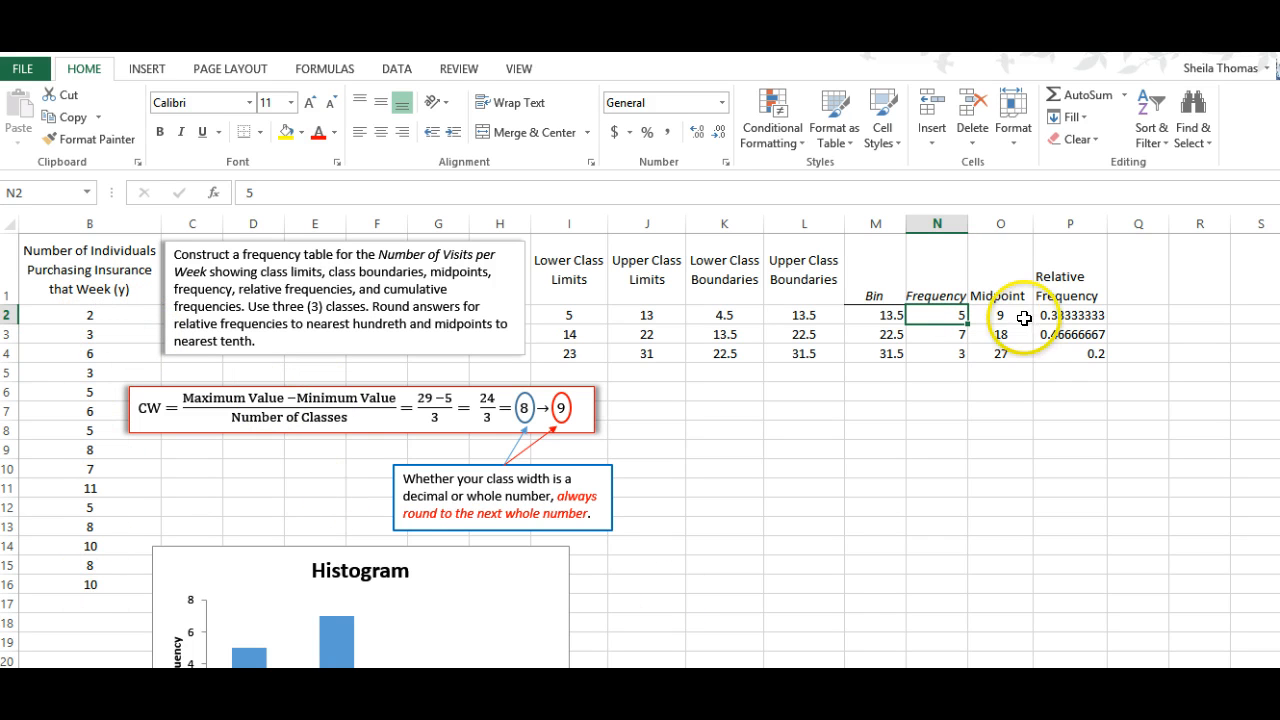
pyautogui.click(1086, 316)
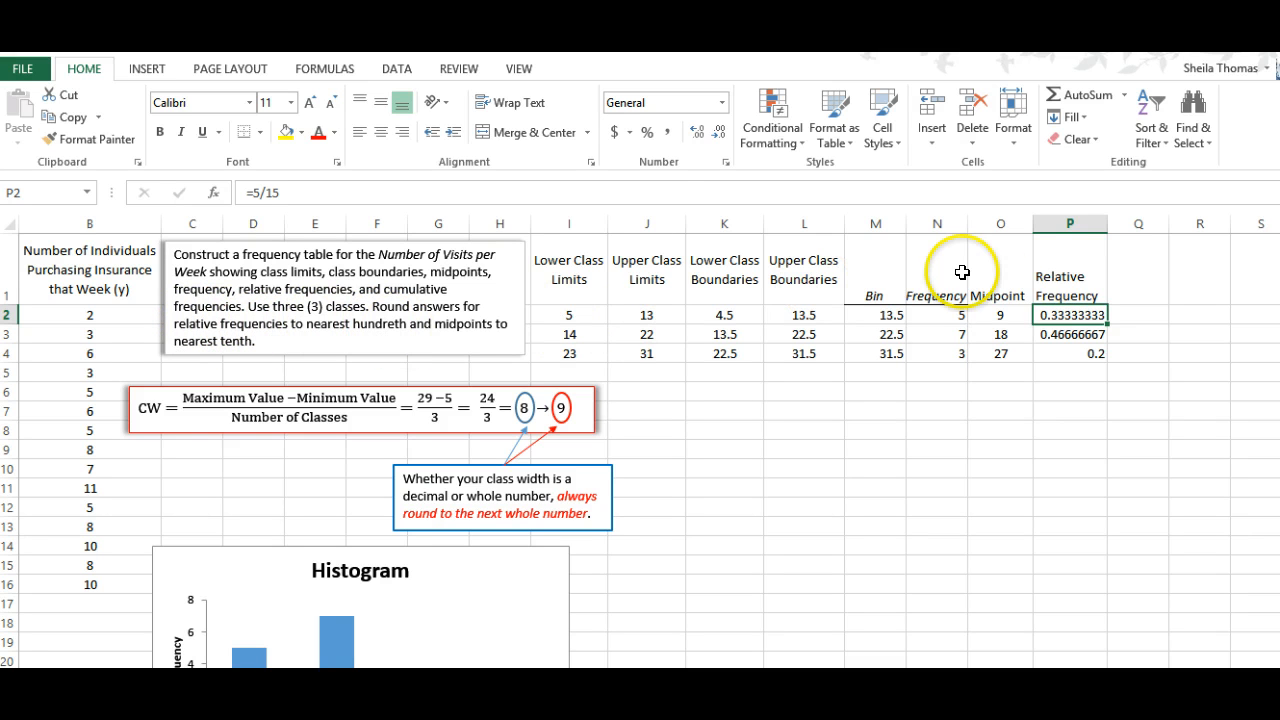
pyautogui.click(720, 138)
pyautogui.click(720, 138)
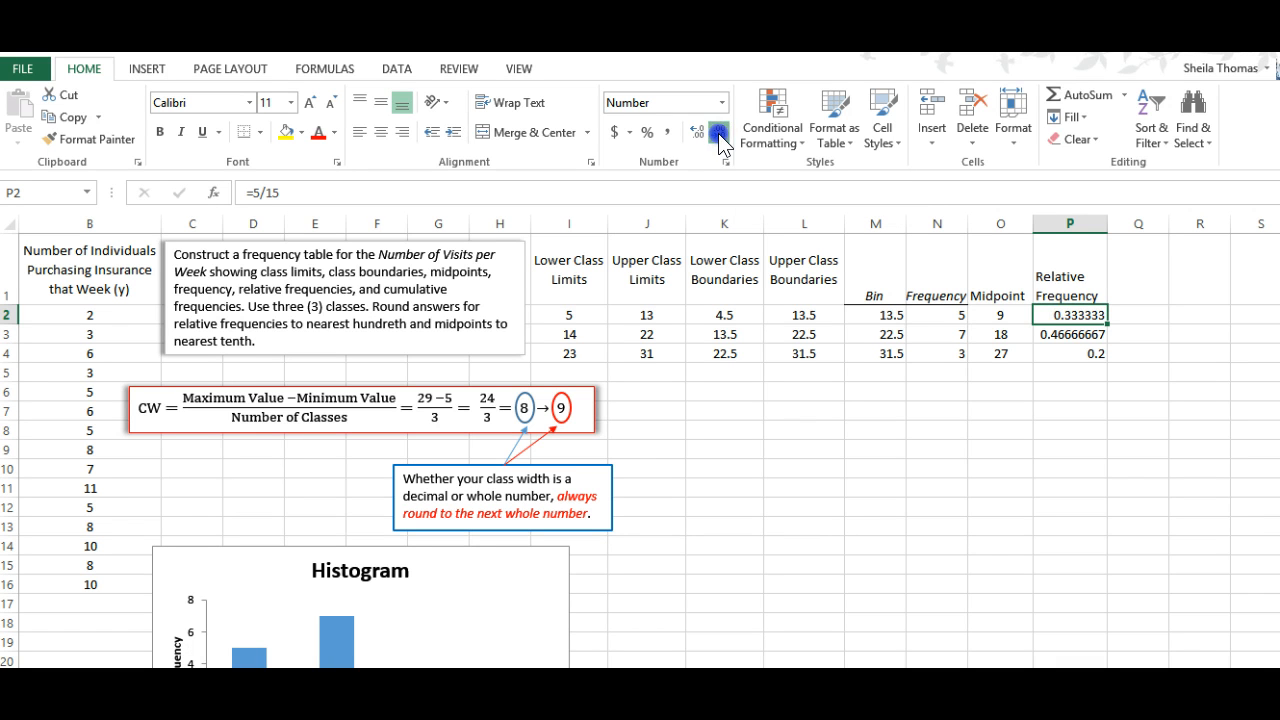
pyautogui.click(720, 138)
pyautogui.click(720, 138)
pyautogui.click(720, 138)
pyautogui.click(719, 136)
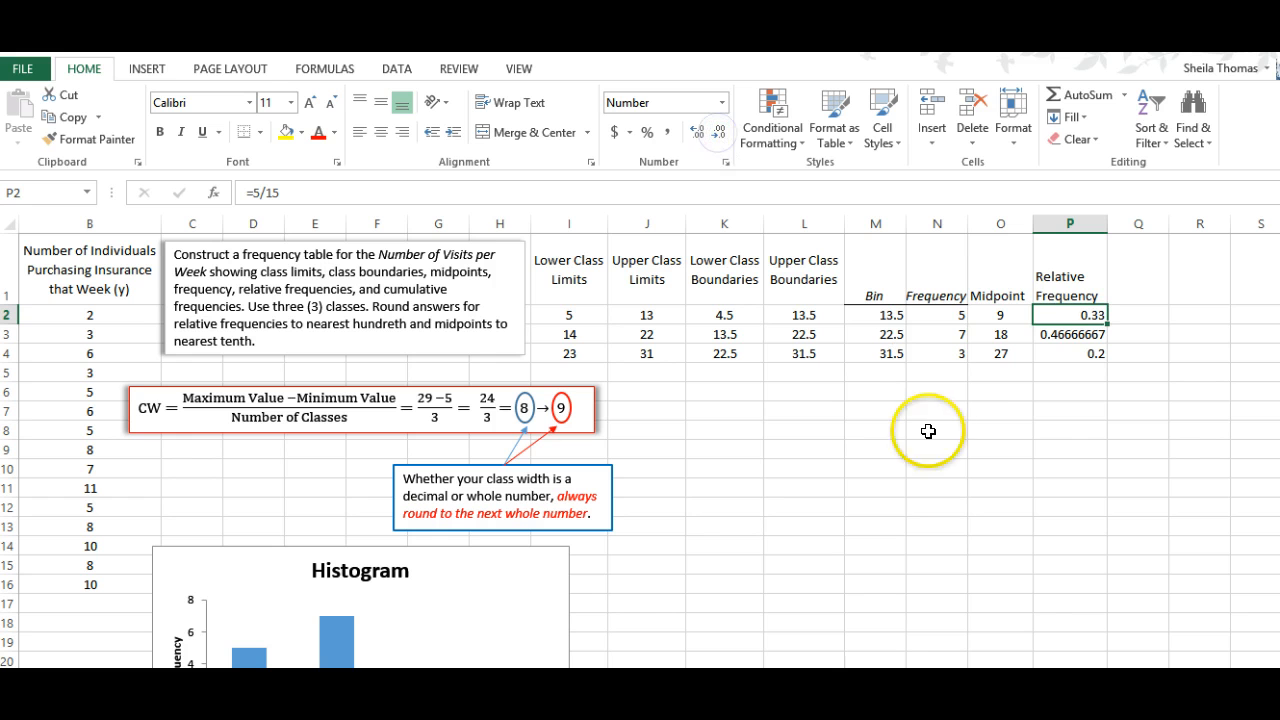
# Show the relative frequencies in P3 and P4 with two decimal places as well.
pyautogui.click(1050, 336)
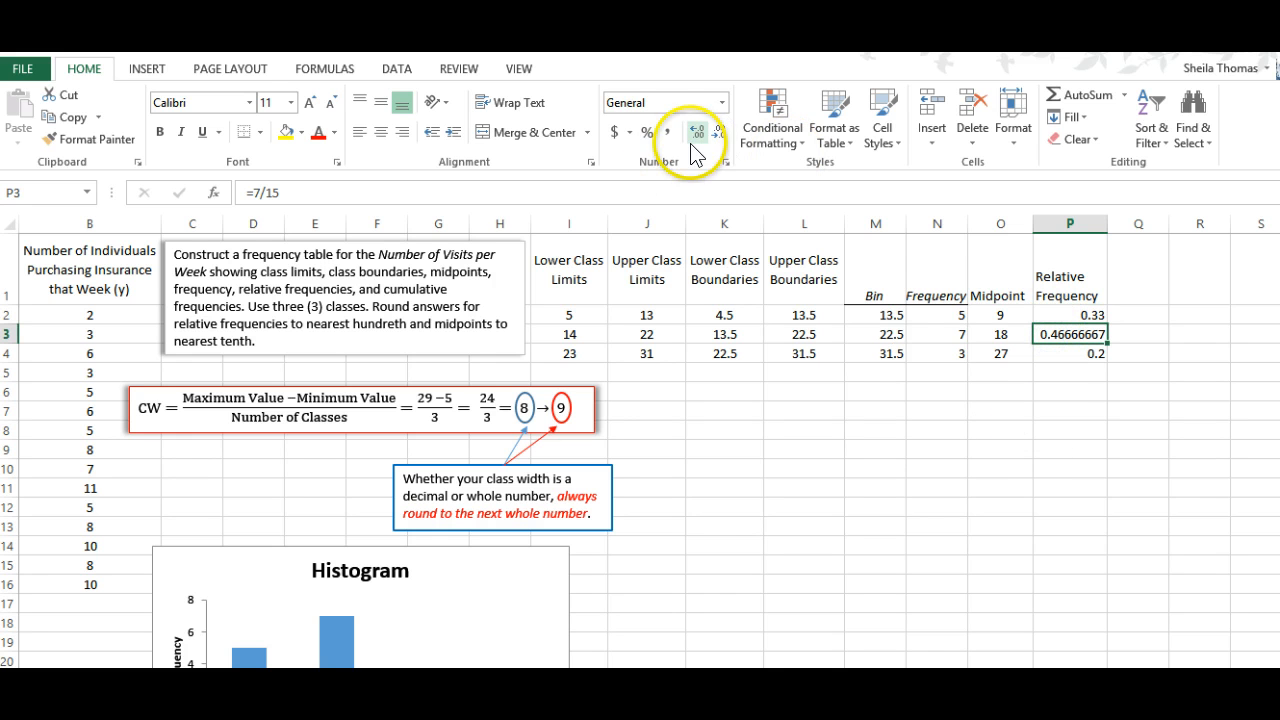
pyautogui.click(719, 132)
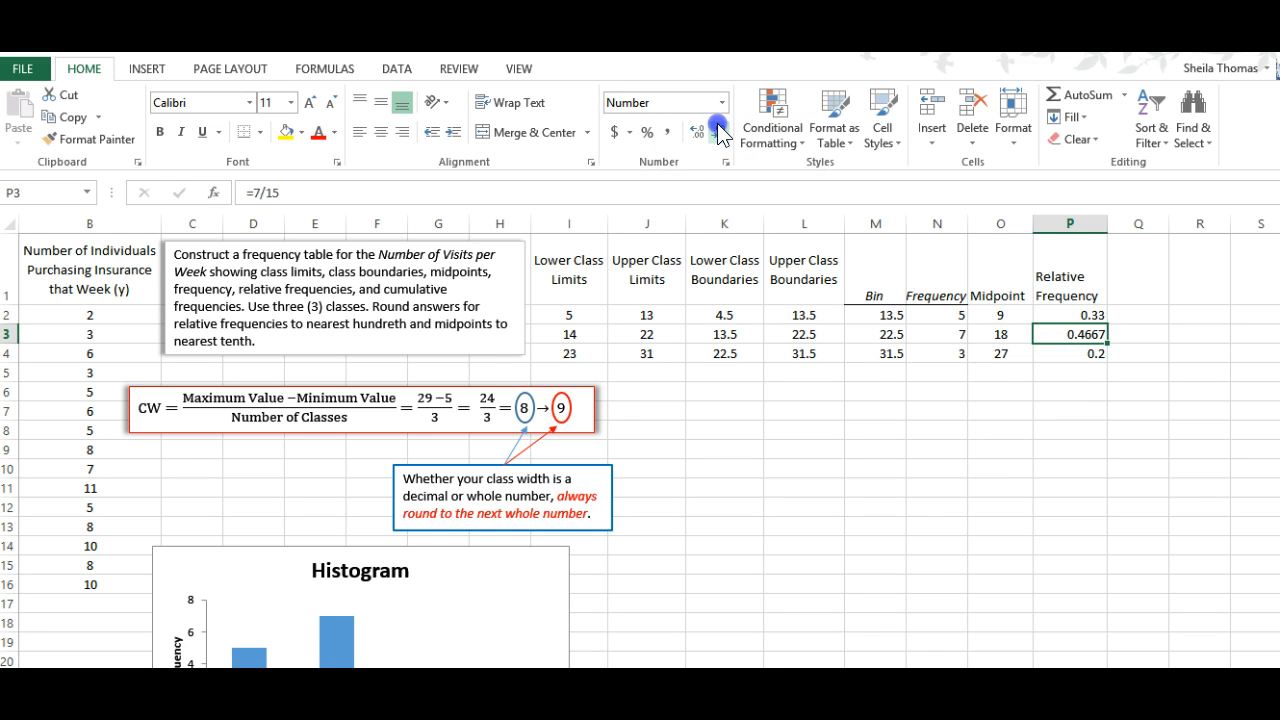
pyautogui.click(720, 134)
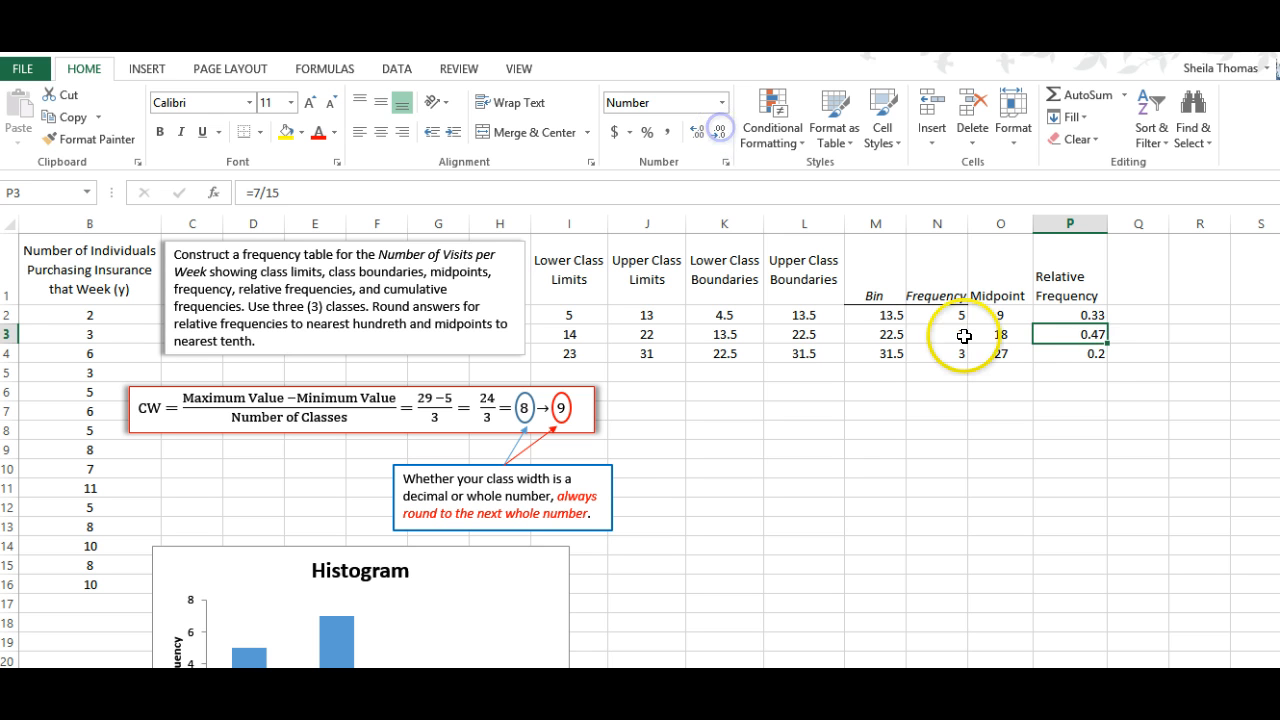
pyautogui.click(1088, 352)
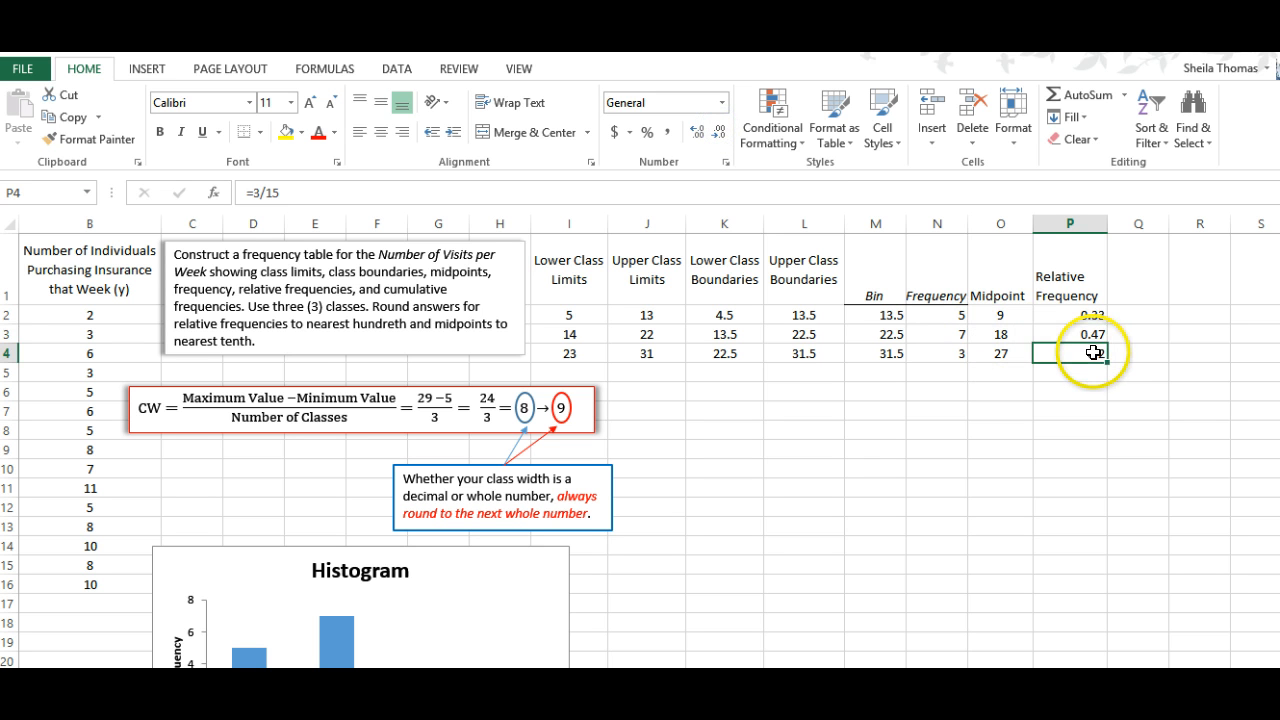
pyautogui.click(697, 131)
pyautogui.click(1146, 447)
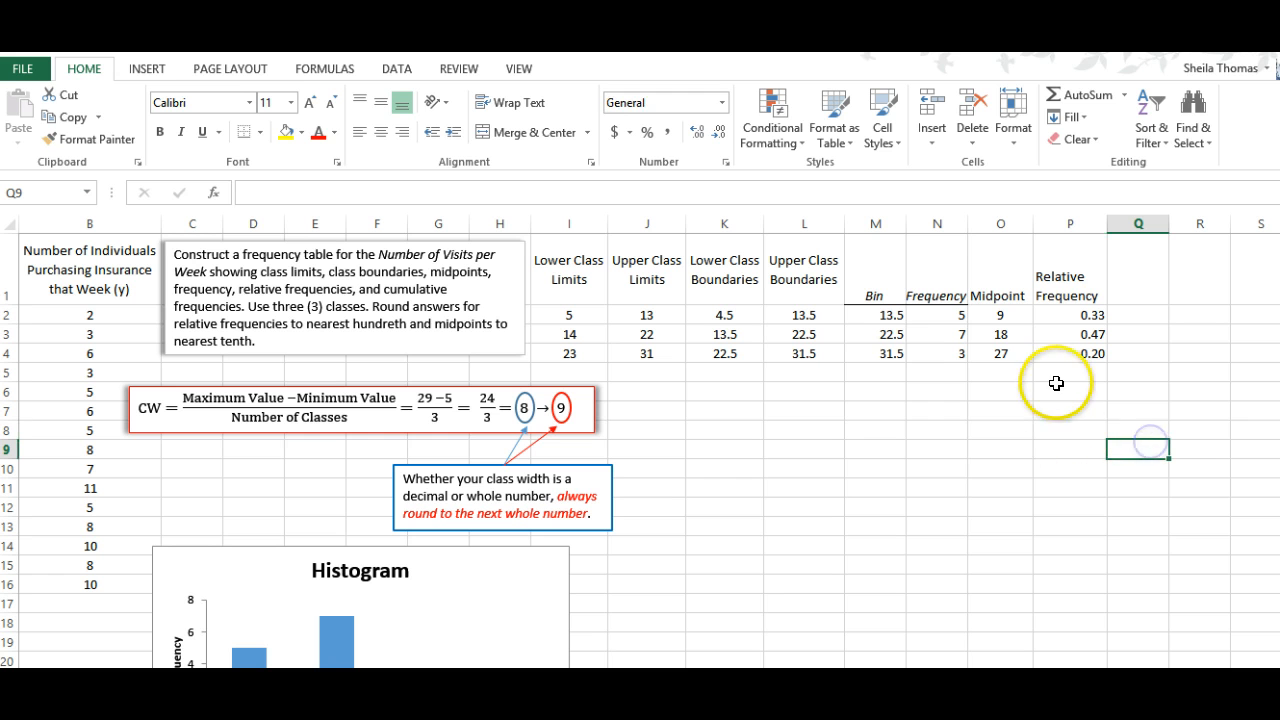
# Add the heading Cumulative Frequency in cell Q1 and widen column Q so each word fits on one line.
pyautogui.click(1126, 287)
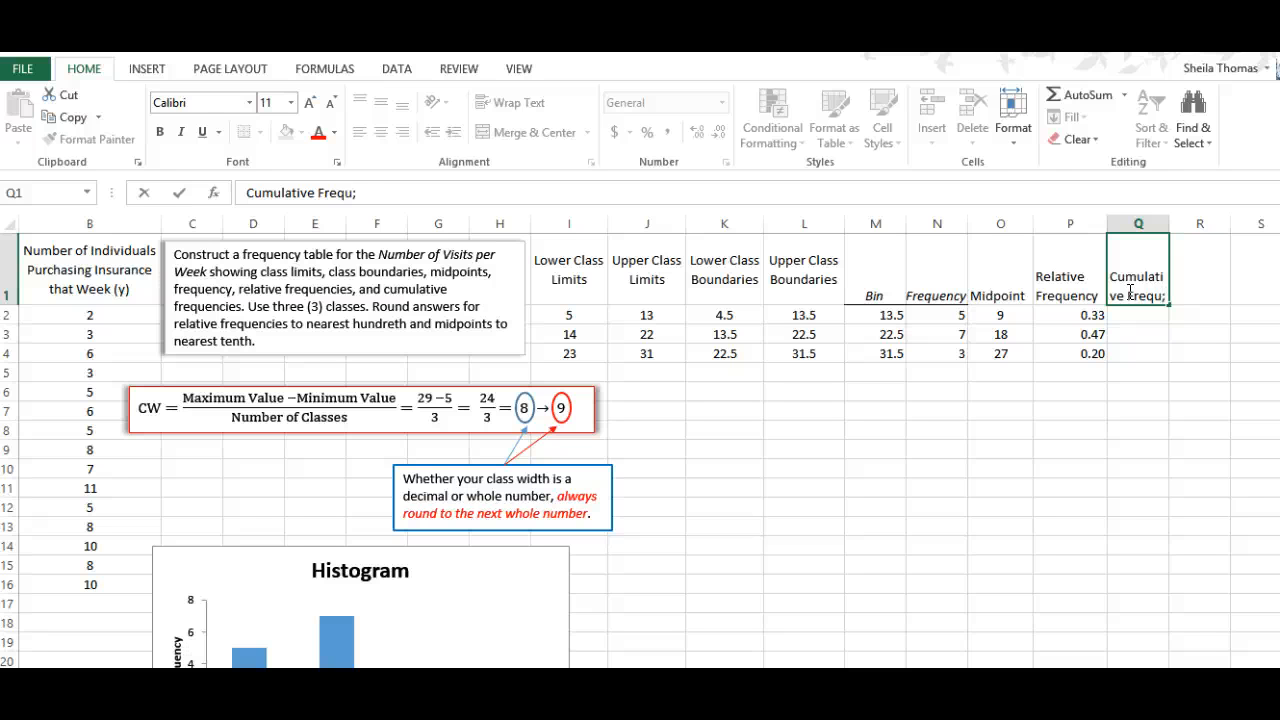
pyautogui.write('ency')
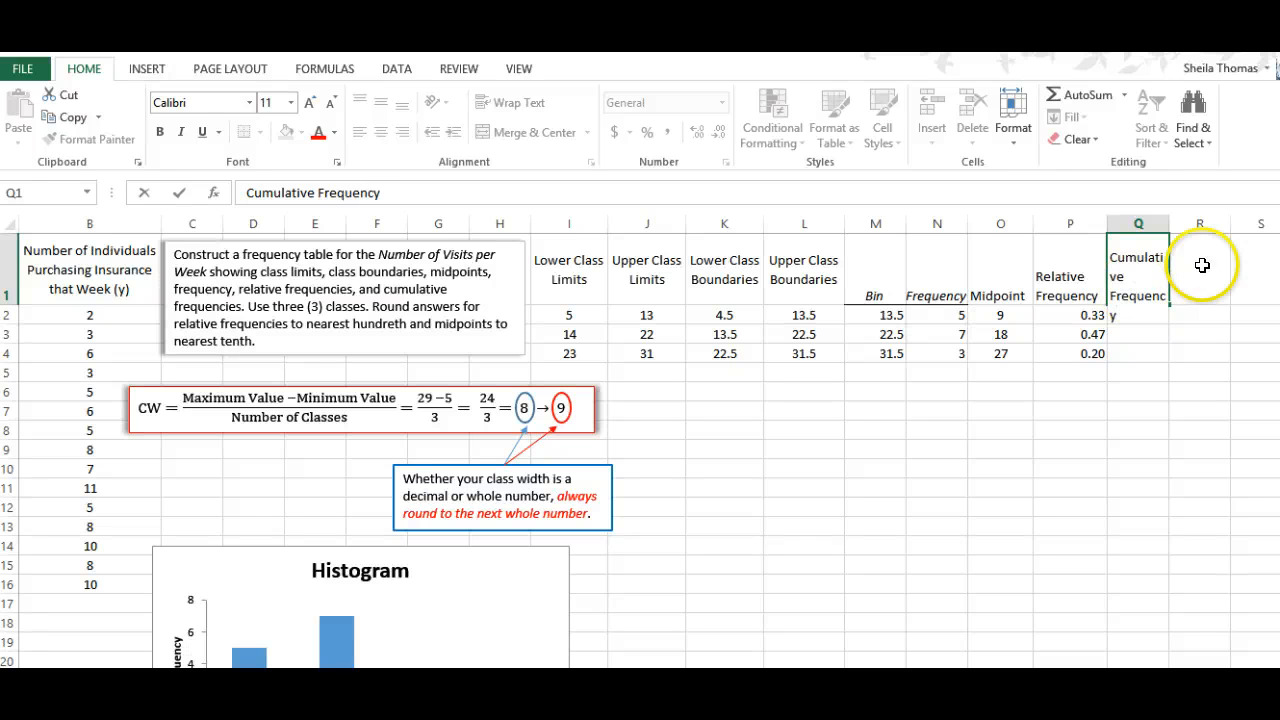
pyautogui.click(1192, 259)
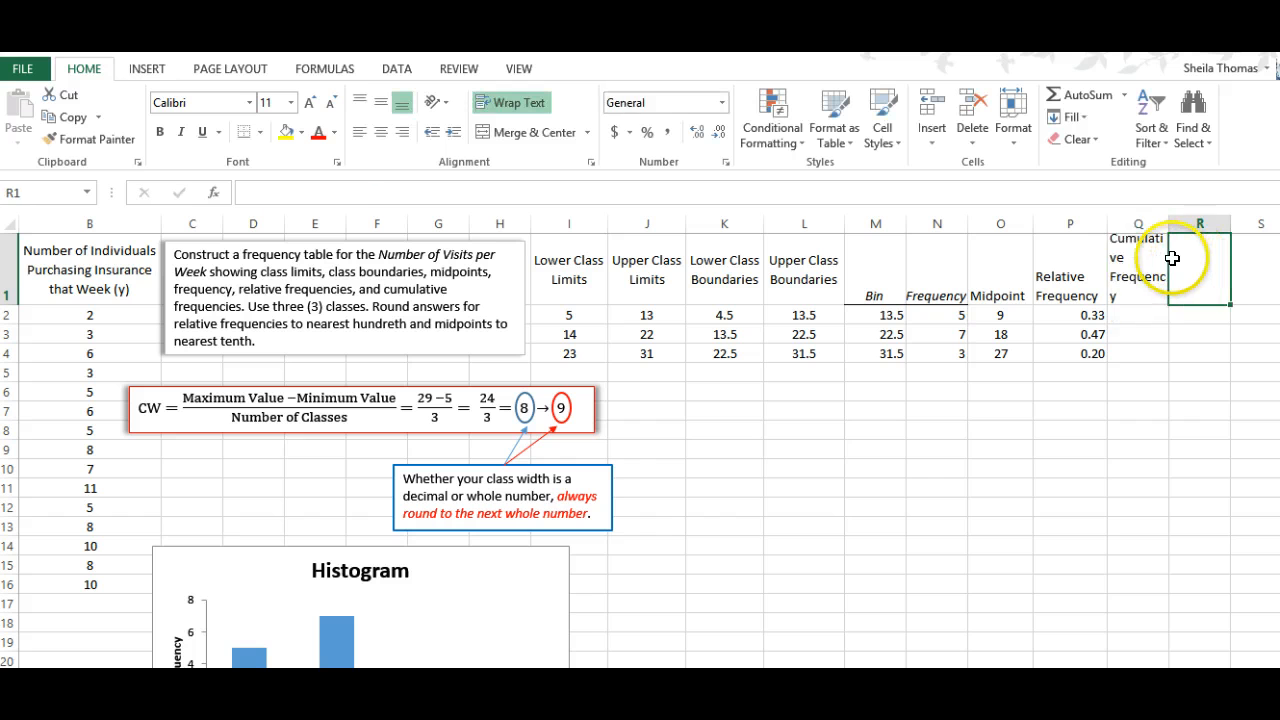
pyautogui.moveTo(1169, 226); pyautogui.dragTo(1190, 232)
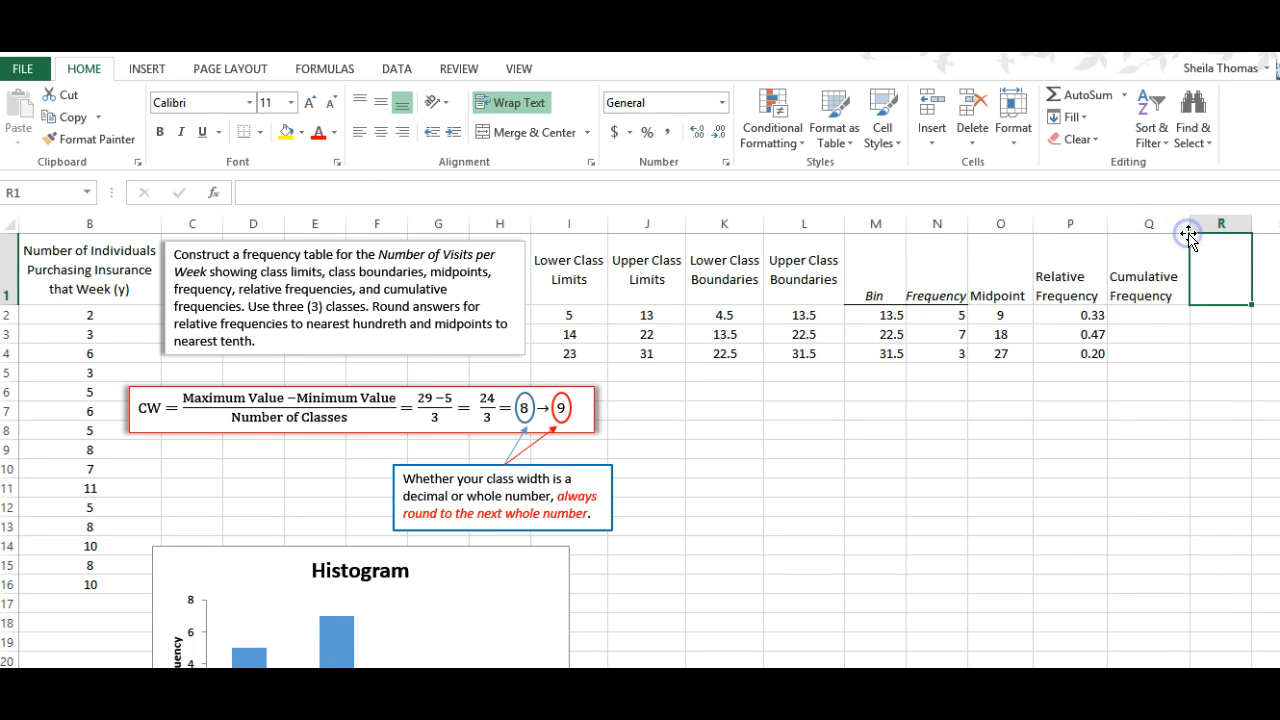
pyautogui.click(1138, 311)
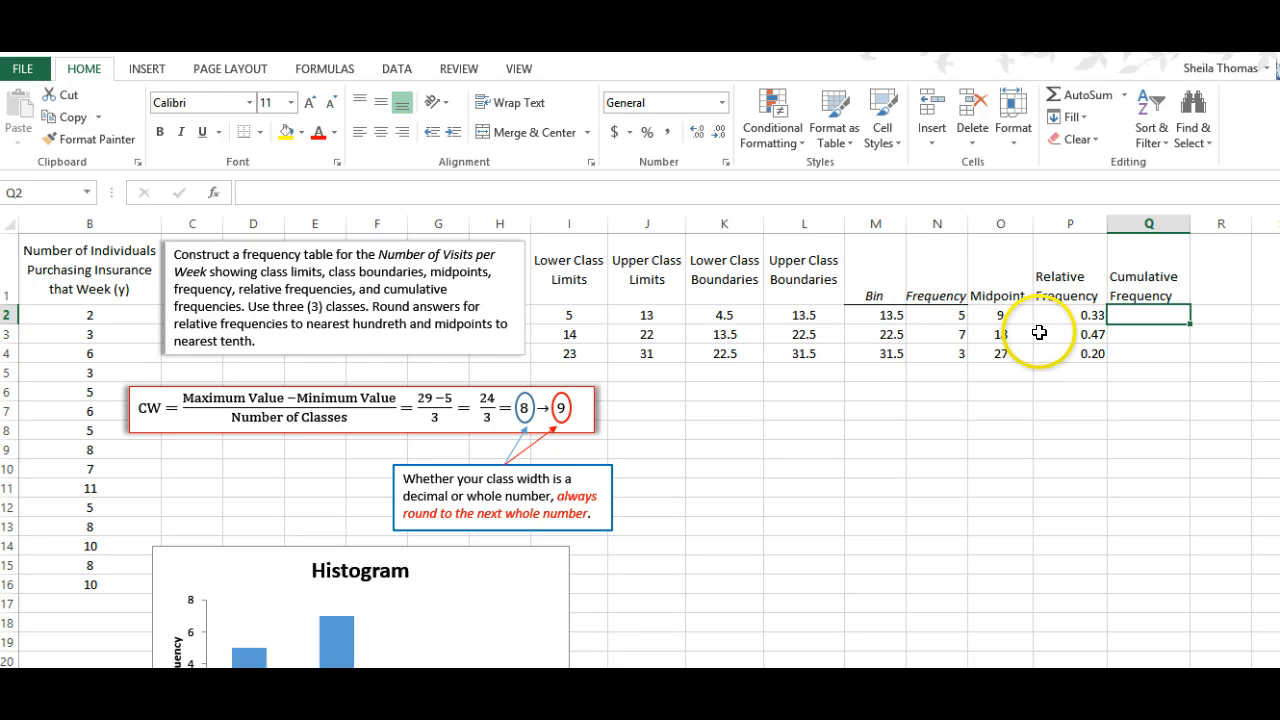
# Enter the cumulative frequencies 5, 12 and 15 for the three classes in cells Q2 to Q4.
pyautogui.write('5')
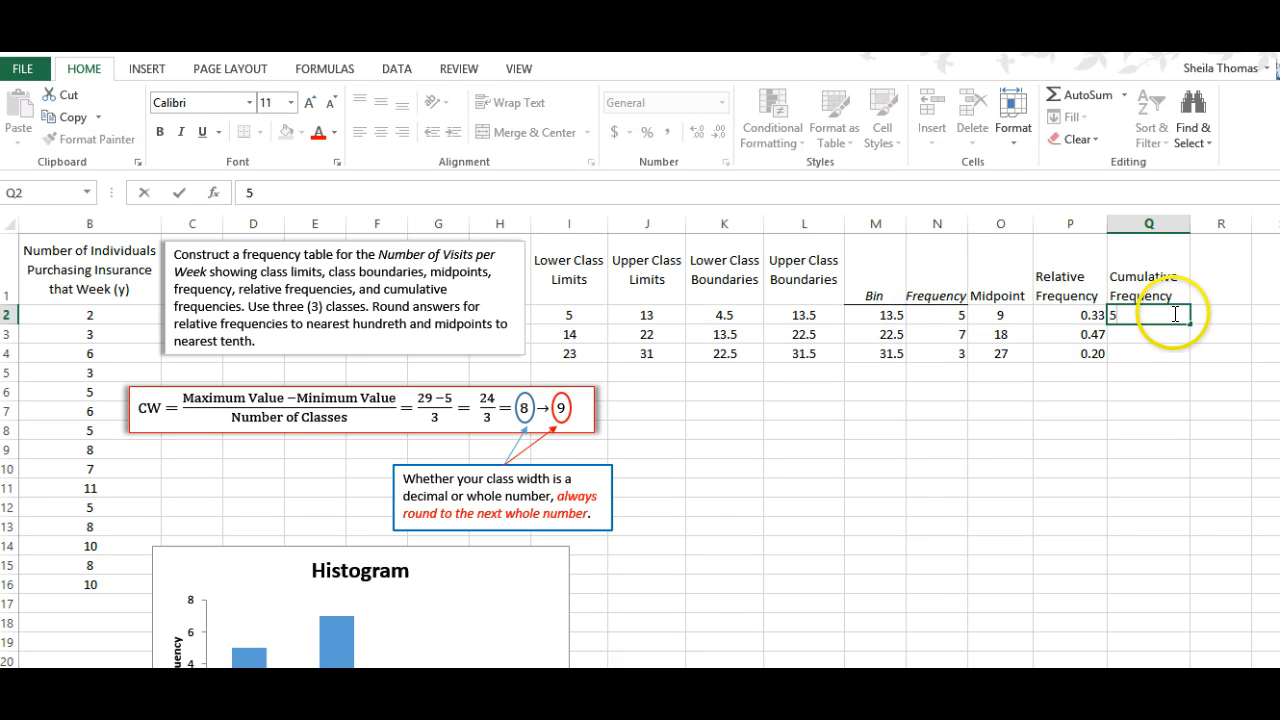
pyautogui.click(953, 336)
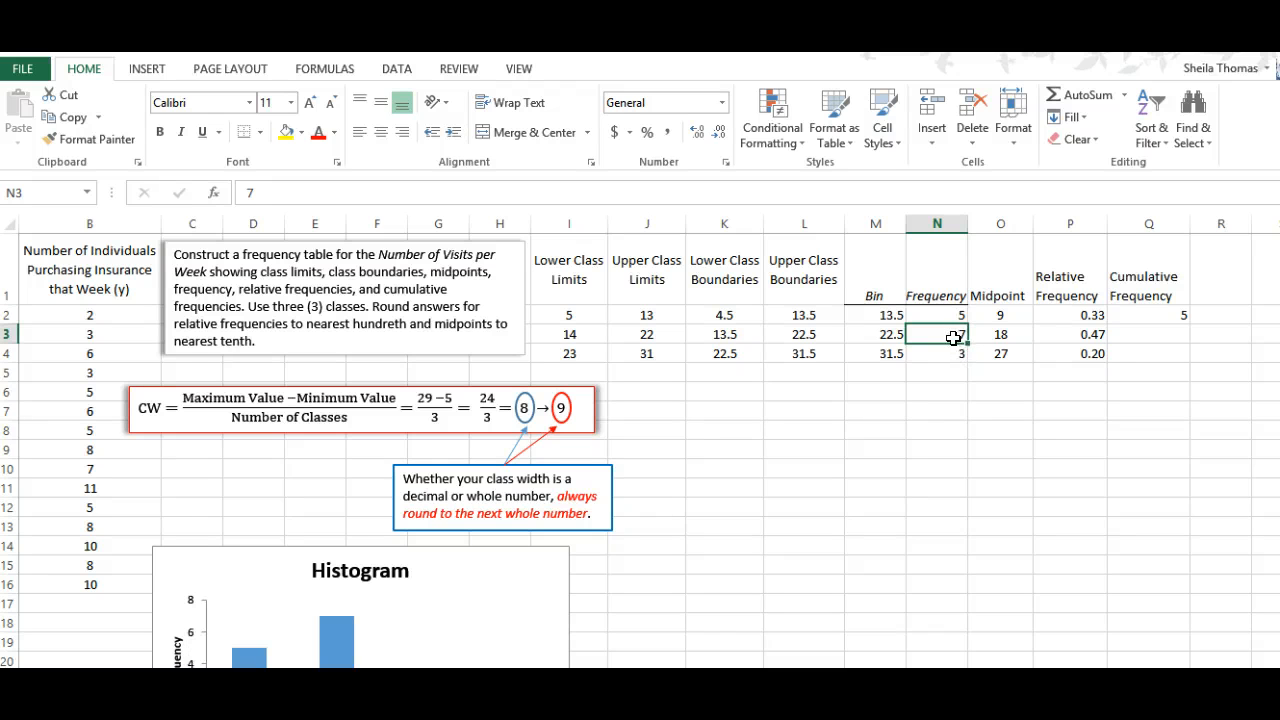
pyautogui.click(1168, 340)
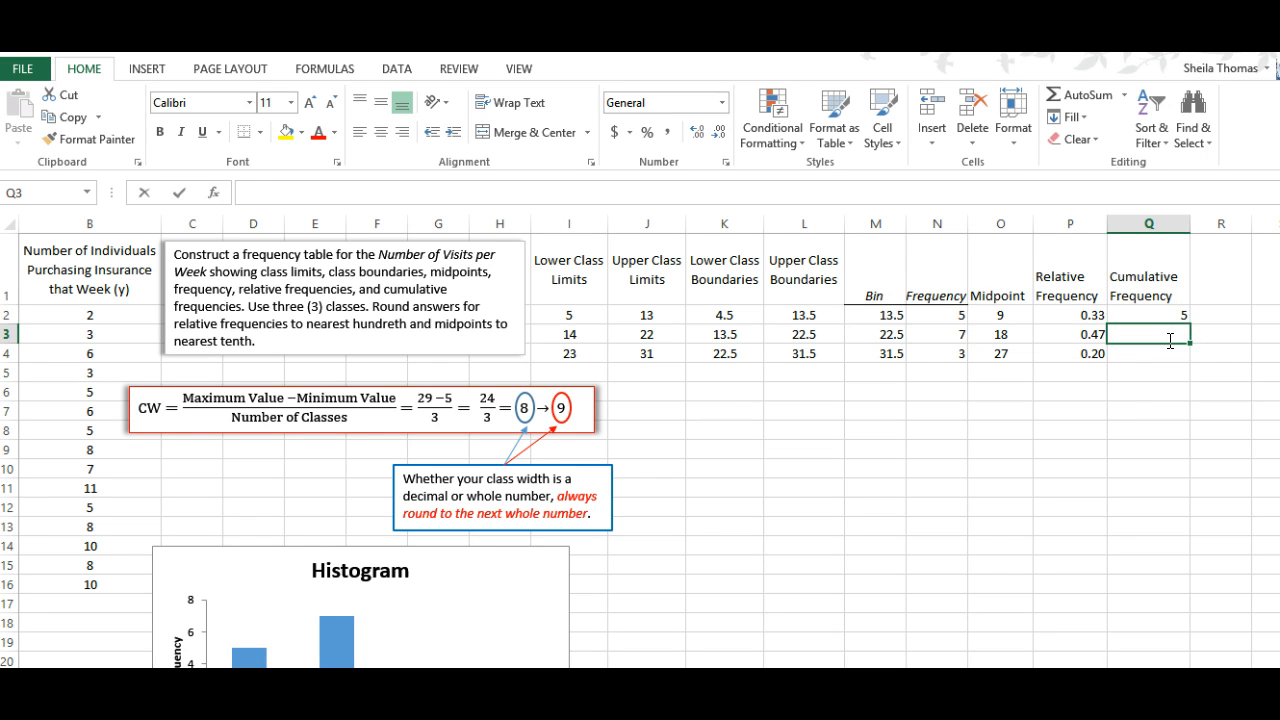
pyautogui.write('12')
pyautogui.click(1168, 353)
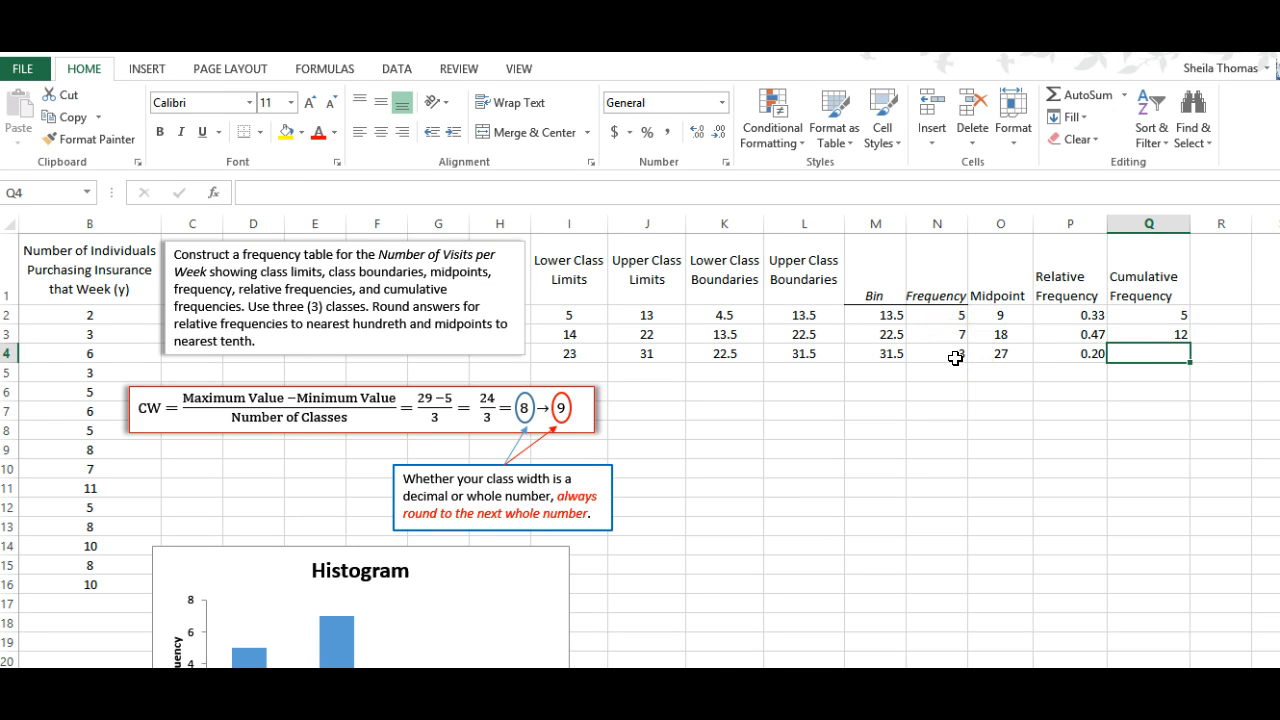
pyautogui.click(1174, 354)
pyautogui.write('15')
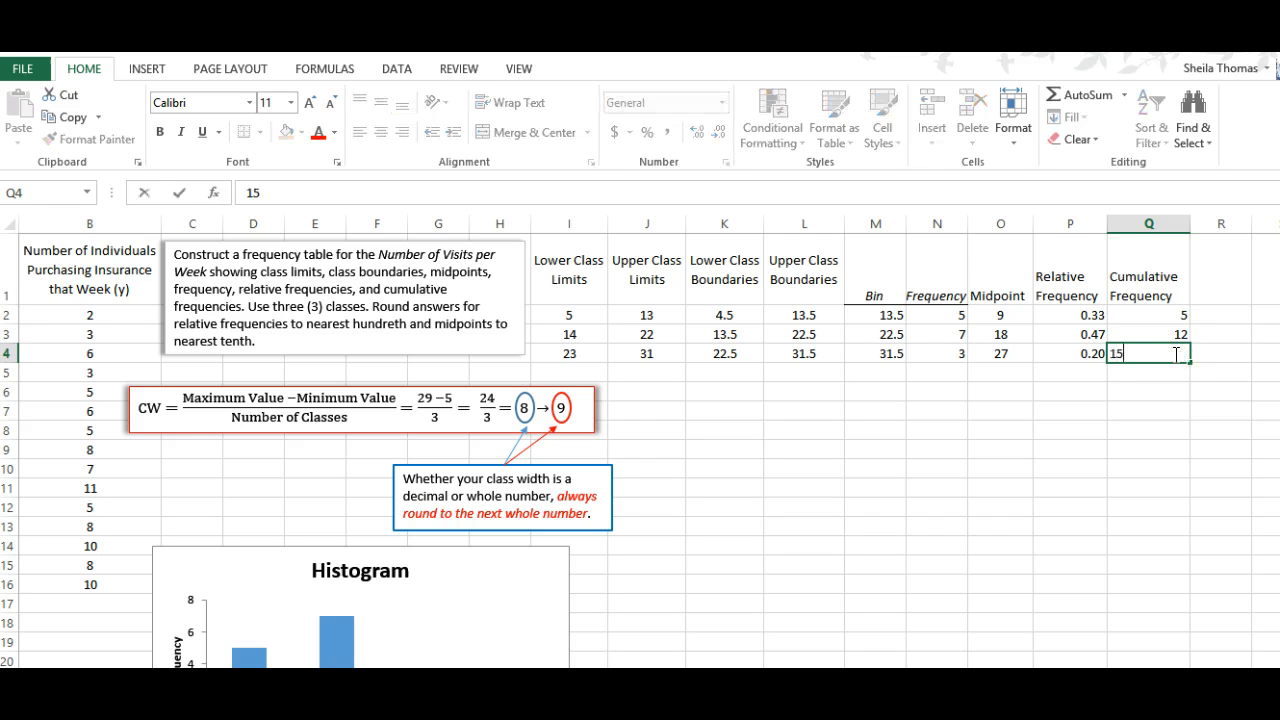
pyautogui.press('Return')
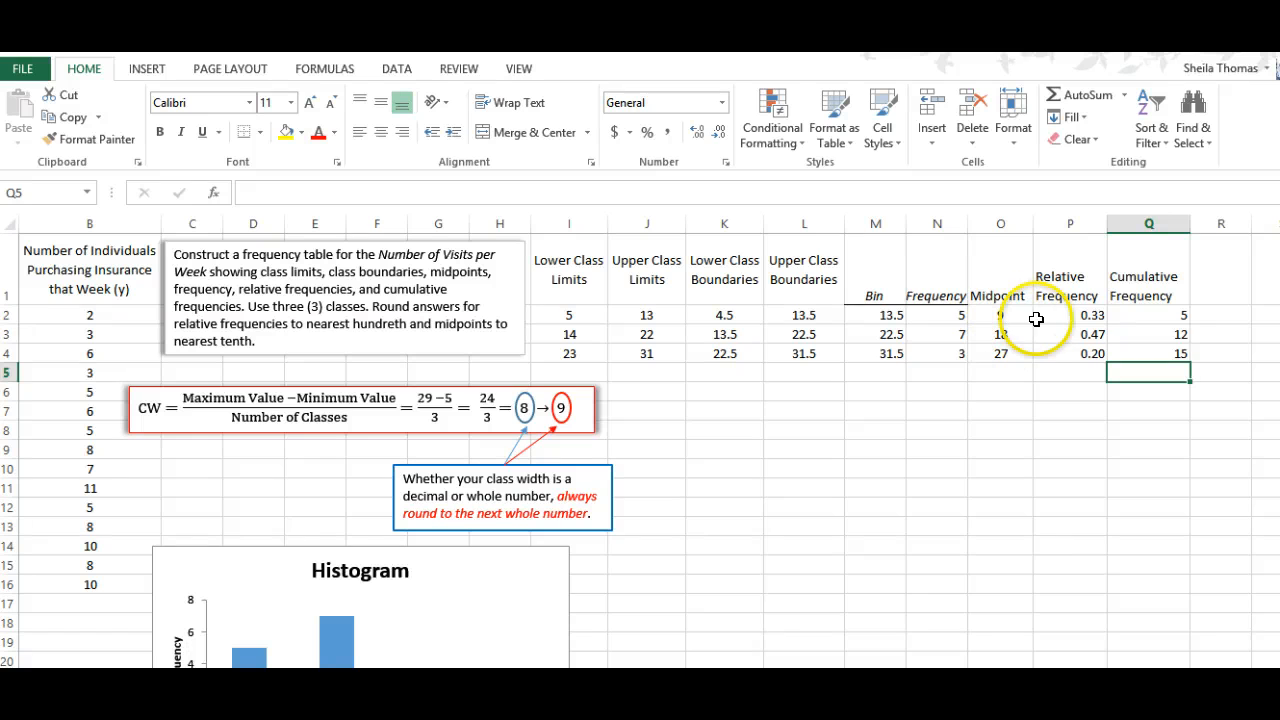
# Center the bin, frequency, midpoint, relative frequency and cumulative frequency values in M2:Q4 horizontally.
pyautogui.moveTo(1048, 319); pyautogui.dragTo(1157, 354)
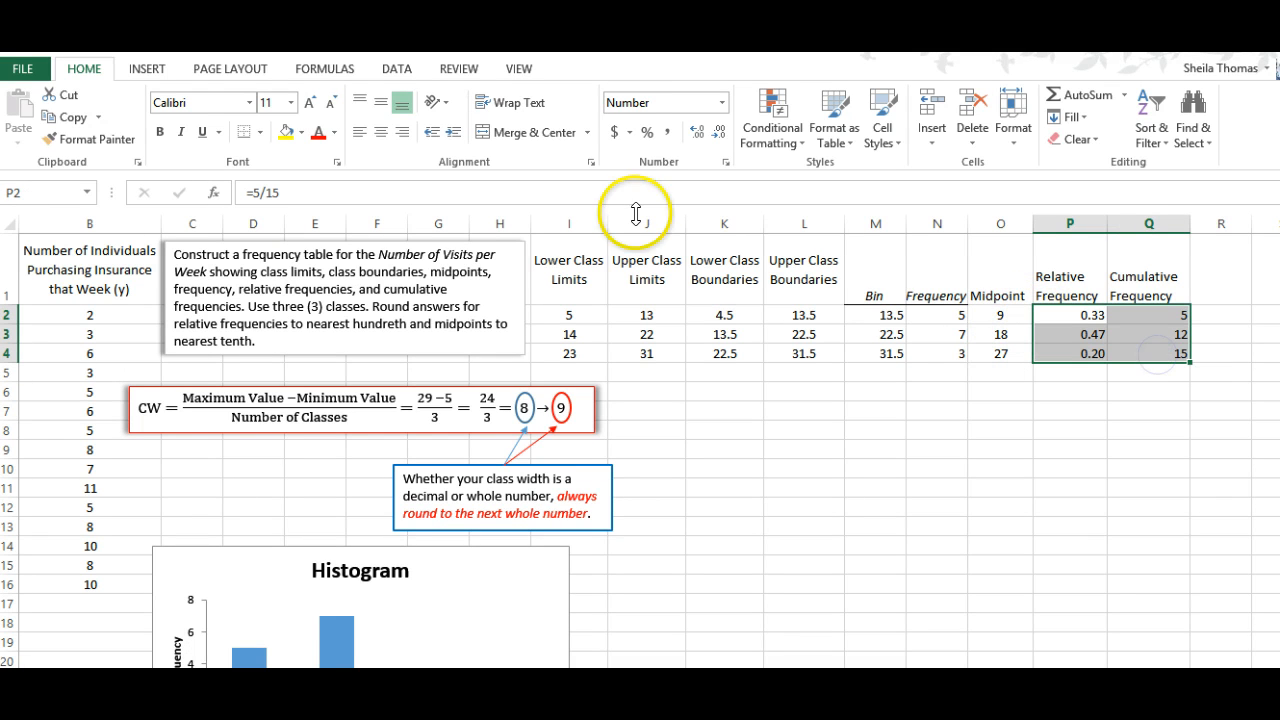
pyautogui.click(380, 132)
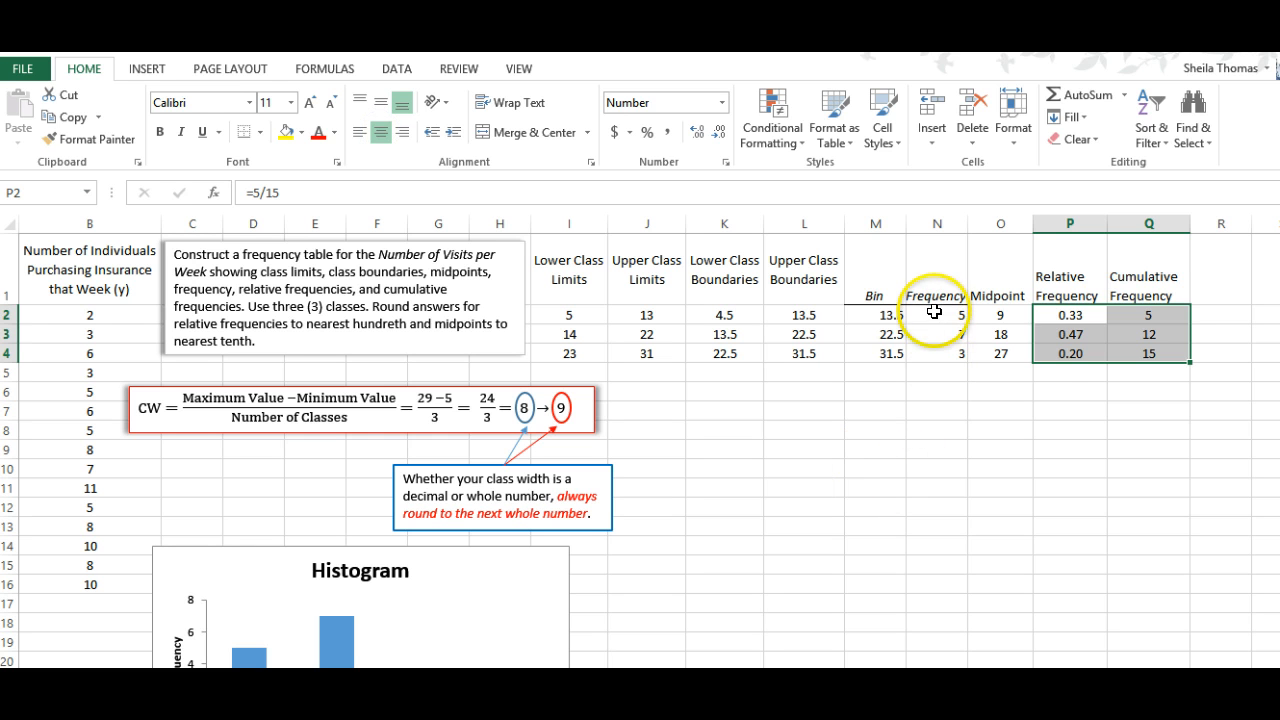
pyautogui.click(964, 319)
pyautogui.moveTo(968, 325); pyautogui.dragTo(995, 352)
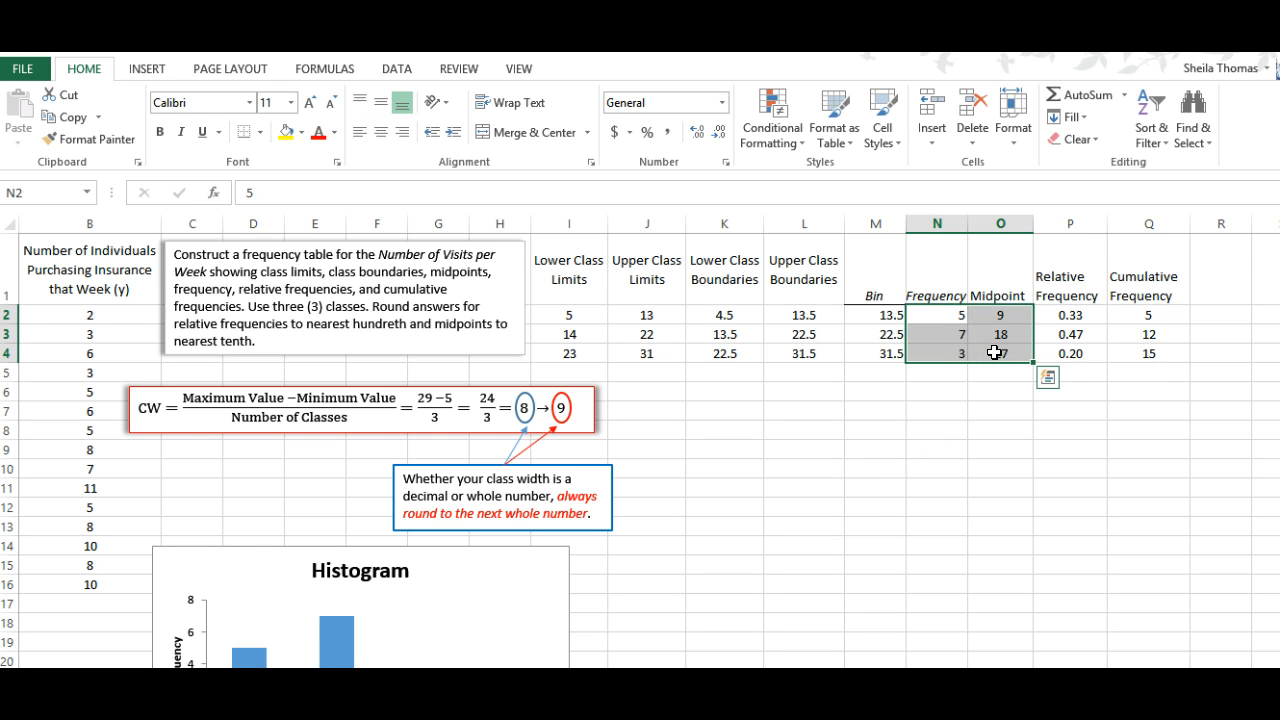
pyautogui.click(1008, 428)
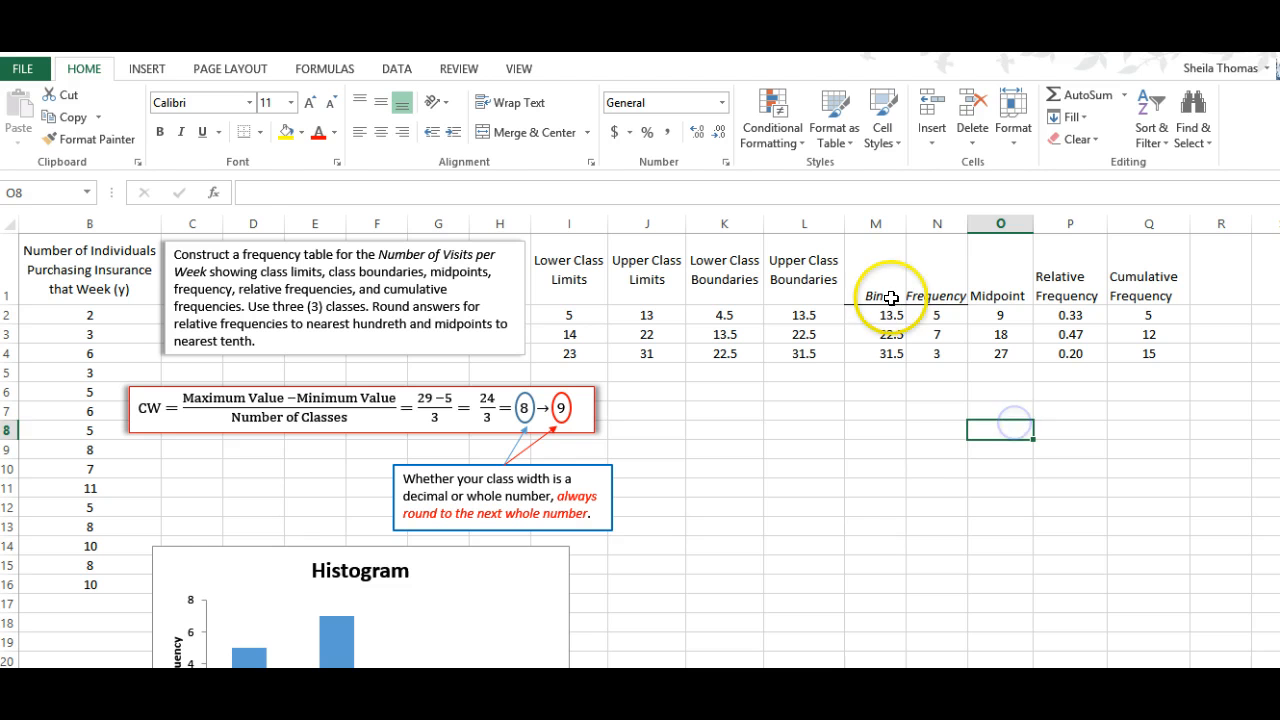
pyautogui.moveTo(881, 320); pyautogui.dragTo(888, 366)
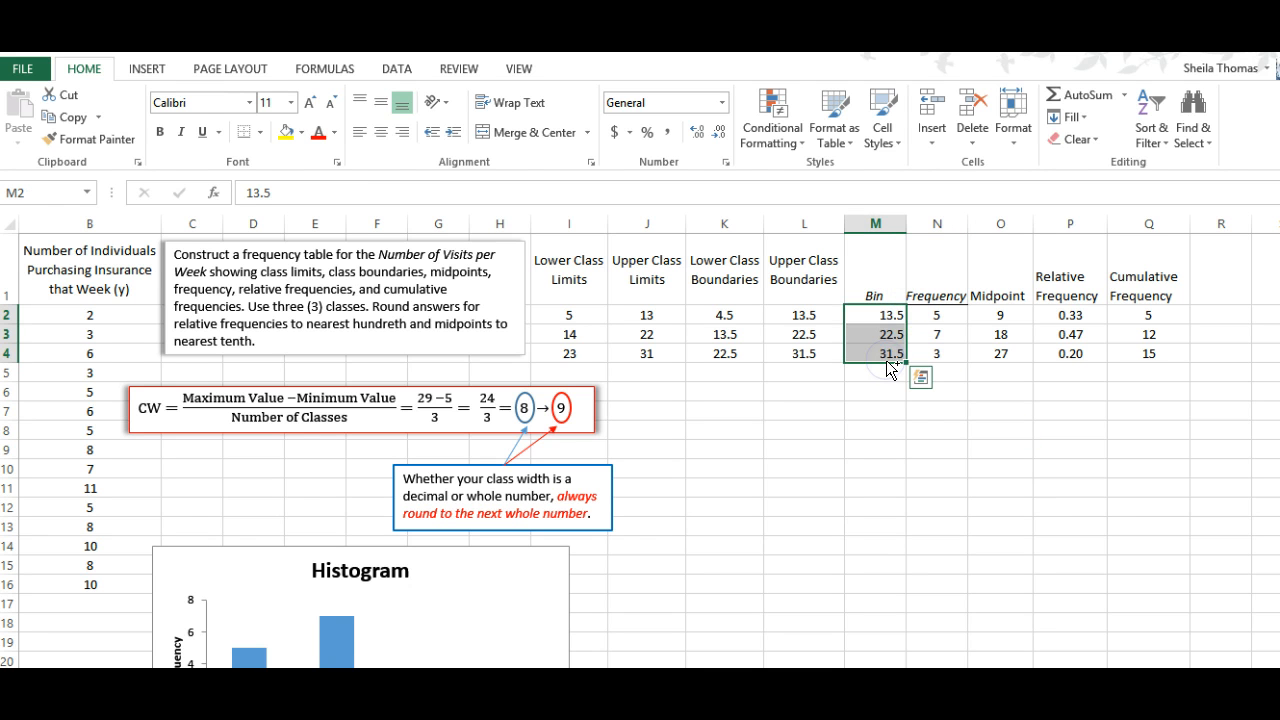
pyautogui.click(890, 450)
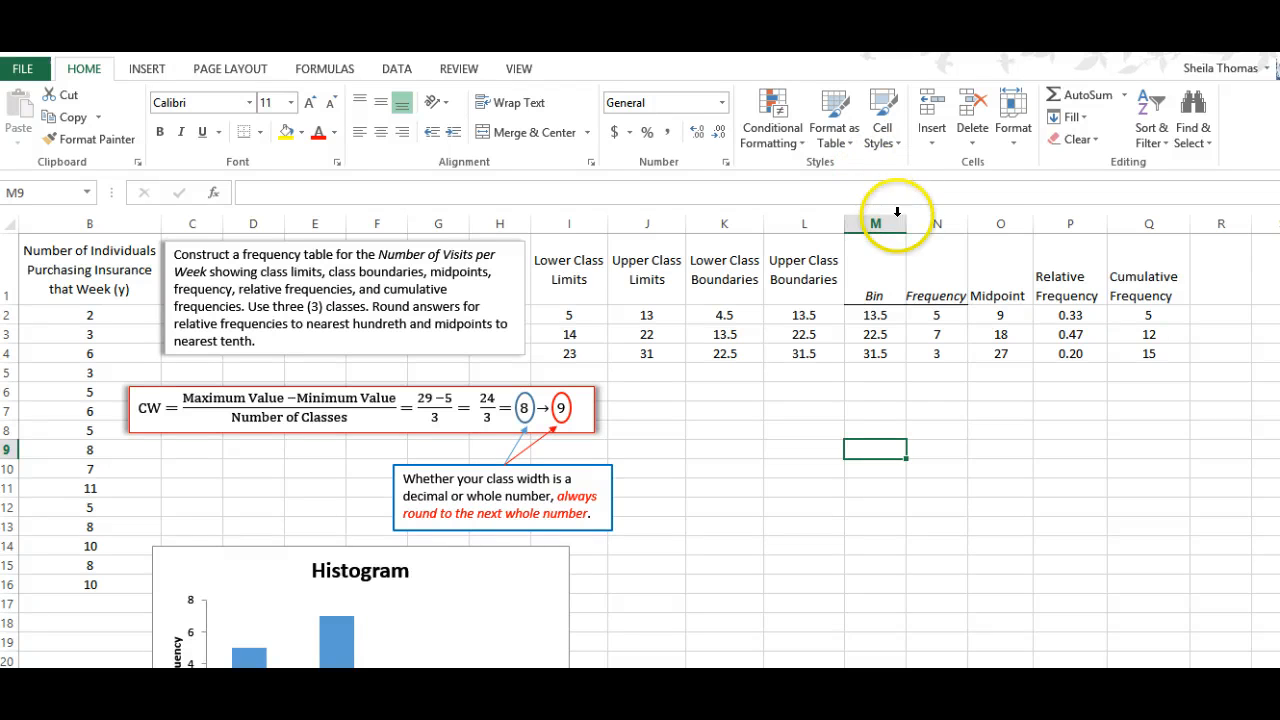
# Shrink column M until its bin values are hidden, and reposition the Histogram chart below the class width notes.
pyautogui.moveTo(904, 233); pyautogui.dragTo(846, 229)
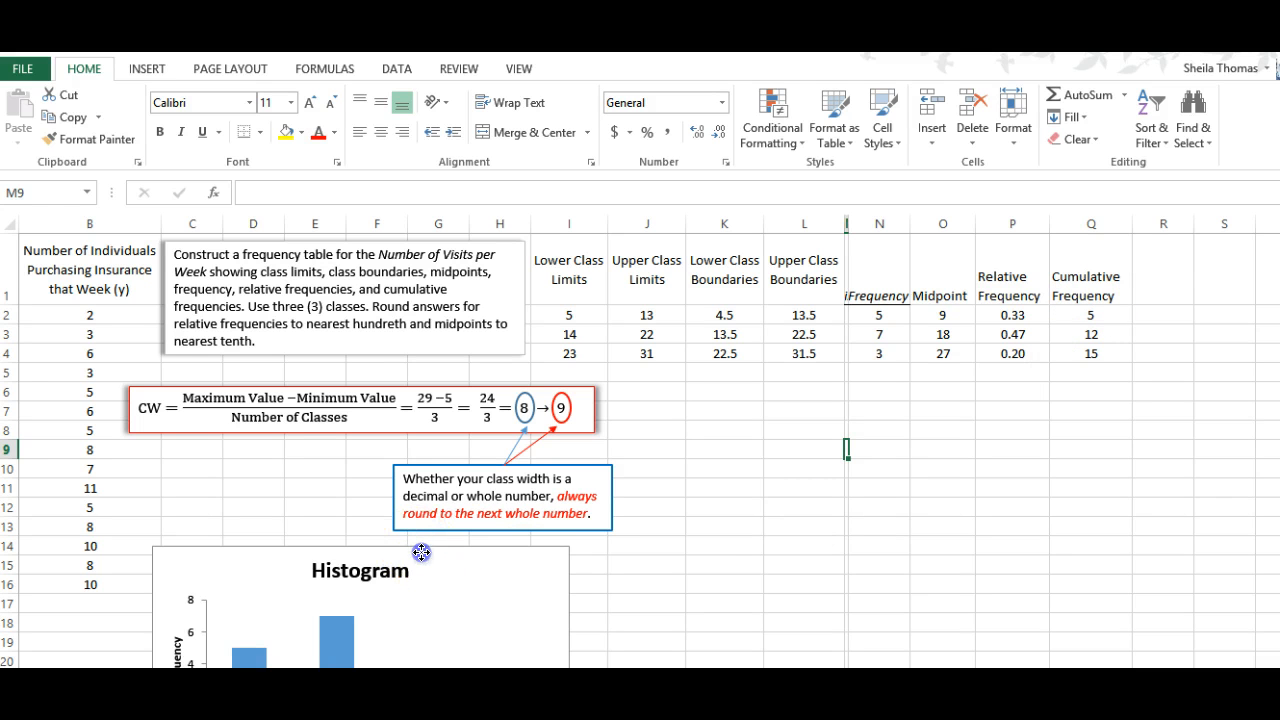
pyautogui.moveTo(418, 548); pyautogui.dragTo(930, 397)
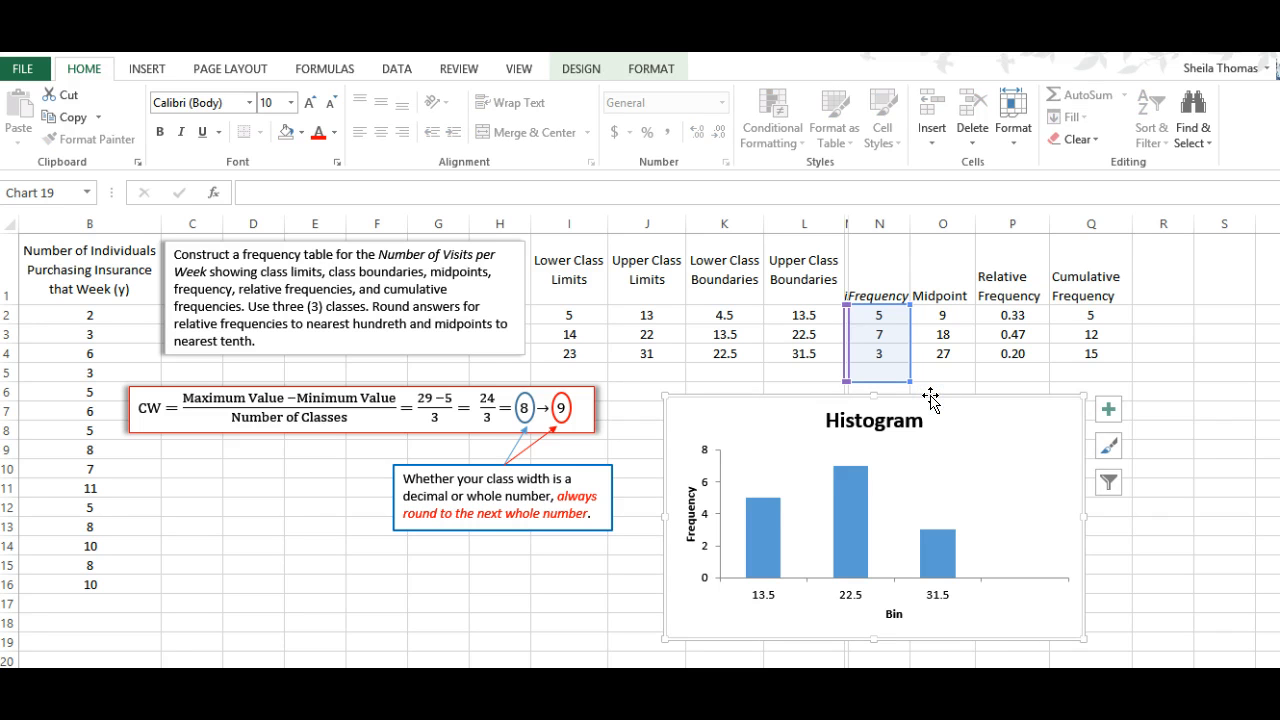
pyautogui.click(1185, 428)
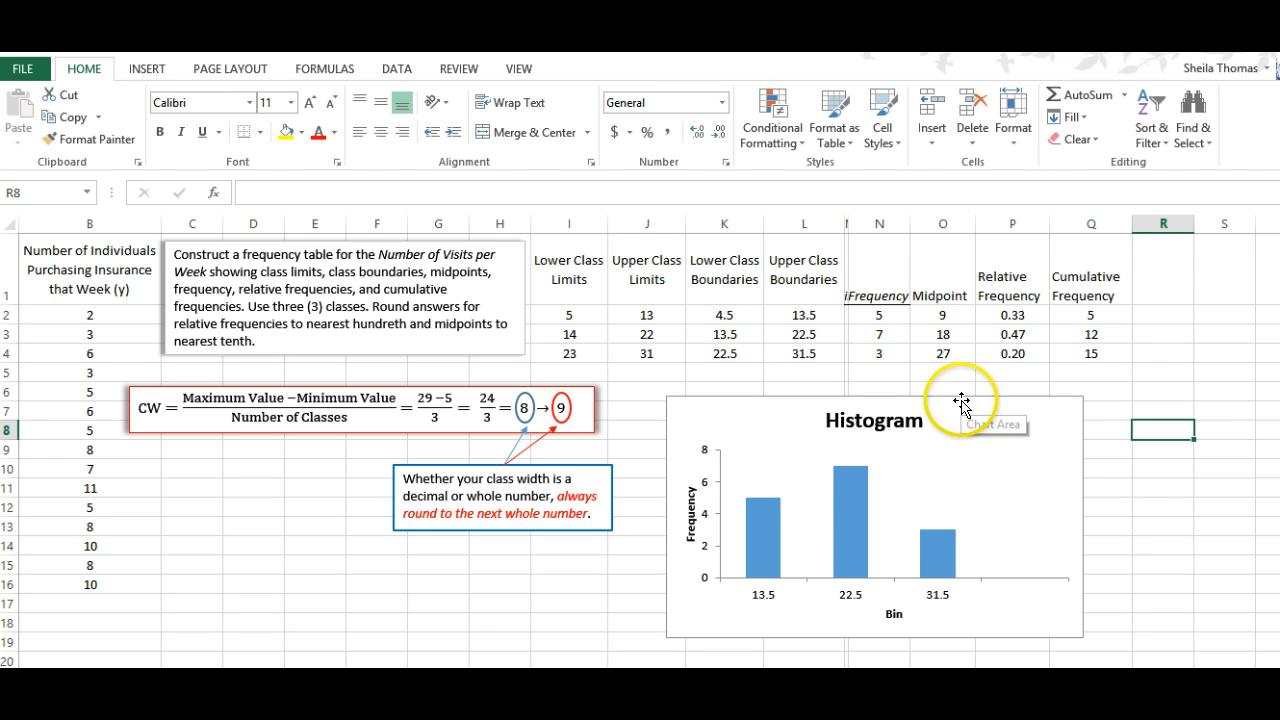
pyautogui.moveTo(960, 402); pyautogui.dragTo(498, 568)
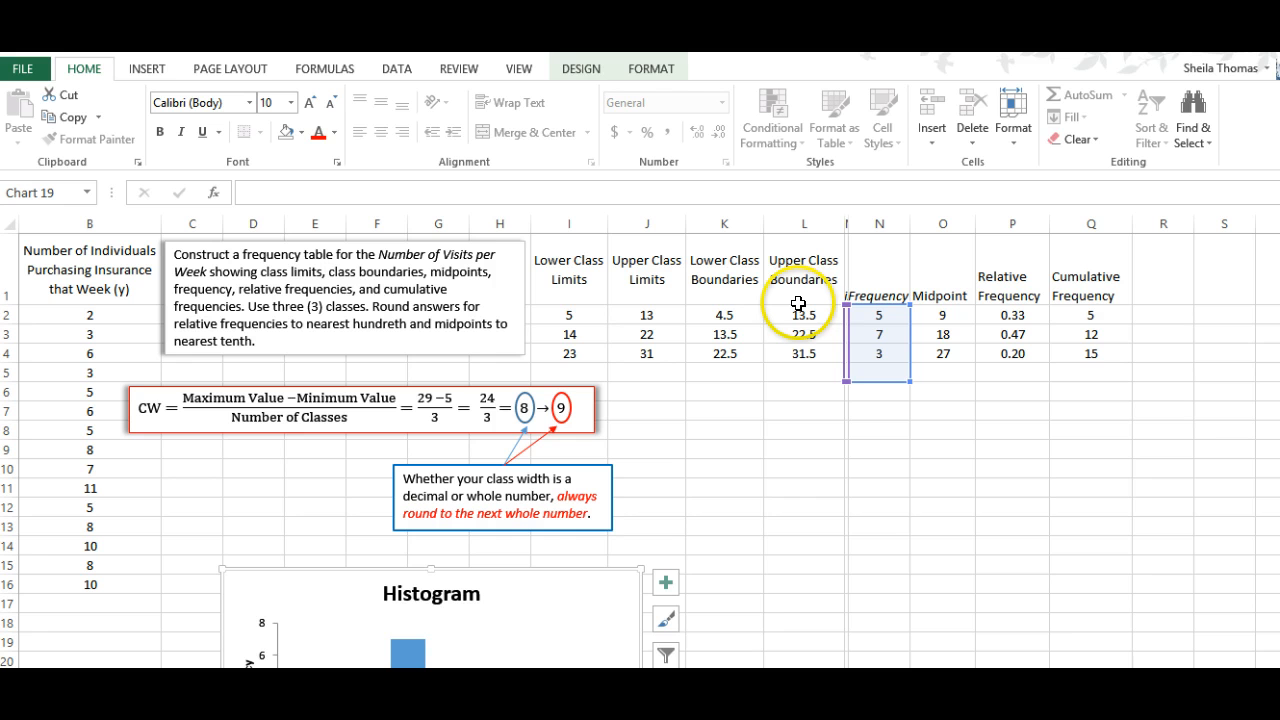
# Insert a 2-D clustered column chart from L2:L4 and P2:P4 and place it clear of the class width notes.
pyautogui.moveTo(804, 315); pyautogui.dragTo(805, 355)
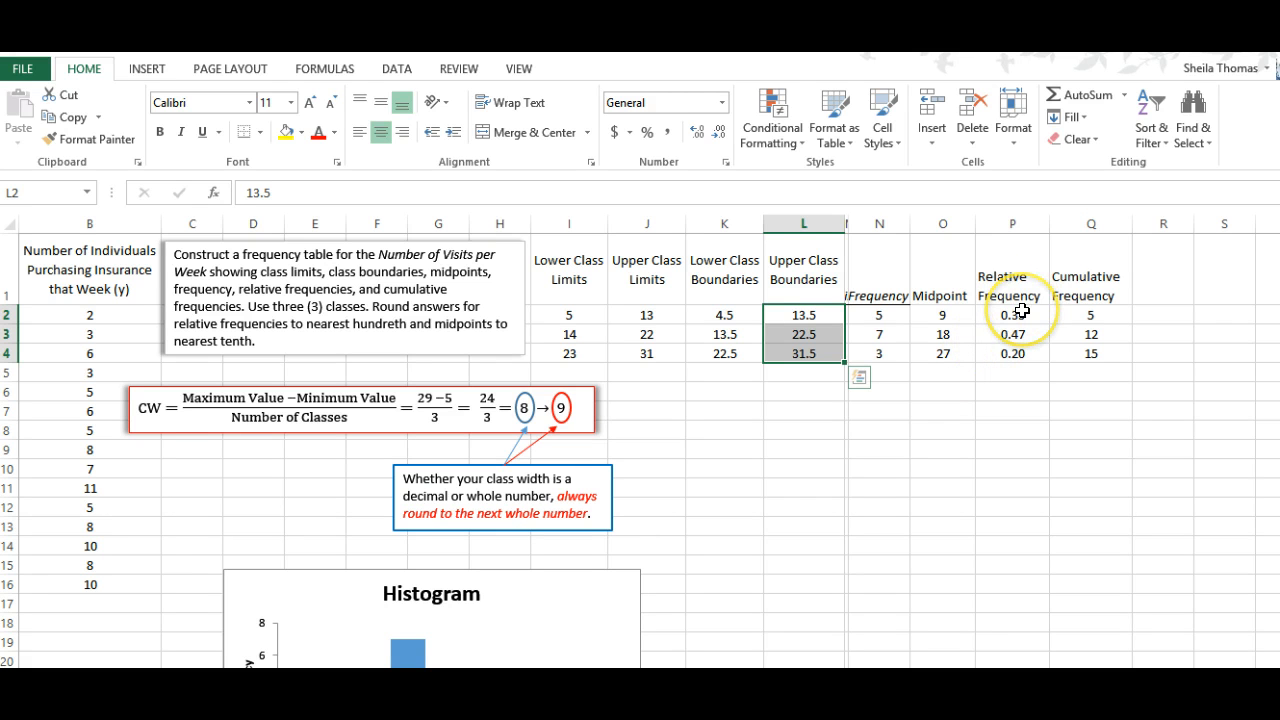
pyautogui.moveTo(1018, 314); pyautogui.dragTo(1020, 352)
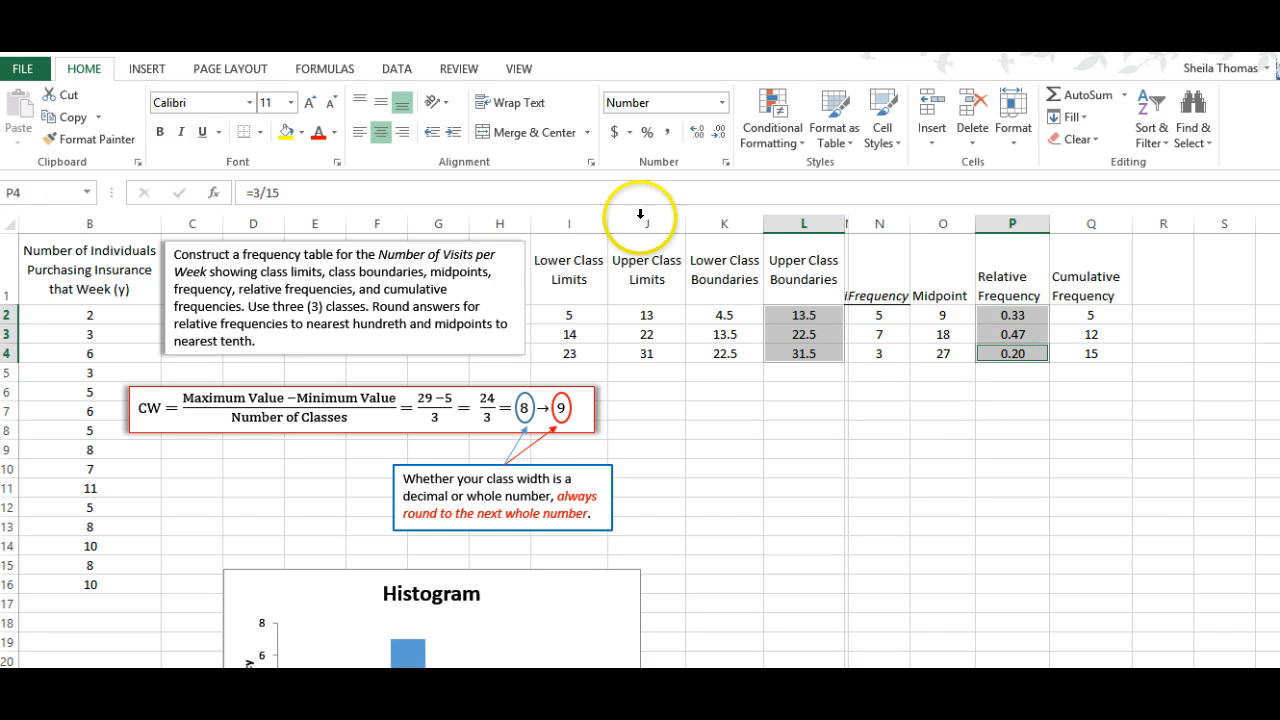
pyautogui.click(148, 72)
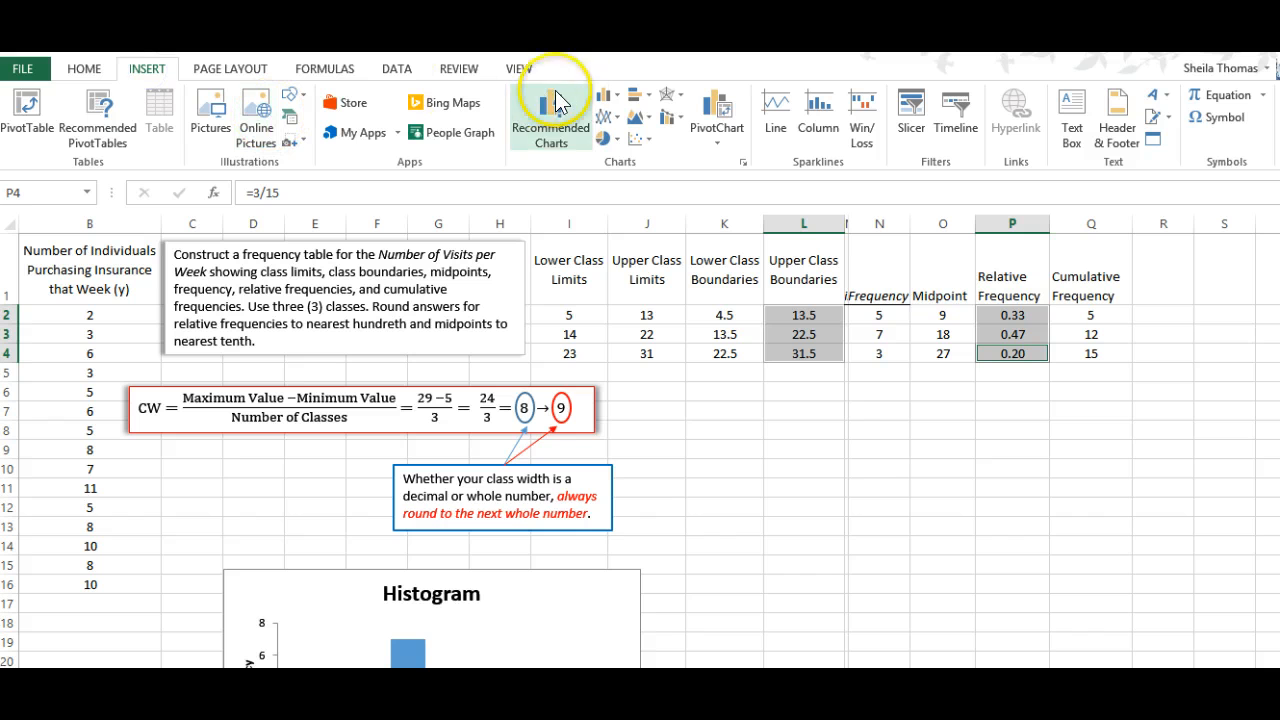
pyautogui.click(610, 97)
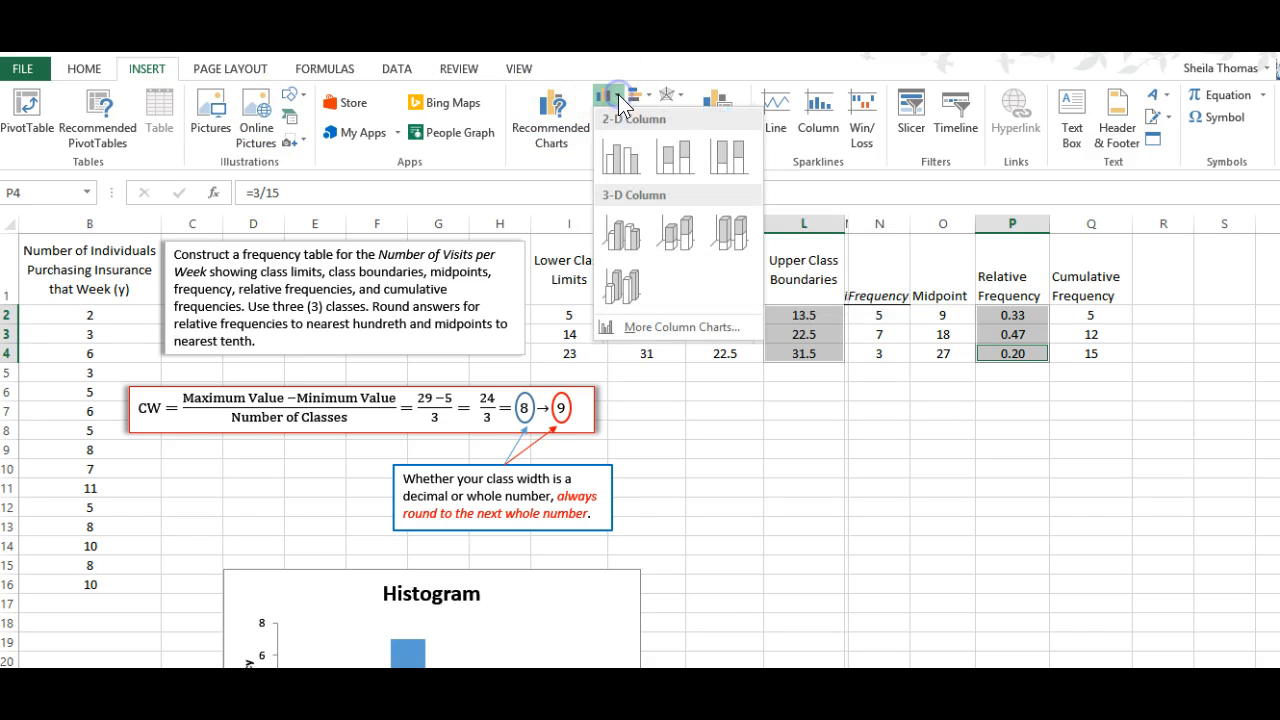
pyautogui.click(617, 156)
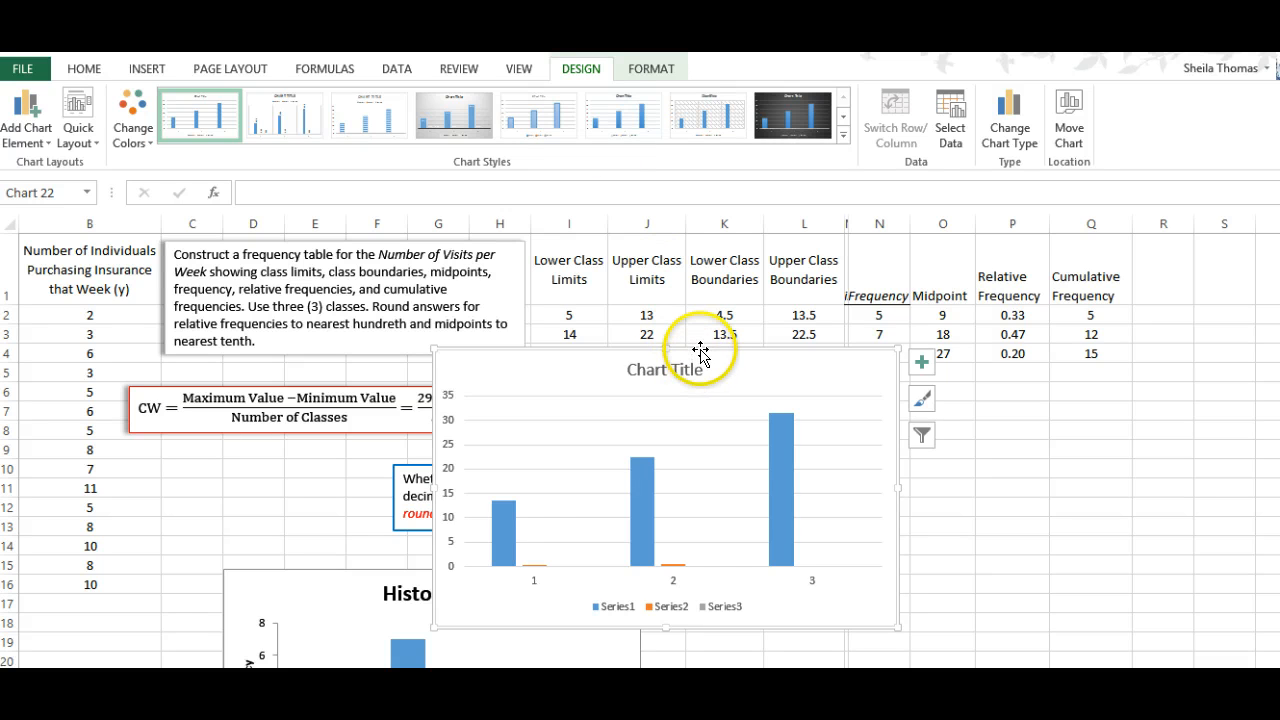
pyautogui.moveTo(700, 348); pyautogui.dragTo(885, 326)
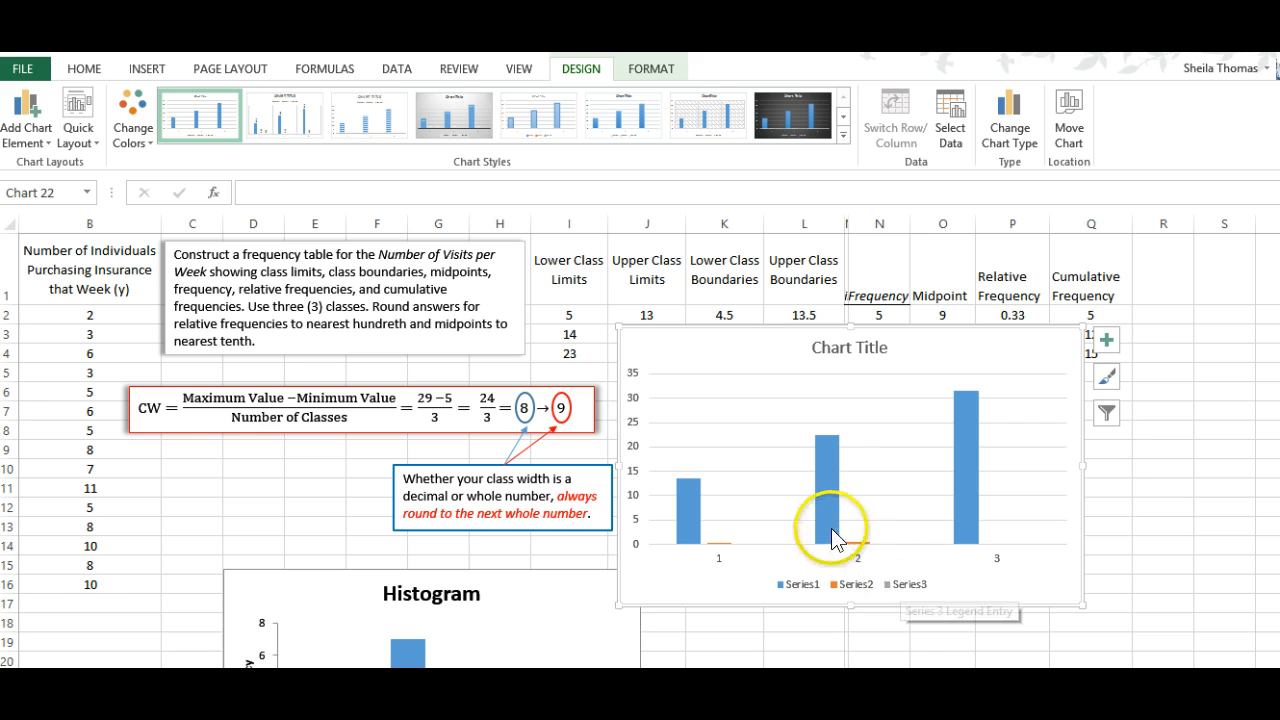
# Remove Series1 and Series3 from the new column chart's data source, keeping only the relative frequency series.
pyautogui.moveTo(689, 528)
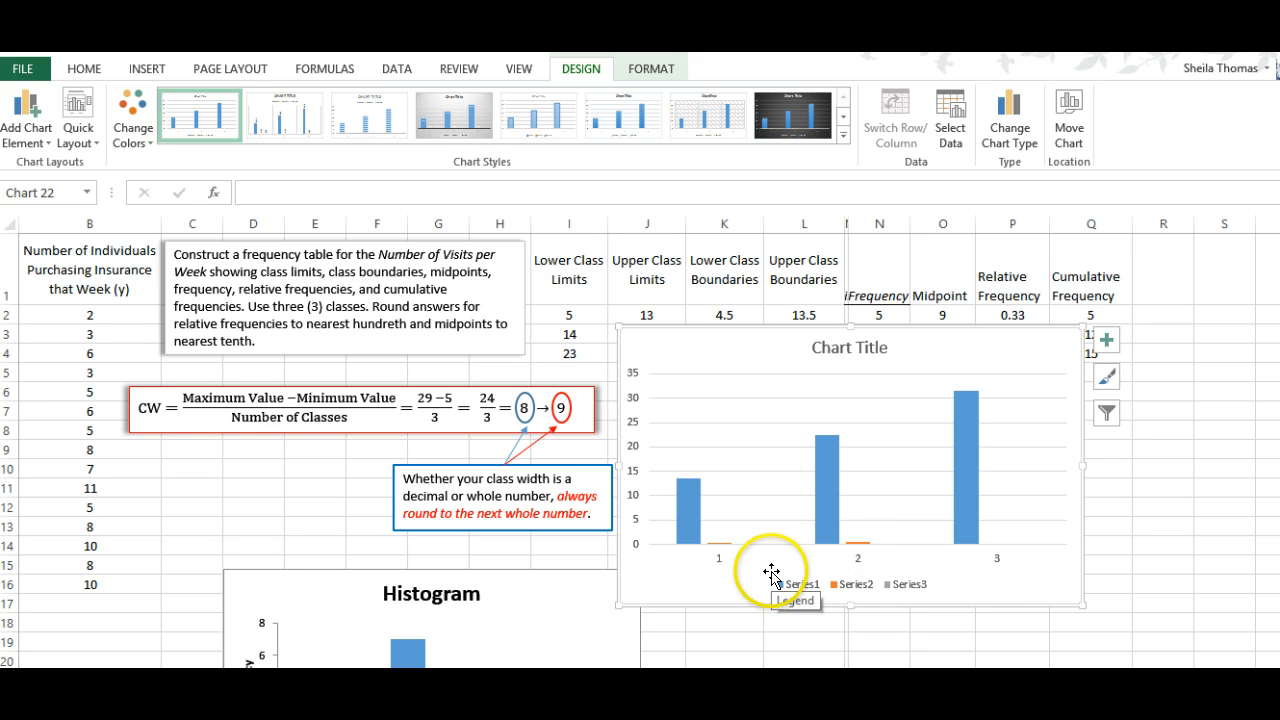
pyautogui.click(793, 374)
pyautogui.rightClick(793, 373)
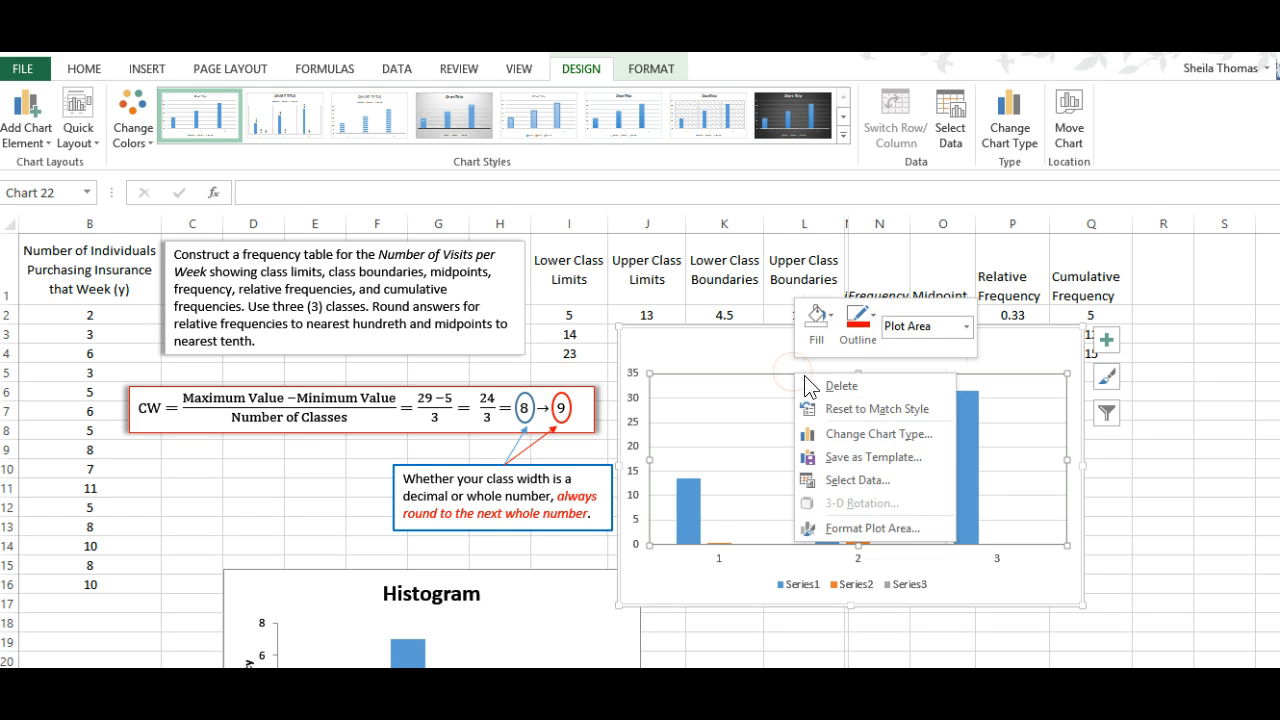
pyautogui.click(840, 477)
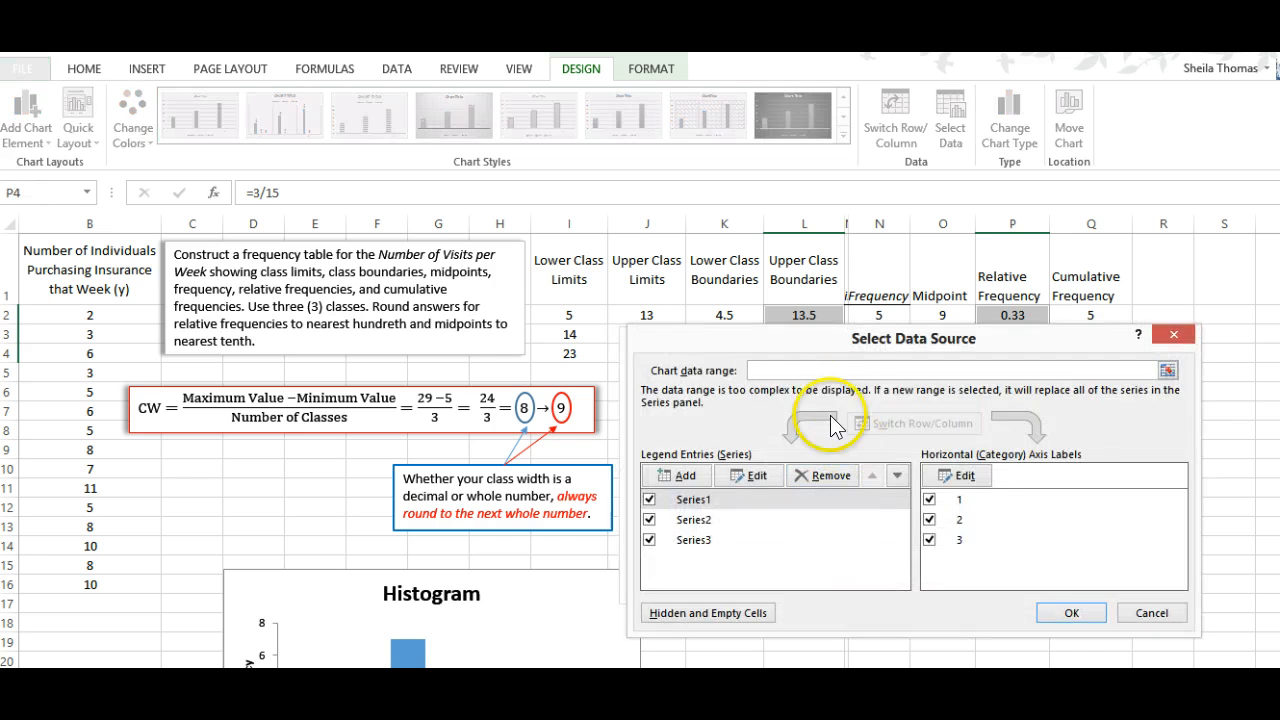
pyautogui.moveTo(836, 346); pyautogui.dragTo(983, 337)
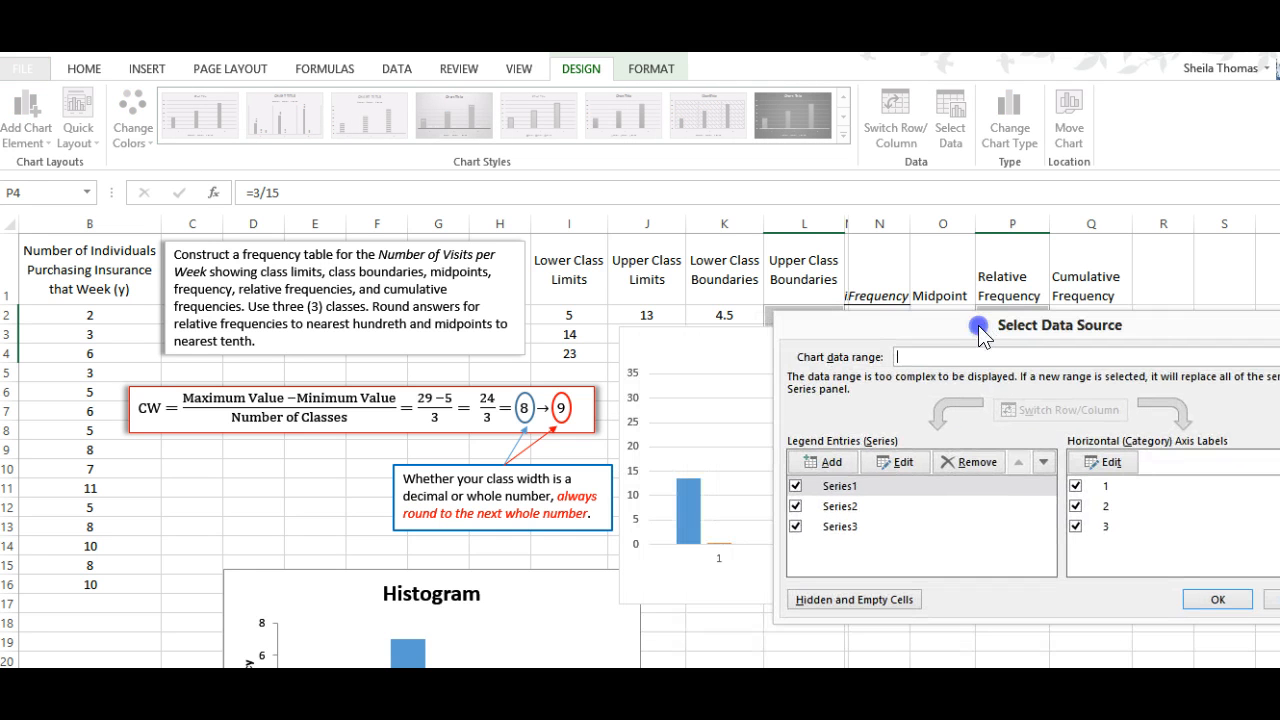
pyautogui.click(835, 490)
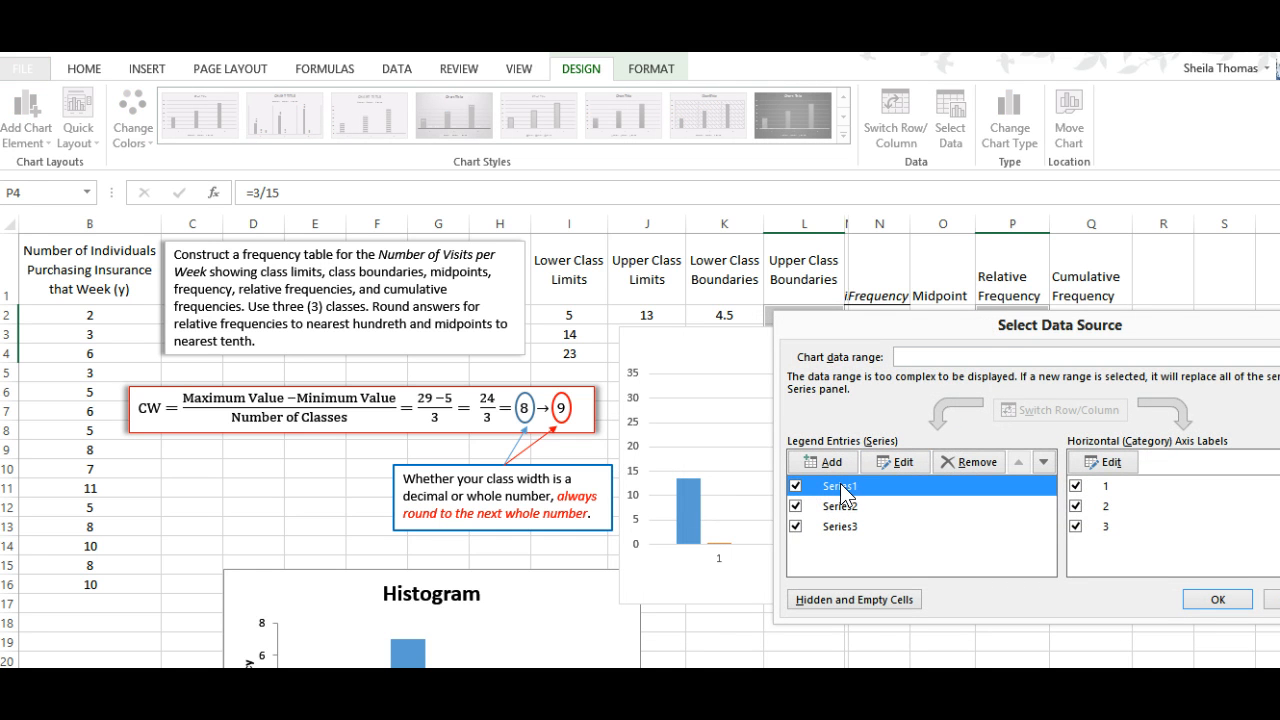
pyautogui.moveTo(894, 318); pyautogui.dragTo(480, 208)
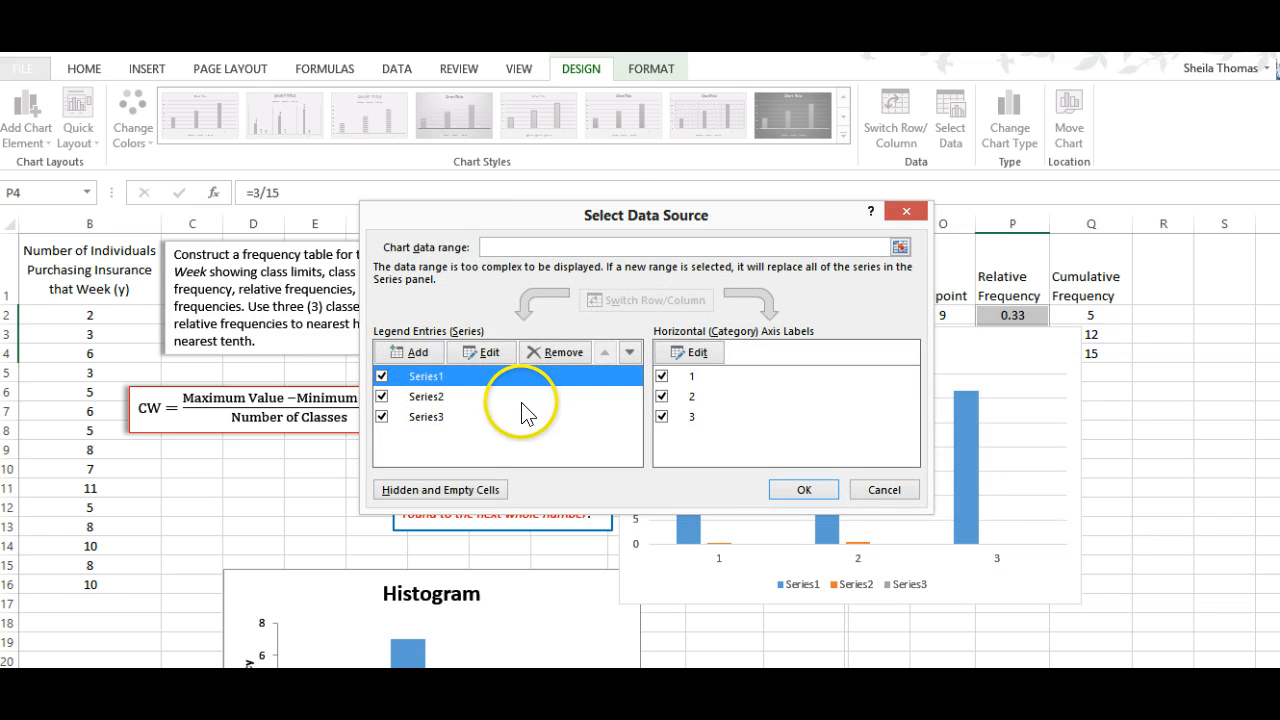
pyautogui.moveTo(663, 210); pyautogui.dragTo(425, 188)
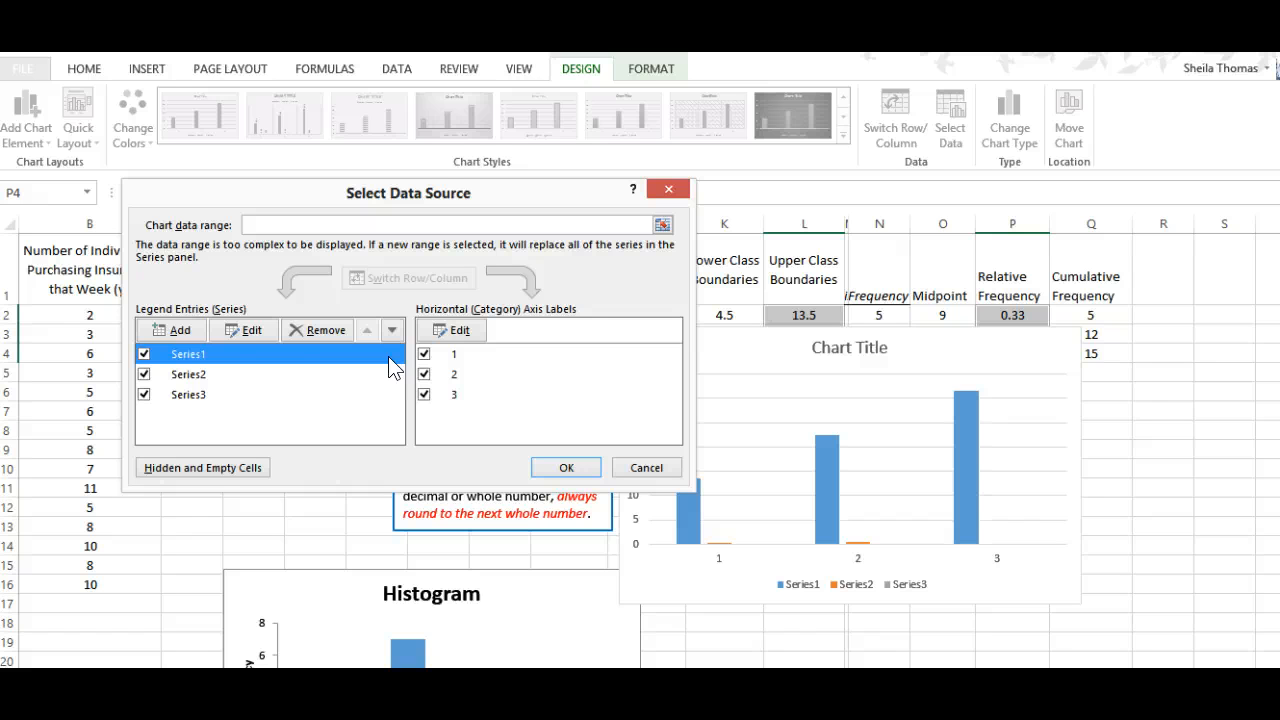
pyautogui.click(318, 336)
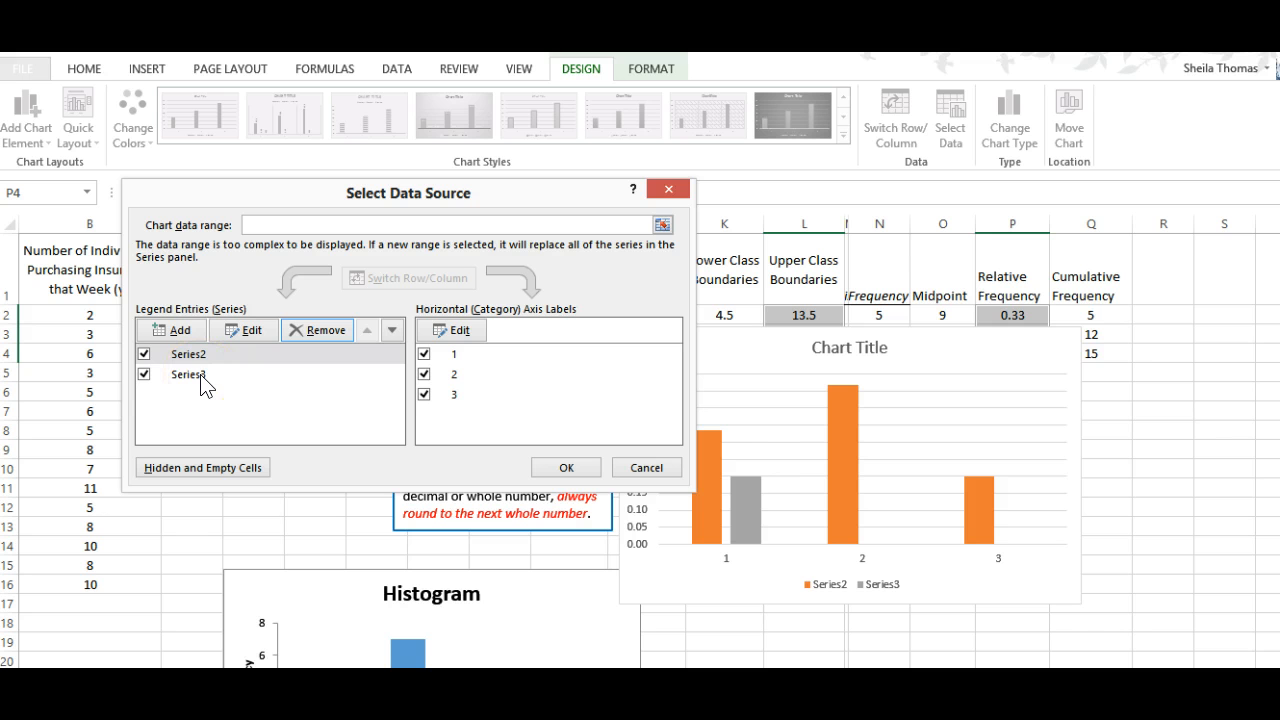
pyautogui.moveTo(334, 192); pyautogui.dragTo(253, 225)
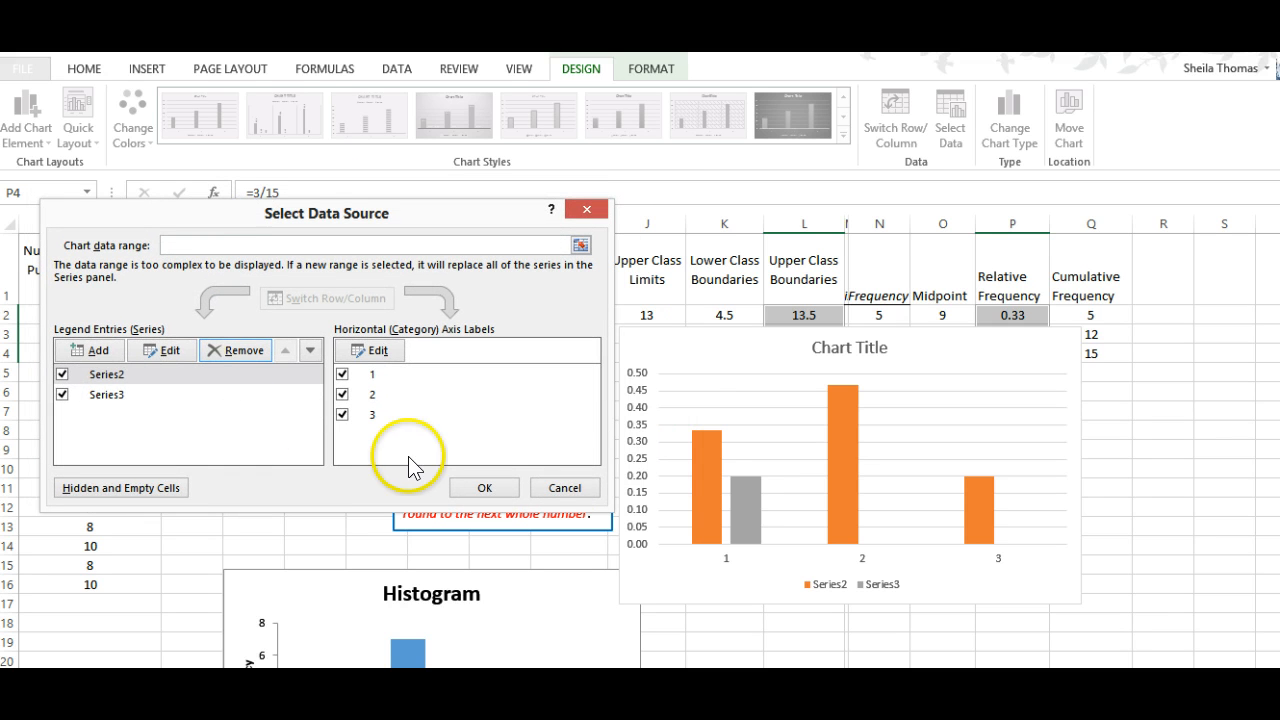
pyautogui.click(107, 394)
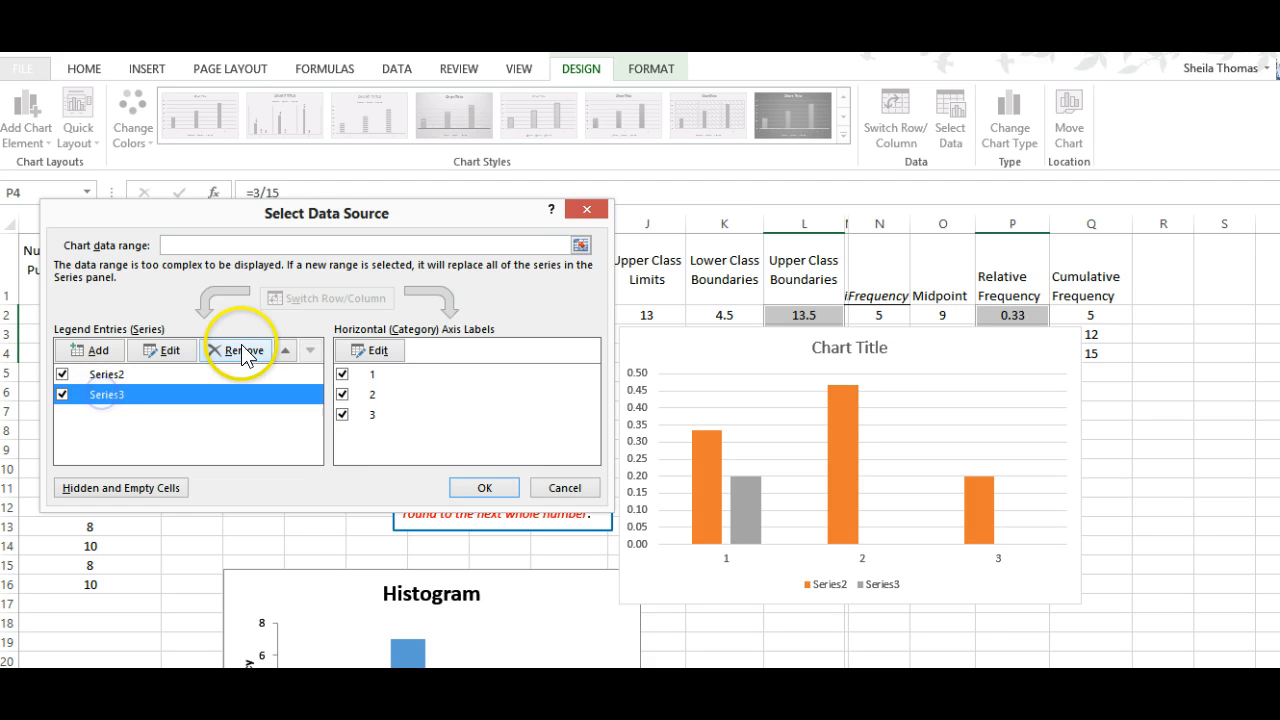
pyautogui.click(241, 349)
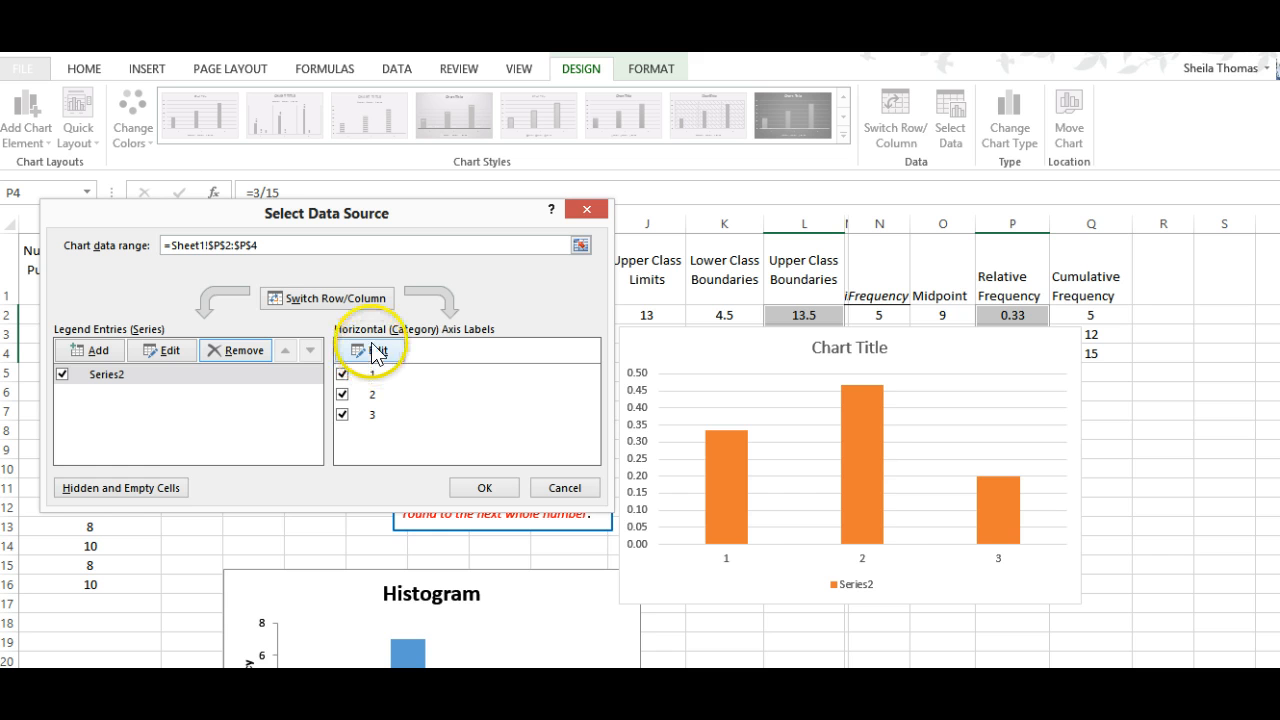
# Set the column chart's horizontal axis labels to the upper class boundaries in L2:L4.
pyautogui.moveTo(390, 219); pyautogui.dragTo(923, 202)
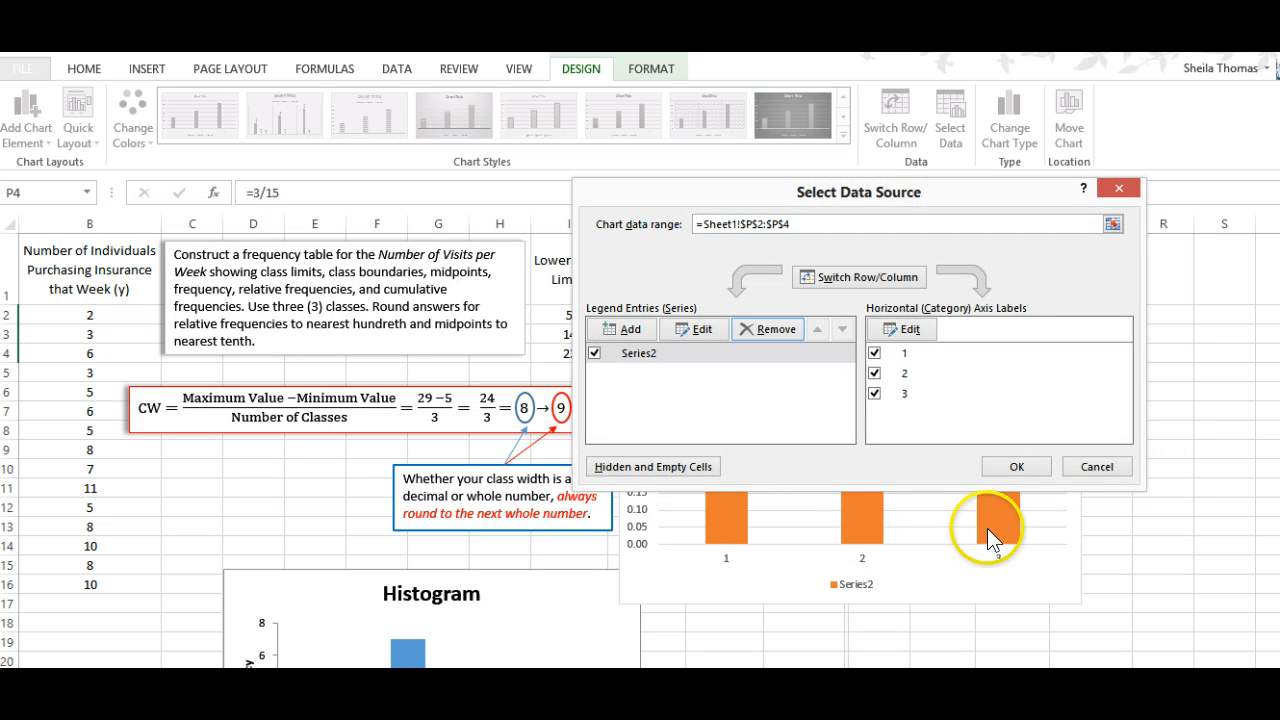
pyautogui.click(905, 331)
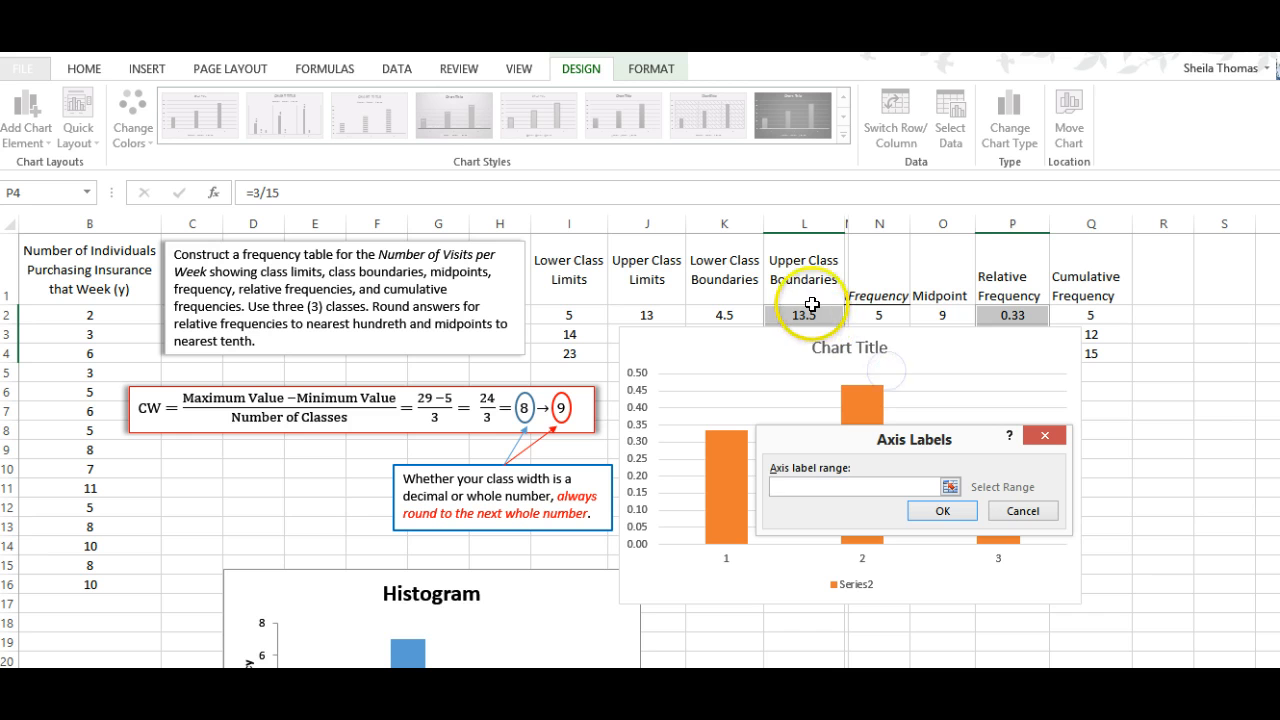
pyautogui.moveTo(806, 316); pyautogui.dragTo(824, 350)
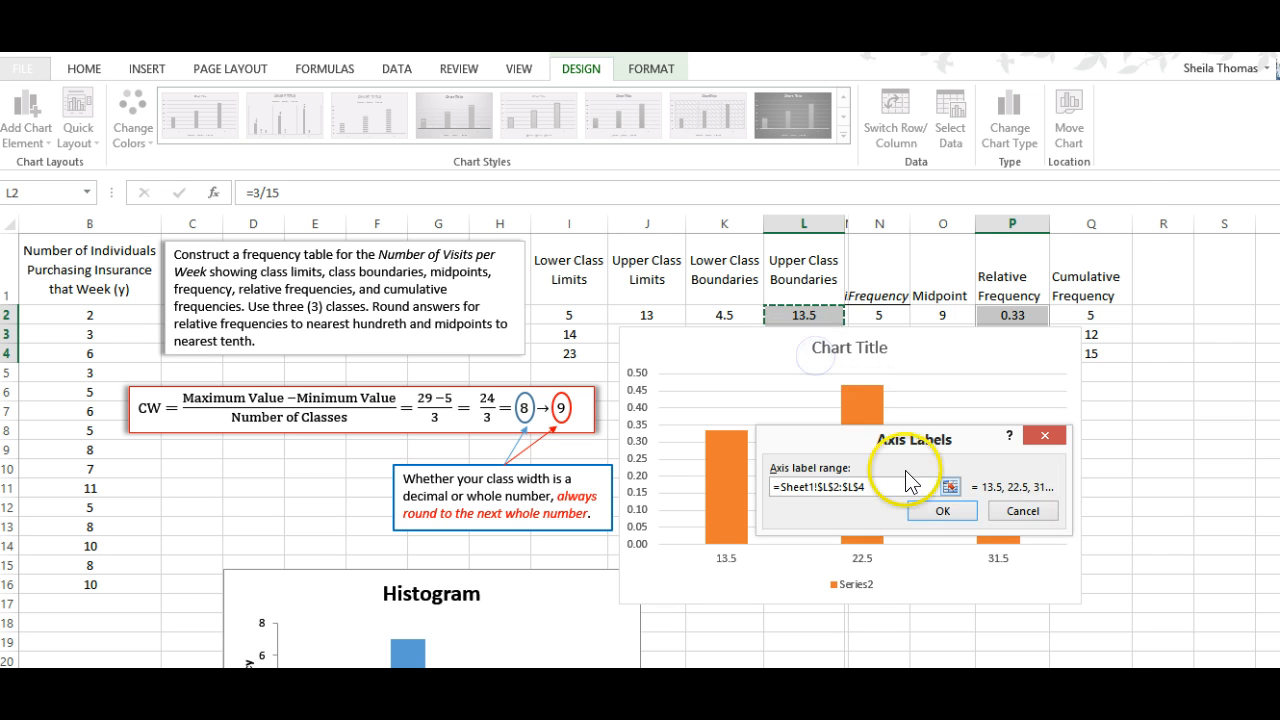
pyautogui.click(942, 511)
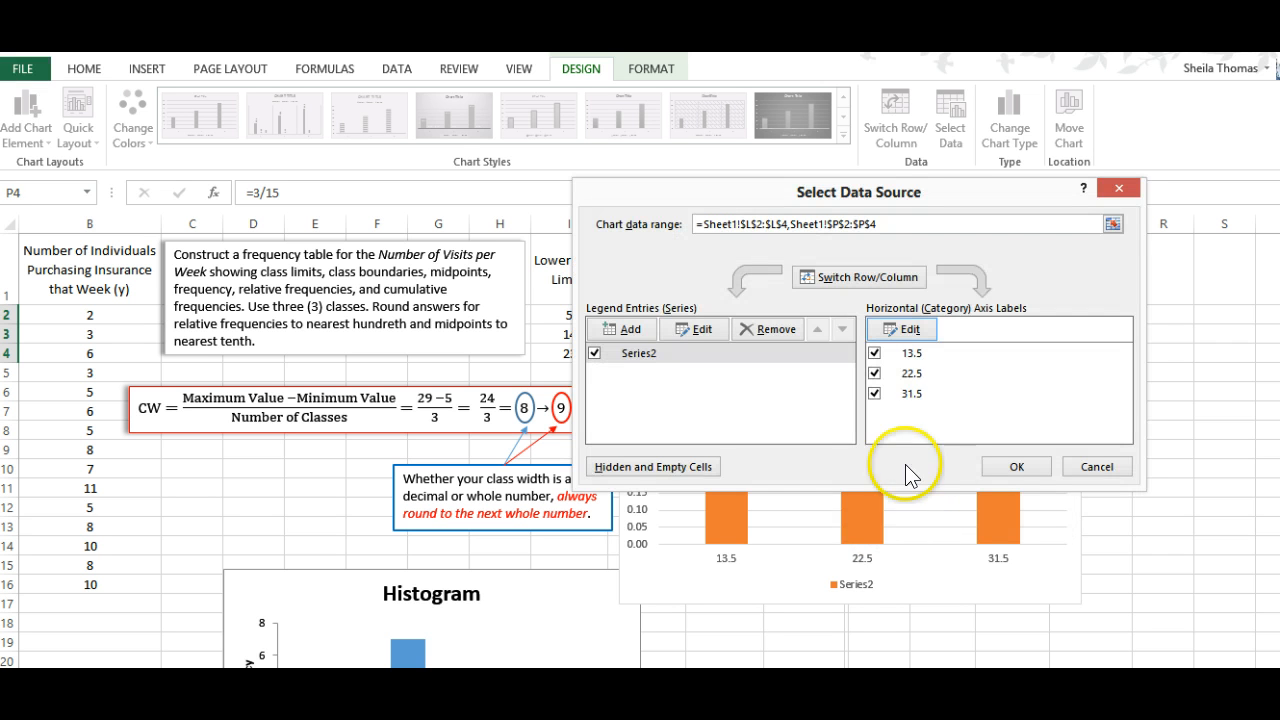
pyautogui.click(1012, 467)
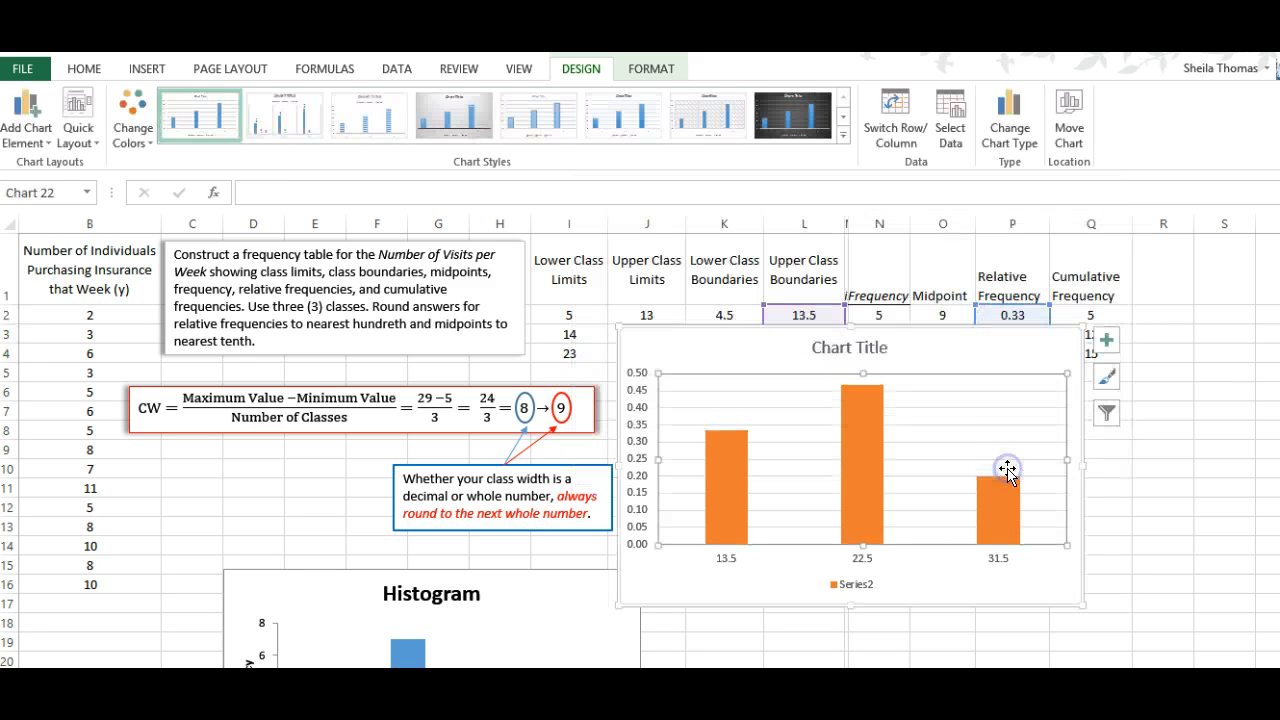
# Delete the column chart's legend and change the chart title to "Relative Frequency Histogram".
pyautogui.click(853, 588)
pyautogui.press('Delete')
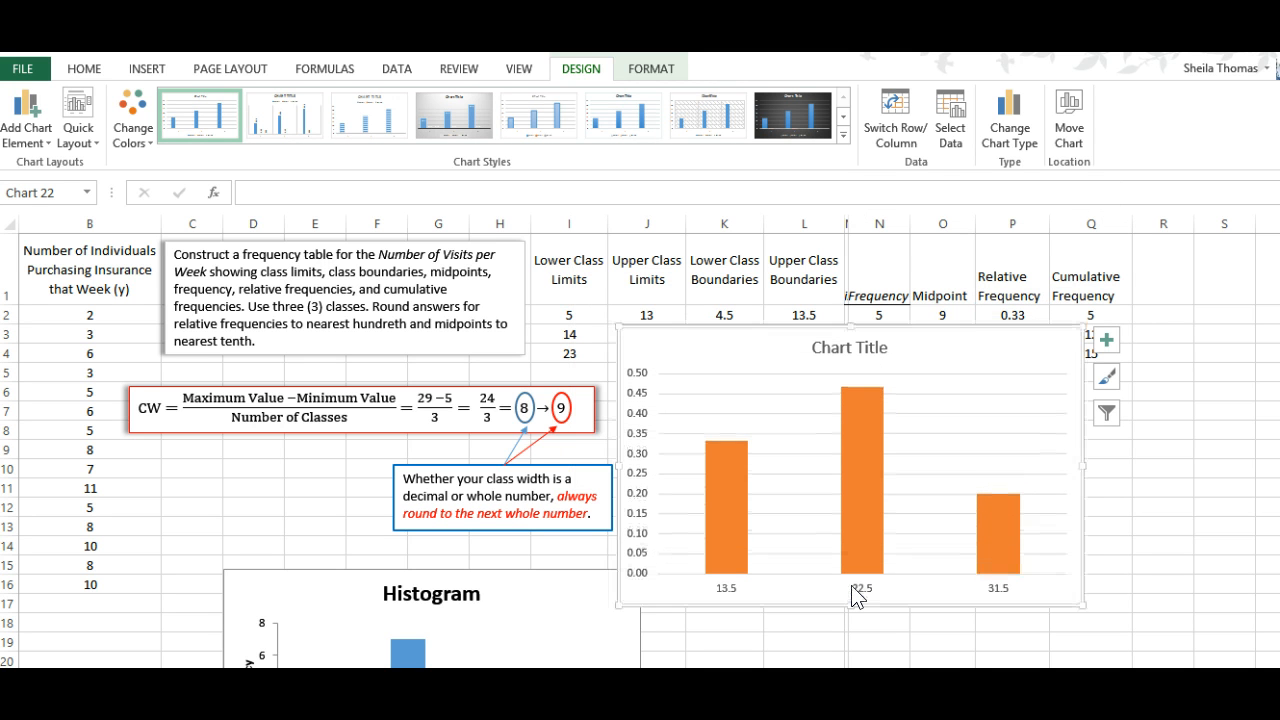
pyautogui.click(850, 348)
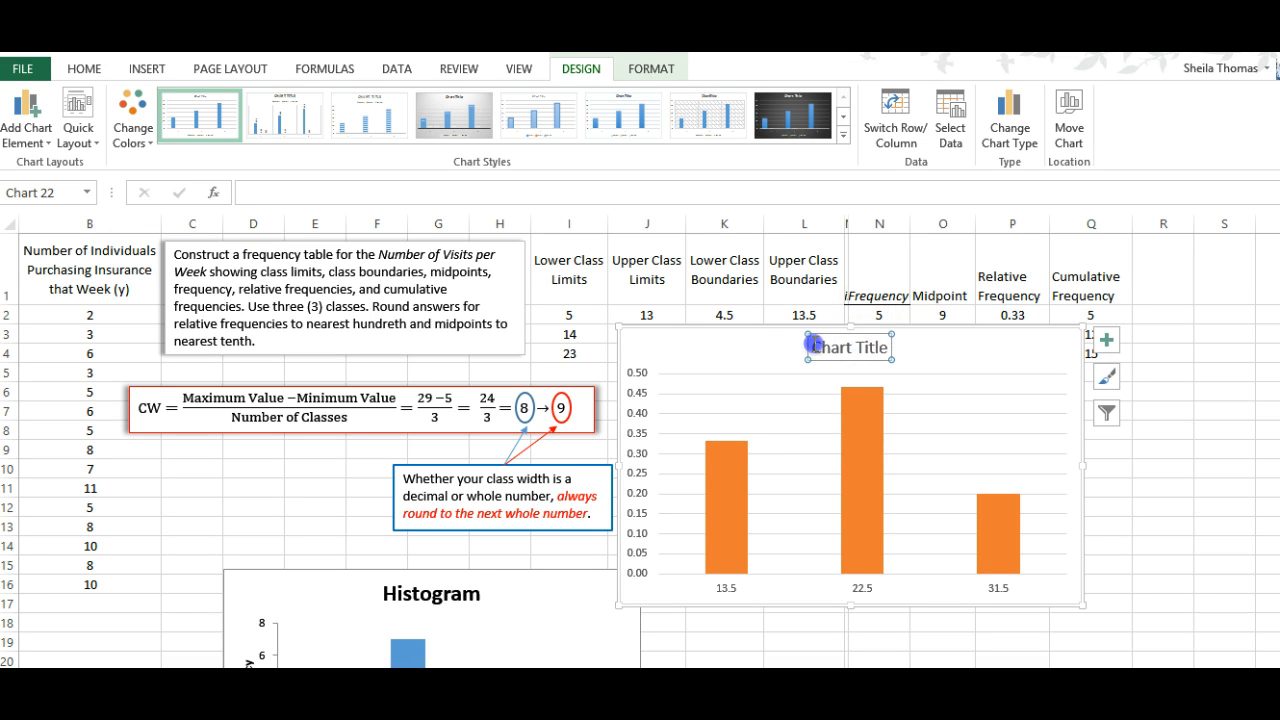
pyautogui.moveTo(812, 348); pyautogui.dragTo(882, 357)
pyautogui.press('Delete')
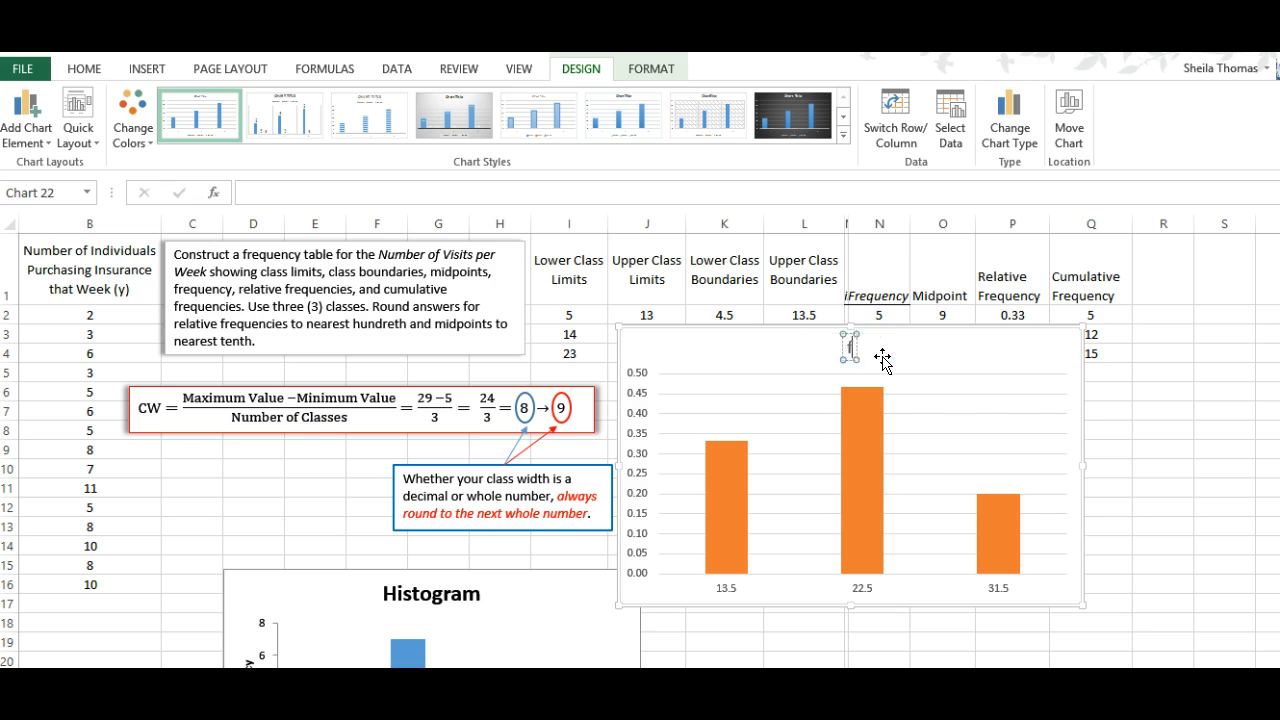
pyautogui.write('Re')
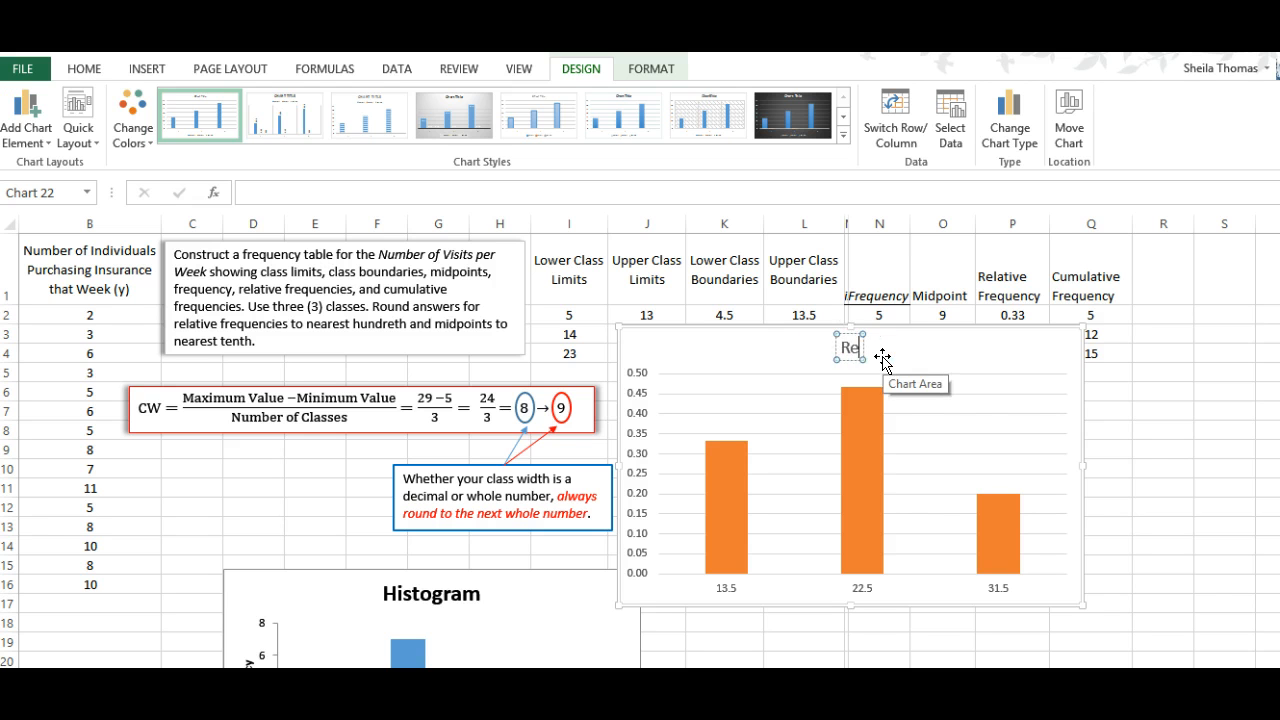
pyautogui.write('lative F')
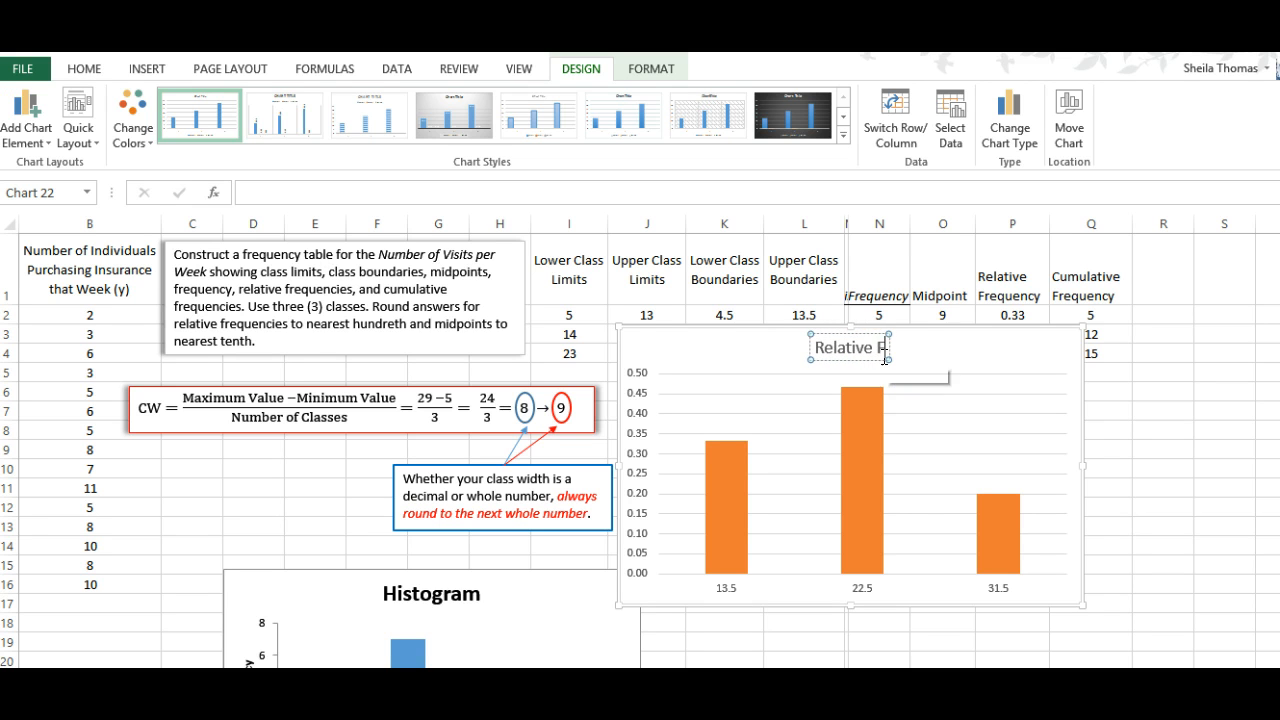
pyautogui.write('requency Hi')
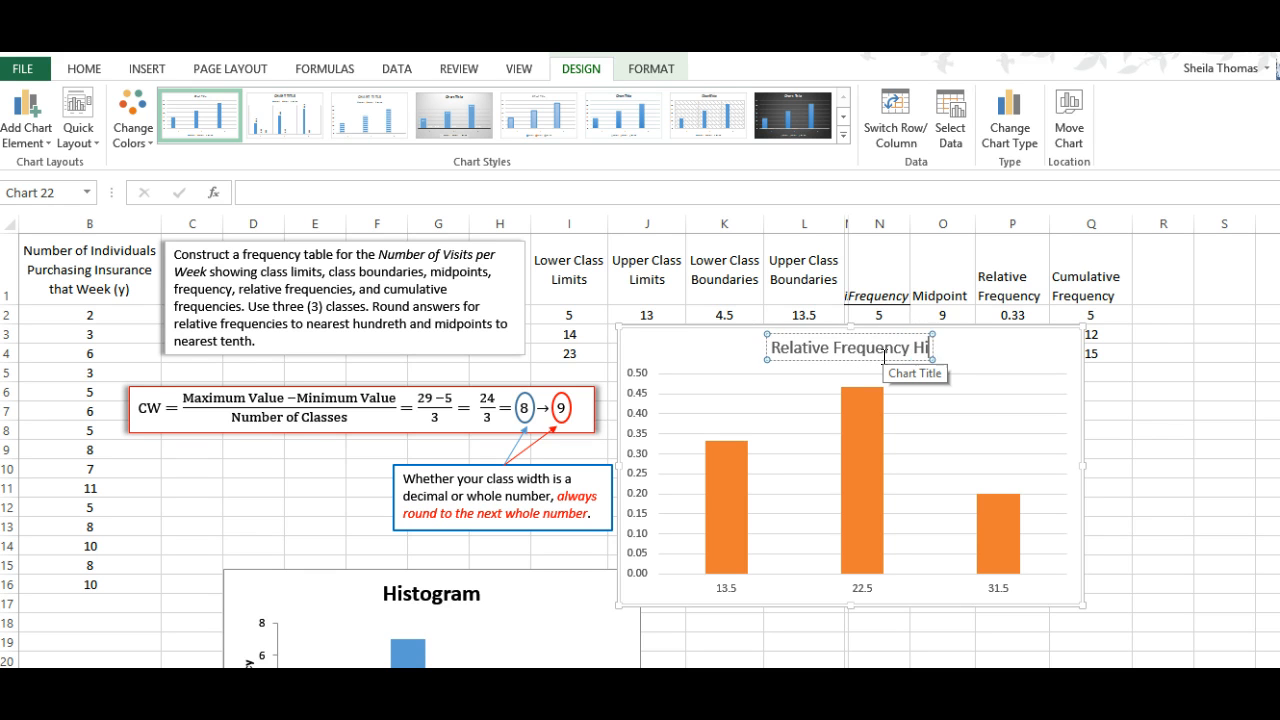
pyautogui.write('story')
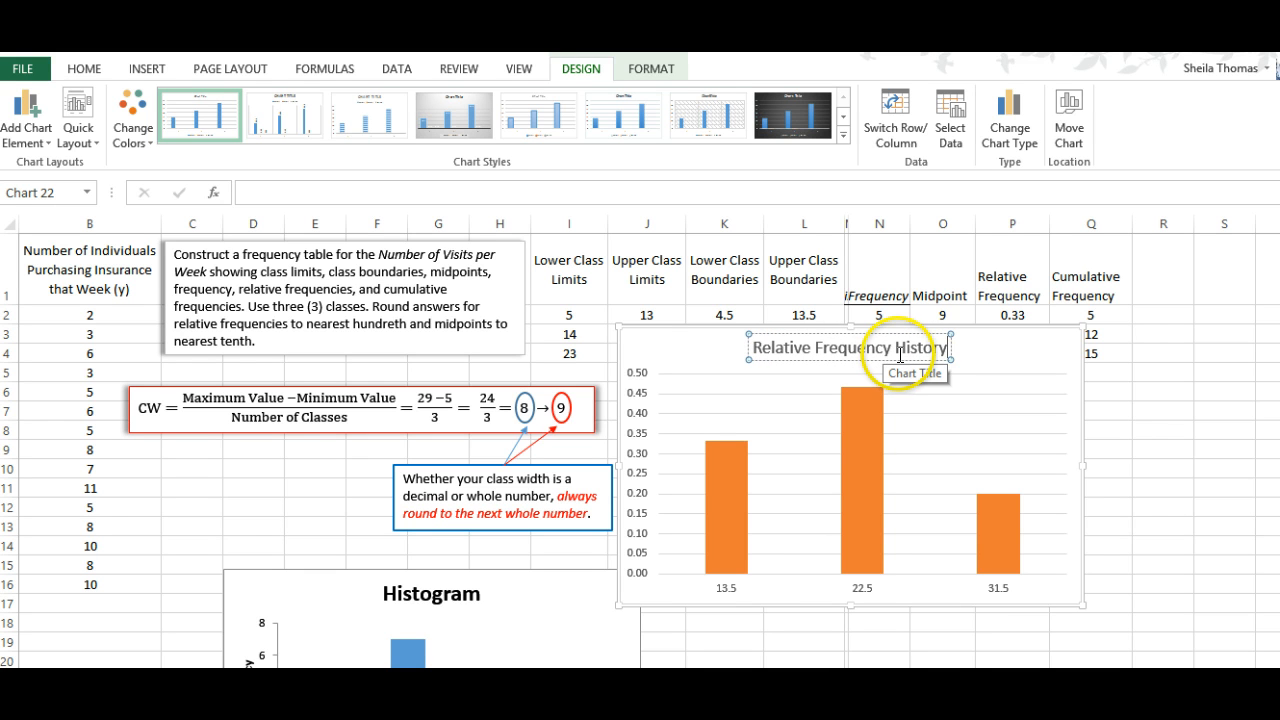
pyautogui.click(900, 355)
pyautogui.write('gram')
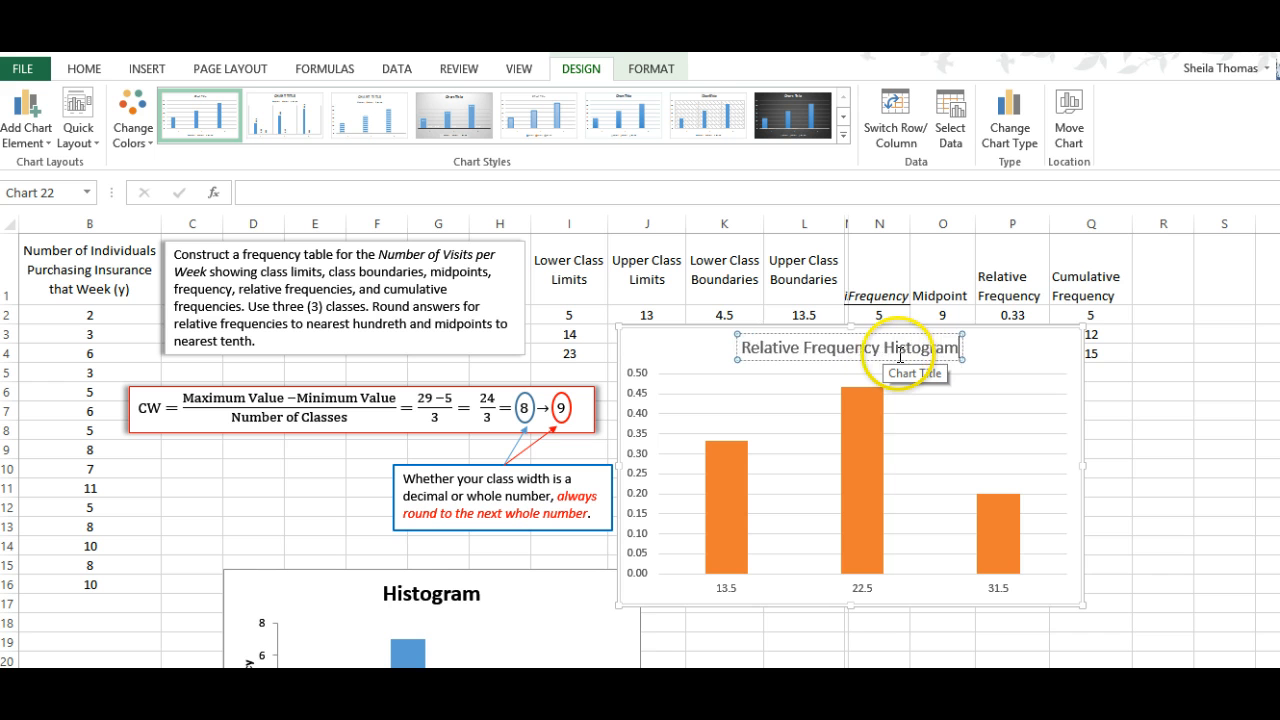
pyautogui.click(626, 433)
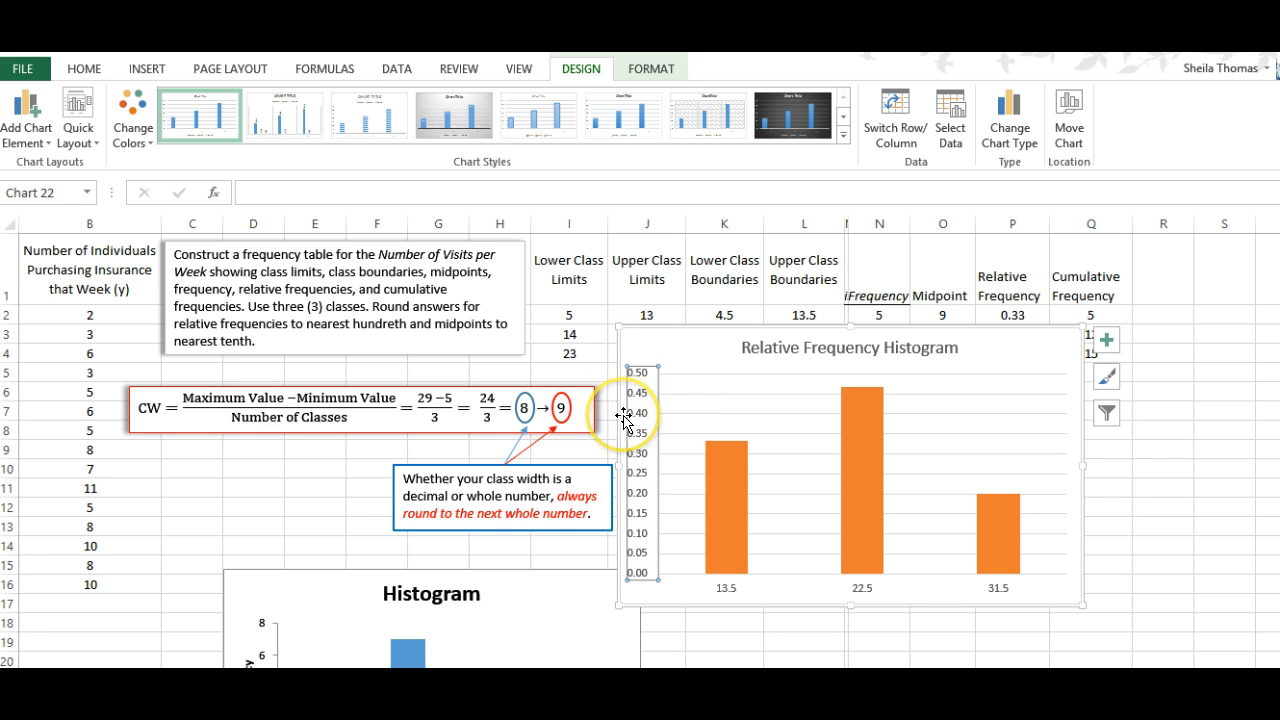
pyautogui.click(519, 68)
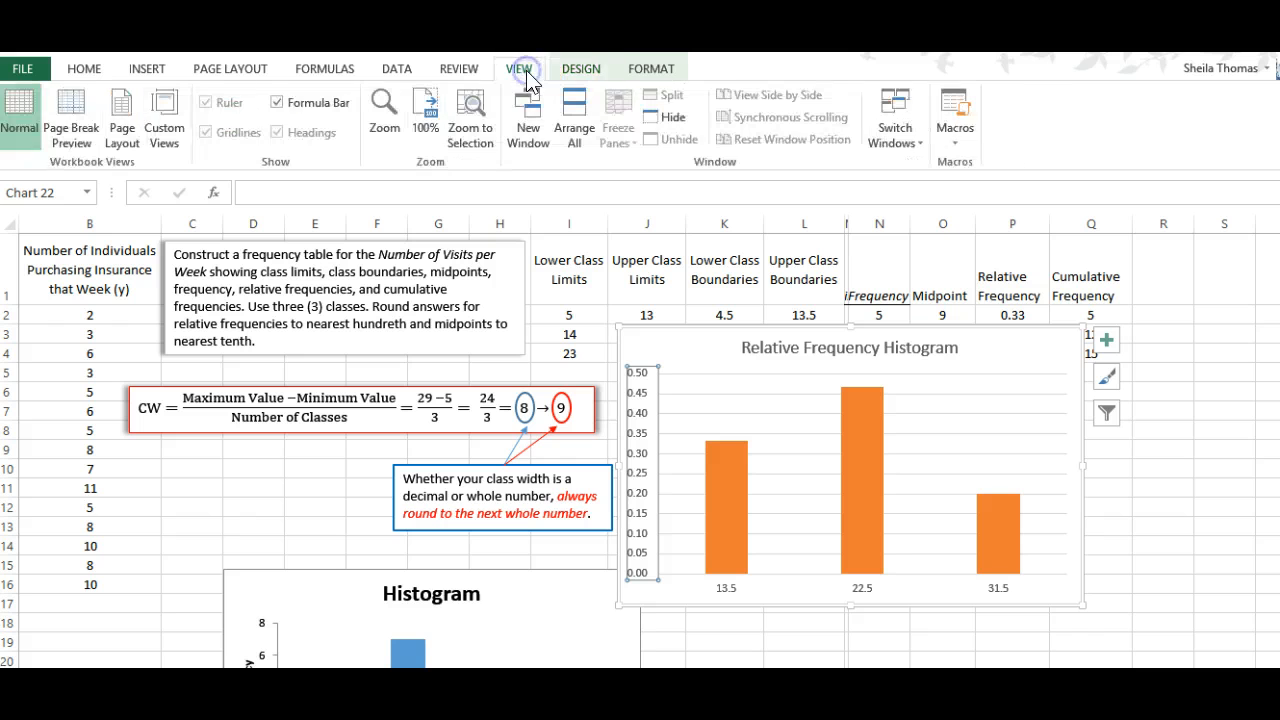
pyautogui.click(640, 68)
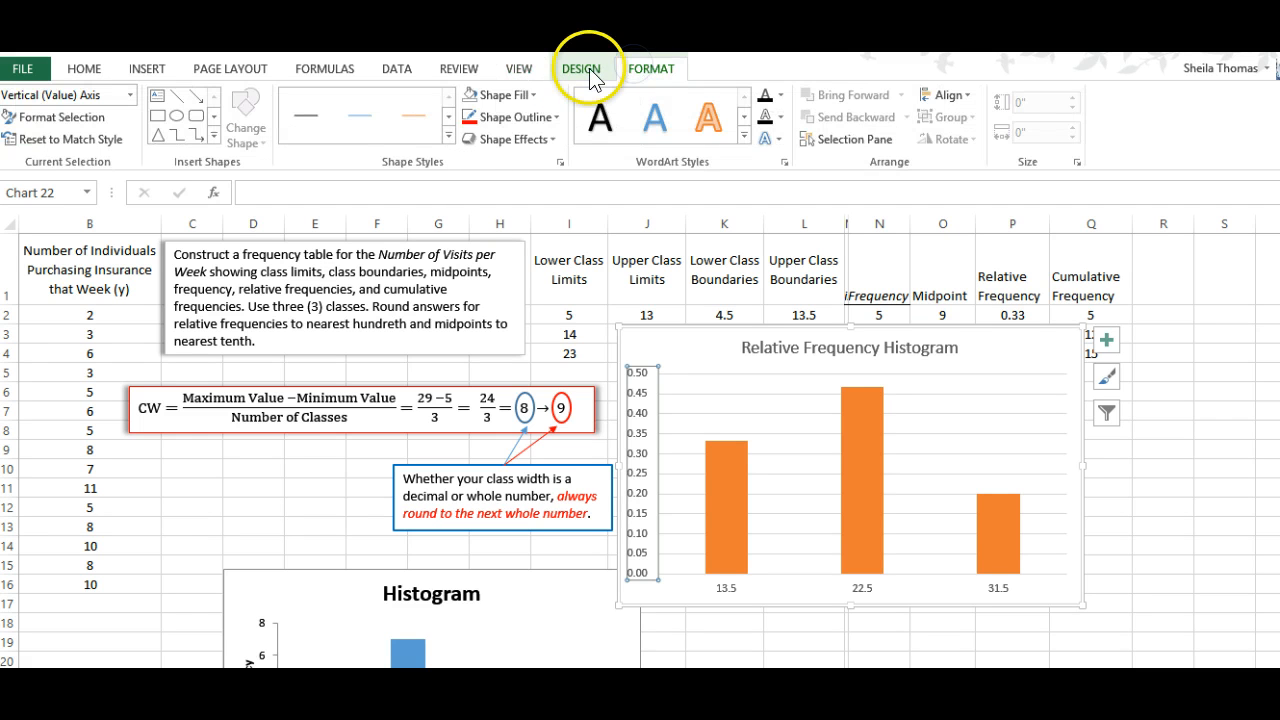
pyautogui.click(580, 70)
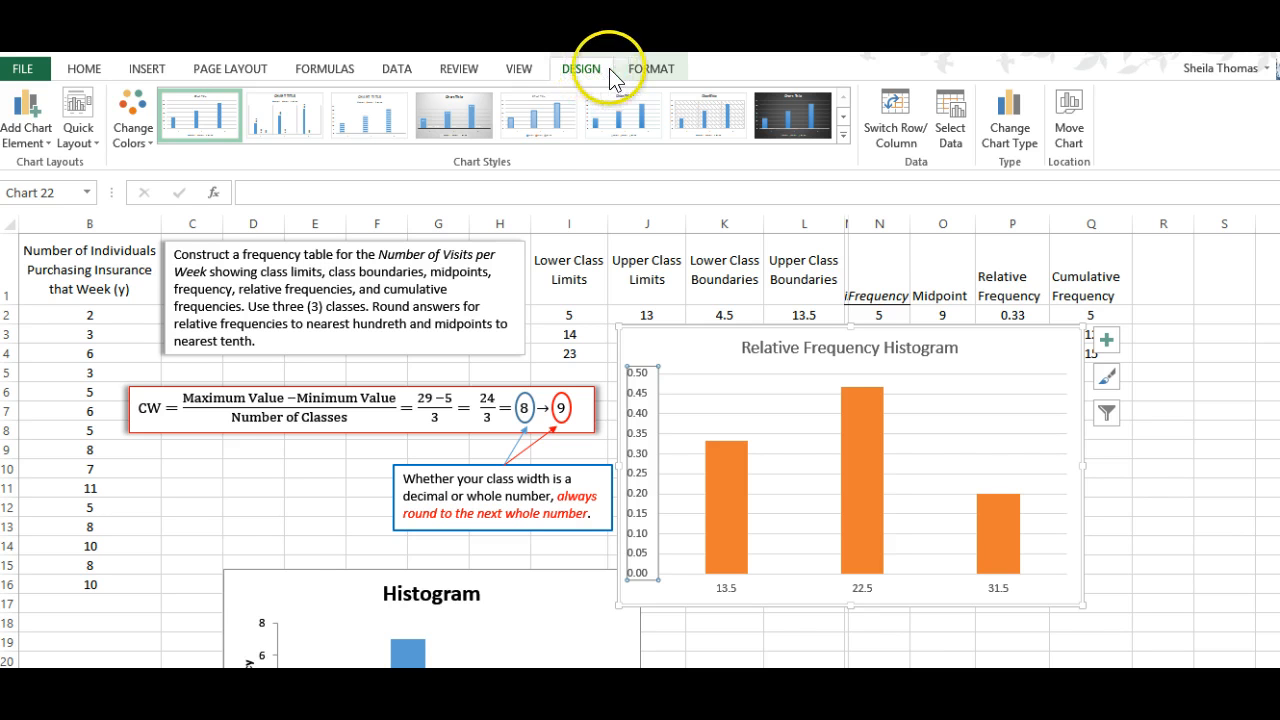
pyautogui.click(644, 70)
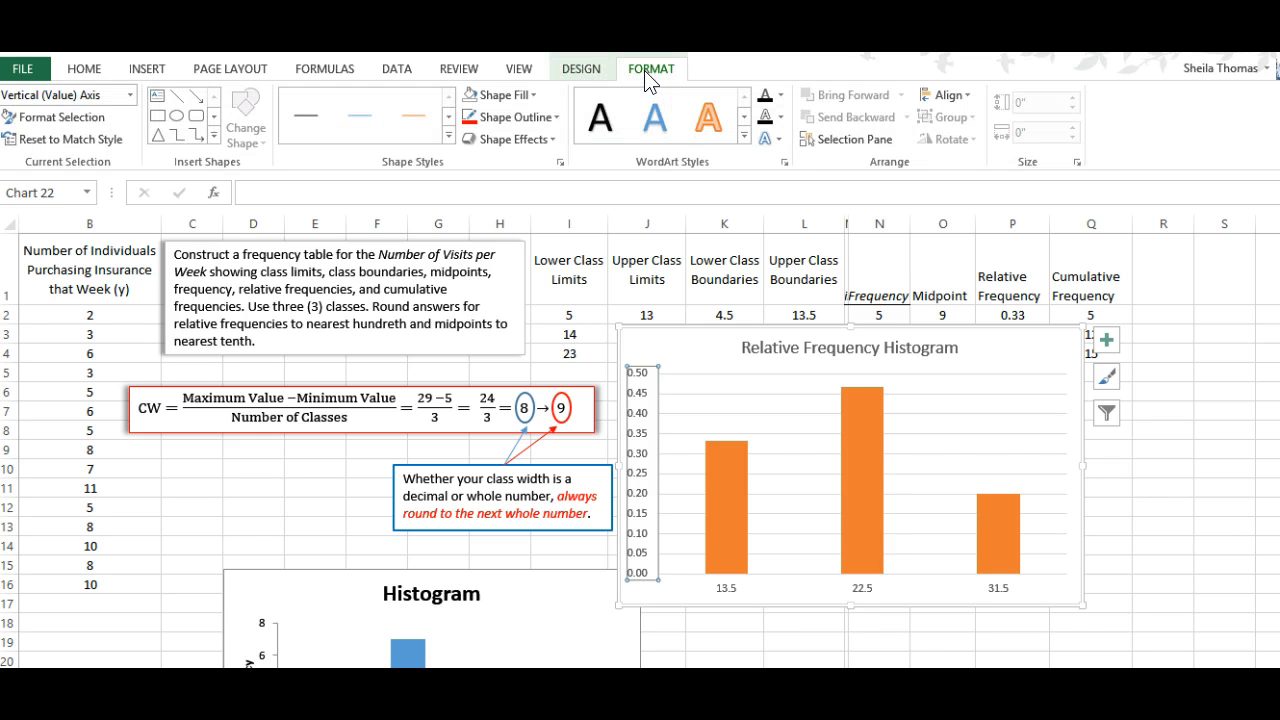
# Apply the quick layout with two axis titles, a side legend and no chart title to the relative frequency chart.
pyautogui.click(571, 70)
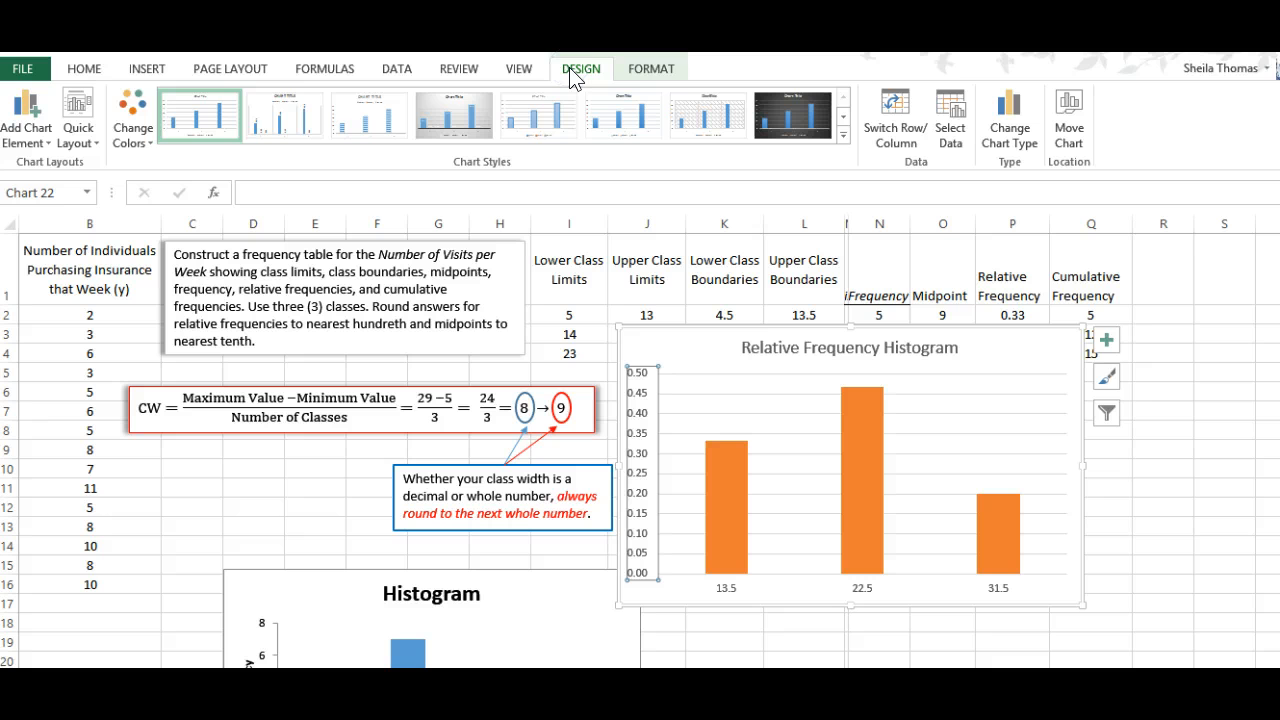
pyautogui.click(97, 136)
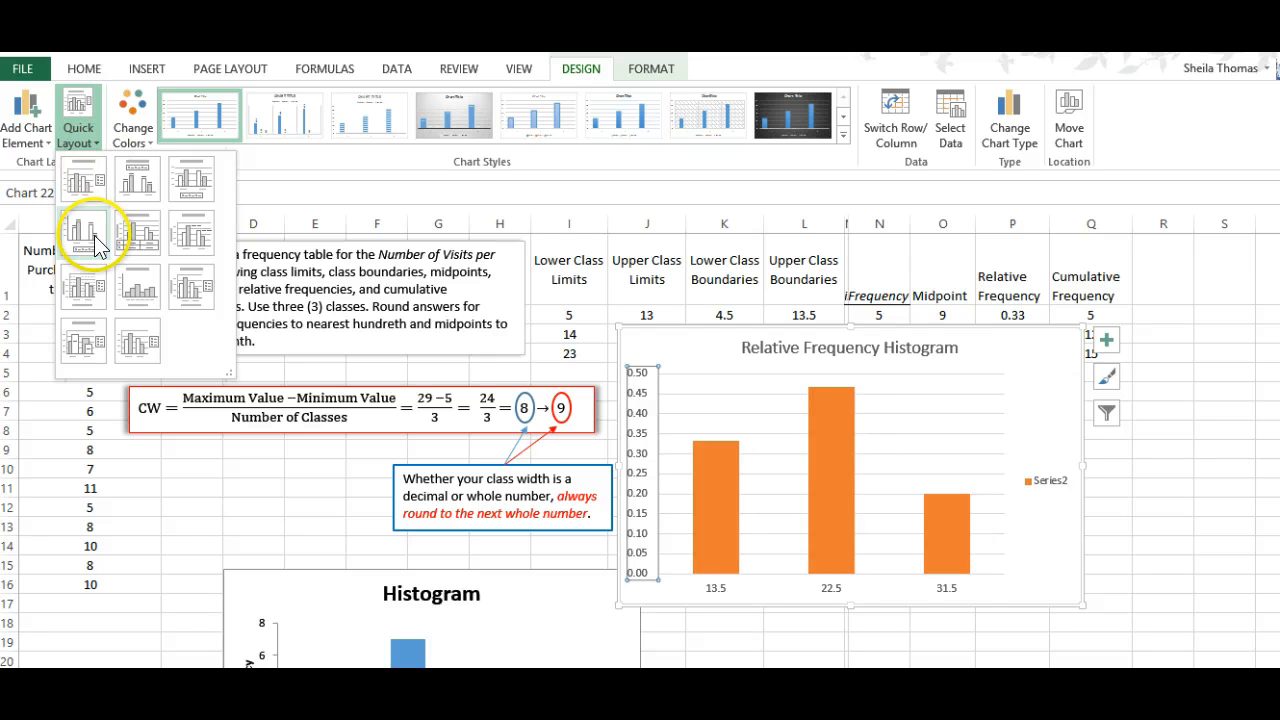
pyautogui.click(86, 288)
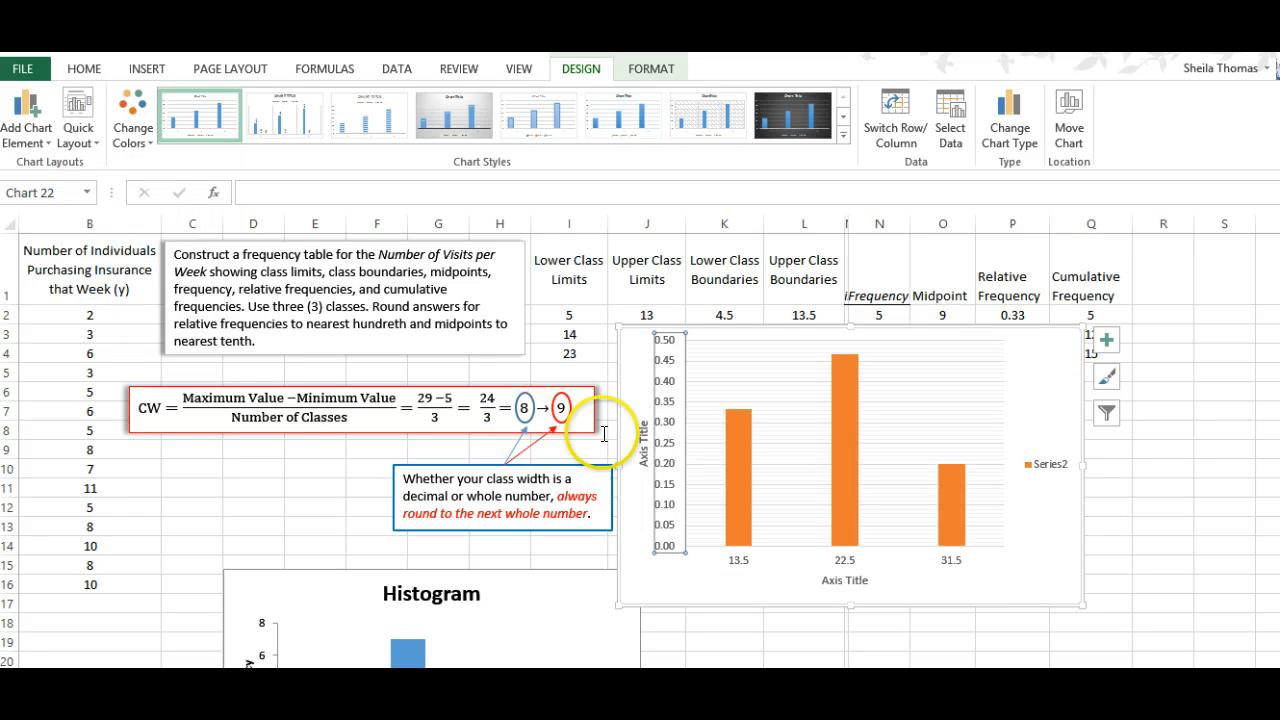
# Replace the vertical axis title of the relative frequency chart with "f/n".
pyautogui.click(643, 442)
pyautogui.tripleClick(643, 445)
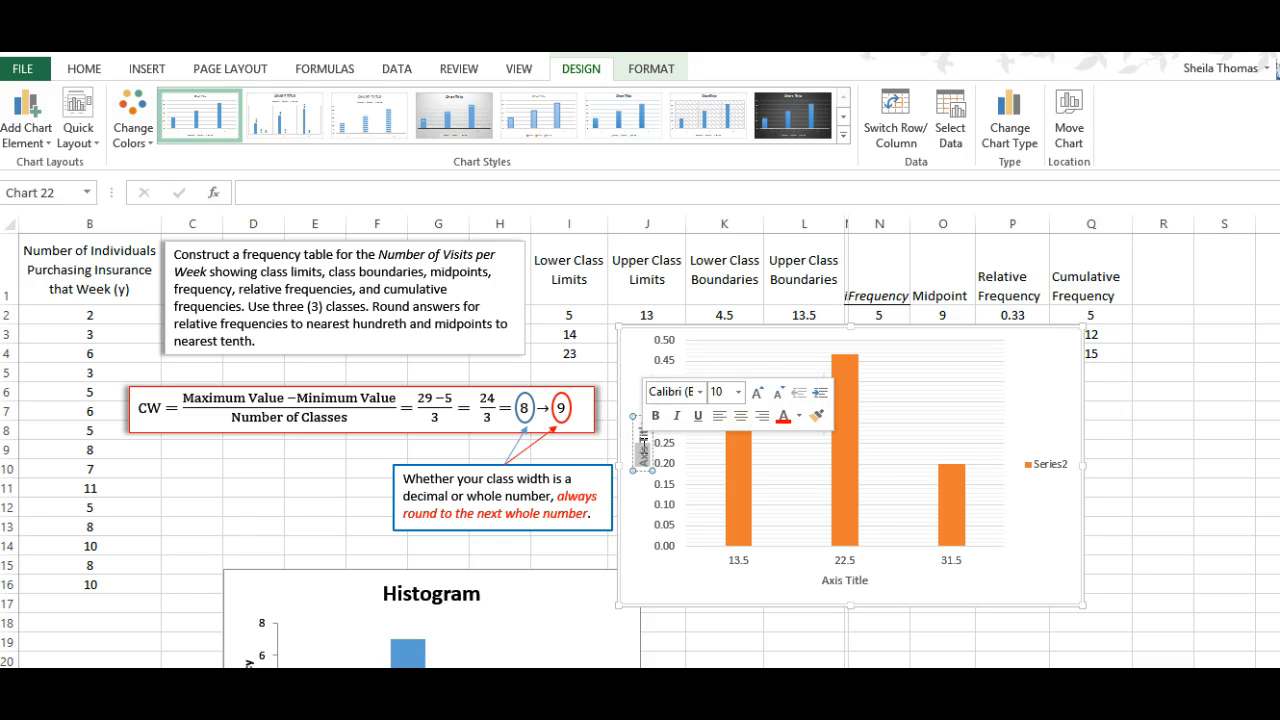
pyautogui.click(638, 421)
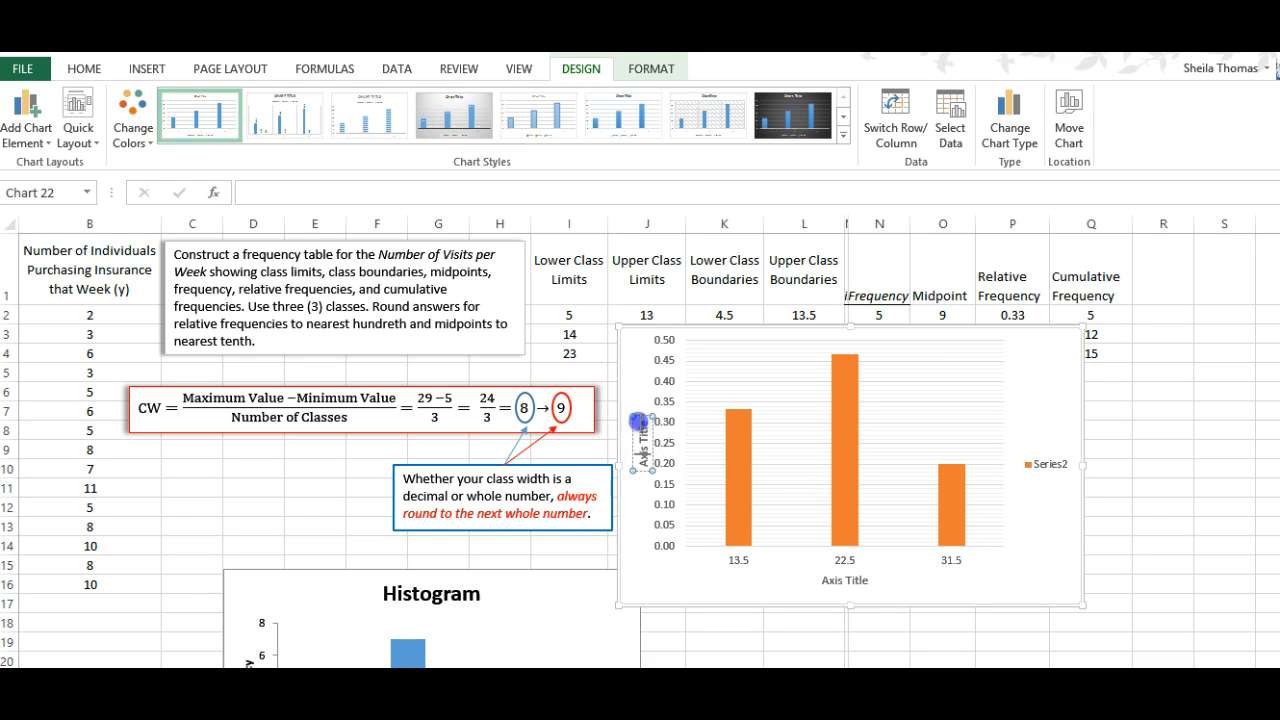
pyautogui.moveTo(638, 421); pyautogui.dragTo(642, 467)
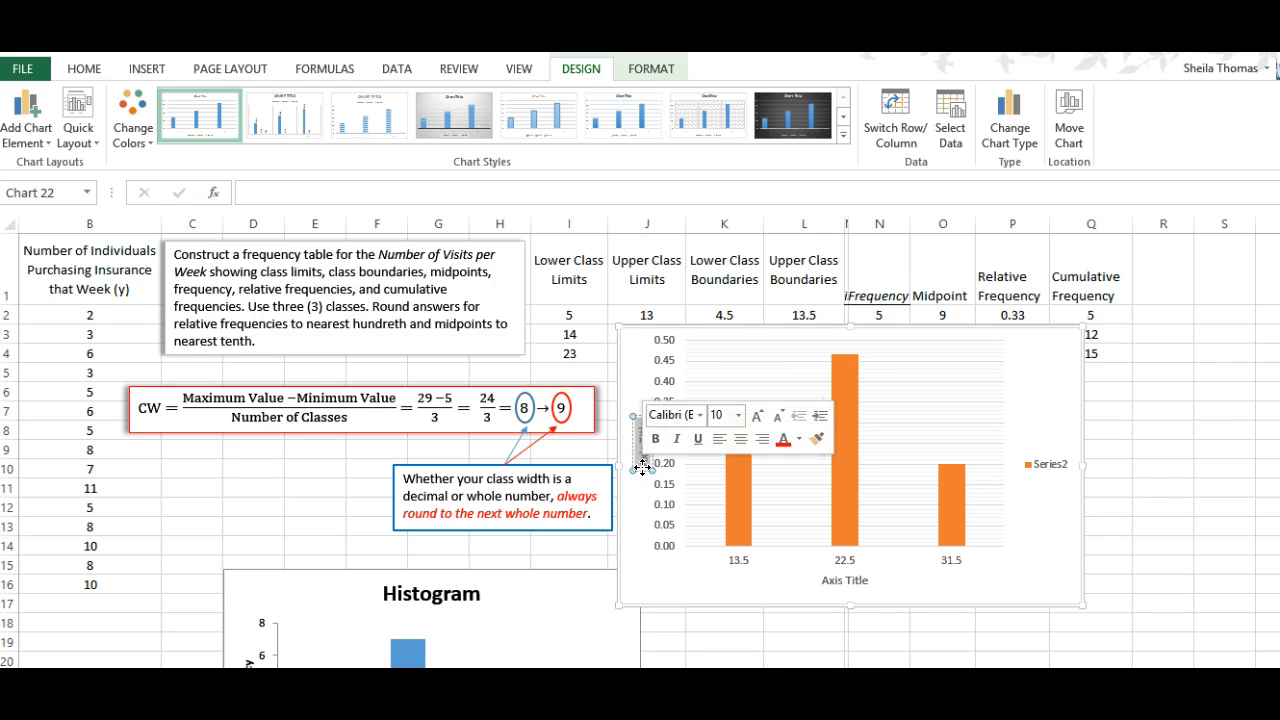
pyautogui.press('Delete')
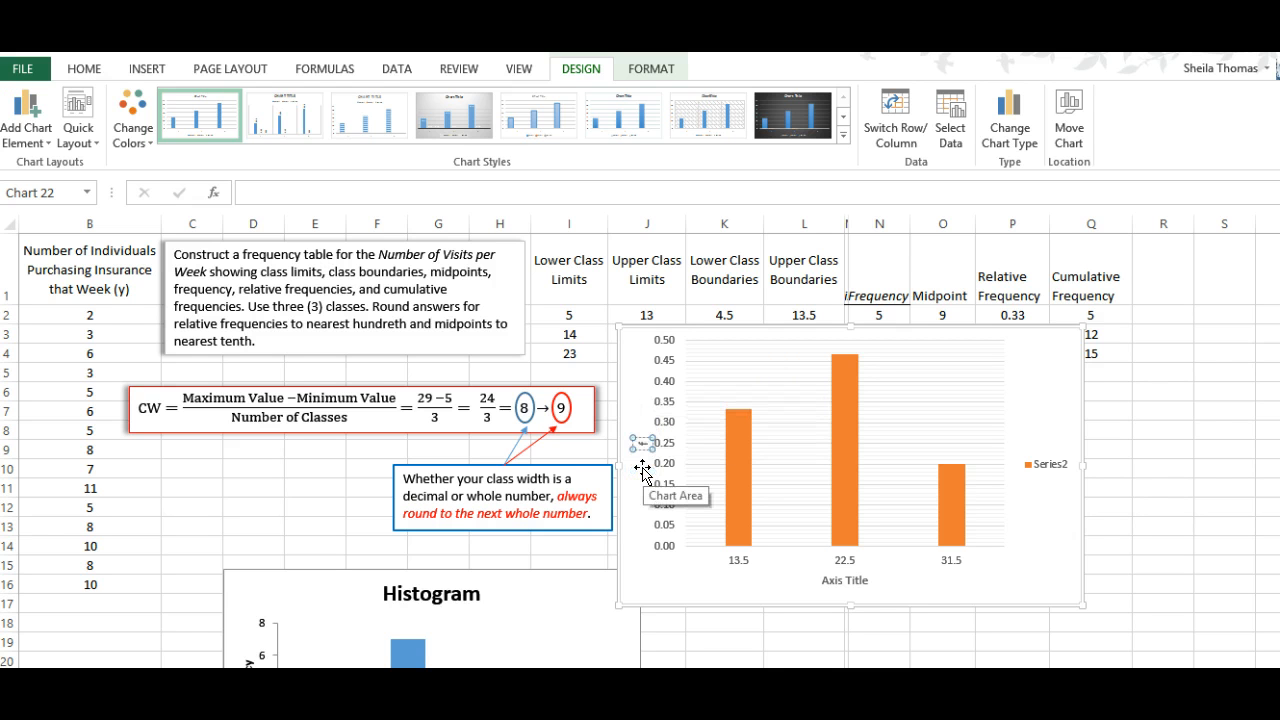
pyautogui.write('f/n')
# Replace the horizontal axis title of the relative frequency chart with "Number of Visits per Week".
pyautogui.click(839, 580)
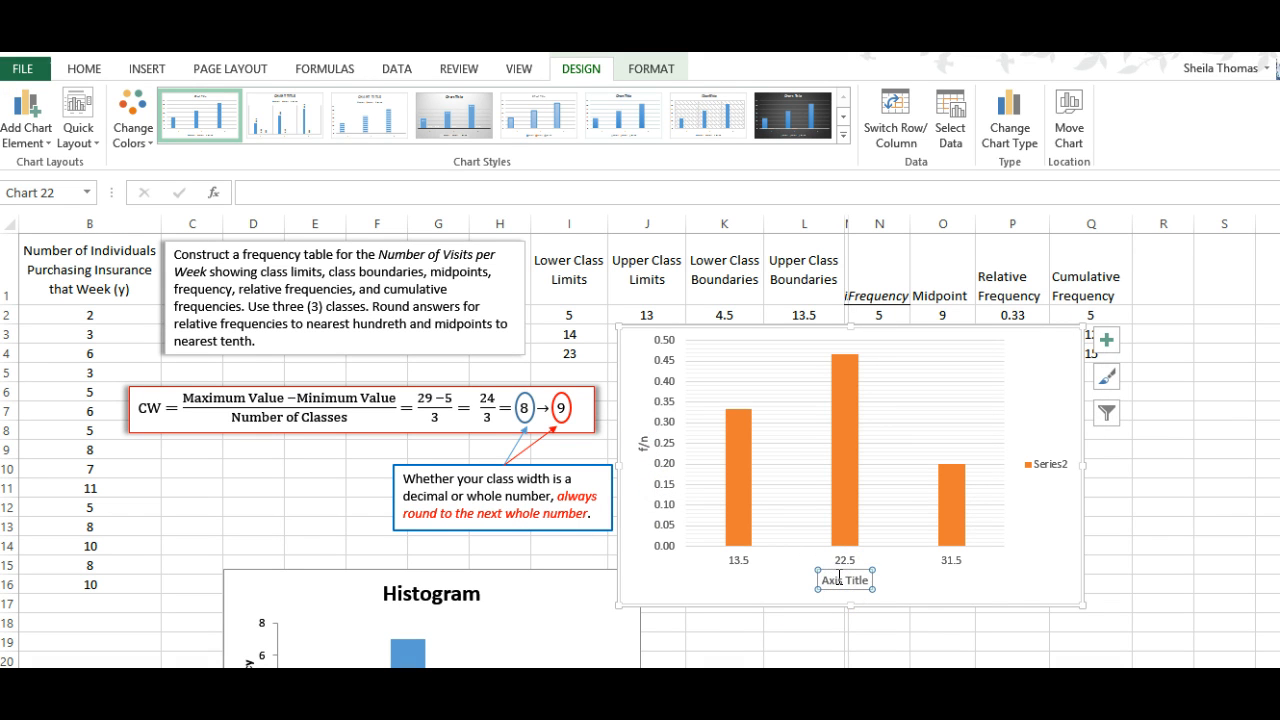
pyautogui.moveTo(822, 580); pyautogui.dragTo(862, 587)
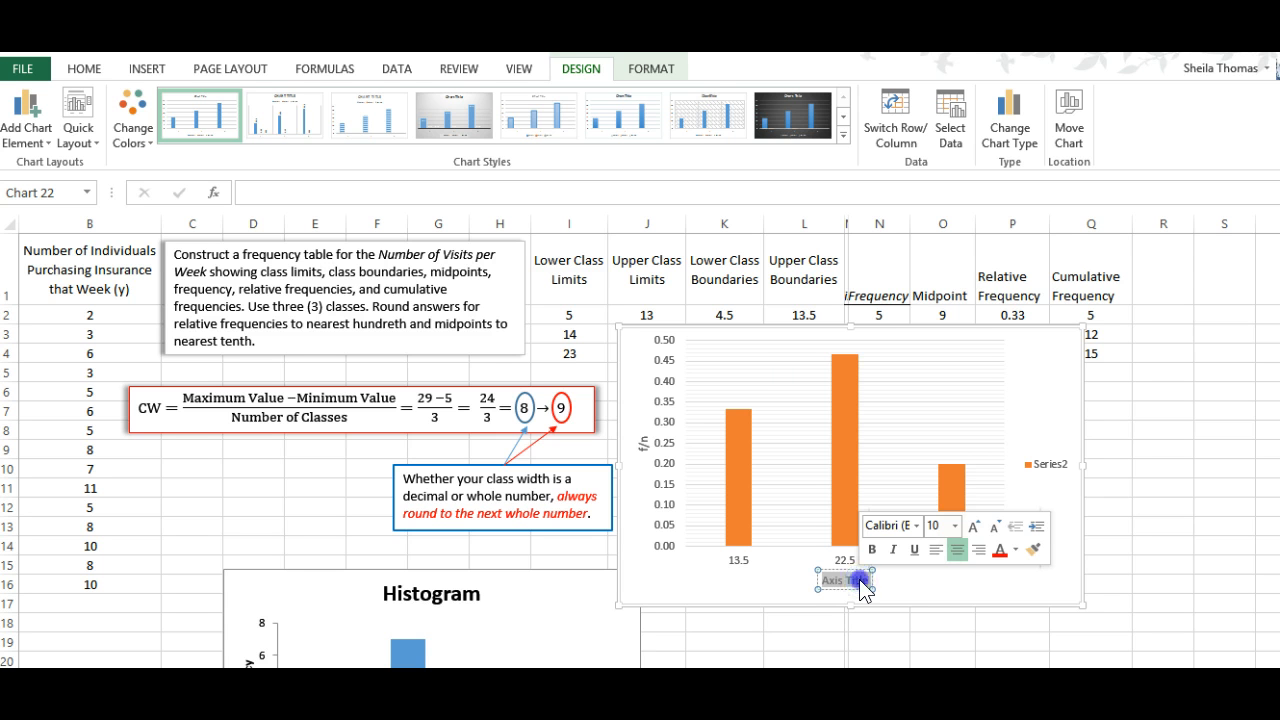
pyautogui.click(860, 581)
pyautogui.write('Numb')
pyautogui.press('BackSpace')
pyautogui.press('BackSpace')
pyautogui.press('BackSpace')
pyautogui.press('BackSpace')
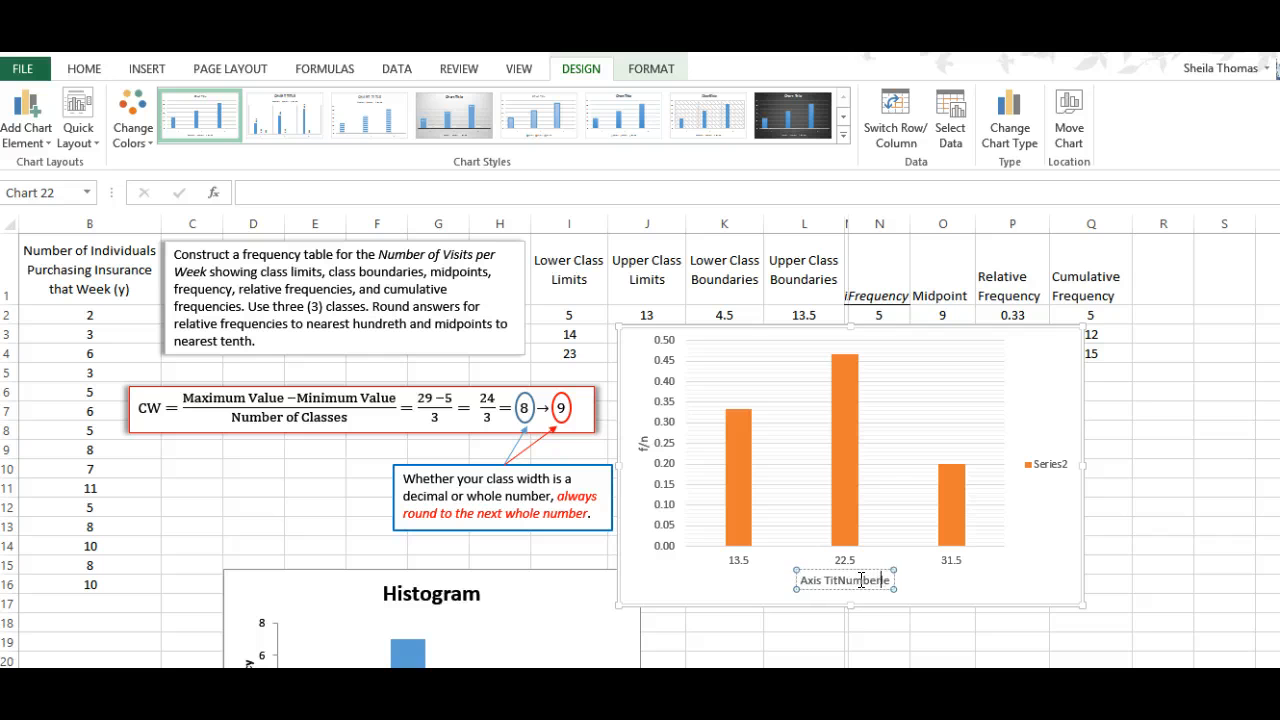
pyautogui.press('BackSpace')
pyautogui.press('BackSpace')
pyautogui.press('BackSpace')
pyautogui.press('BackSpace')
pyautogui.press('BackSpace')
pyautogui.press('BackSpace')
pyautogui.press('BackSpace')
pyautogui.press('BackSpace')
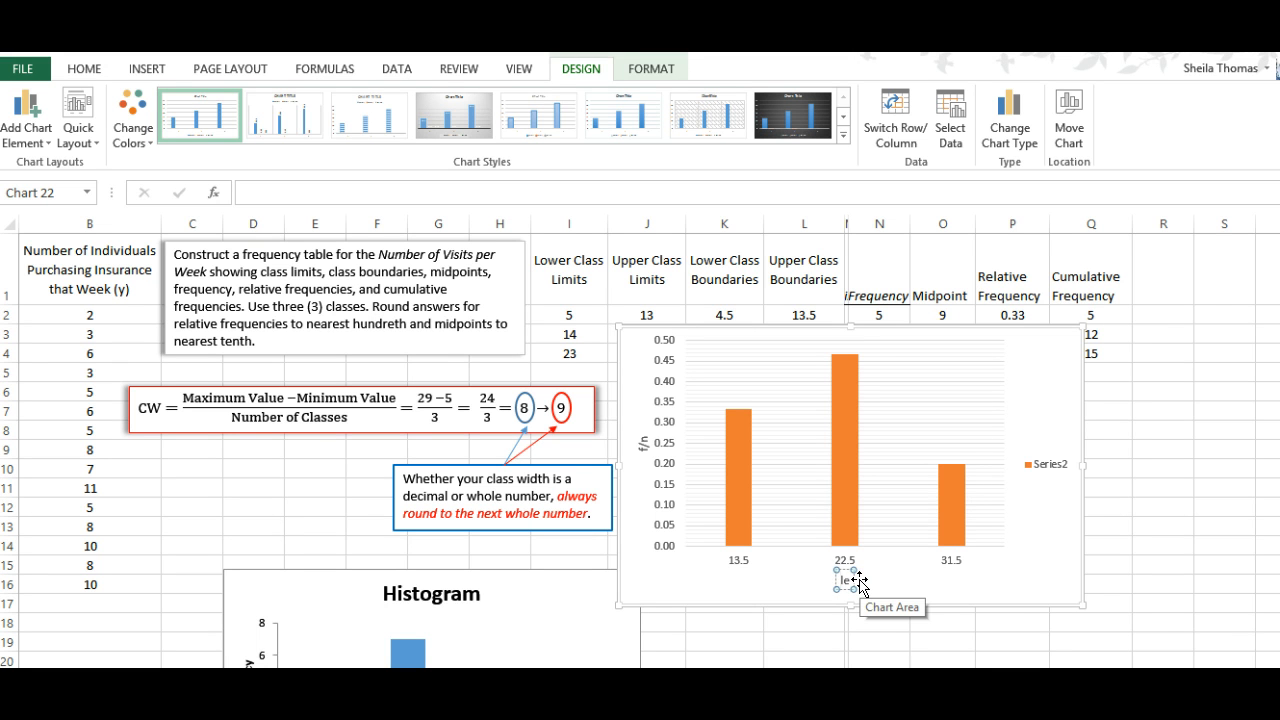
pyautogui.press('Delete')
pyautogui.press('Delete')
pyautogui.write('Number of V')
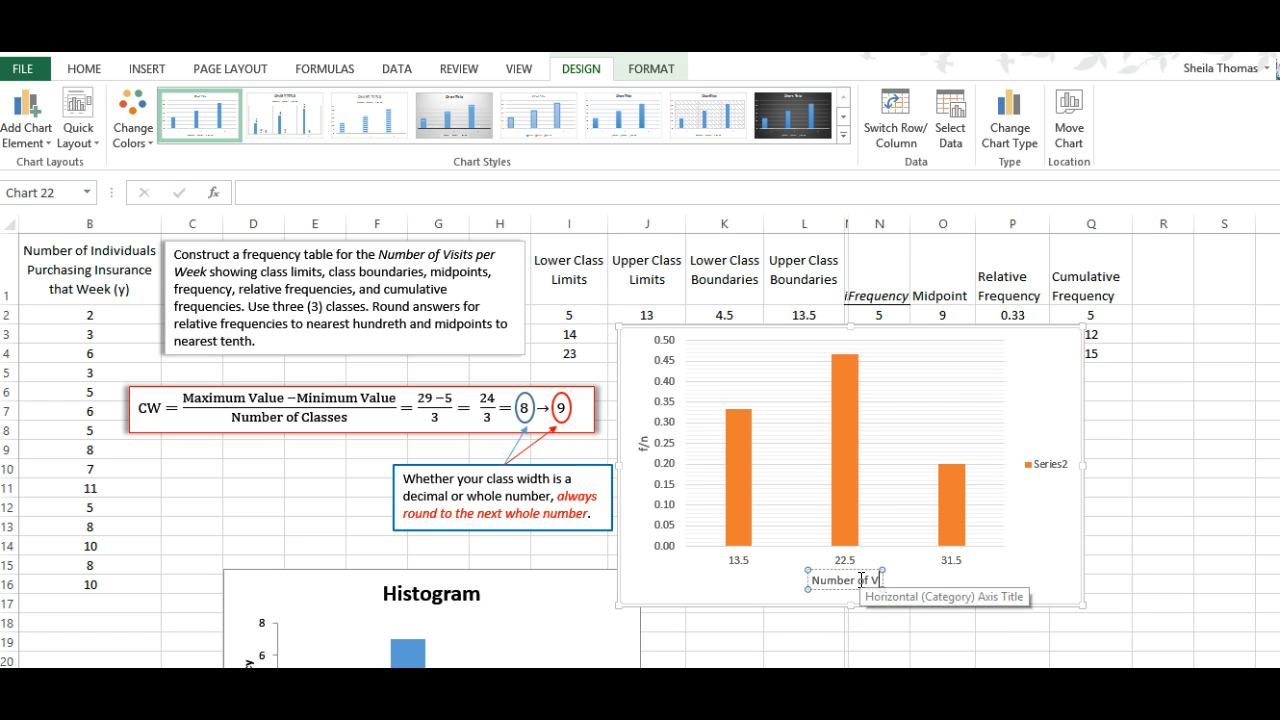
pyautogui.write('isits')
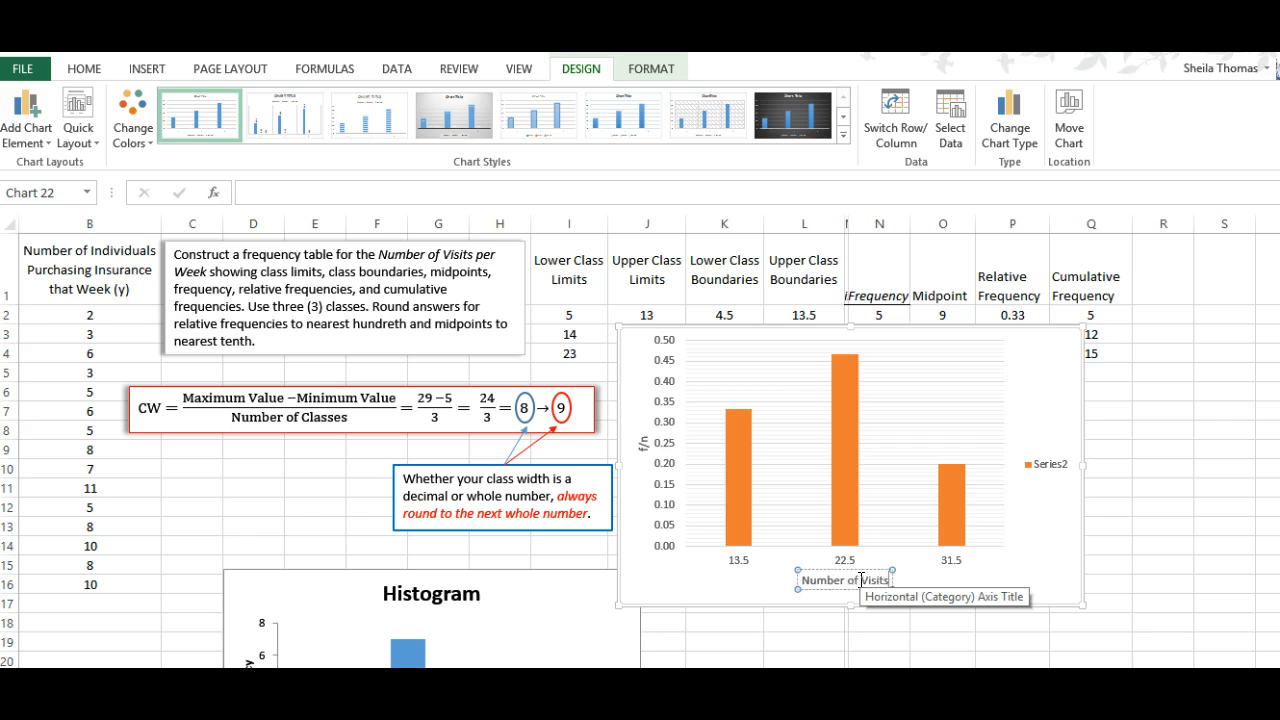
pyautogui.write(' per Week')
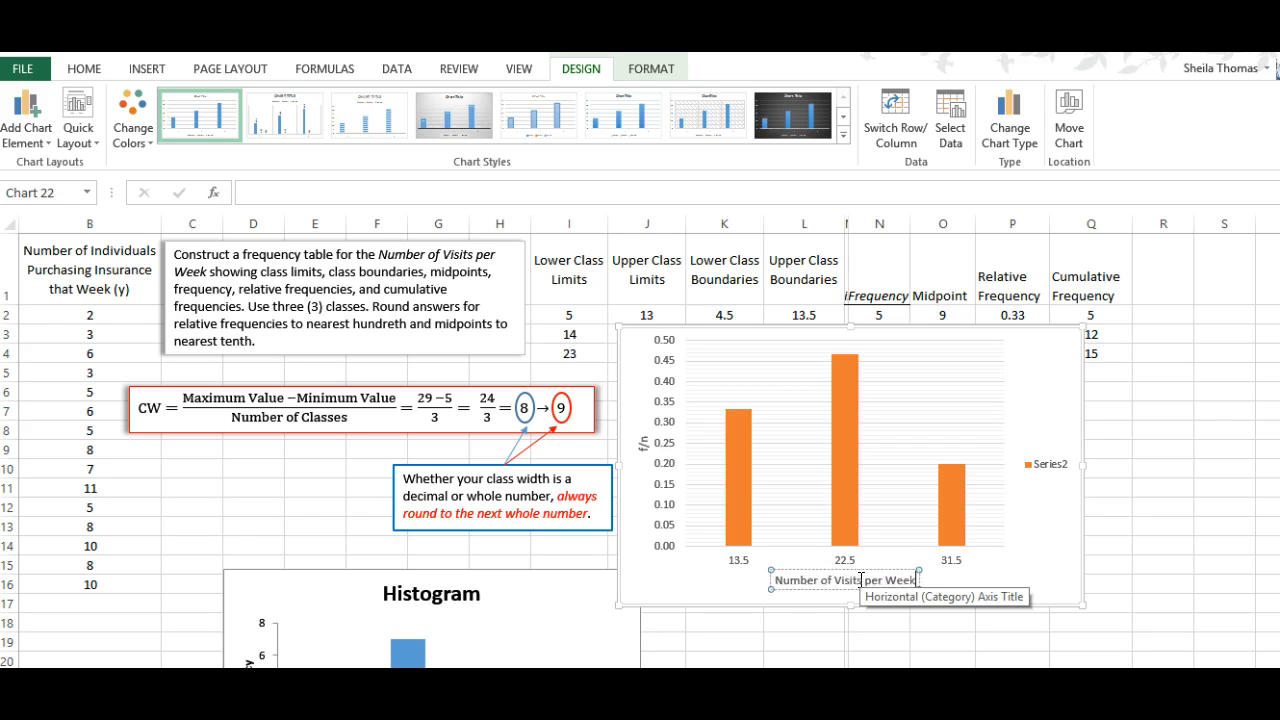
# Delete the Series2 legend and move the relative frequency chart down to uncover the frequency table's rows.
pyautogui.click(1048, 466)
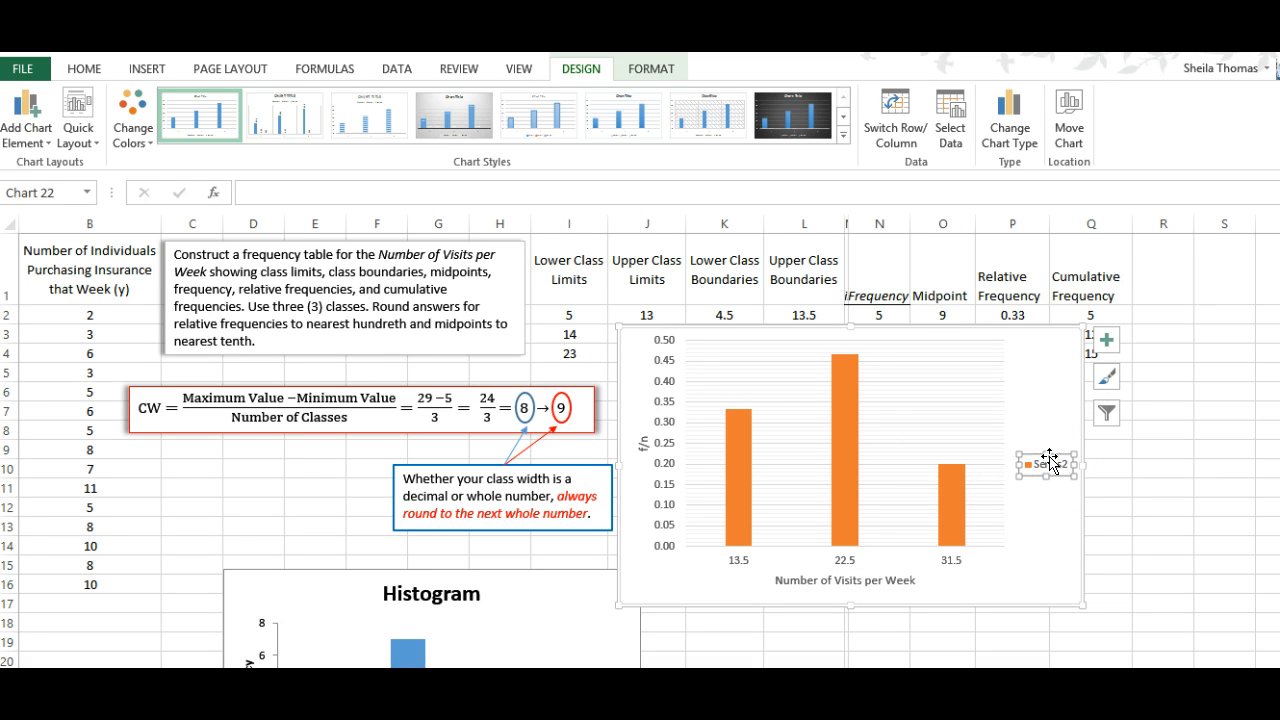
pyautogui.press('Delete')
pyautogui.click(1066, 527)
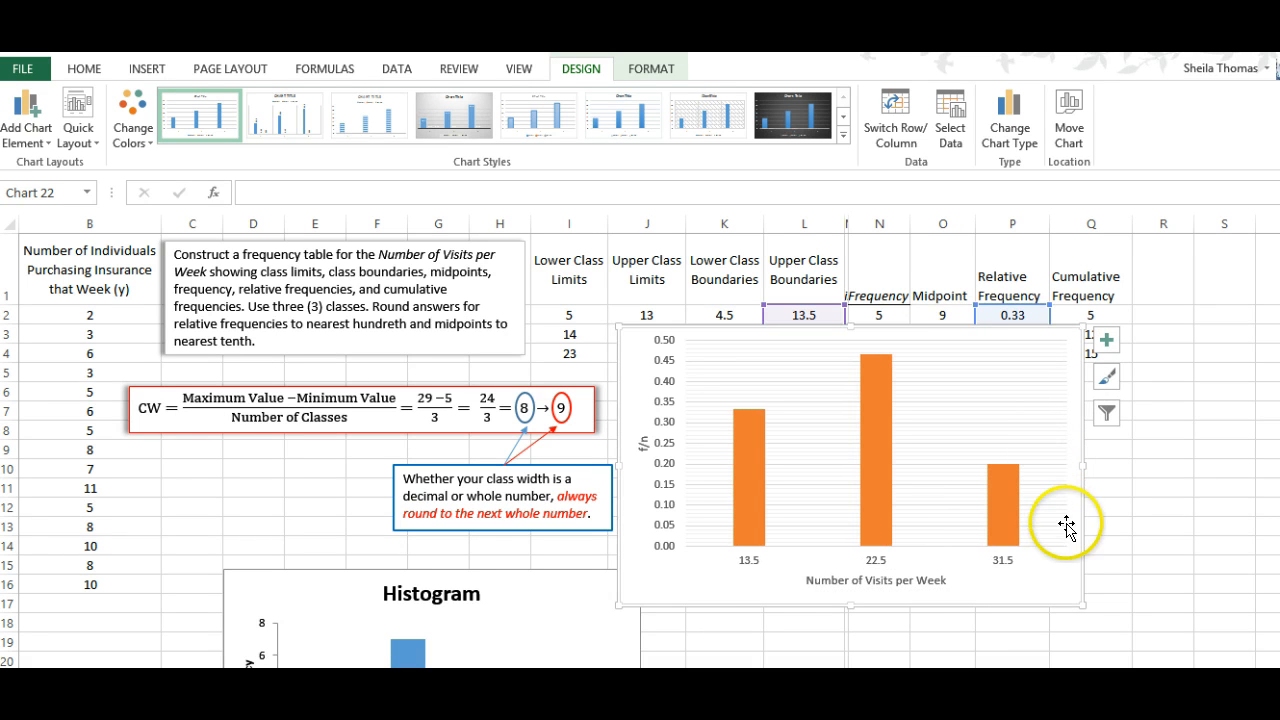
pyautogui.moveTo(963, 333); pyautogui.dragTo(970, 363)
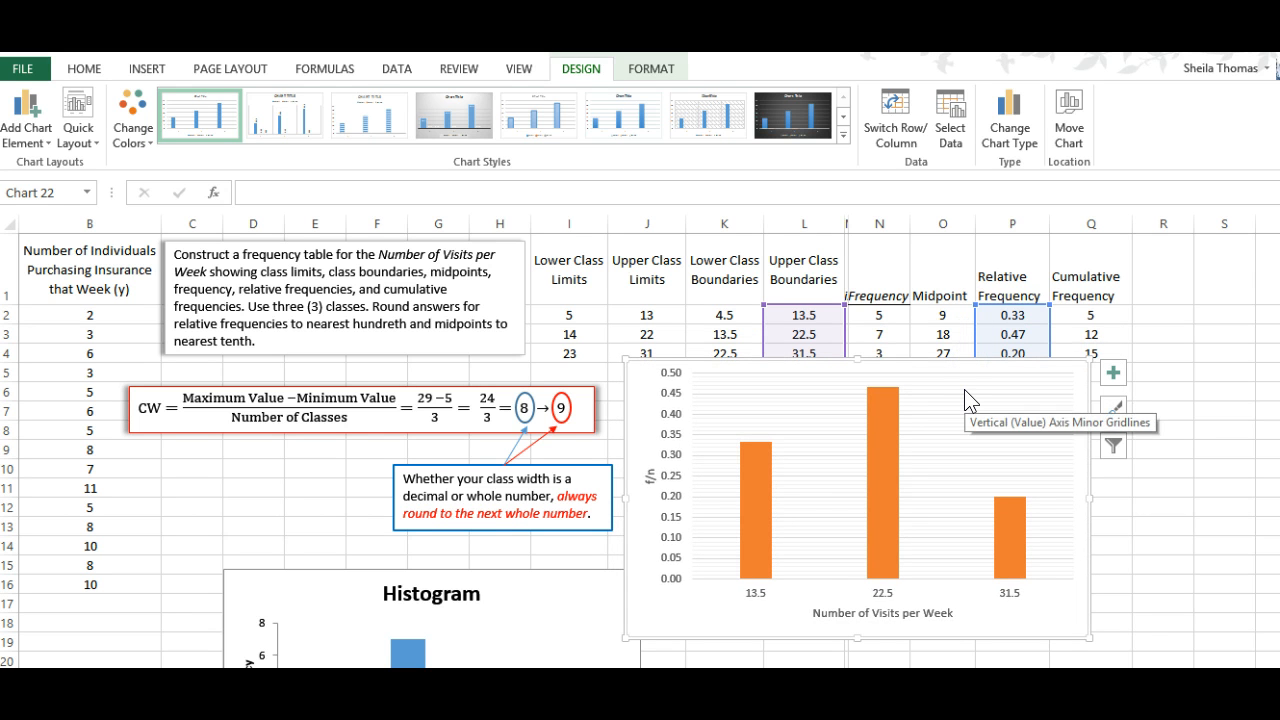
# Move the frequency histogram up beside the relative frequency chart, just below the task instructions.
pyautogui.click(500, 594)
pyautogui.click(503, 577)
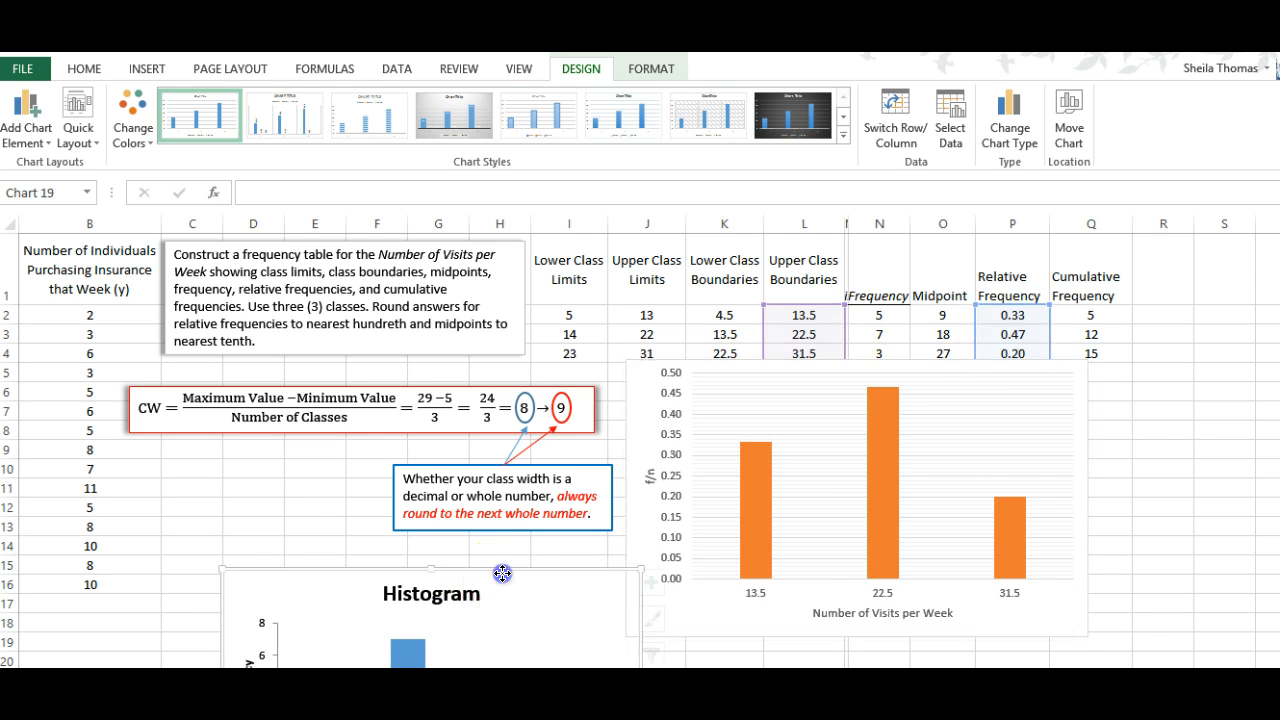
pyautogui.moveTo(502, 573); pyautogui.dragTo(430, 361)
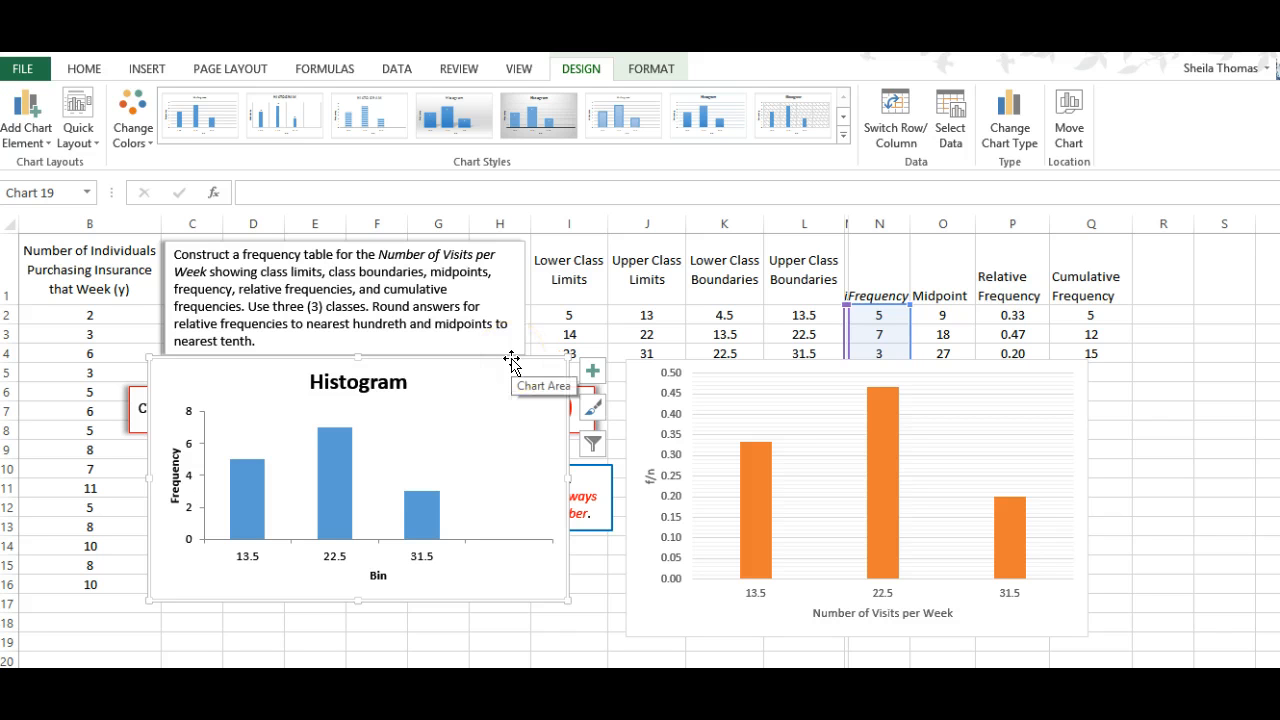
pyautogui.moveTo(511, 361); pyautogui.dragTo(511, 379)
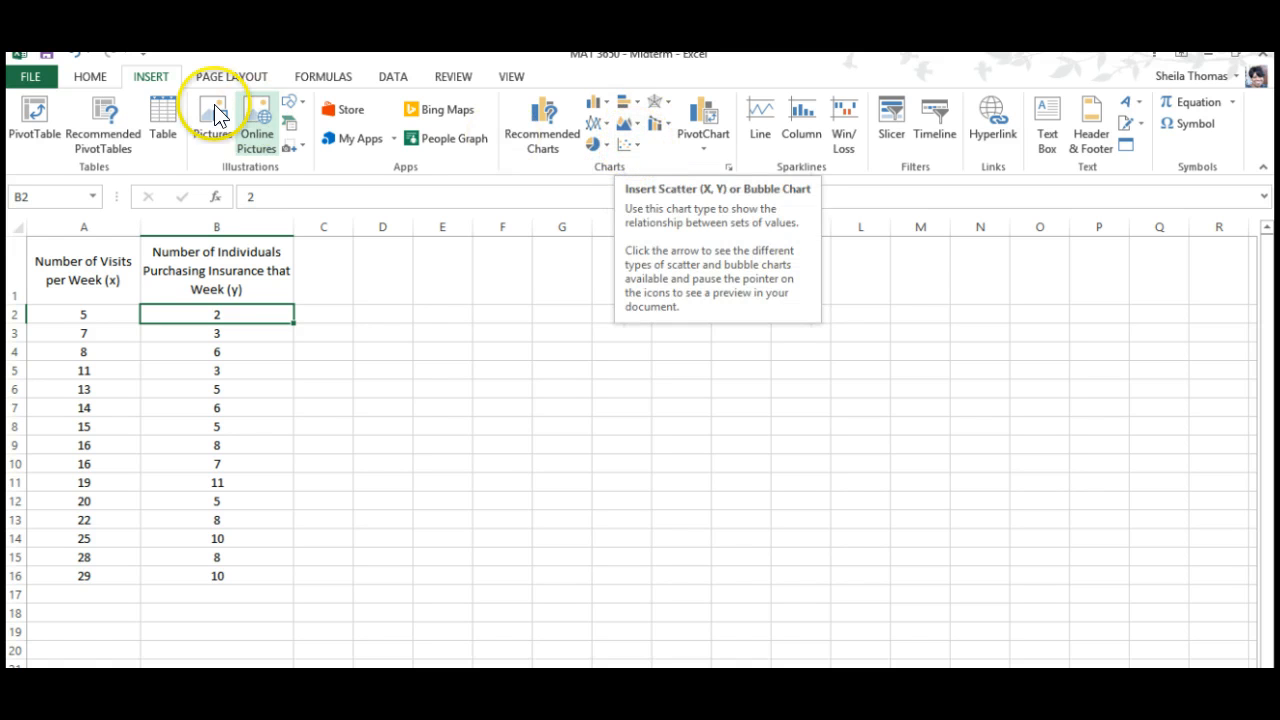
# Insert a markers-only scatter chart of individuals purchasing insurance against visits per week and move it up beside the data.
pyautogui.click(630, 144)
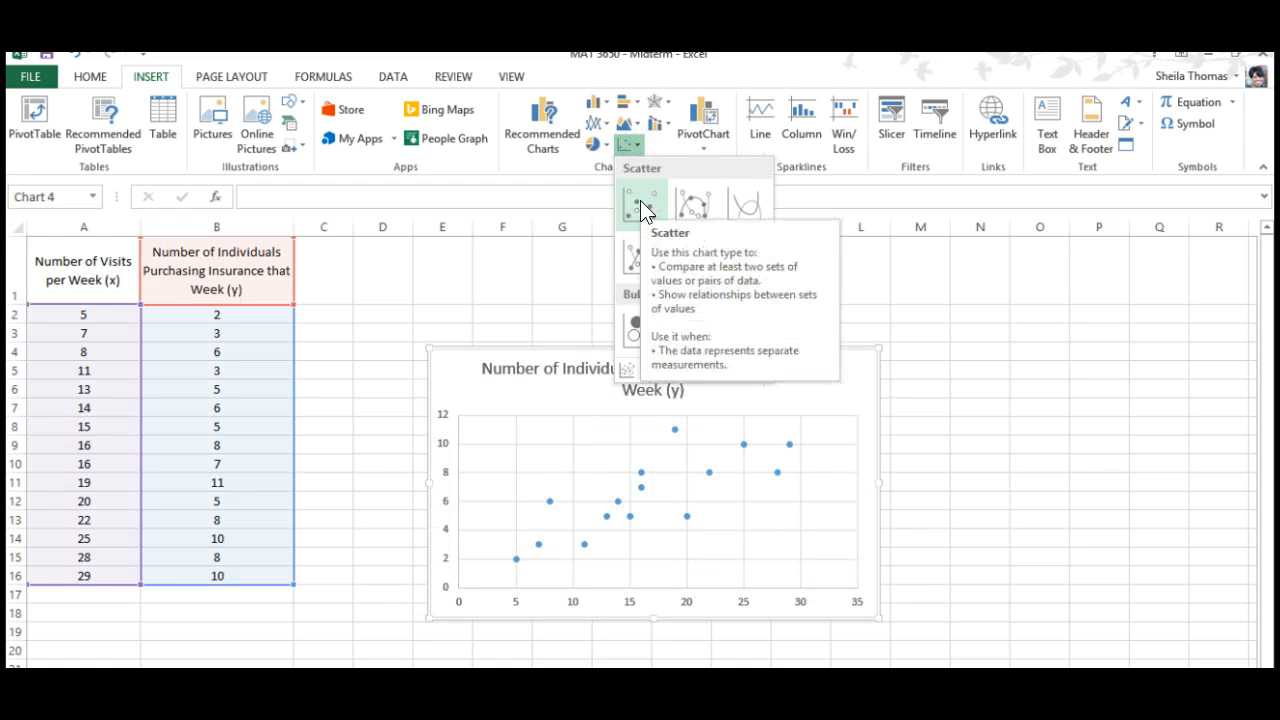
pyautogui.click(640, 207)
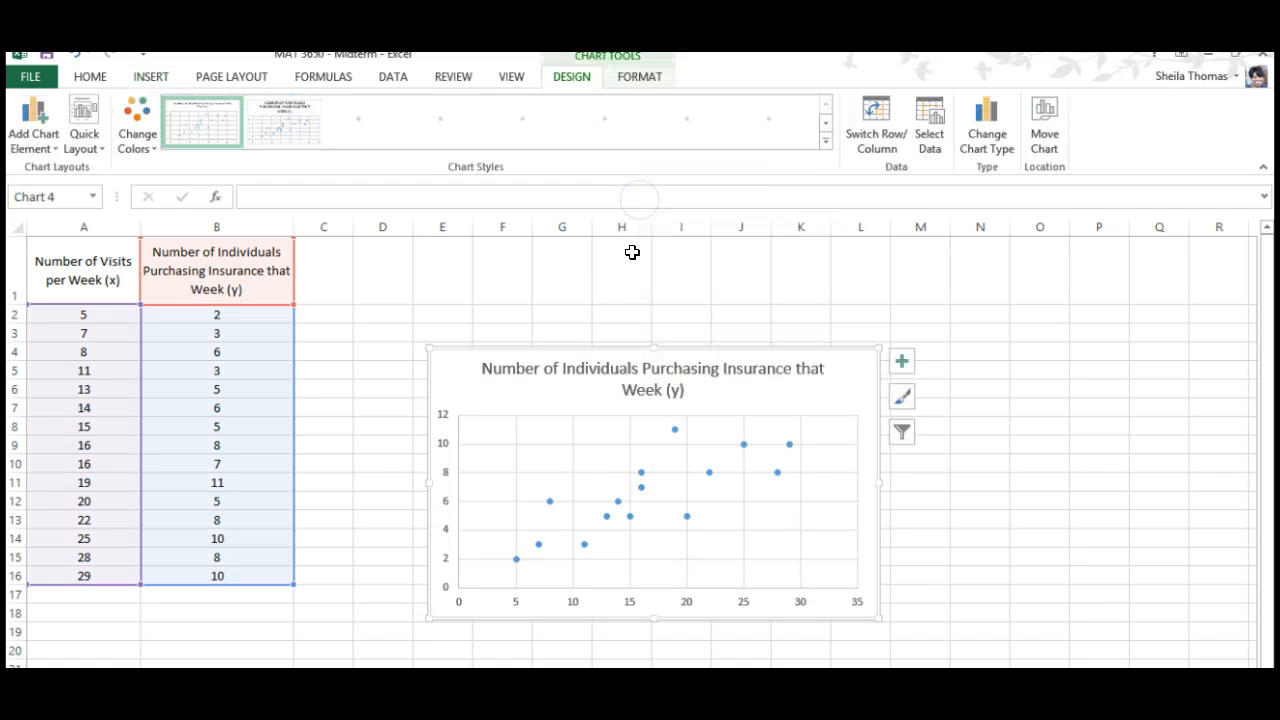
pyautogui.click(640, 355)
pyautogui.moveTo(640, 355); pyautogui.dragTo(632, 274)
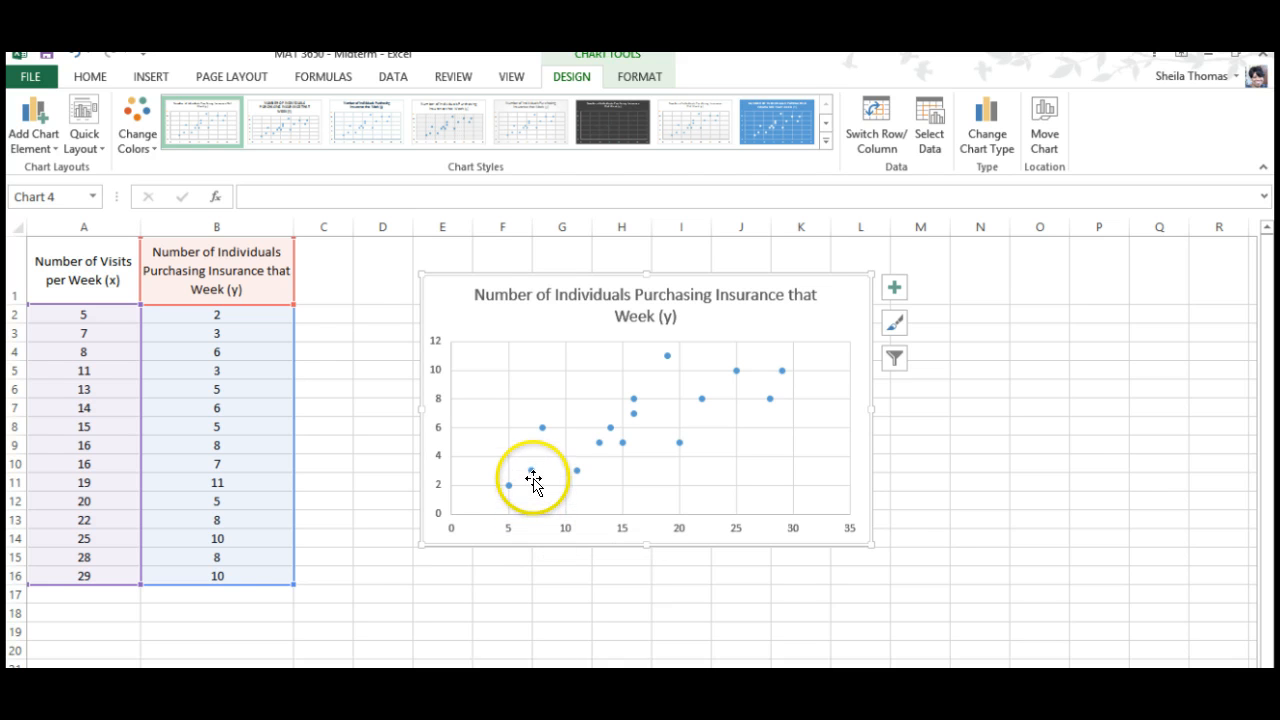
pyautogui.moveTo(531, 472)
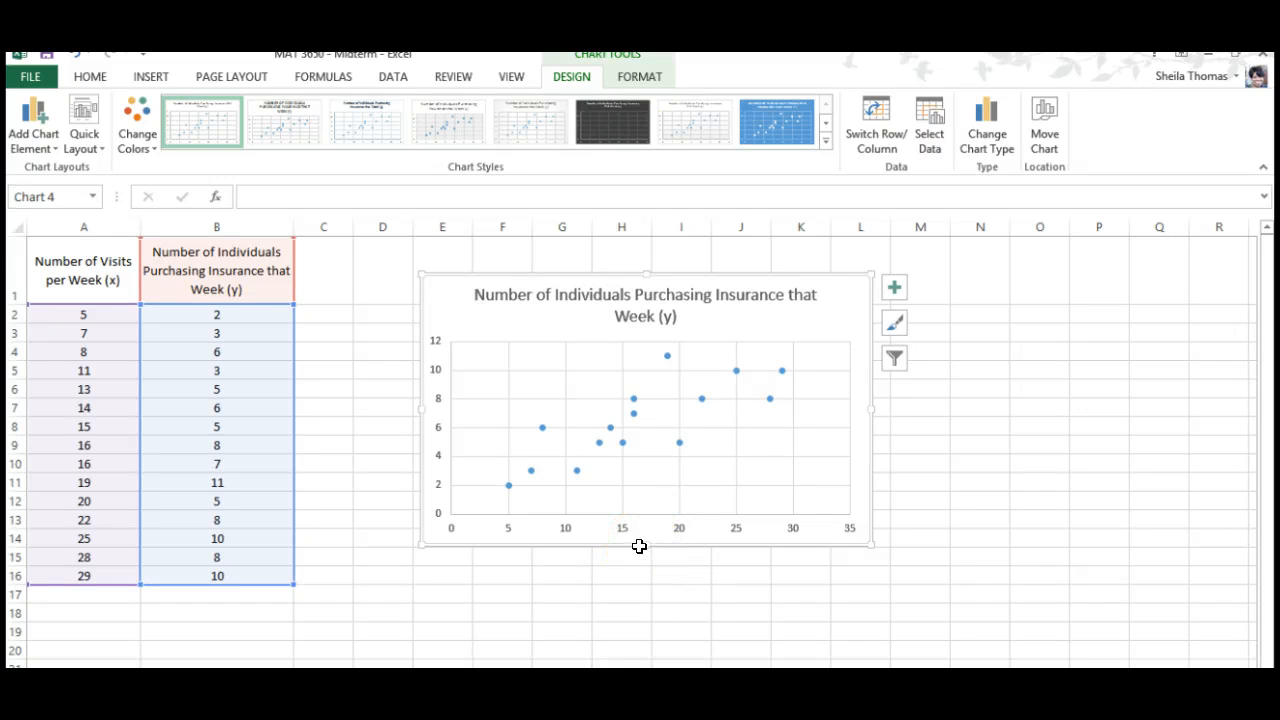
# Add a primary horizontal axis title to the scatter chart reading "Number of Visits per Week (x)".
pyautogui.click(57, 148)
pyautogui.moveTo(80, 199)
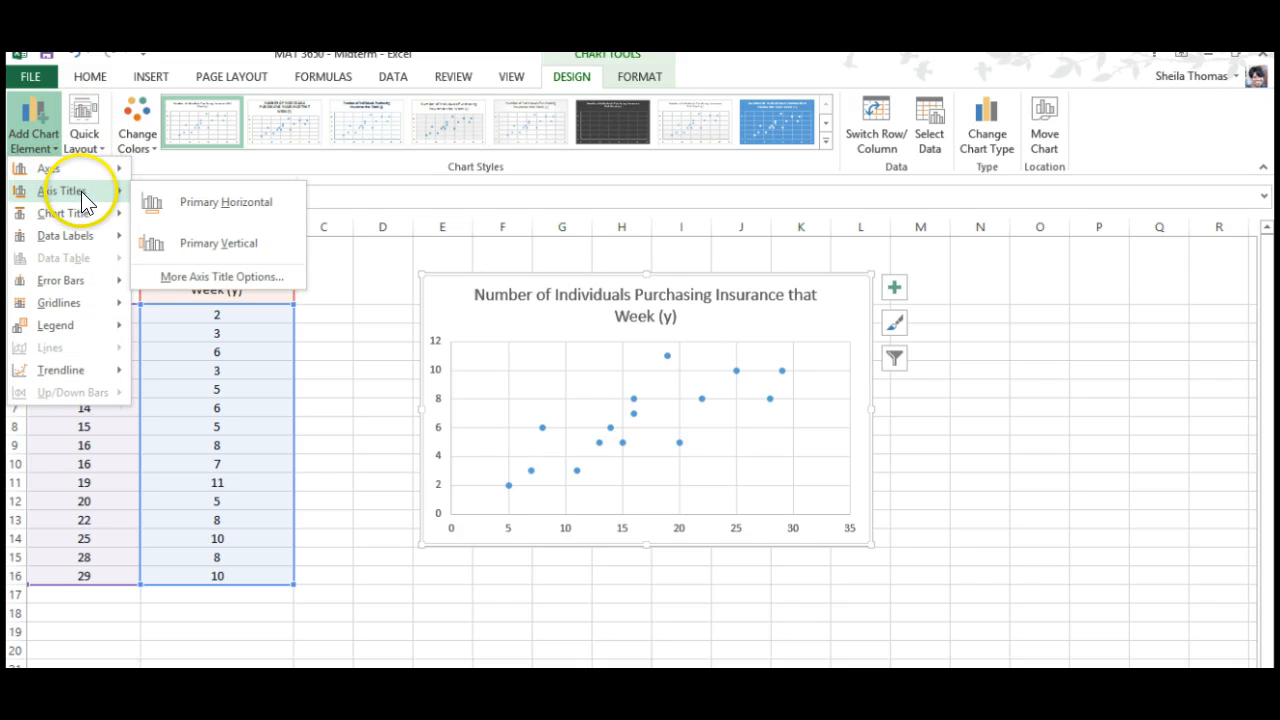
pyautogui.click(244, 204)
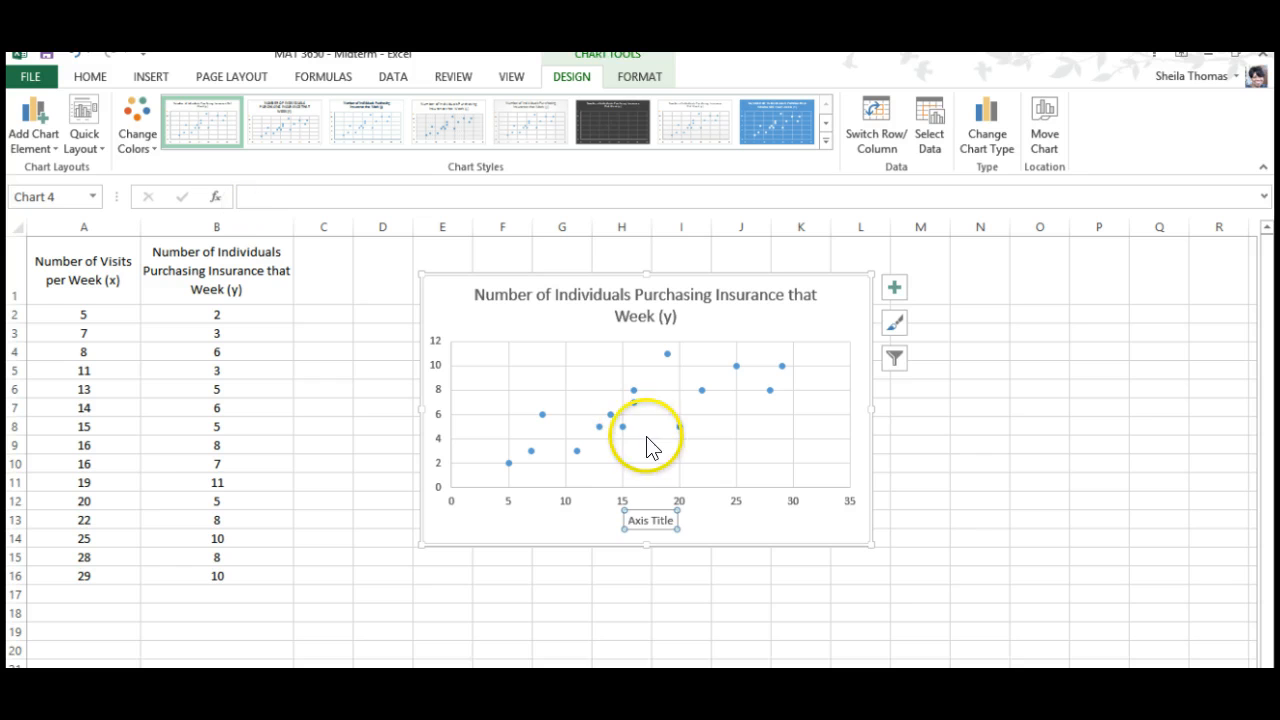
pyautogui.tripleClick(656, 520)
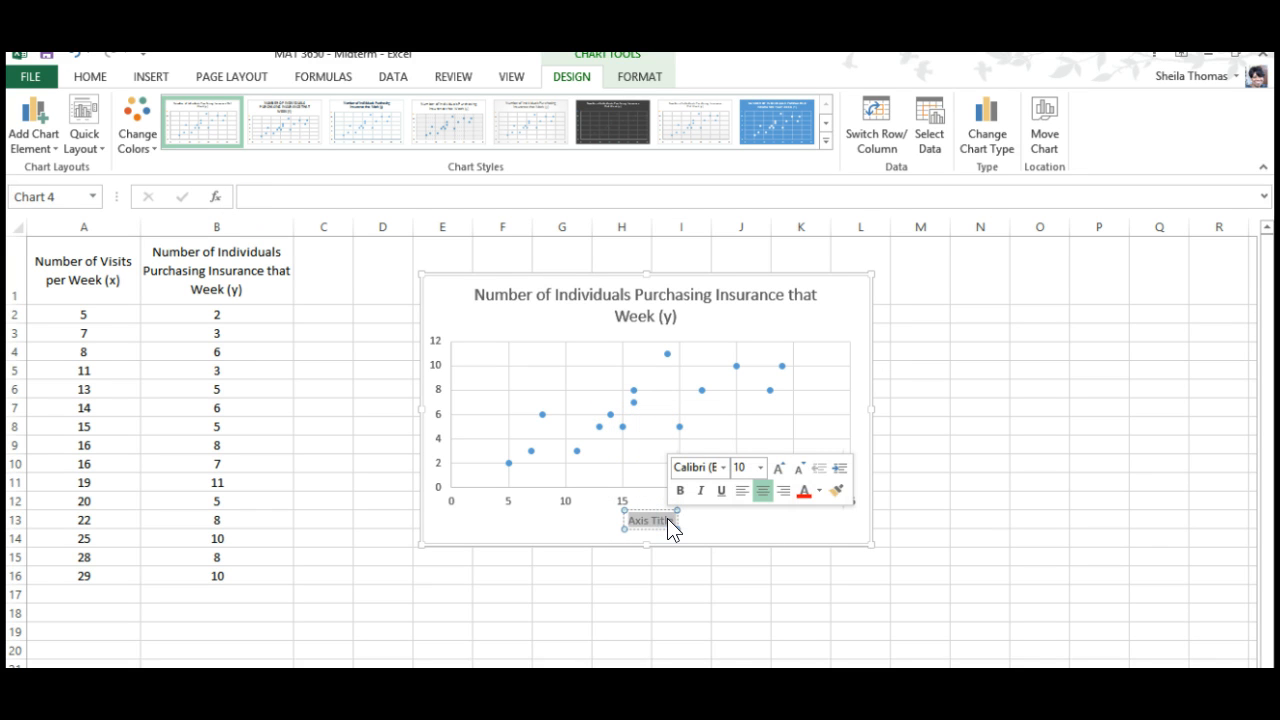
pyautogui.write('Num')
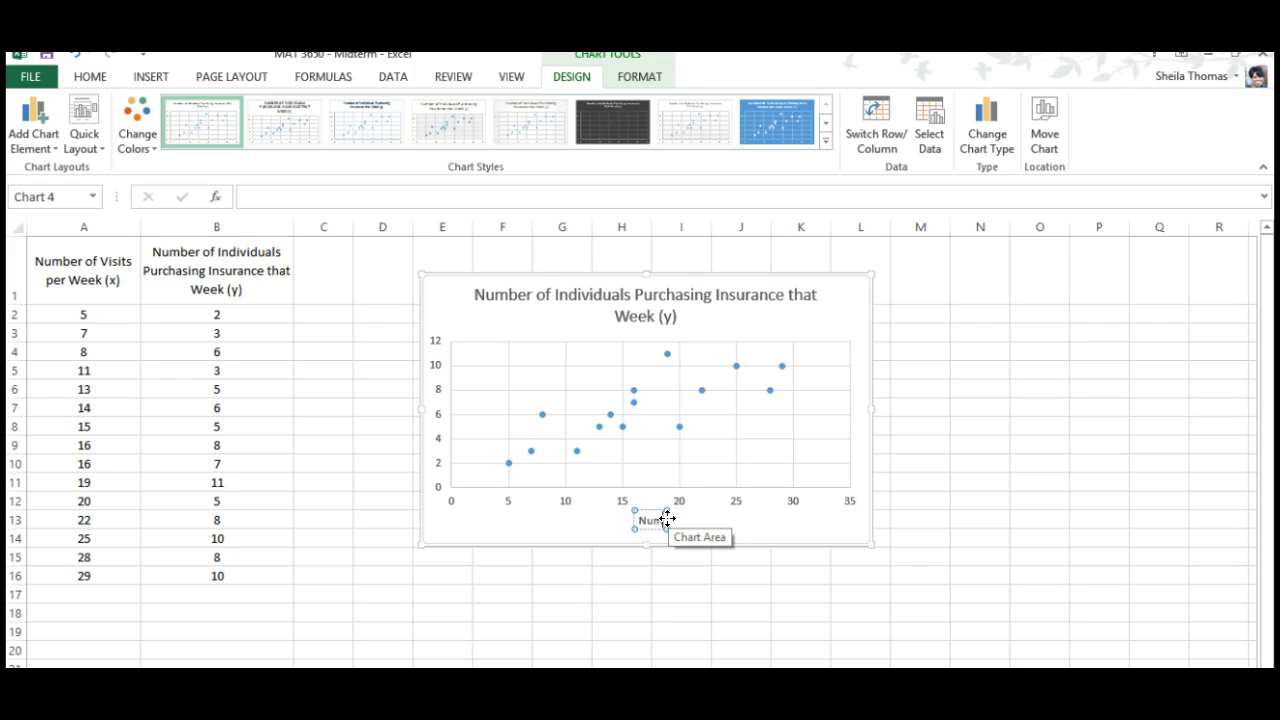
pyautogui.write('ber of')
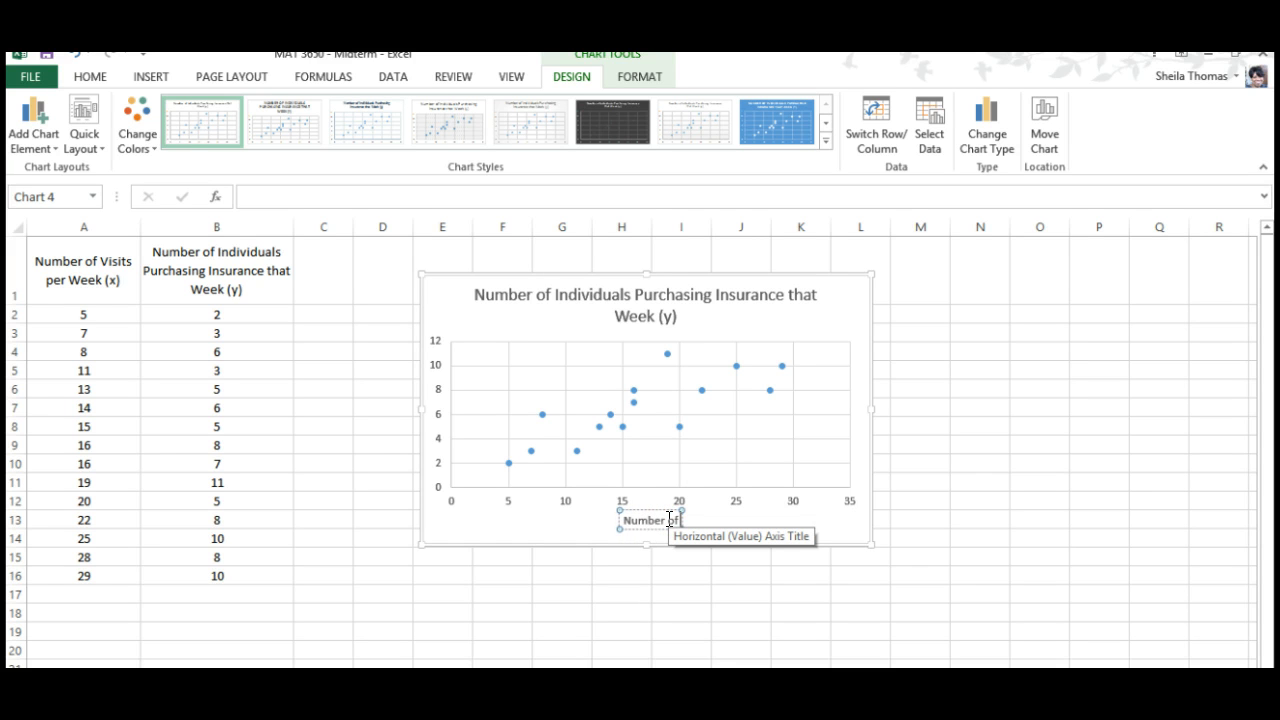
pyautogui.write(' Visits per Week')
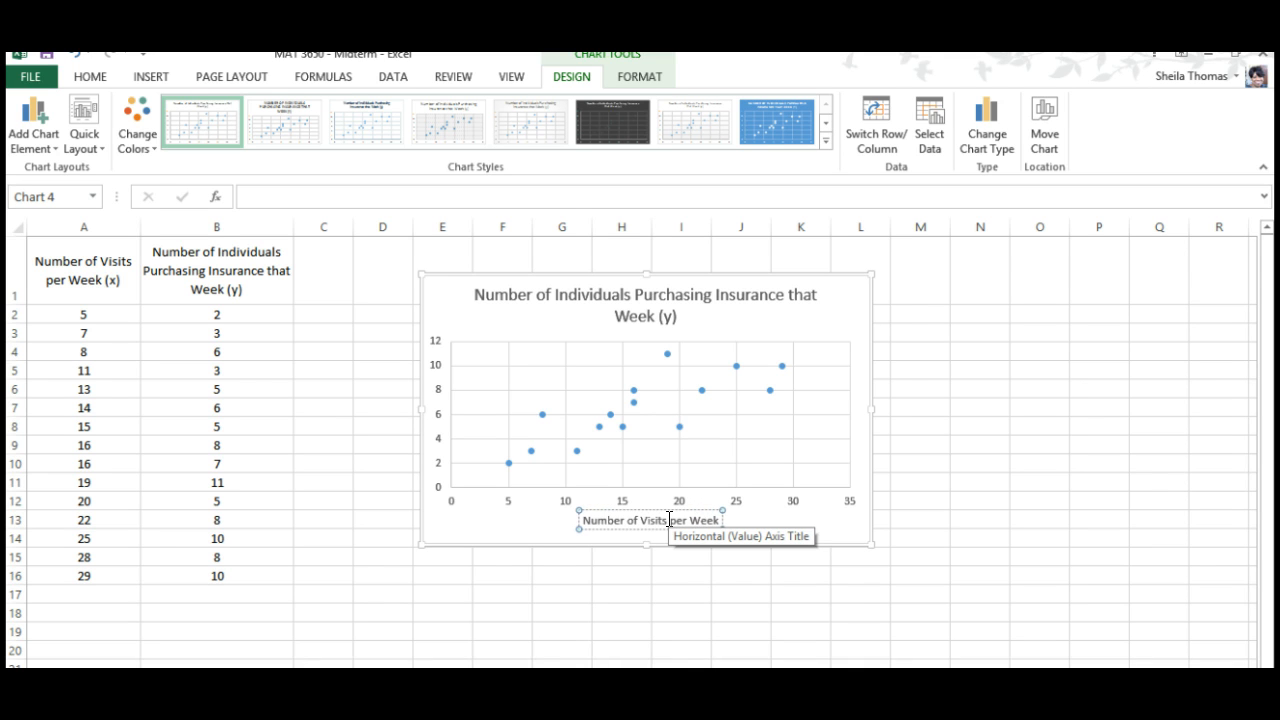
pyautogui.write(' (')
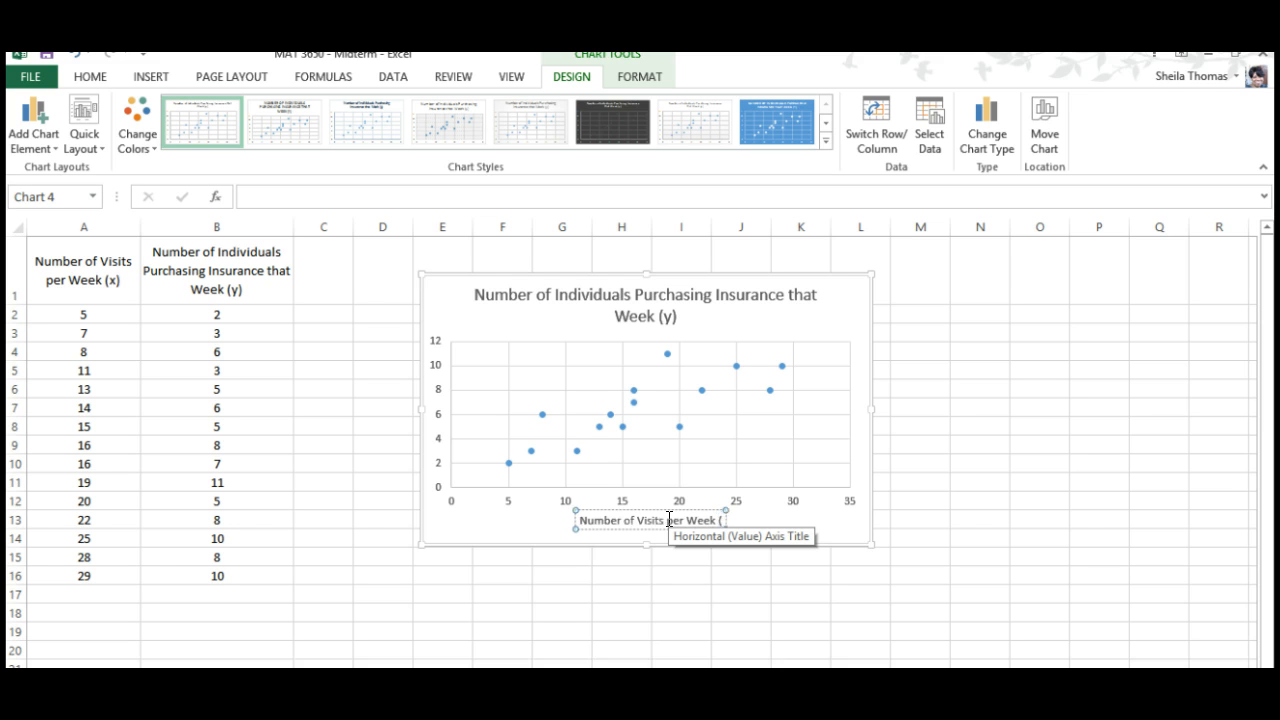
pyautogui.write('x)')
pyautogui.click(683, 527)
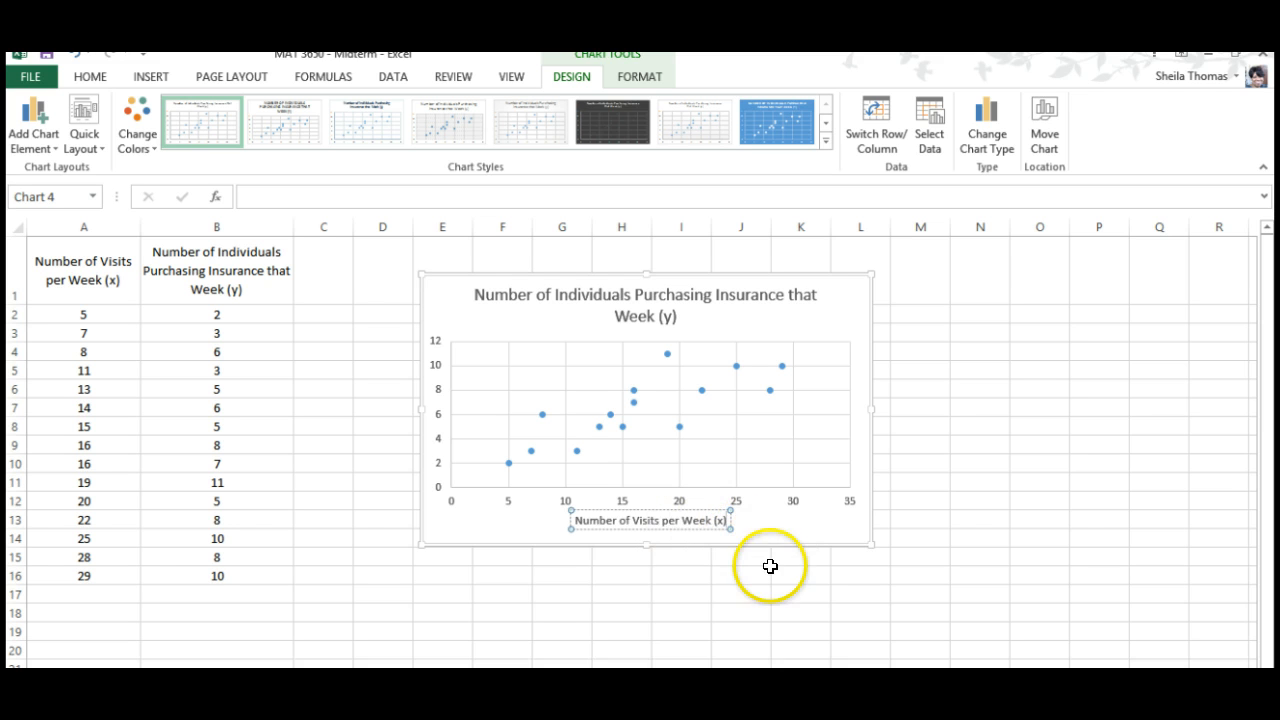
pyautogui.click(602, 541)
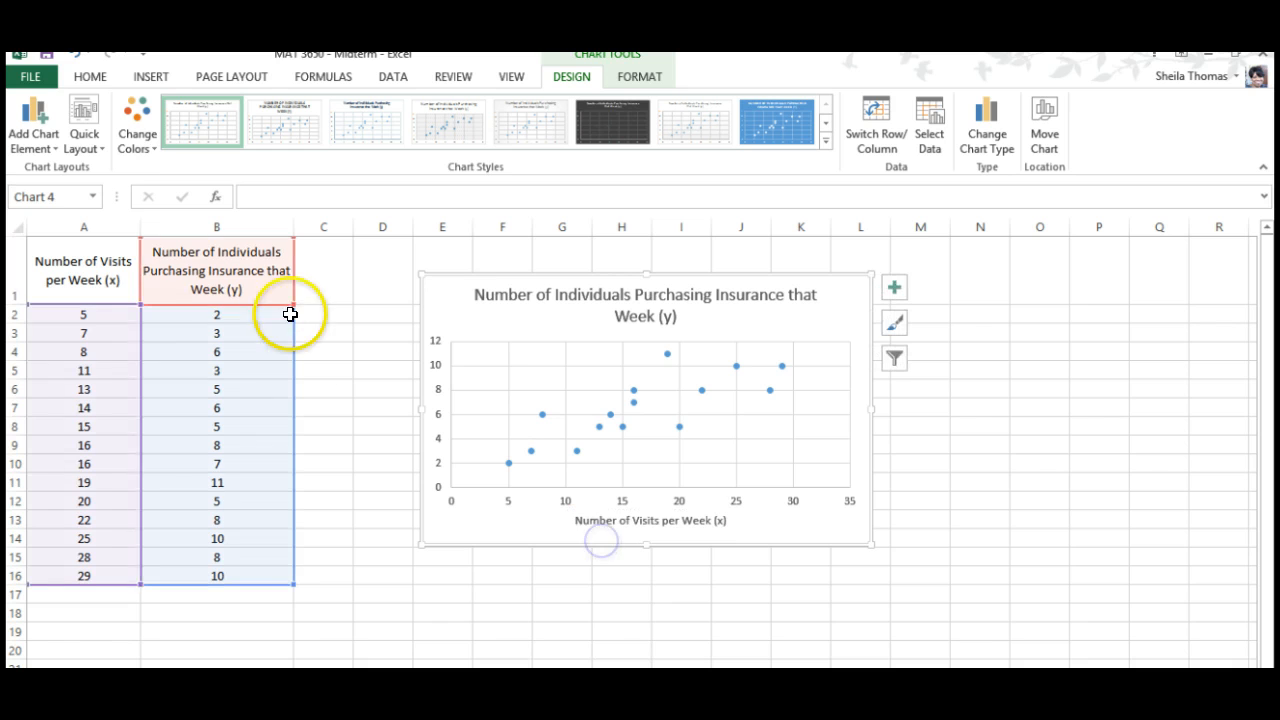
# Add a primary vertical axis title to the scatter chart reading "Number of Individuals Purchasing Insurance".
pyautogui.click(53, 143)
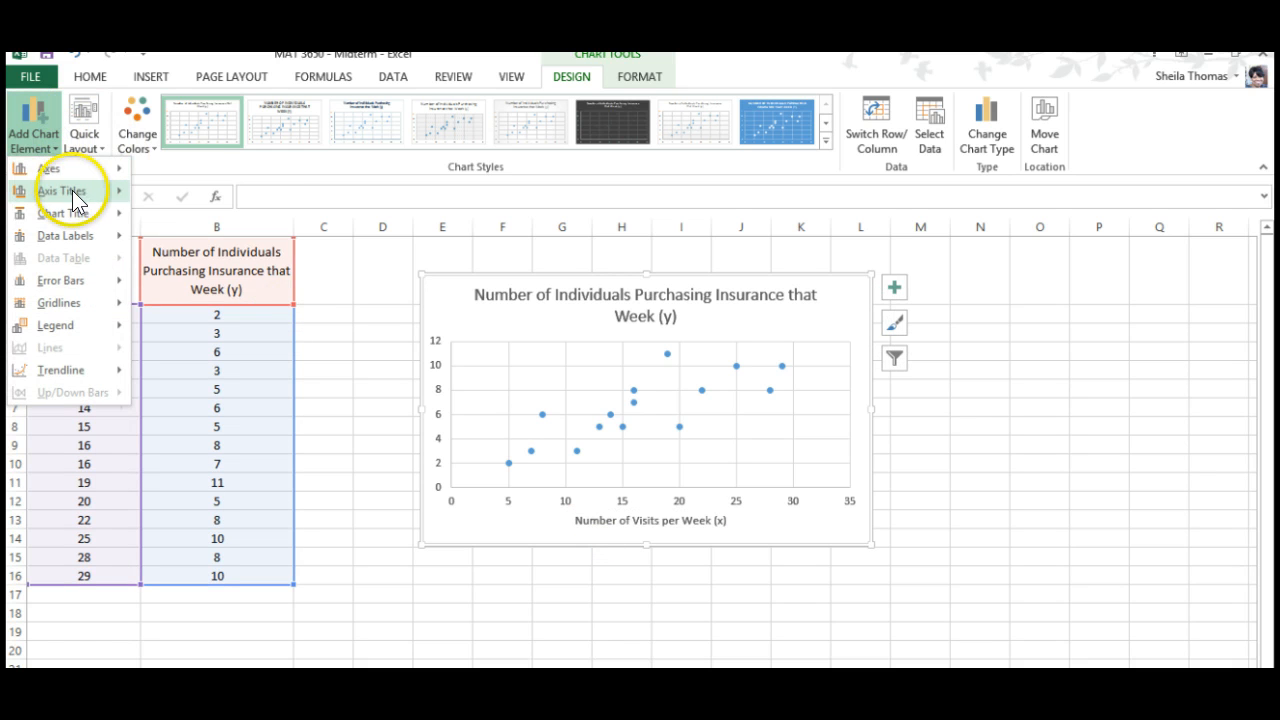
pyautogui.moveTo(78, 200)
pyautogui.click(192, 243)
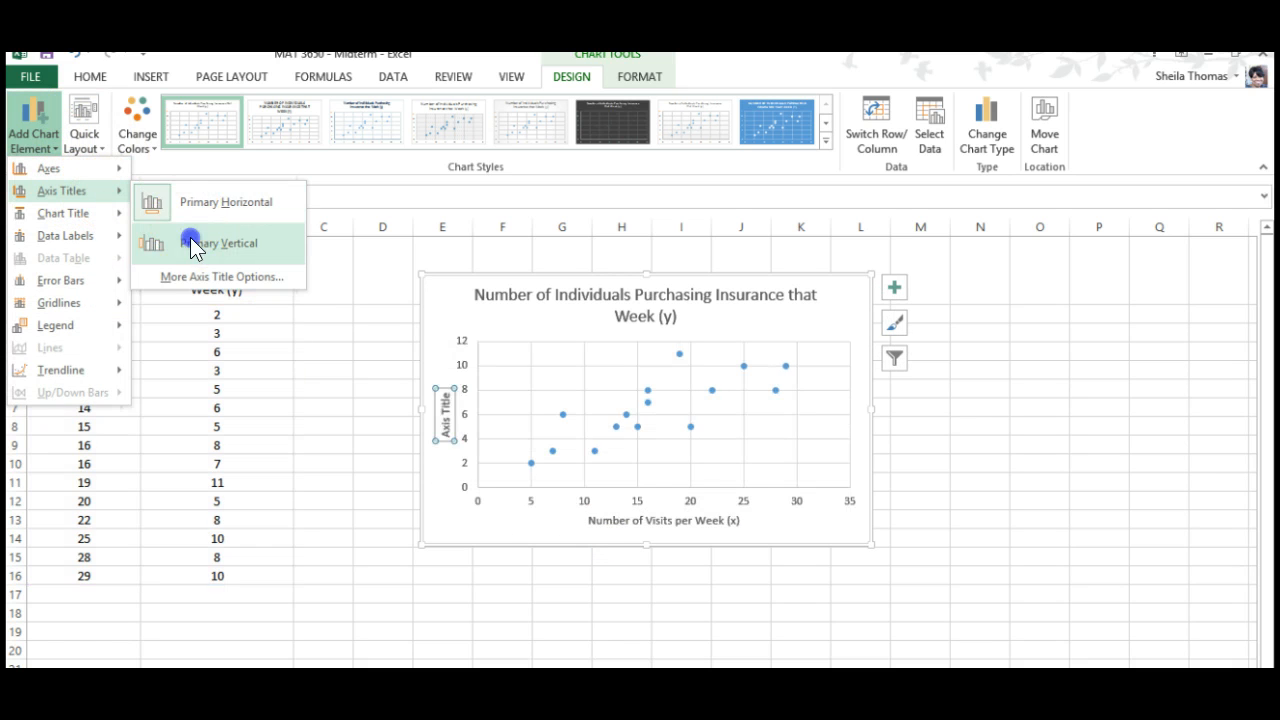
pyautogui.click(447, 418)
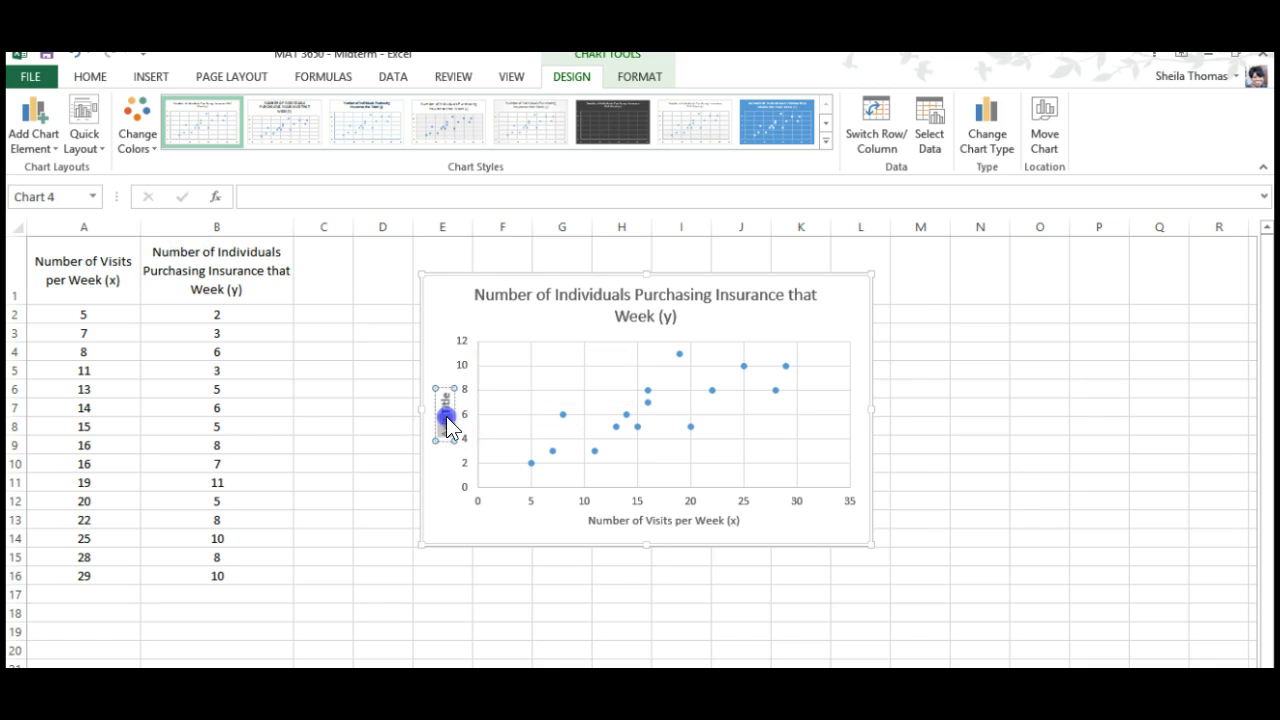
pyautogui.write('Number of Indi')
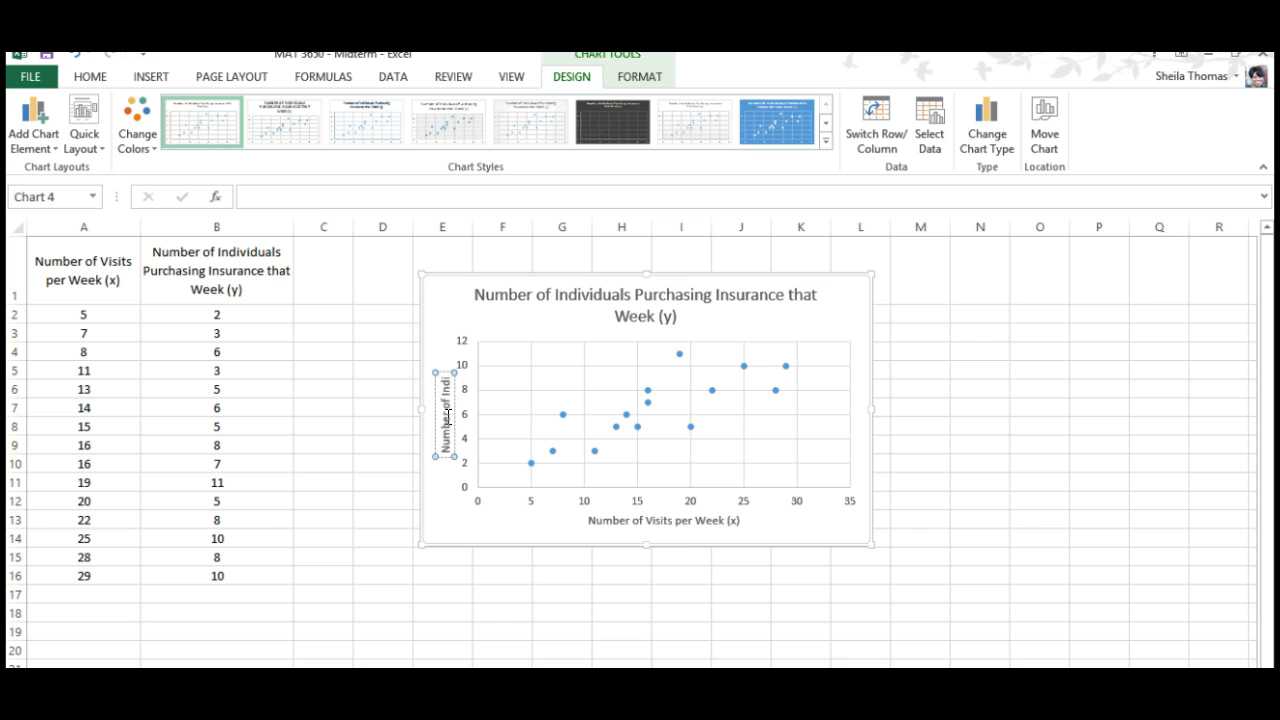
pyautogui.write('viduals Purchasing')
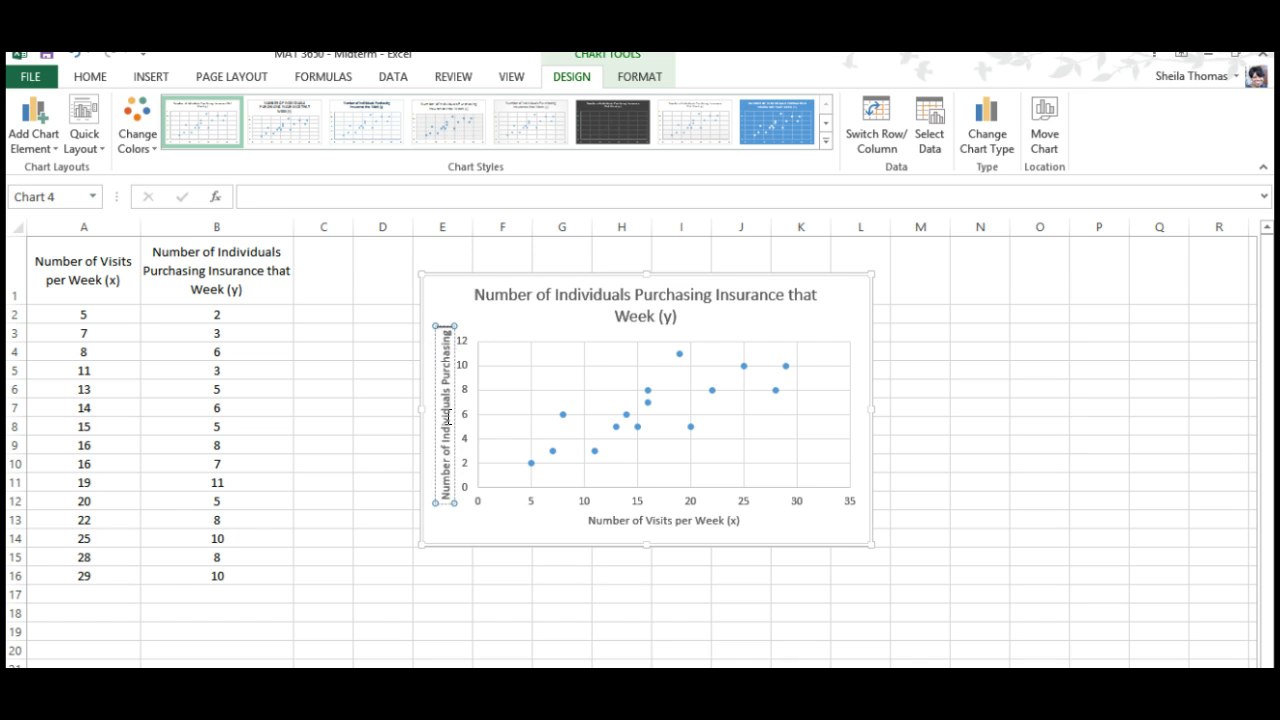
pyautogui.write(' Insur')
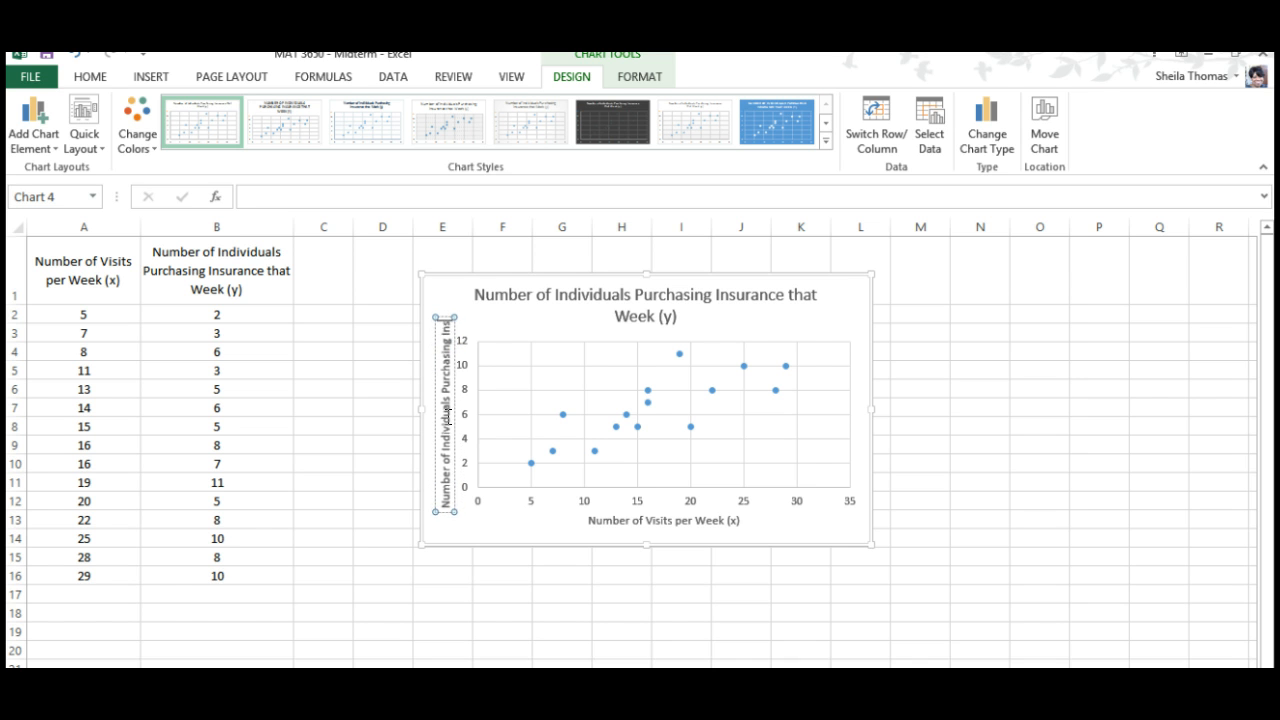
pyautogui.write('ance')
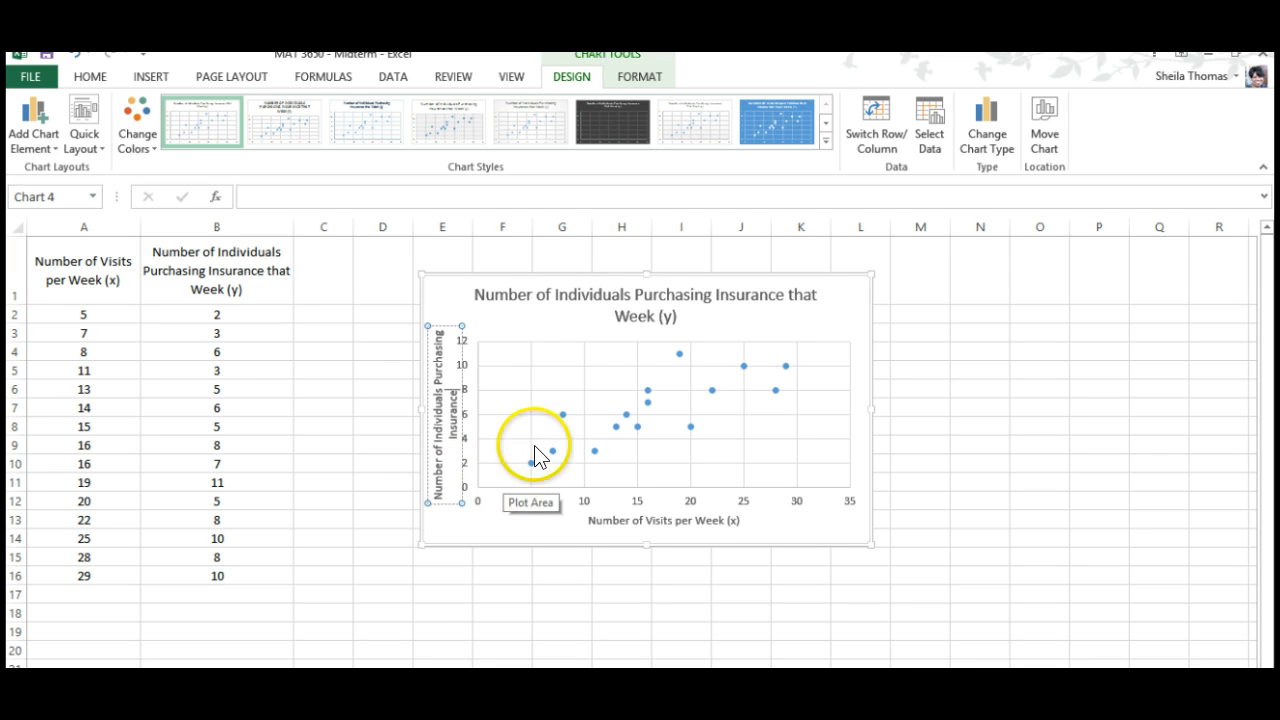
# Replace the scatter chart's title with "Insurance Sales Based on Number of Visits per Week" and deselect the chart.
pyautogui.click(645, 320)
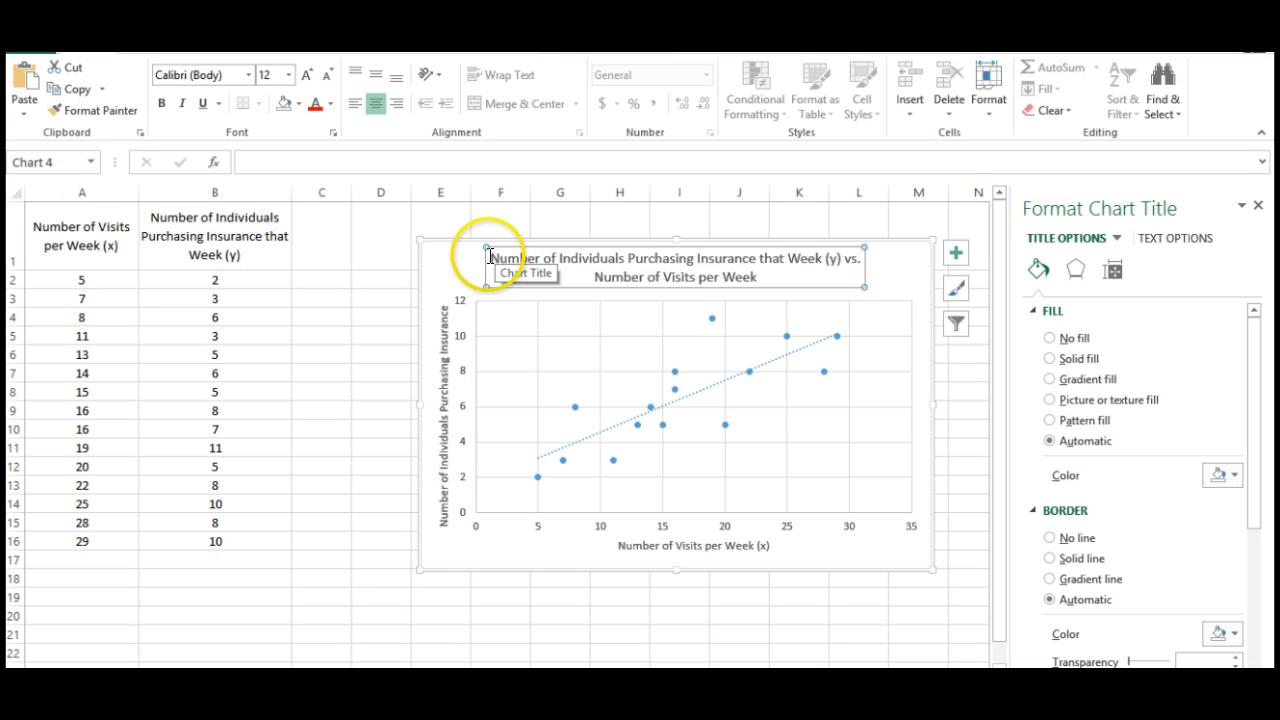
pyautogui.moveTo(489, 258)
pyautogui.mouseDown()
pyautogui.moveTo(769, 273)
pyautogui.moveTo(546, 249)
pyautogui.moveTo(487, 262)
pyautogui.mouseUp()
pyautogui.click(769, 273)
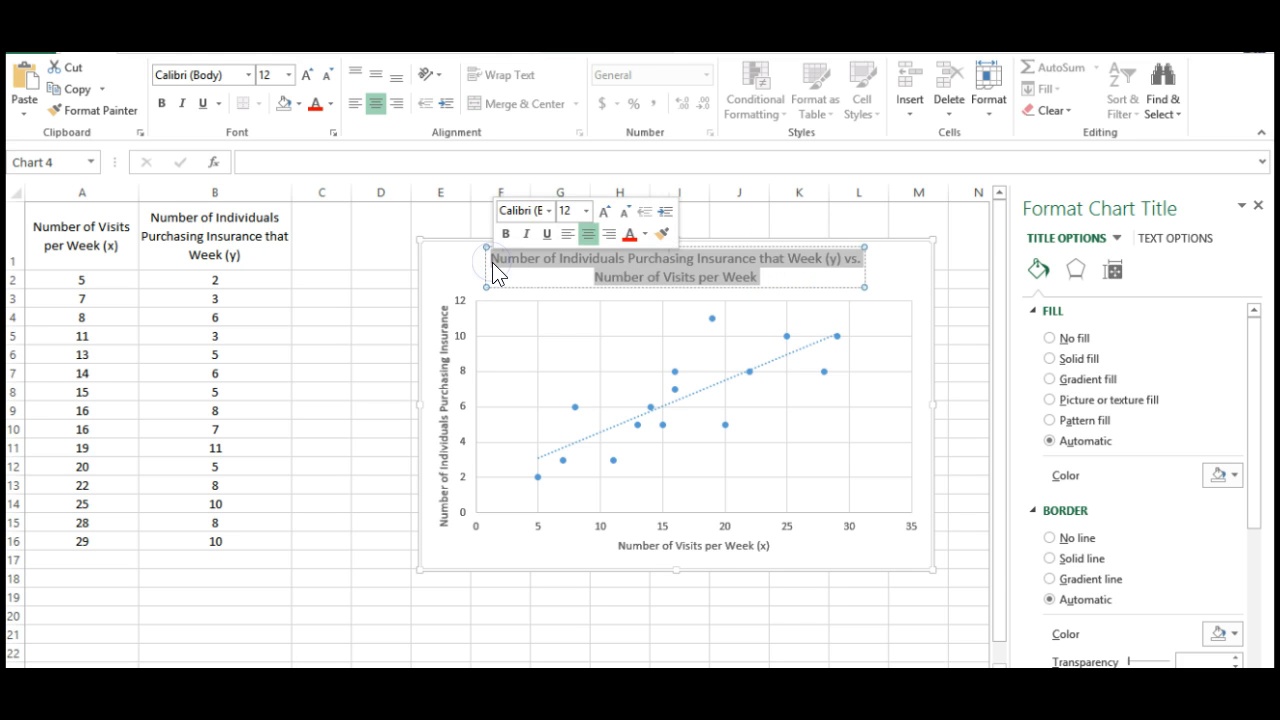
pyautogui.write('Sa')
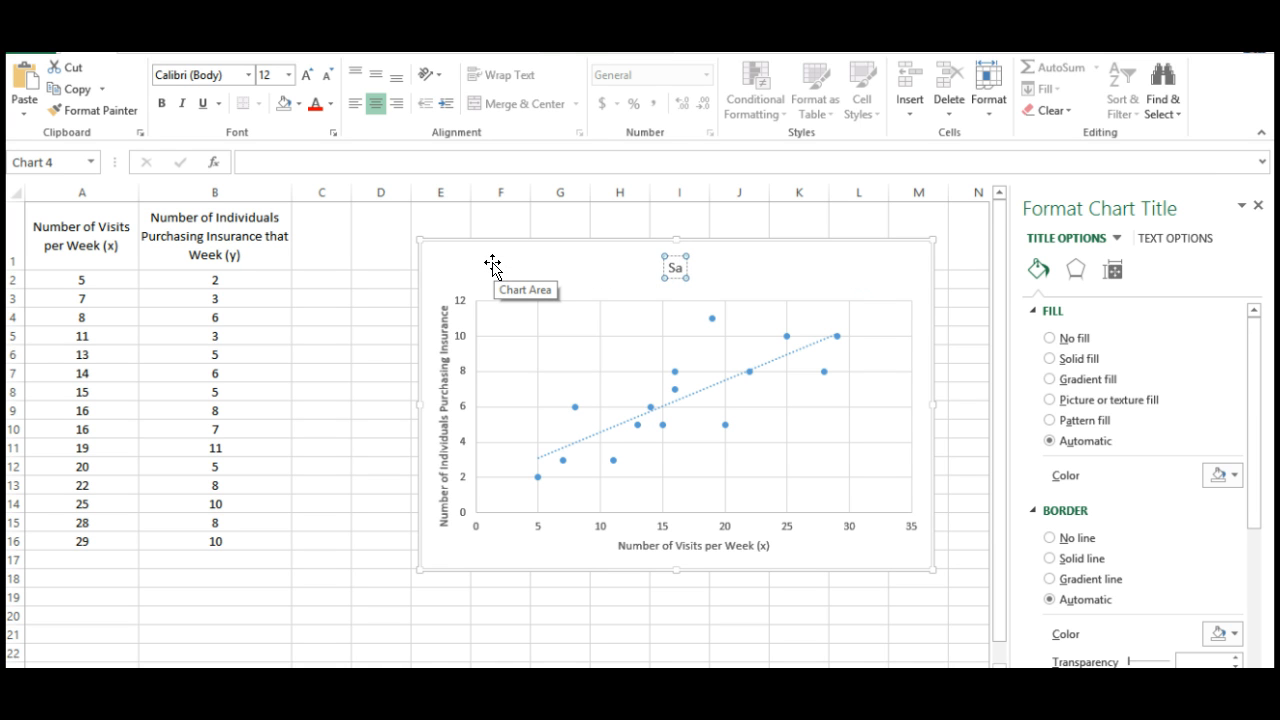
pyautogui.press('BackSpace')
pyautogui.press('BackSpace')
pyautogui.write('Insurance Sa')
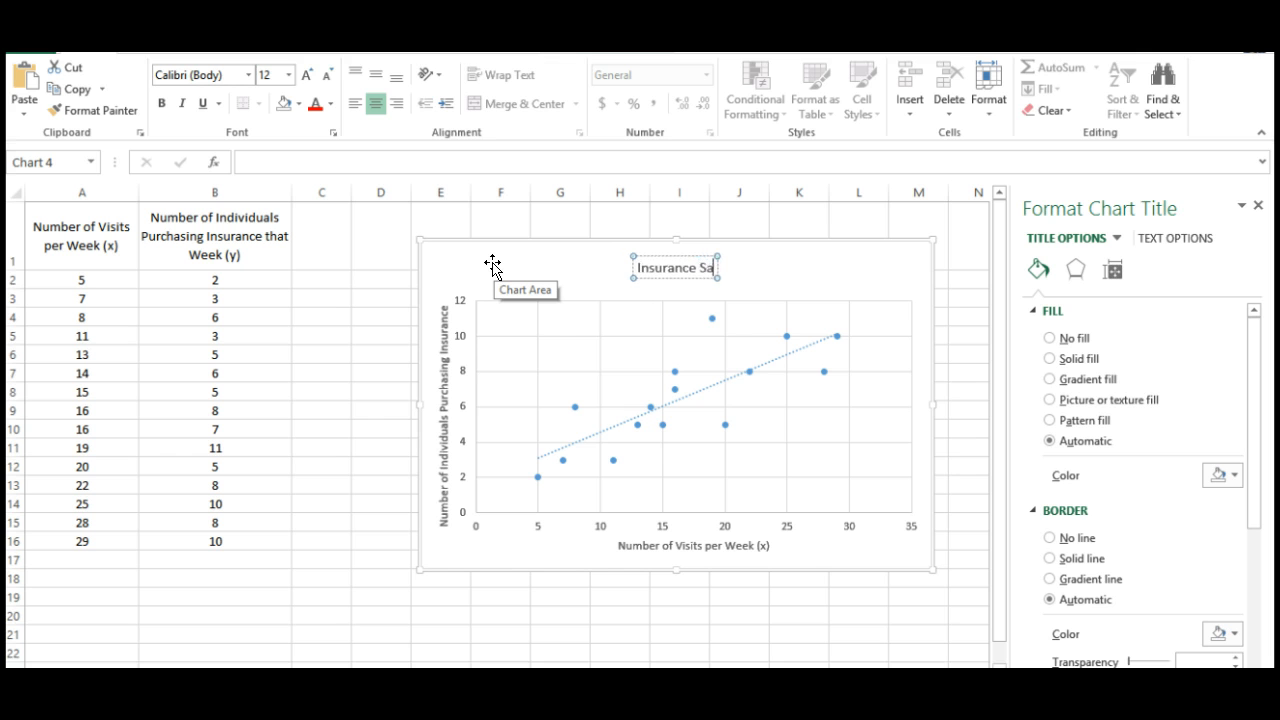
pyautogui.write('les')
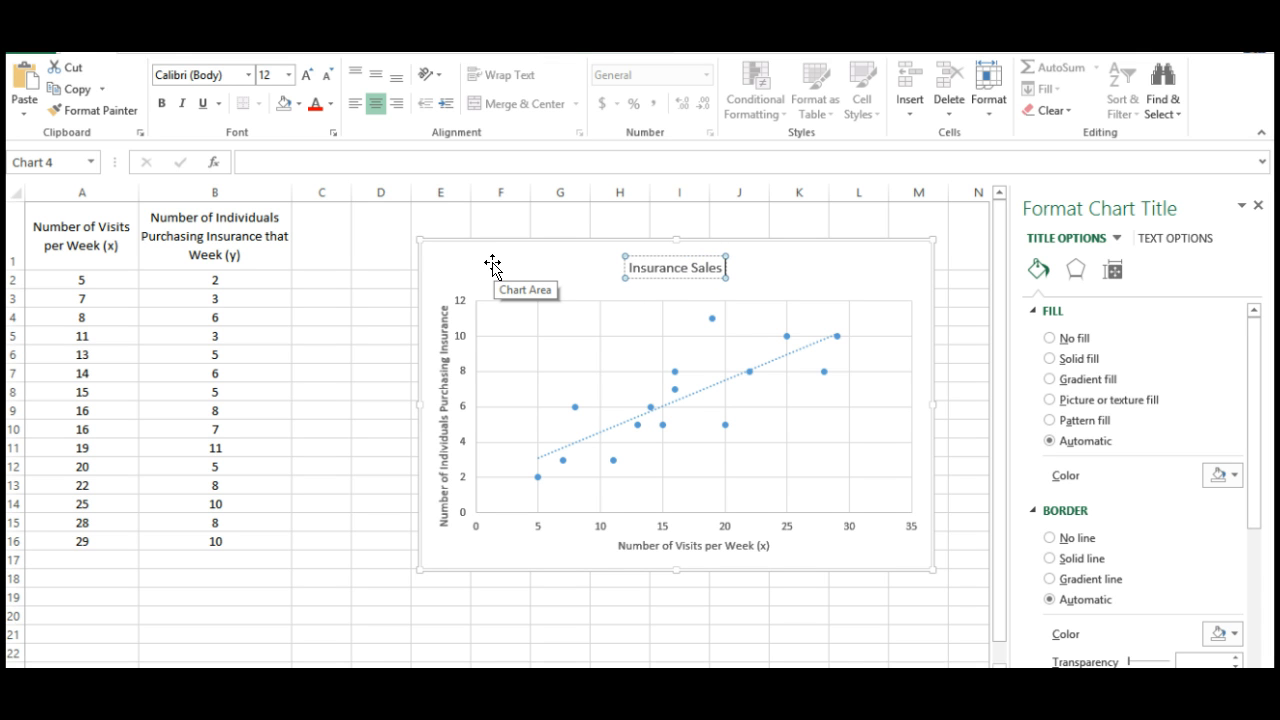
pyautogui.write(' Based o')
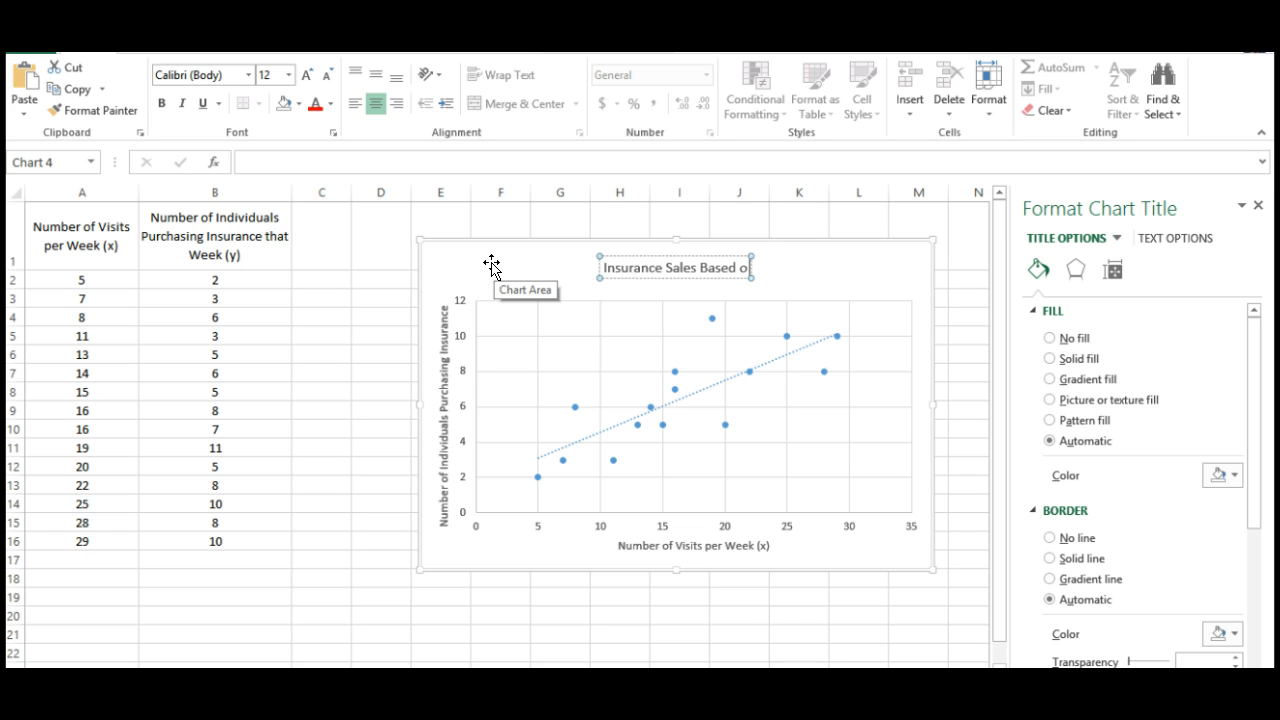
pyautogui.press('BackSpace')
pyautogui.write('on B')
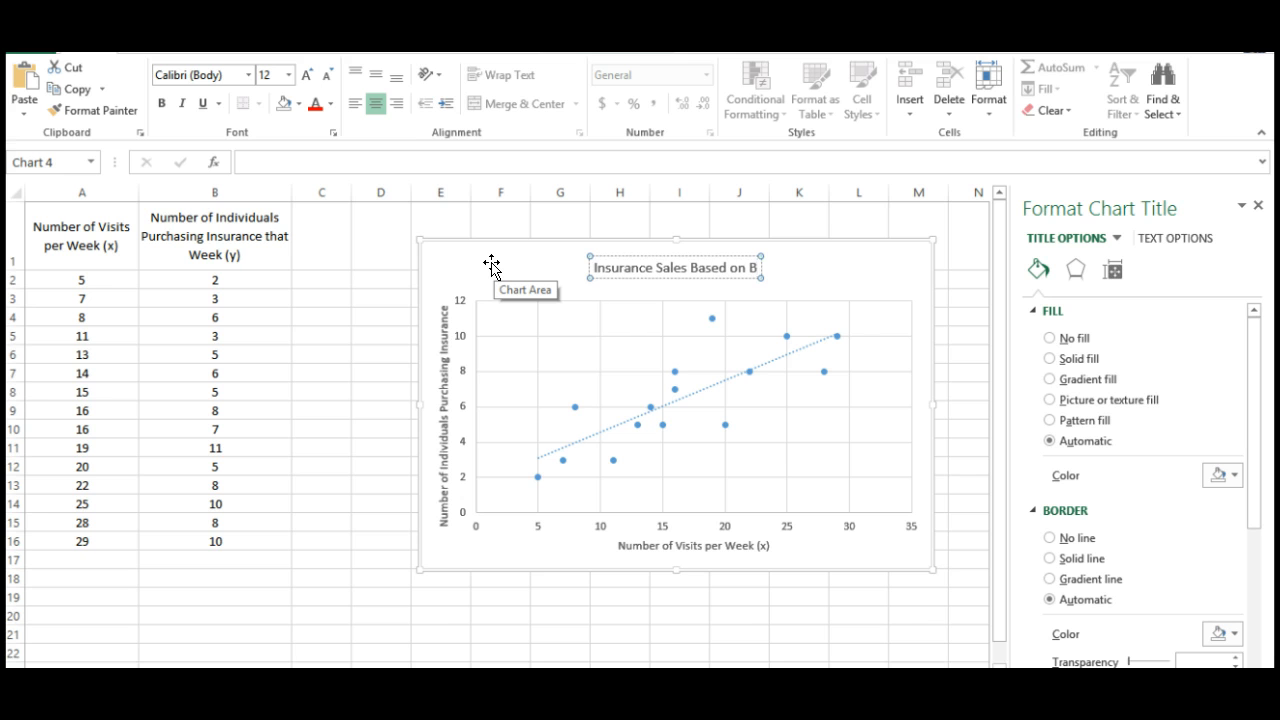
pyautogui.press('BackSpace')
pyautogui.write('Number of')
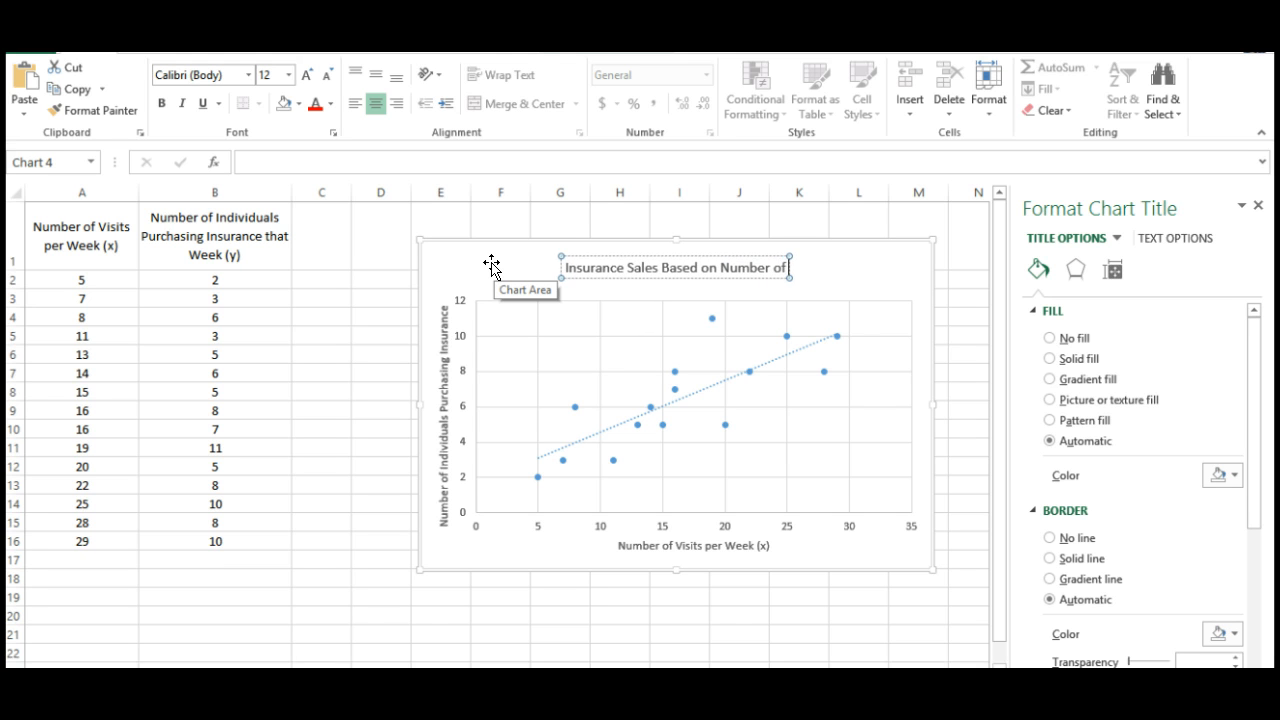
pyautogui.write(' Visits')
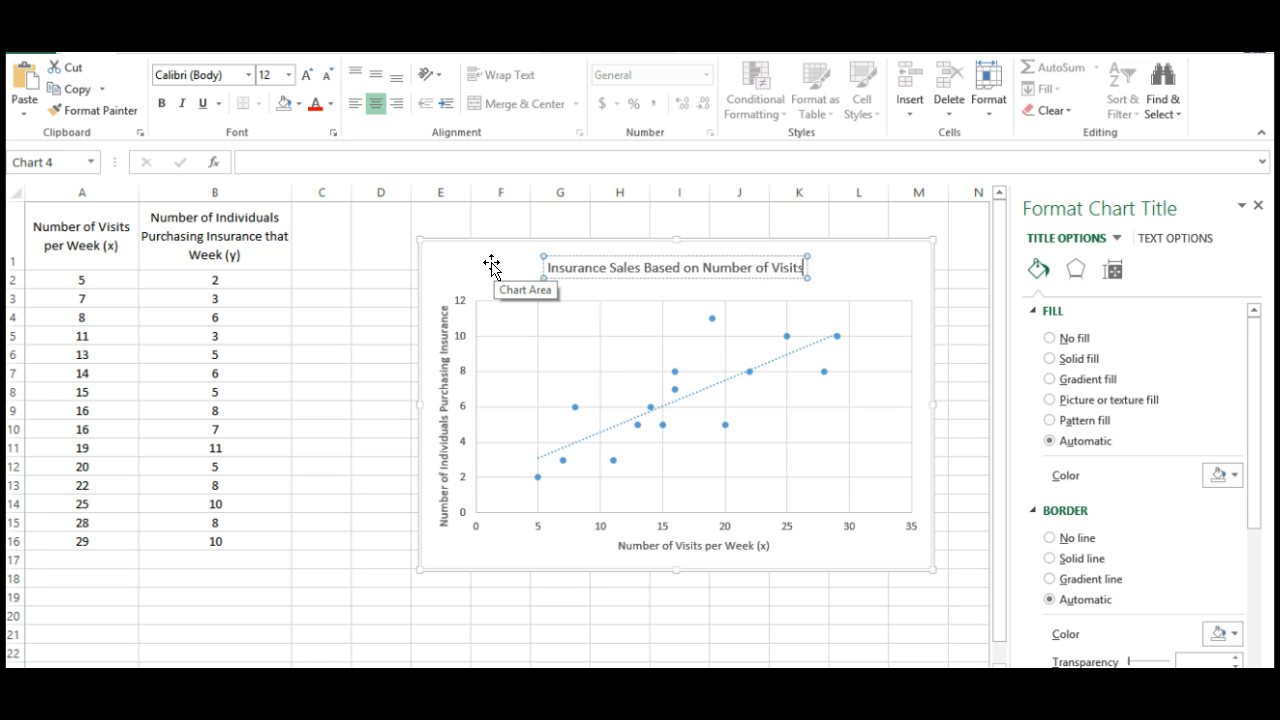
pyautogui.write(' per Week')
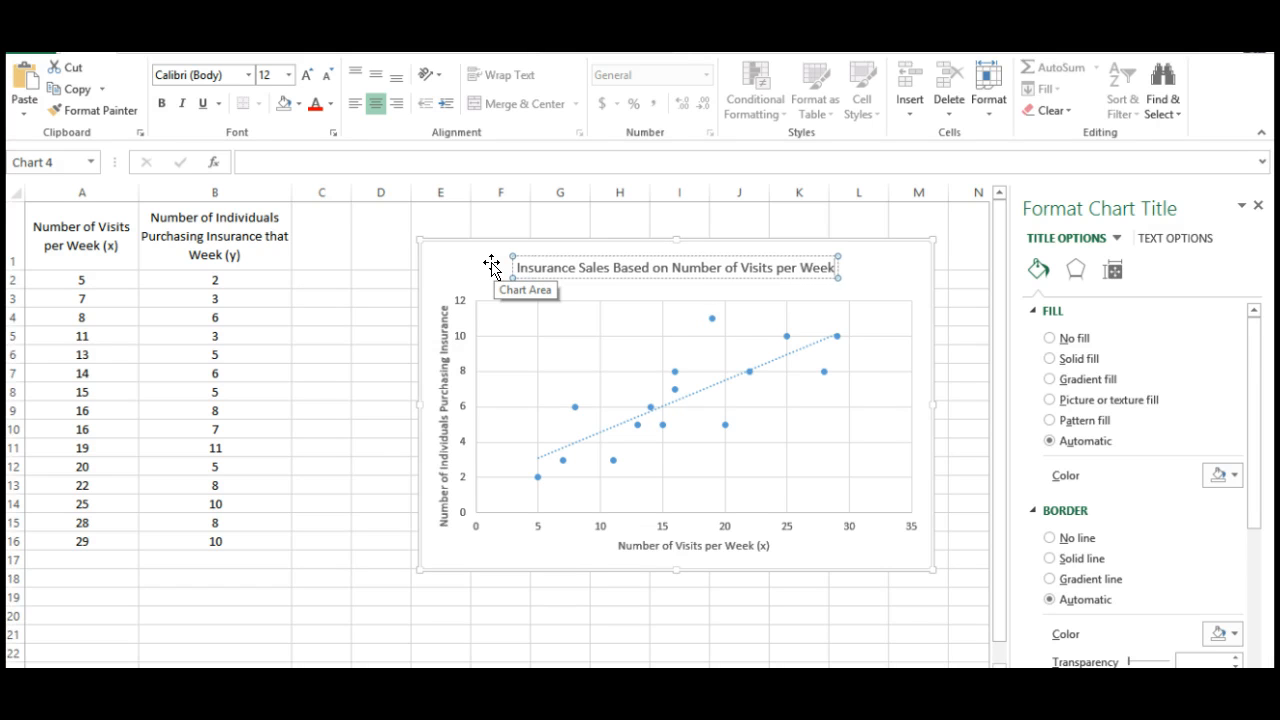
pyautogui.click(921, 298)
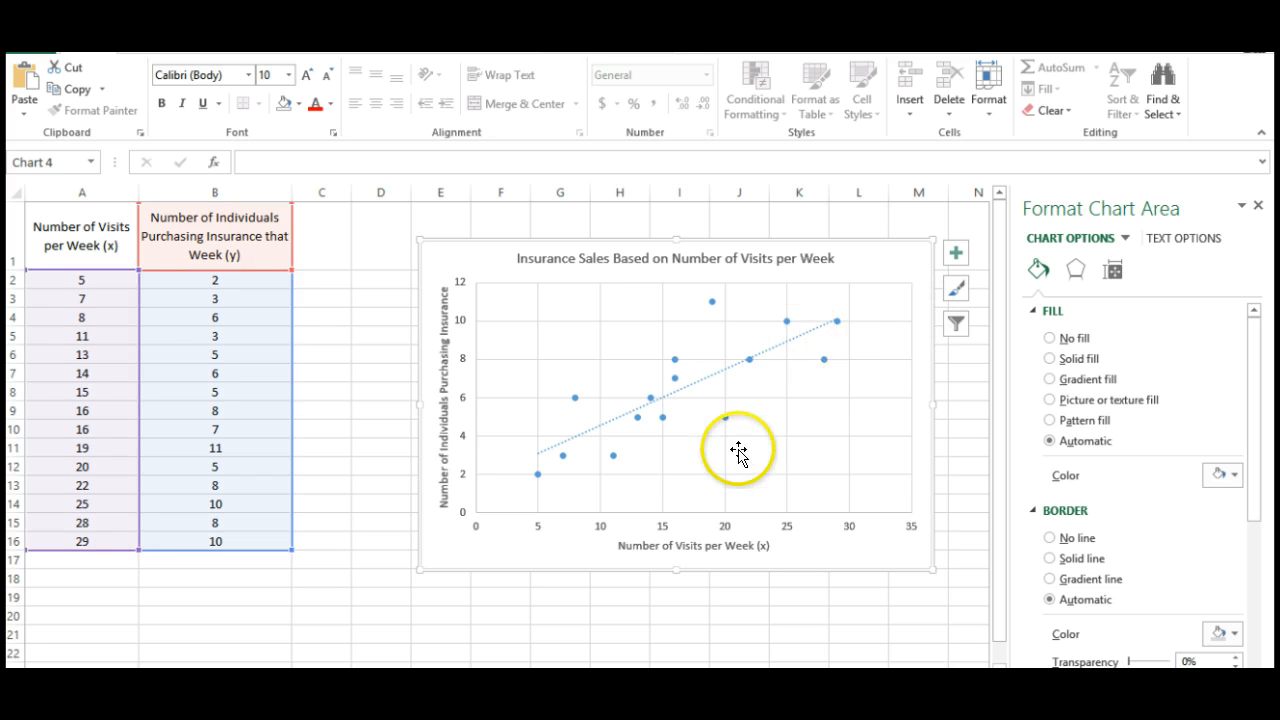
pyautogui.click(606, 616)
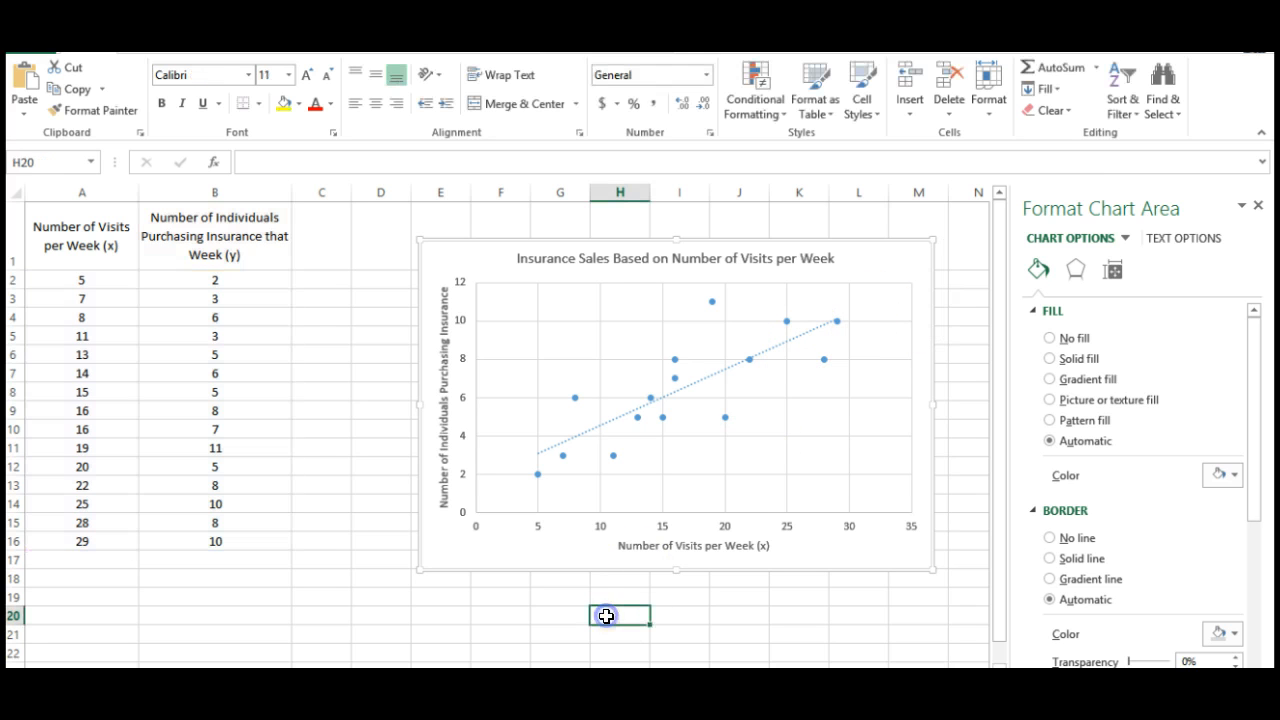
# Delete the existing trendline from the scatter chart and add a new linear trendline to the data series.
pyautogui.click(783, 343)
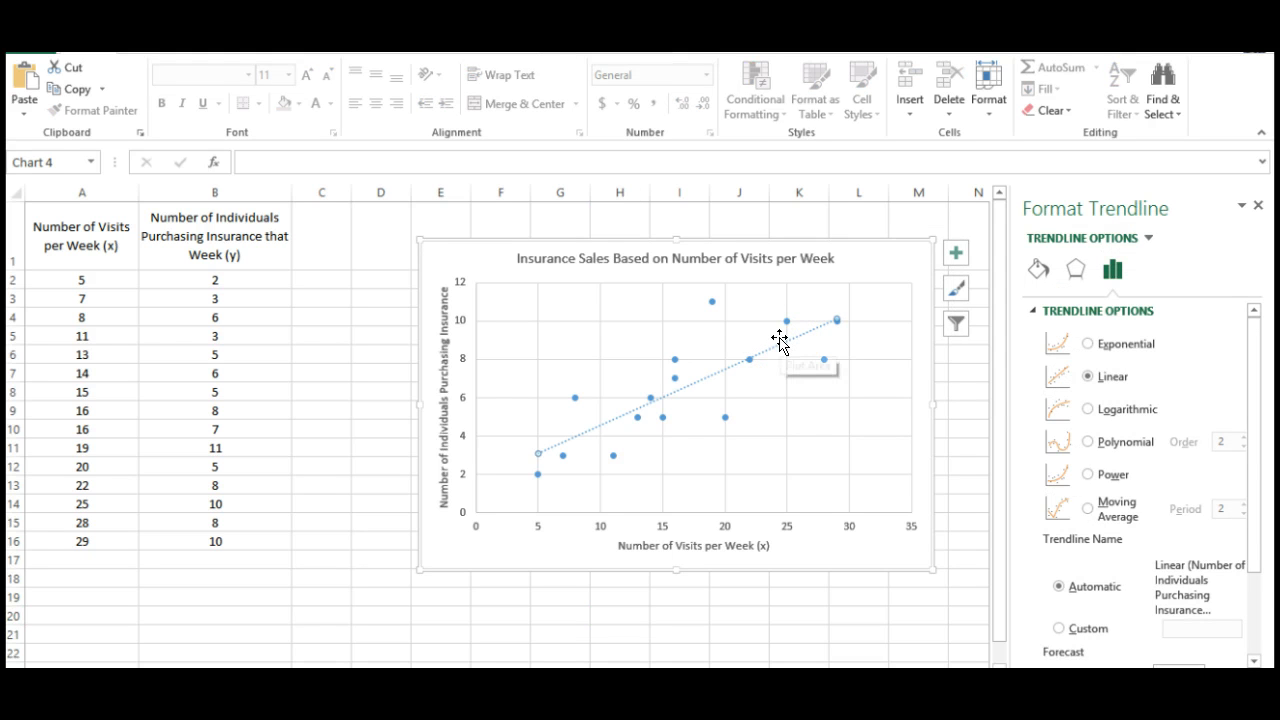
pyautogui.press('Delete')
pyautogui.click(760, 350)
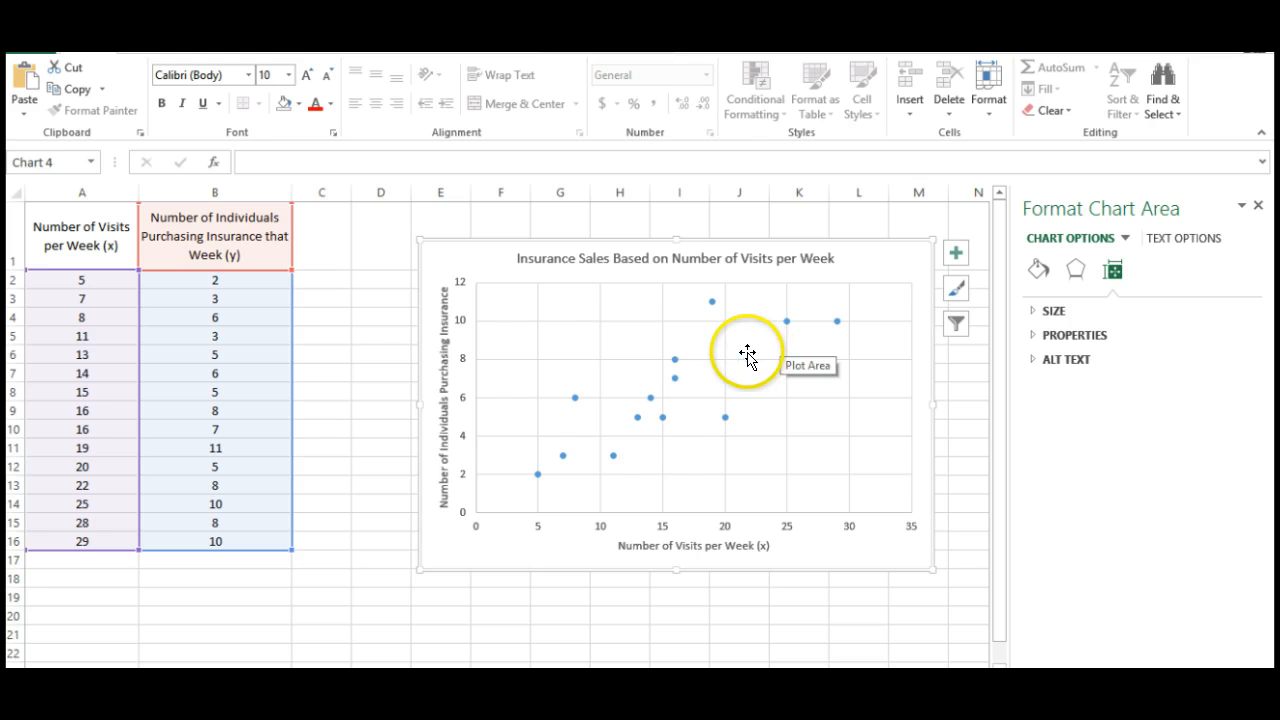
pyautogui.click(747, 359)
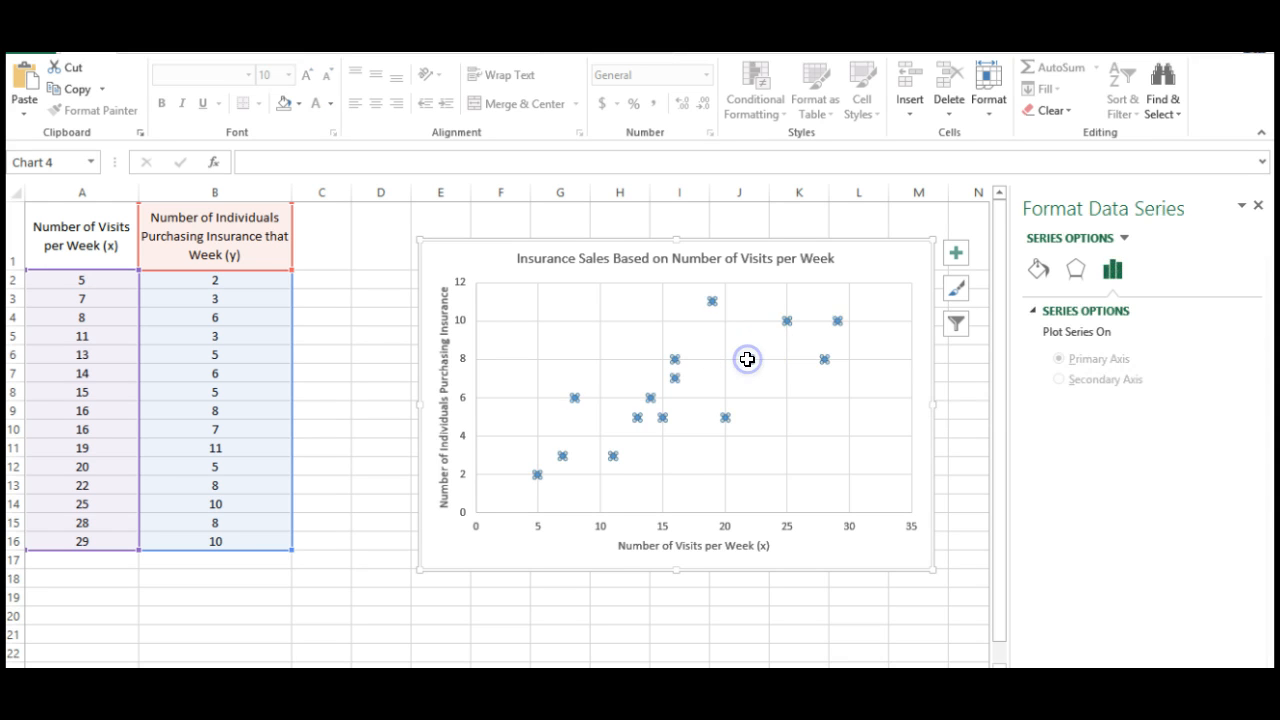
pyautogui.rightClick(748, 359)
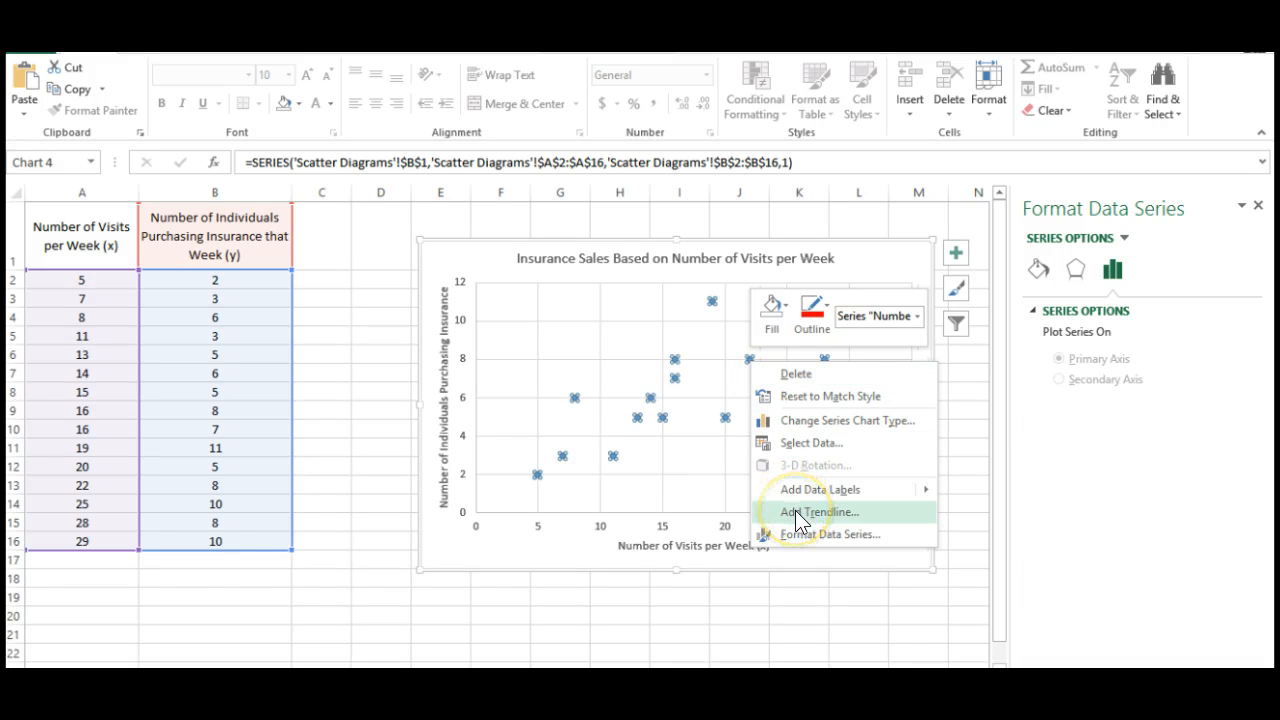
pyautogui.click(818, 512)
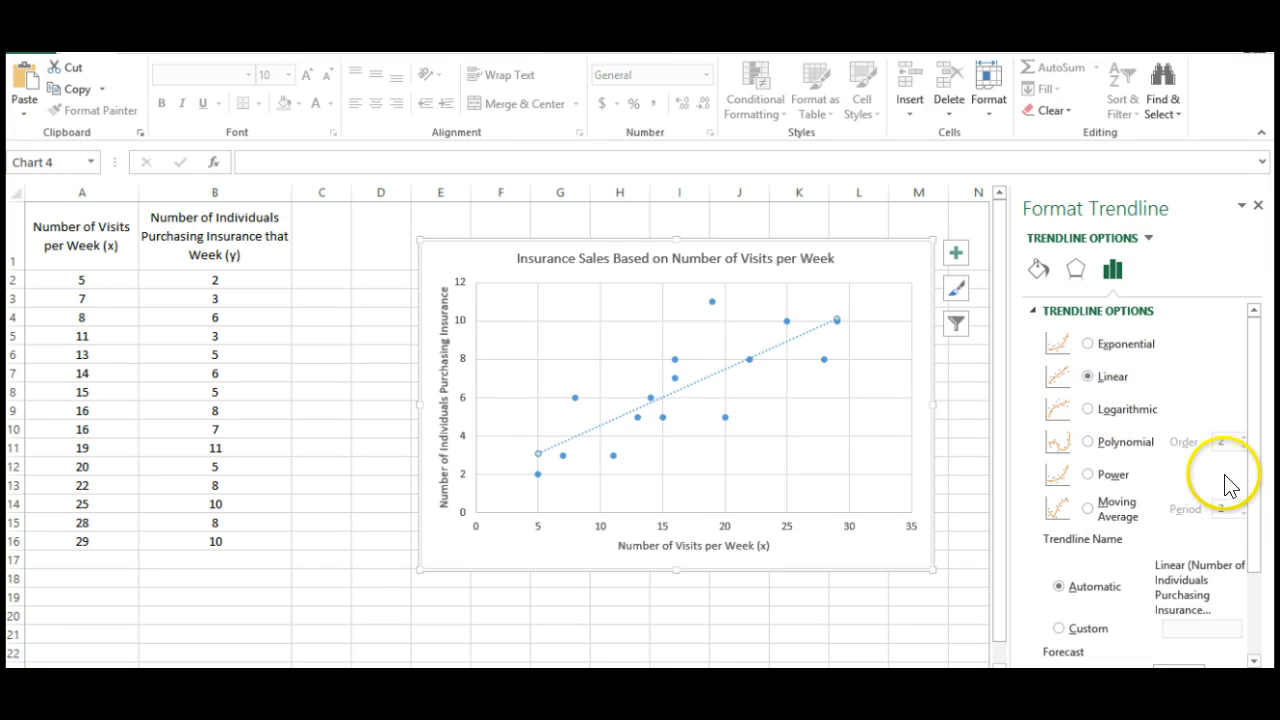
# Display the linear trendline's equation and R-squared value on the scatter chart.
pyautogui.moveTo(1251, 512); pyautogui.dragTo(1257, 617)
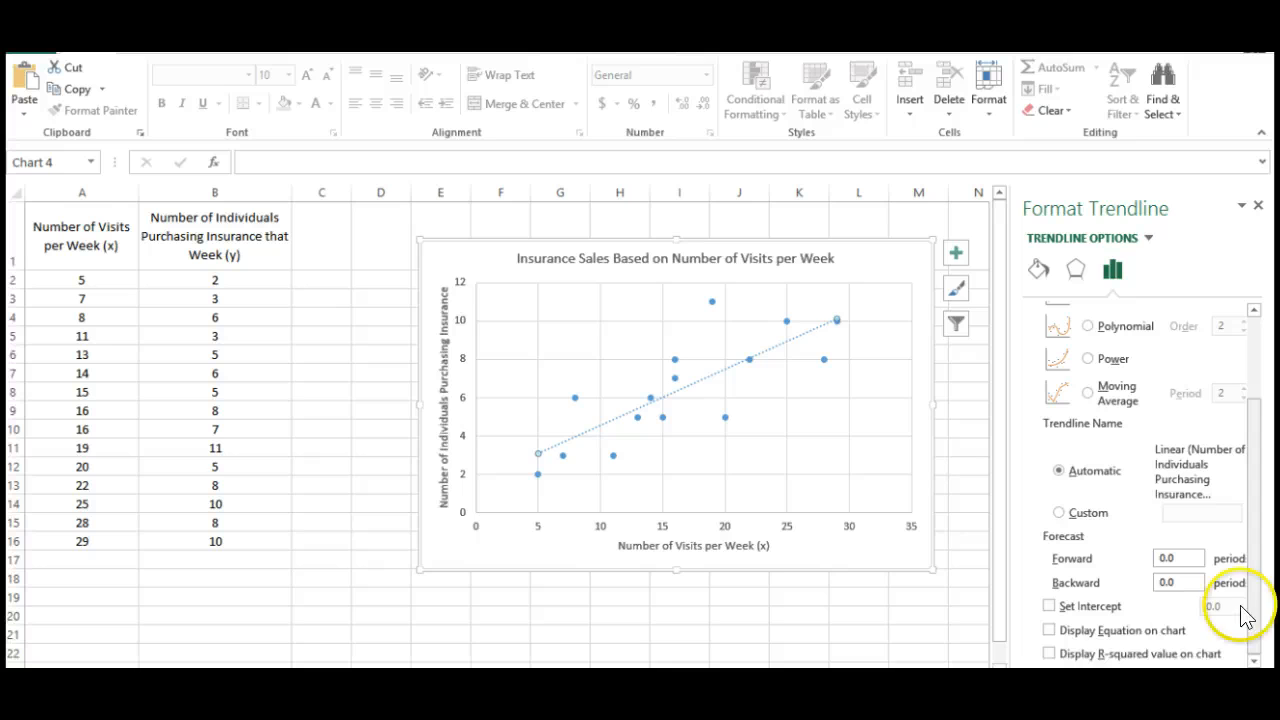
pyautogui.click(1049, 631)
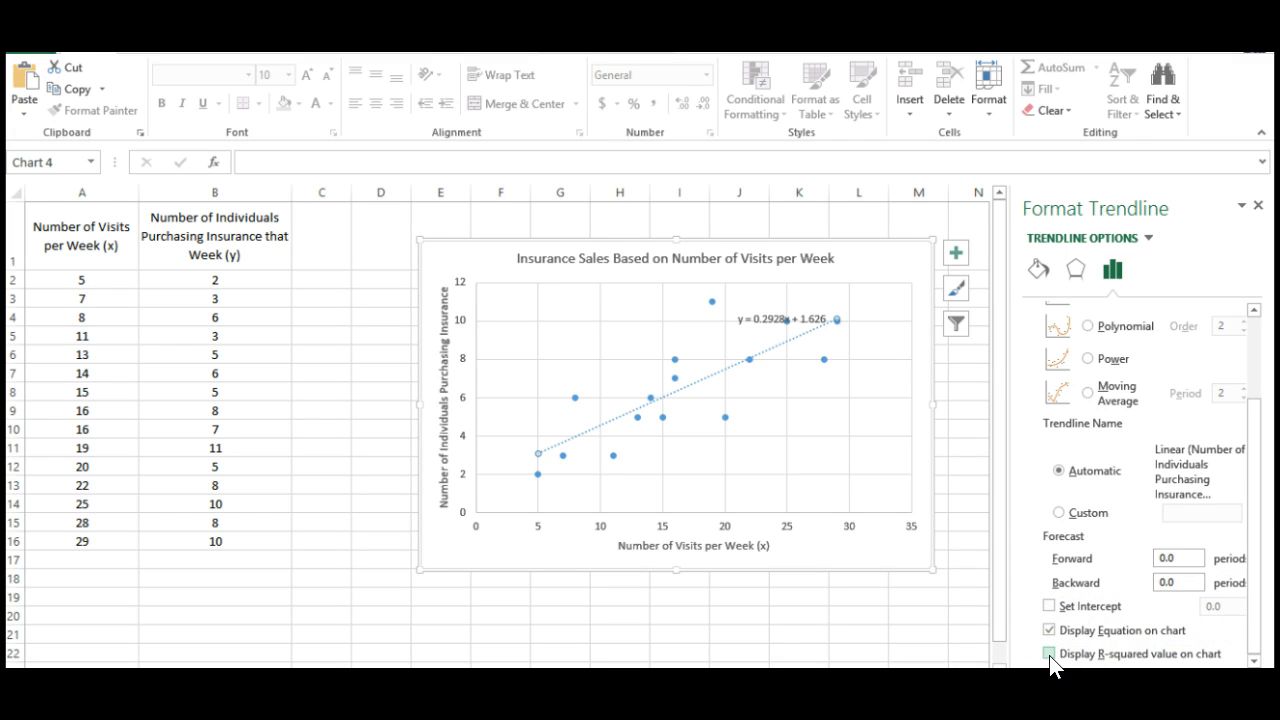
pyautogui.click(1049, 654)
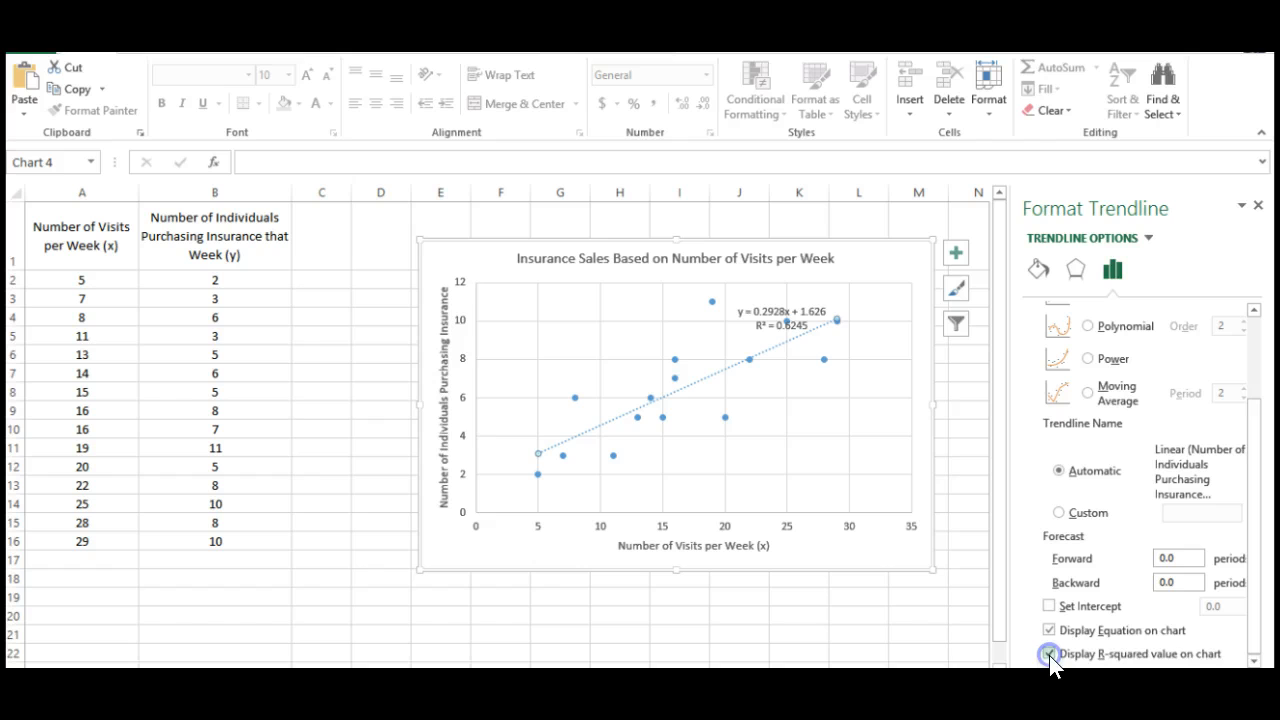
pyautogui.click(943, 645)
# Move the trendline equation label up clear of the data points and shift the chart over beside column B.
pyautogui.click(789, 311)
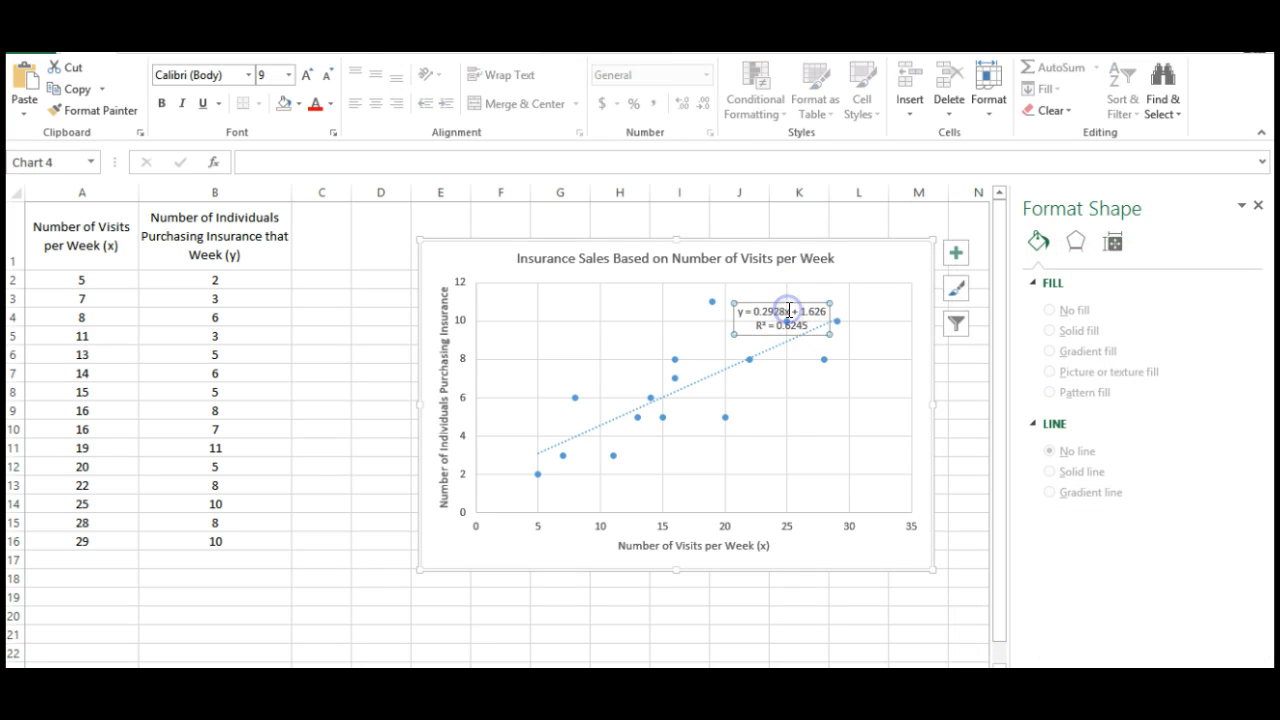
pyautogui.click(806, 300)
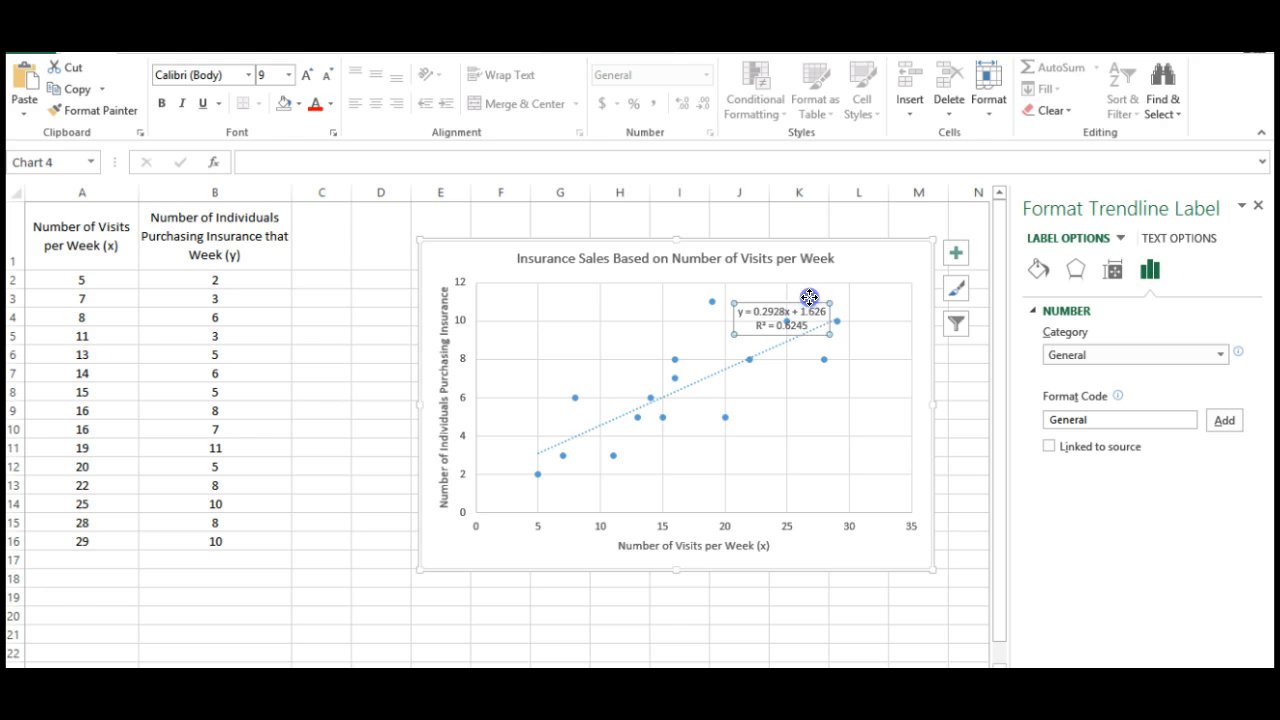
pyautogui.moveTo(809, 297); pyautogui.dragTo(824, 284)
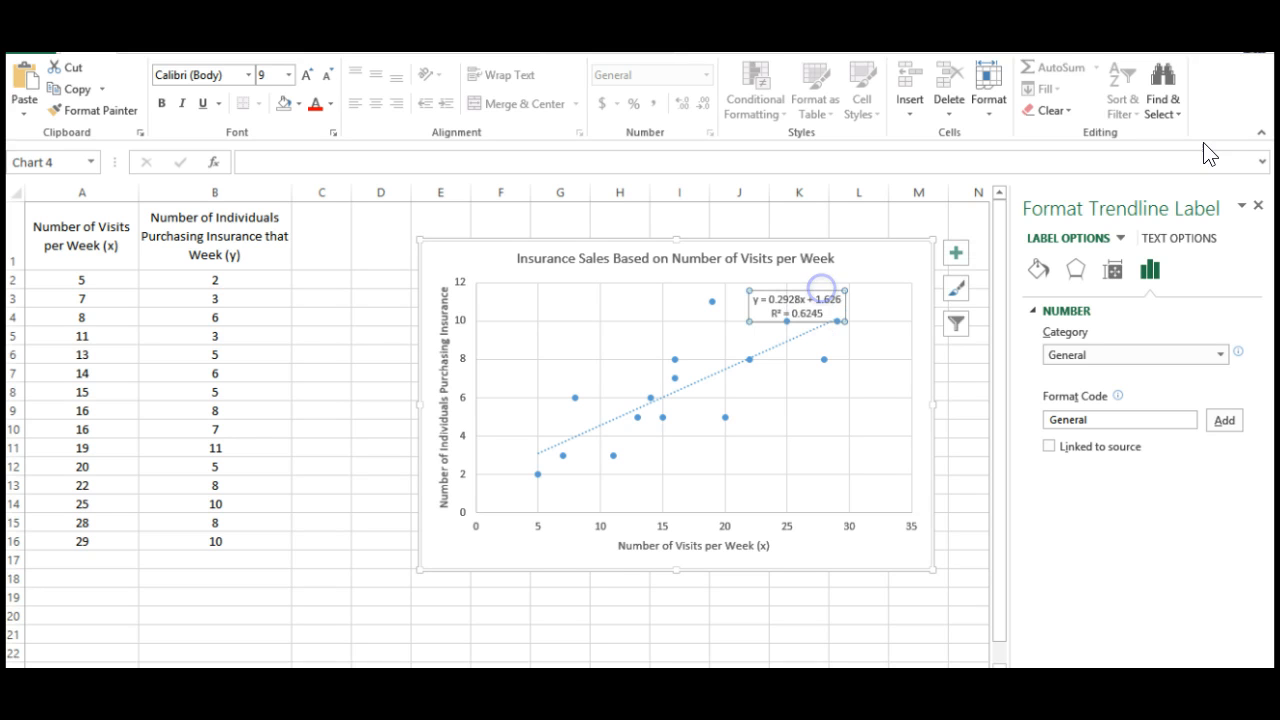
pyautogui.click(1255, 205)
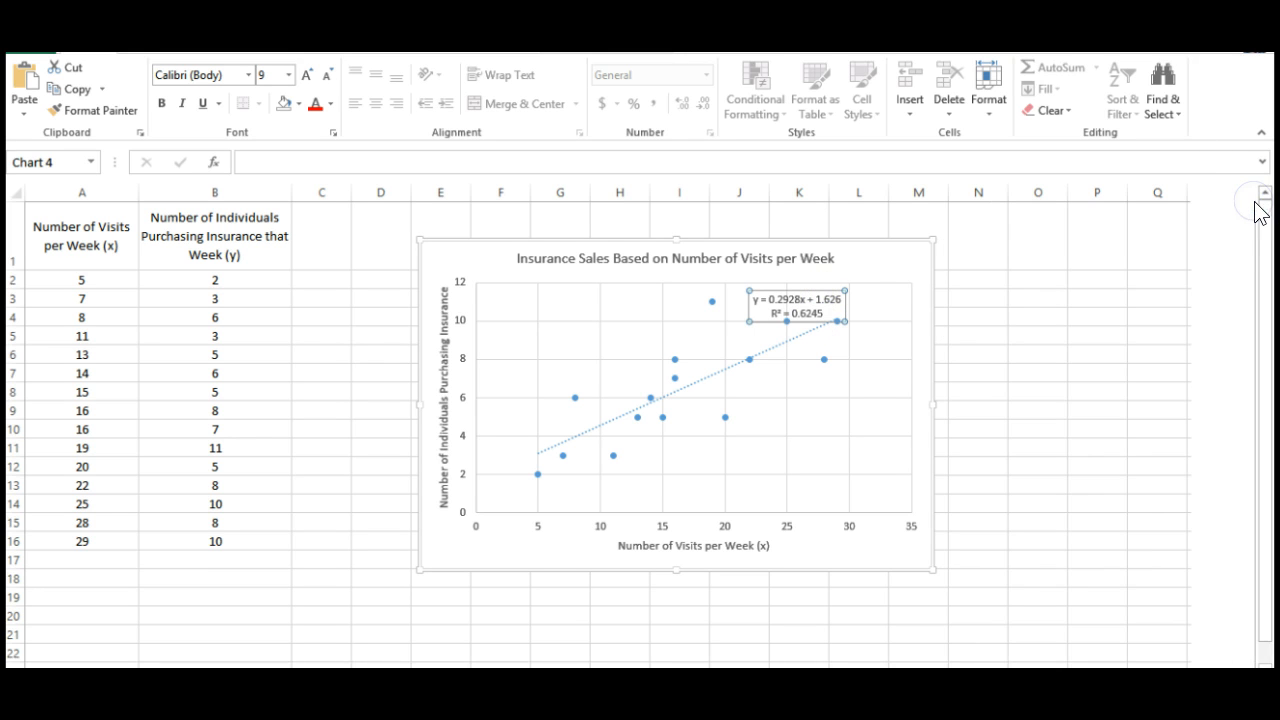
pyautogui.click(819, 289)
pyautogui.moveTo(821, 287); pyautogui.dragTo(840, 277)
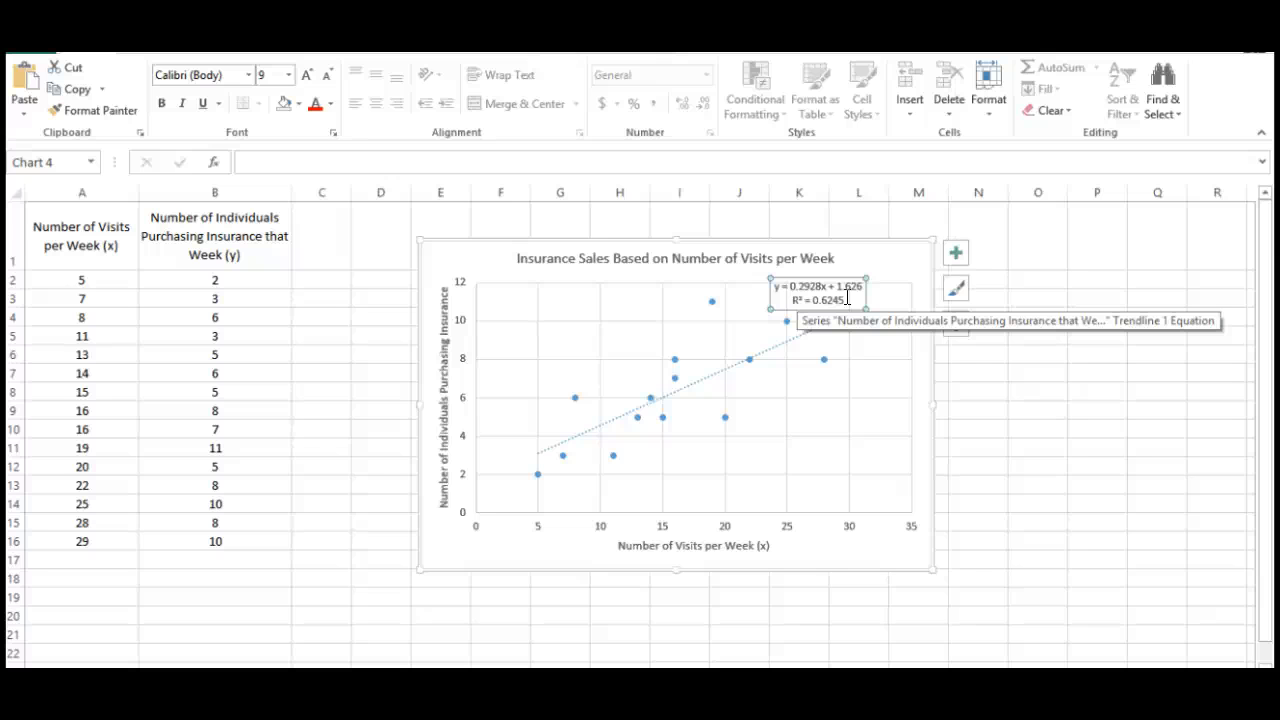
pyautogui.click(846, 298)
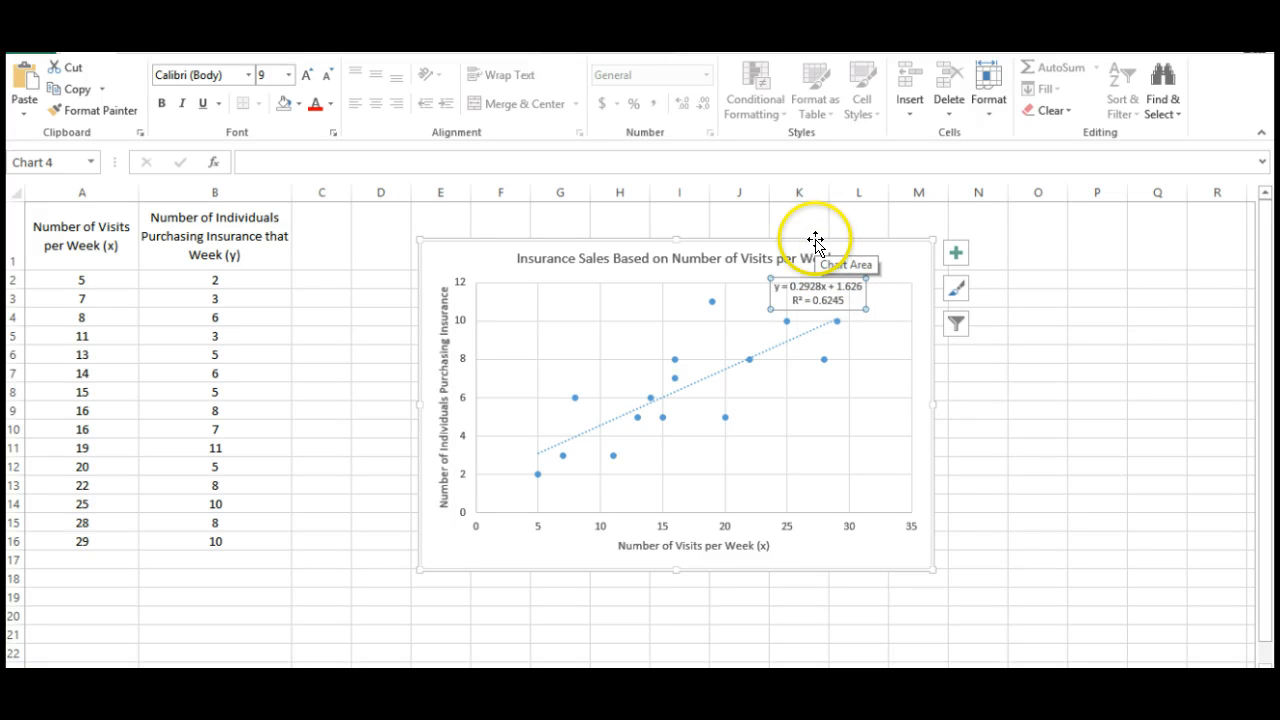
pyautogui.moveTo(816, 242); pyautogui.dragTo(697, 243)
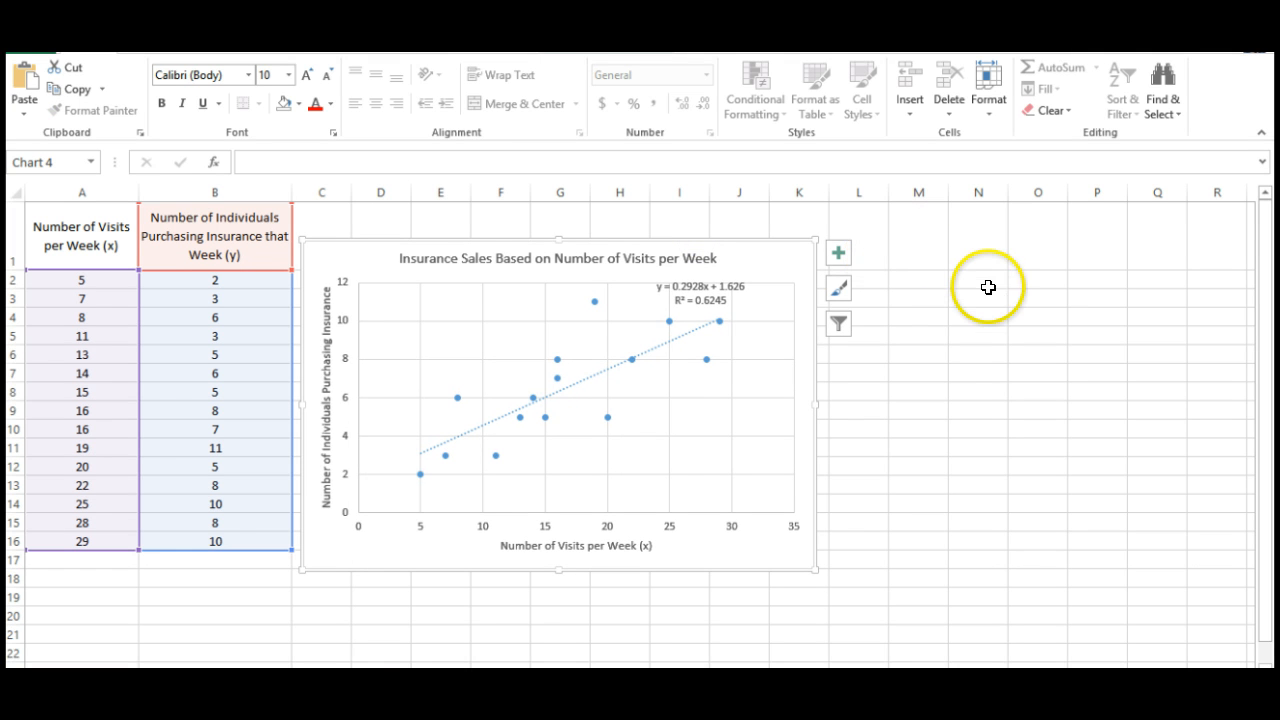
# Start a Regression from the data analysis tools and set its Input Y Range to B2:B16.
pyautogui.click(370, 42)
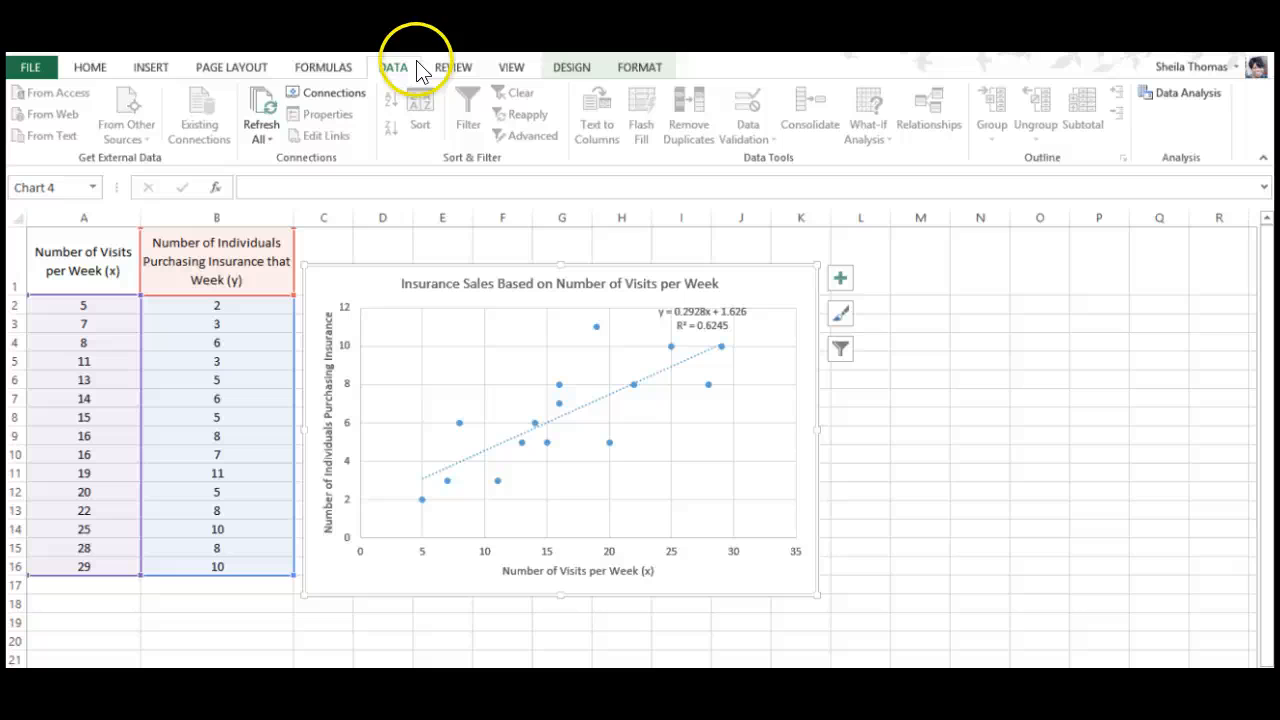
pyautogui.click(1163, 90)
pyautogui.moveTo(640, 366); pyautogui.dragTo(1090, 254)
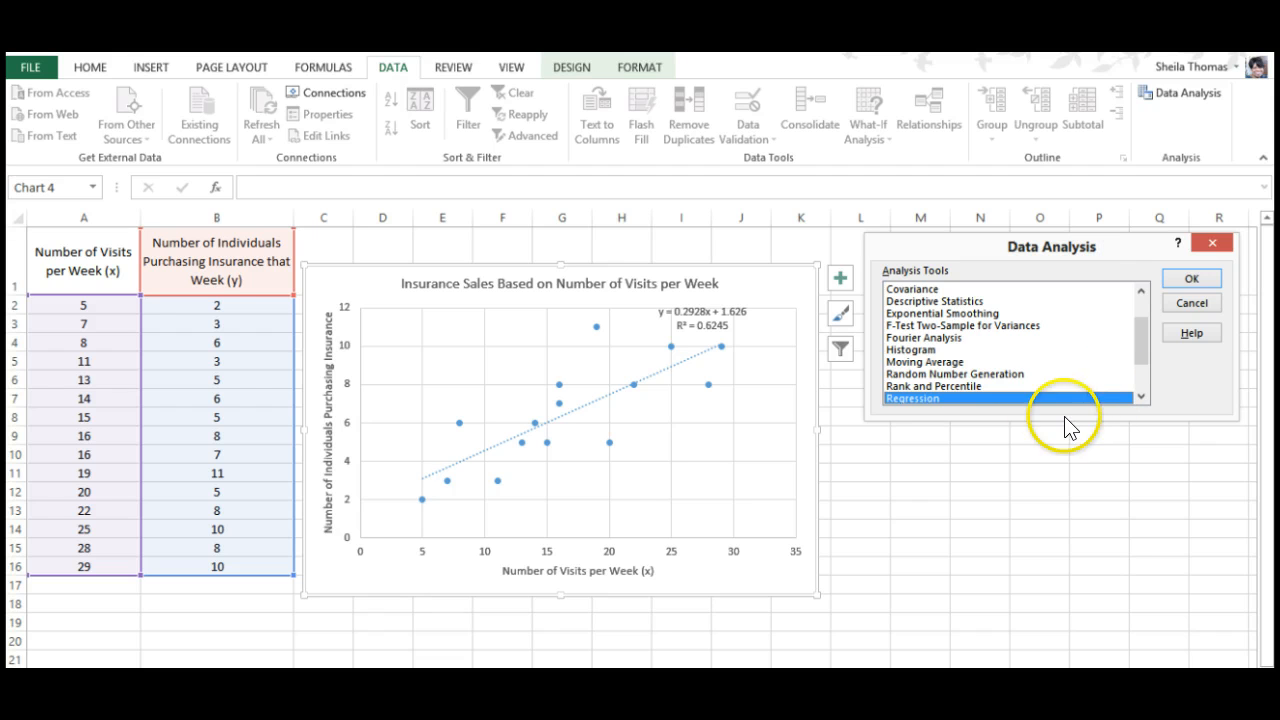
pyautogui.click(1192, 278)
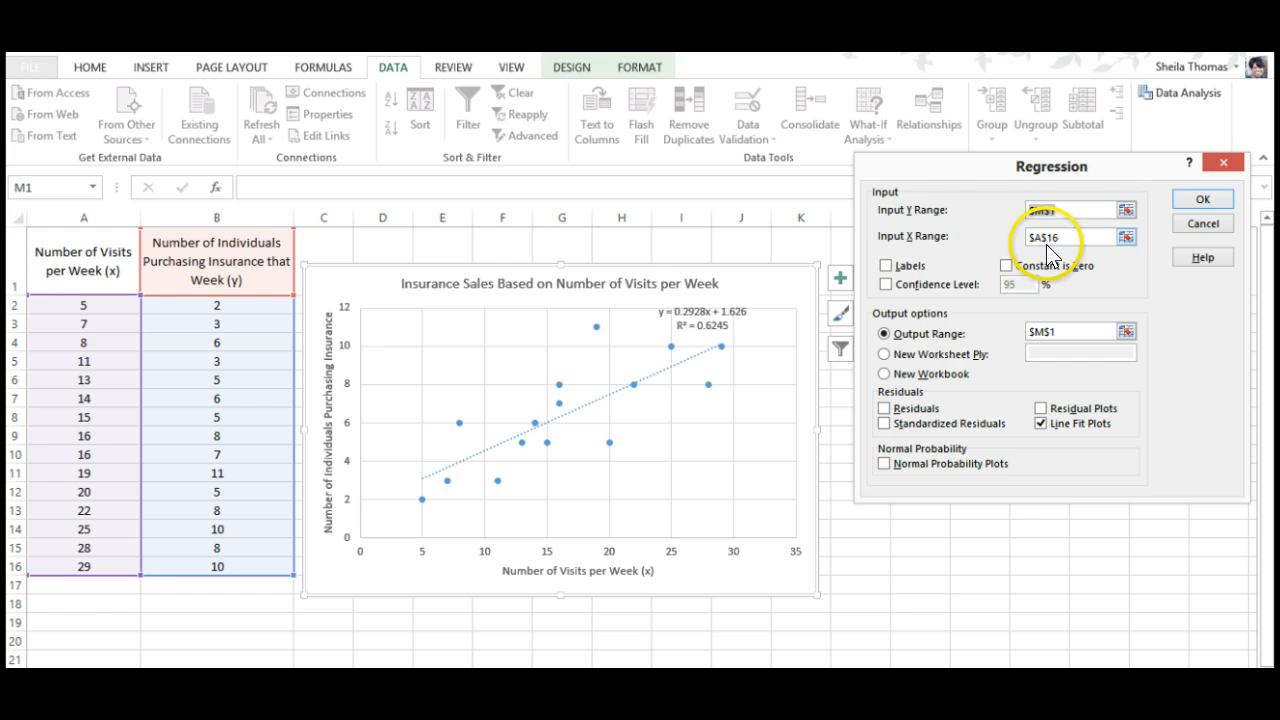
pyautogui.click(1127, 212)
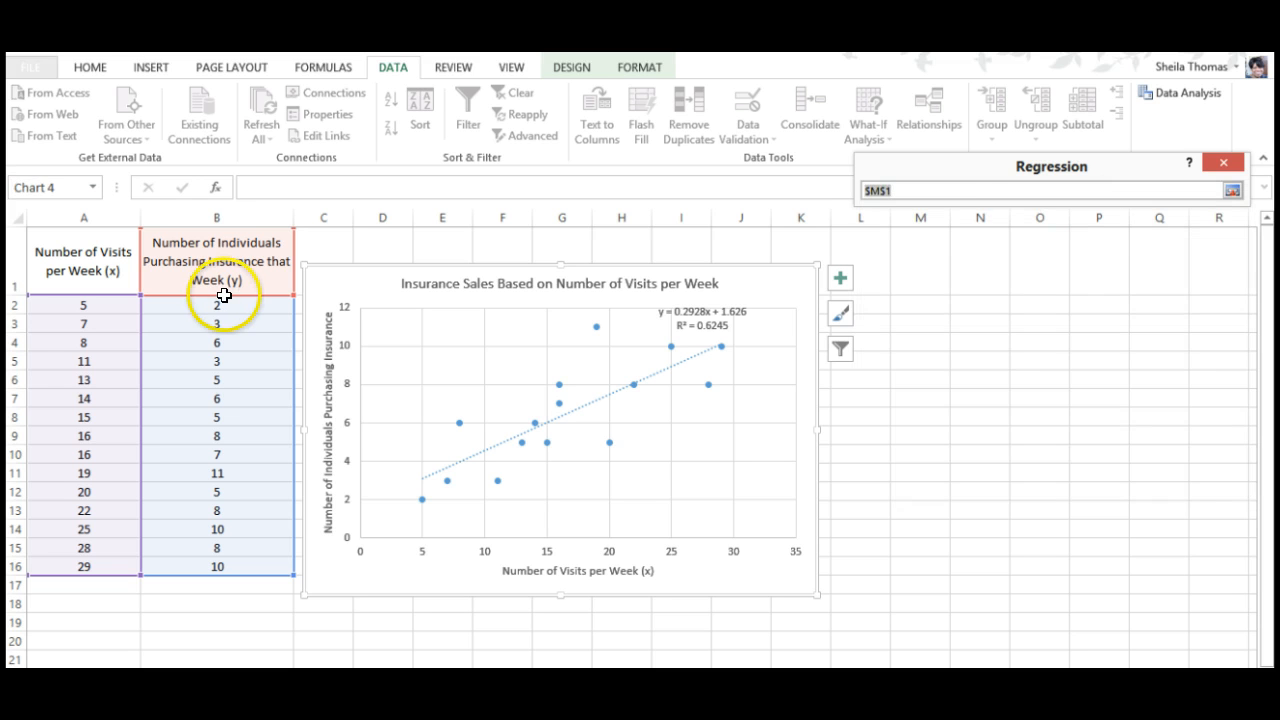
pyautogui.moveTo(226, 303); pyautogui.dragTo(223, 566)
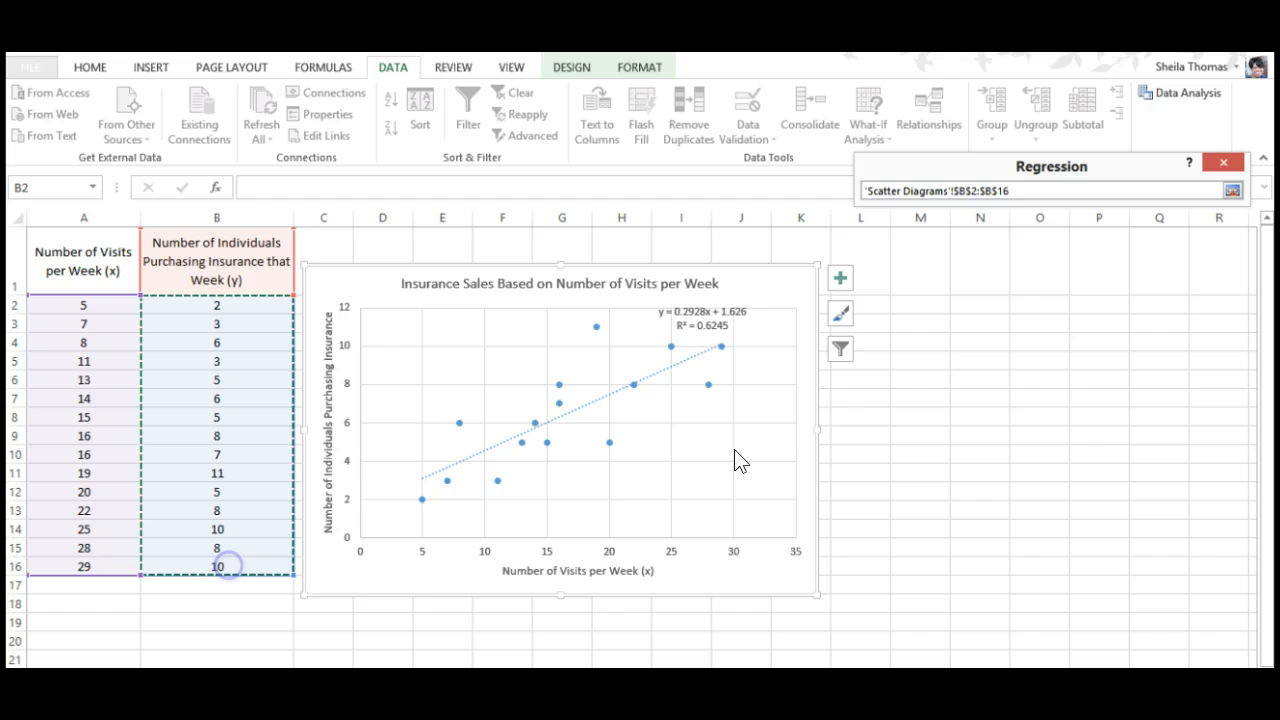
pyautogui.click(1232, 191)
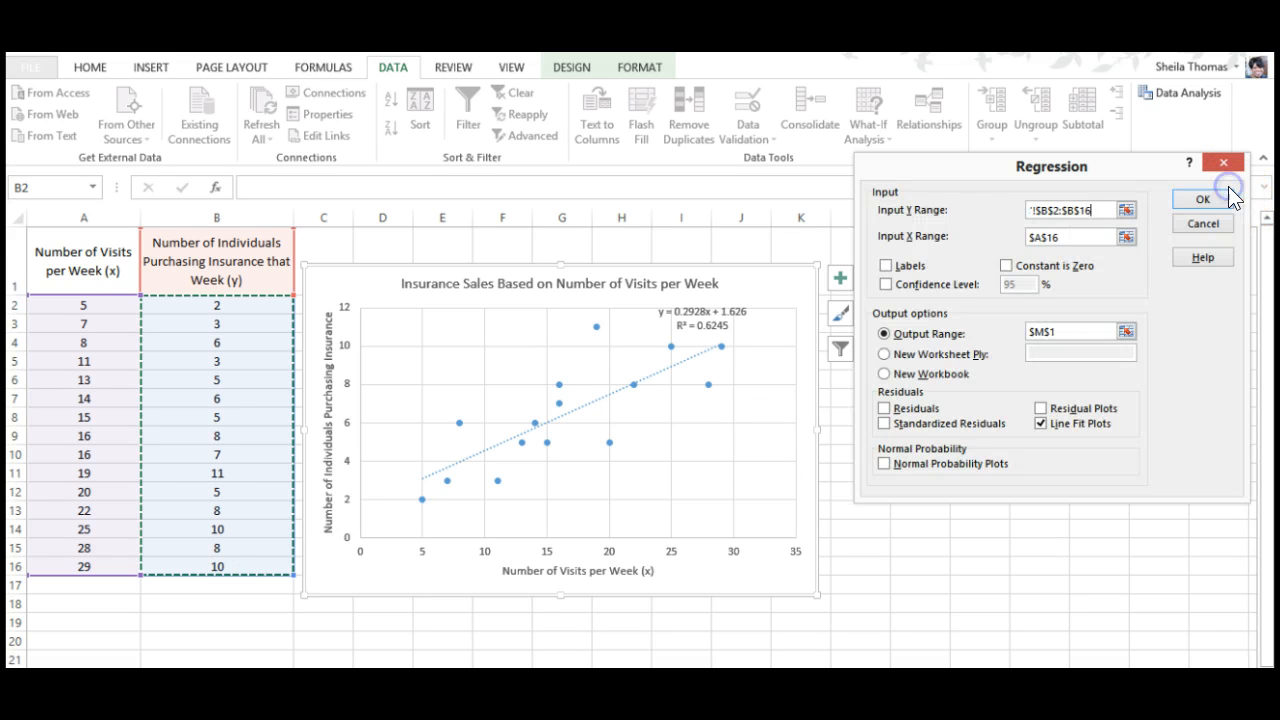
# Try to select the number-of-visits values in column A as the regression's Input X Range.
pyautogui.click(1127, 238)
pyautogui.moveTo(88, 304); pyautogui.dragTo(89, 557)
pyautogui.click(88, 564)
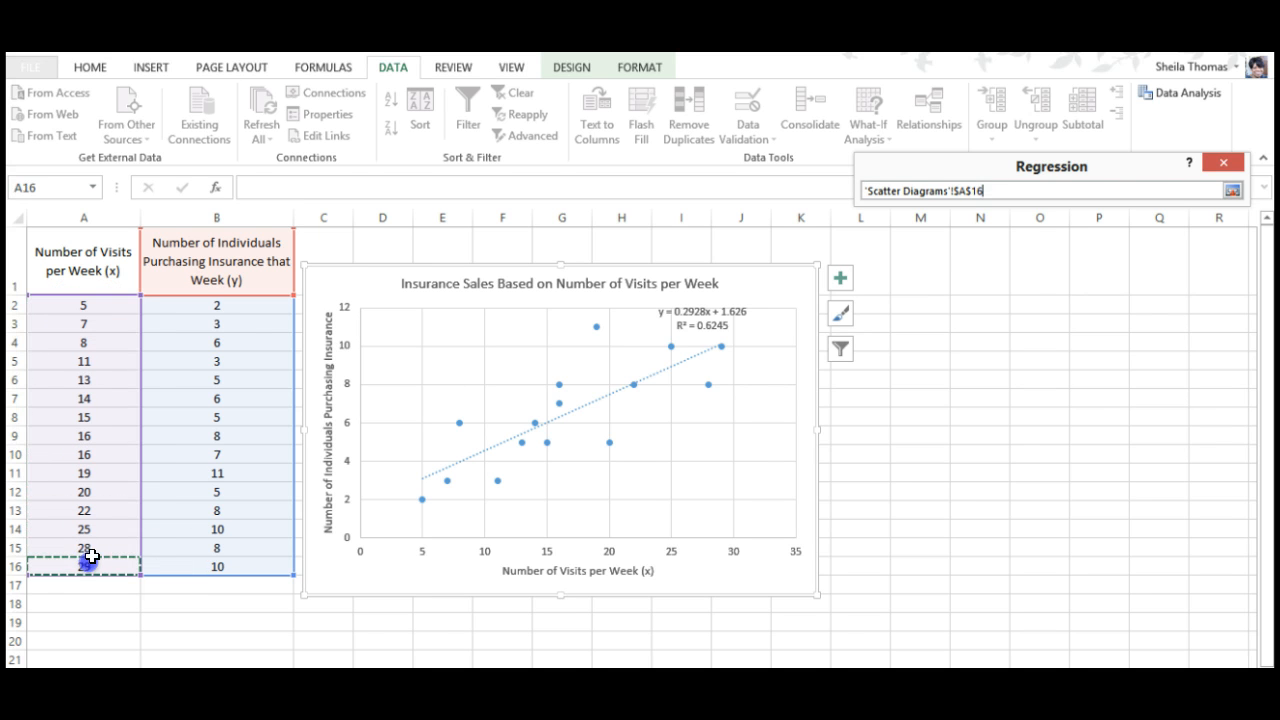
pyautogui.click(1232, 191)
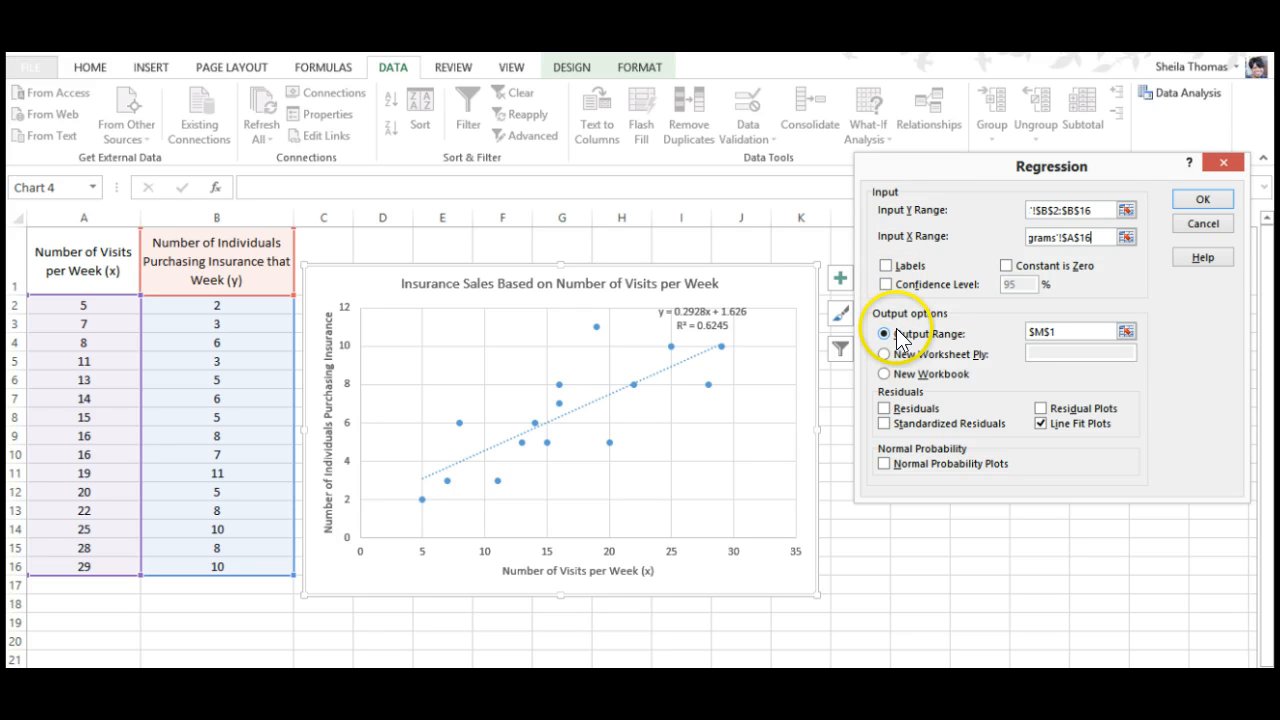
# Turn off Line Fit Plots and try to run the regression with its output range at M1.
pyautogui.moveTo(1000, 166); pyautogui.dragTo(650, 333)
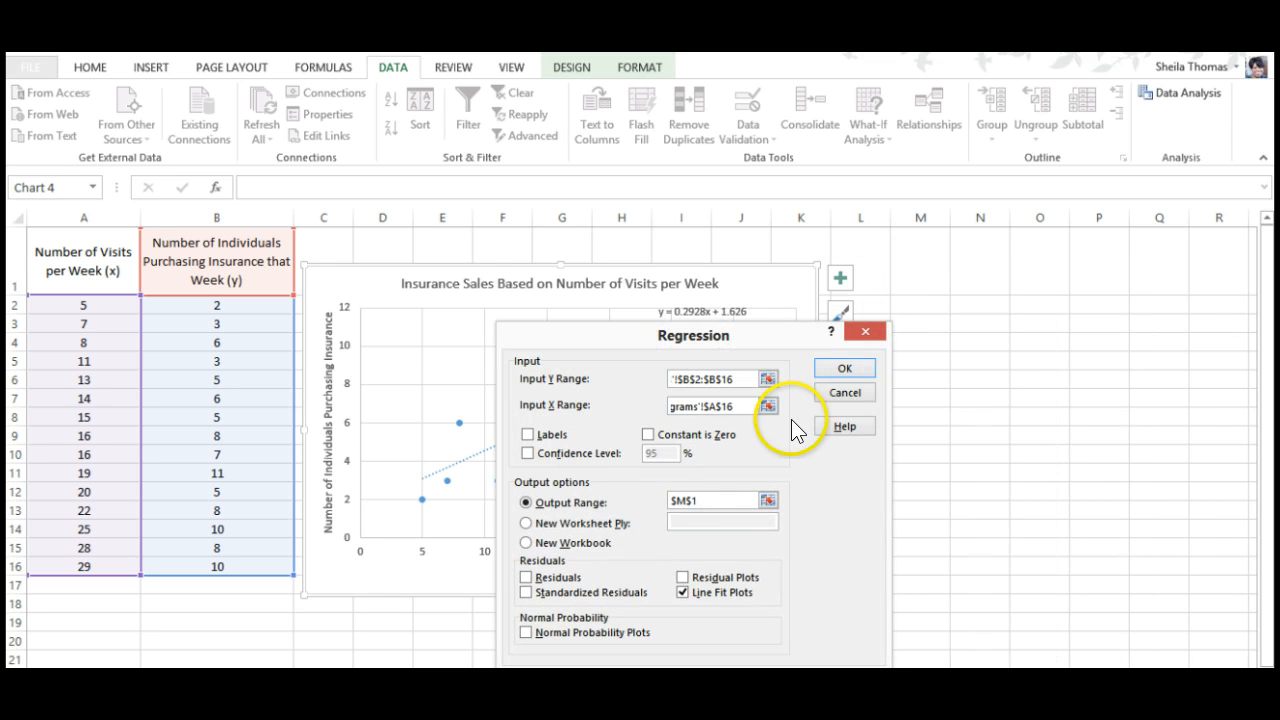
pyautogui.click(684, 594)
pyautogui.click(844, 366)
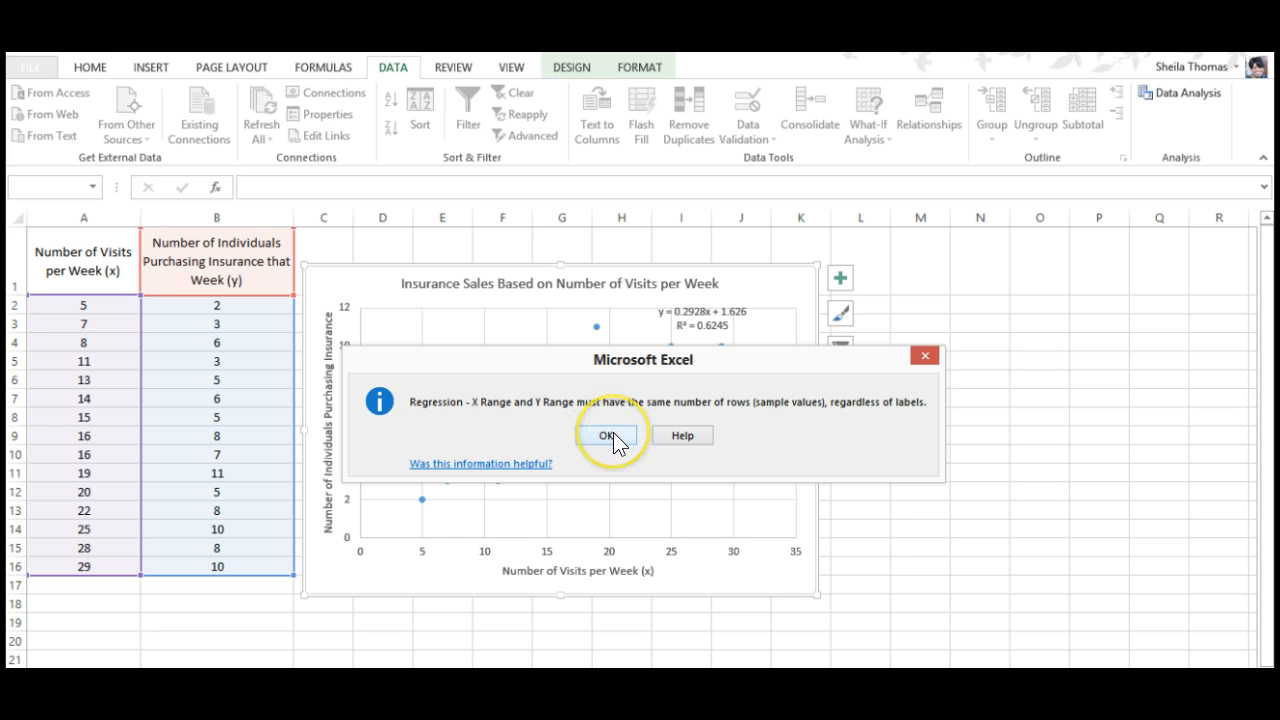
pyautogui.click(612, 437)
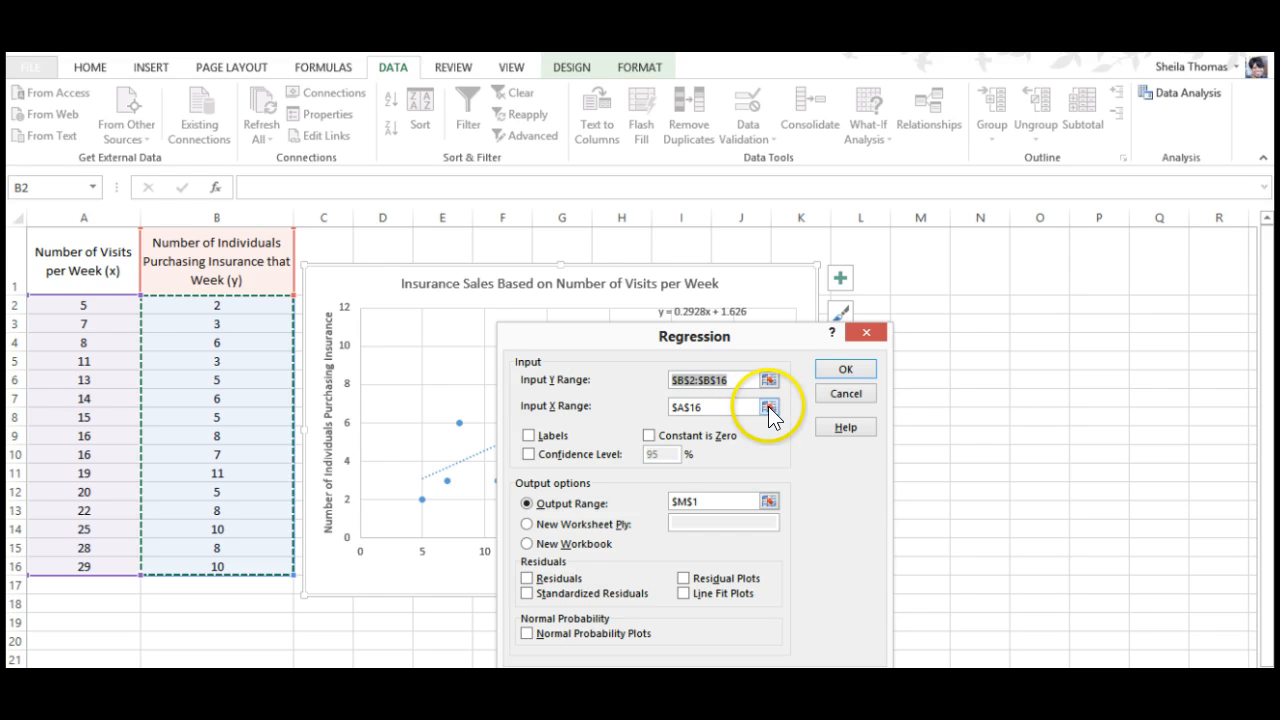
# Set the regression's Input X Range to A2:A16 and generate the summary output at M1.
pyautogui.click(768, 407)
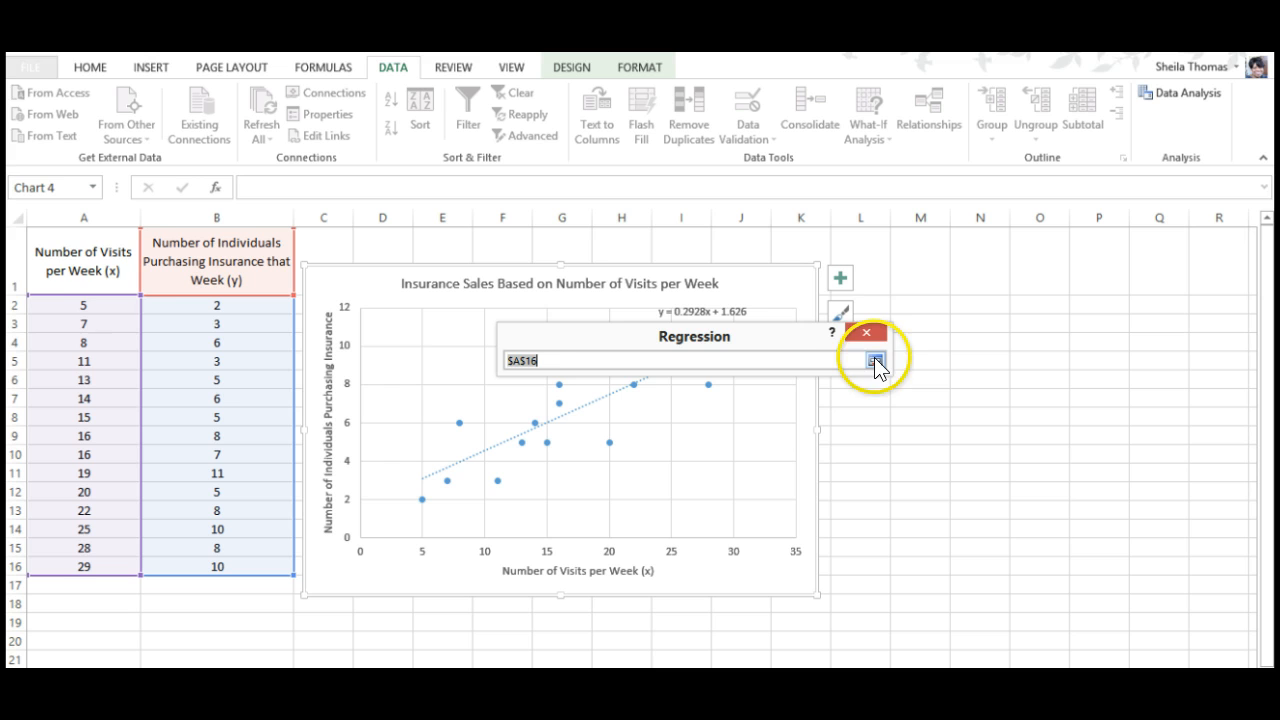
pyautogui.moveTo(93, 296); pyautogui.dragTo(86, 567)
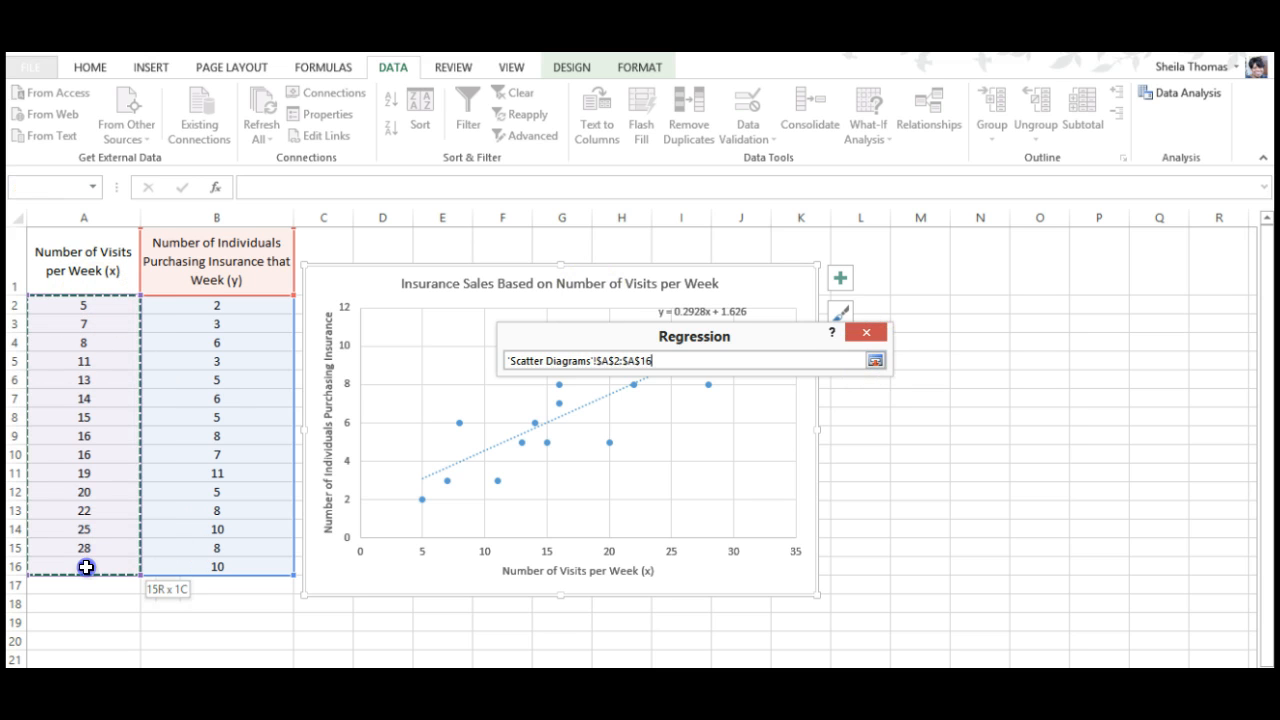
pyautogui.click(872, 362)
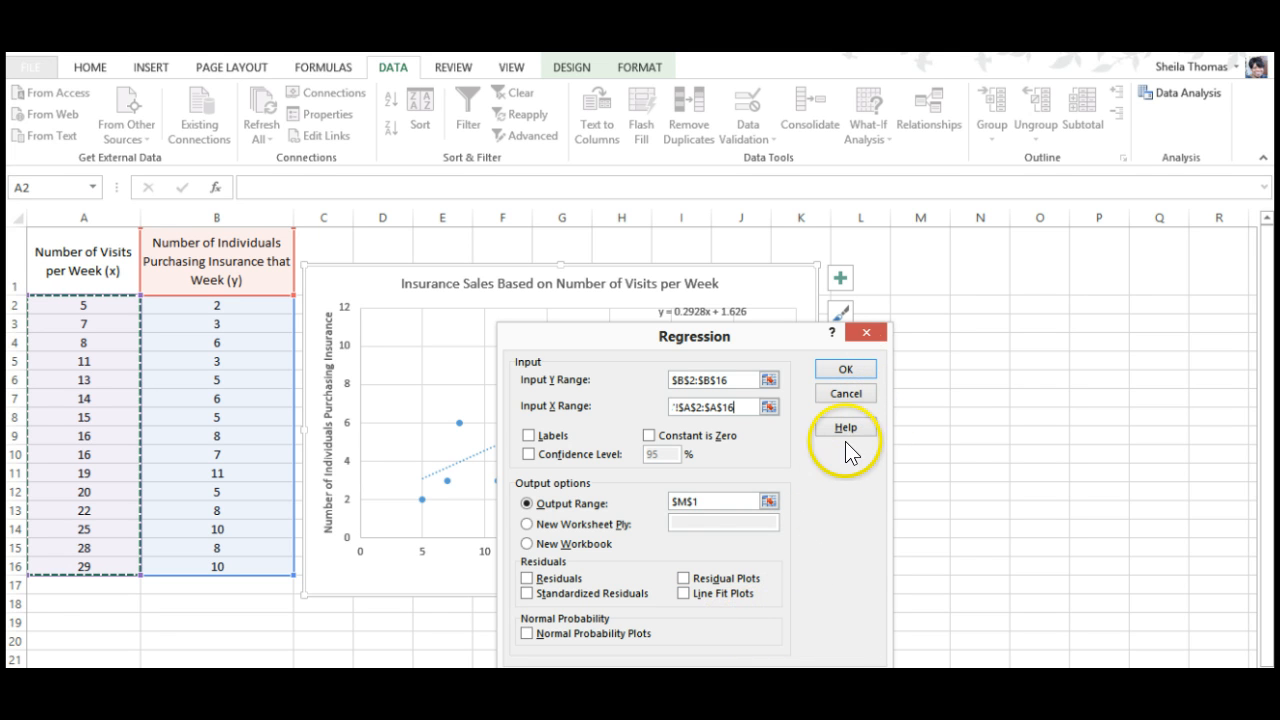
pyautogui.click(848, 369)
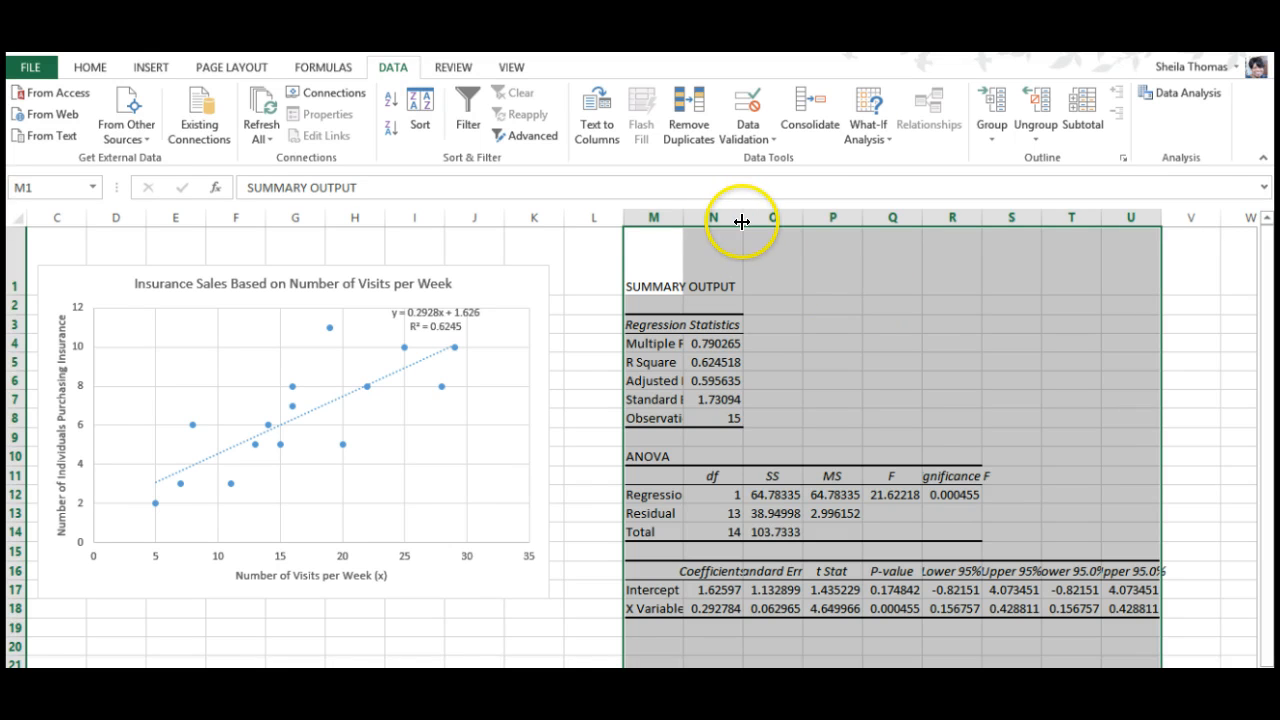
# Widen columns M through P so the regression summary's labels and values fit.
pyautogui.moveTo(747, 222); pyautogui.dragTo(791, 215)
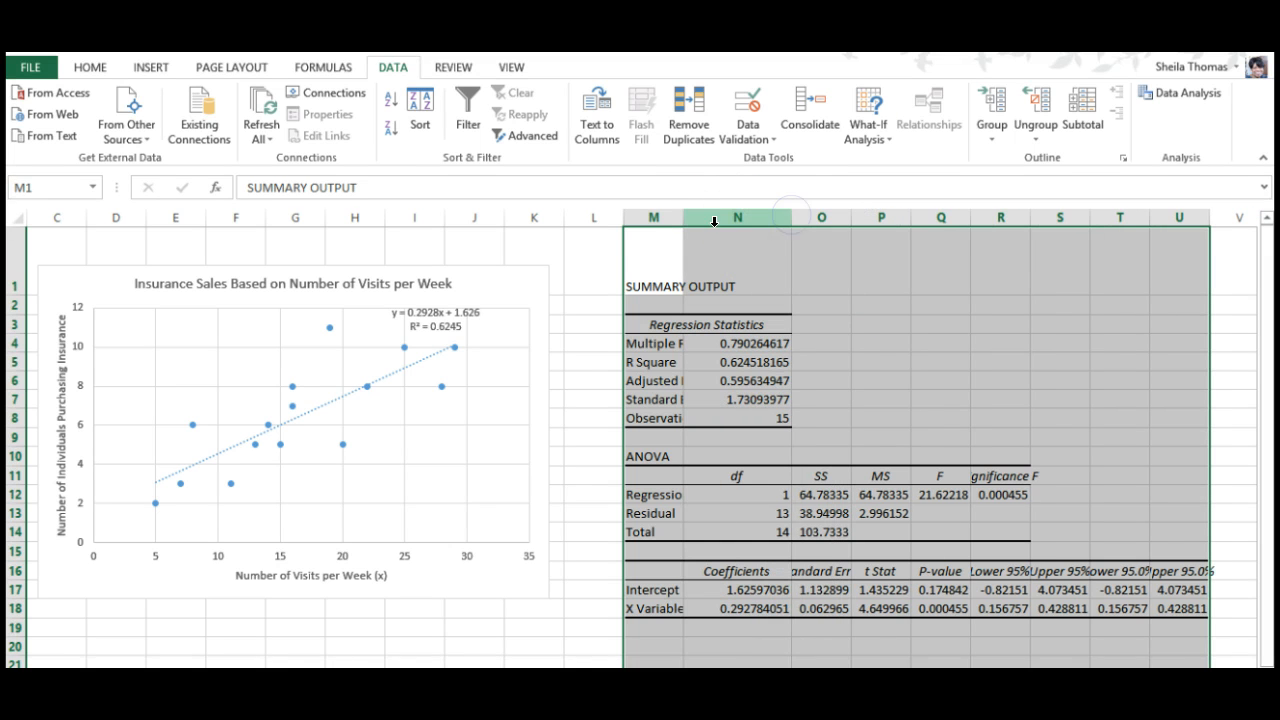
pyautogui.moveTo(684, 219); pyautogui.dragTo(737, 217)
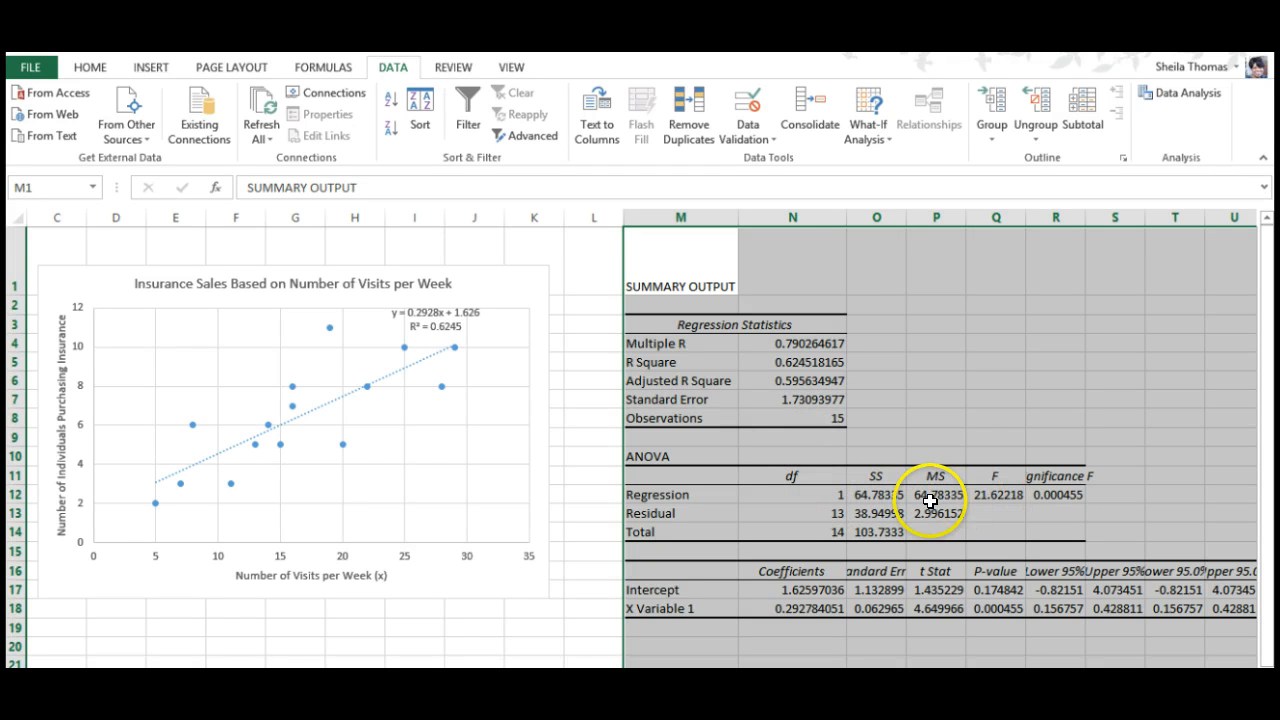
pyautogui.moveTo(850, 220); pyautogui.dragTo(1060, 217)
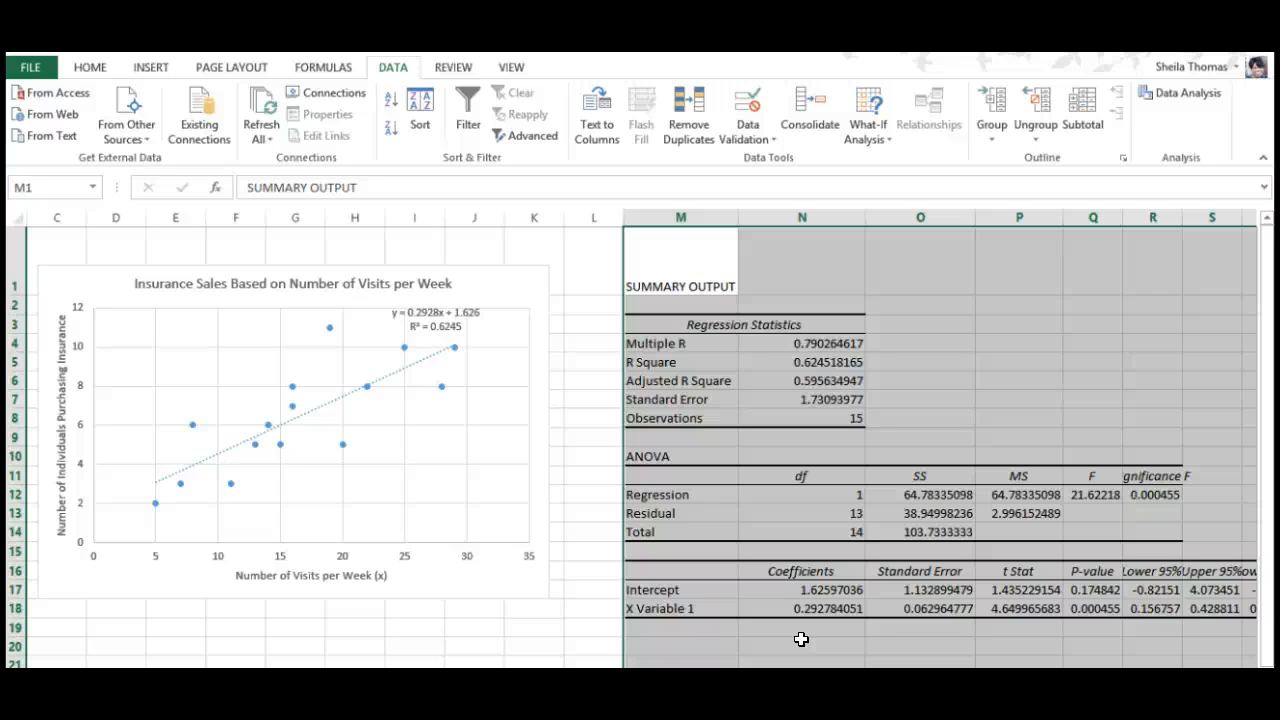
# Nudge the trendline equation label slightly up and to the right within the scatter chart.
pyautogui.click(454, 323)
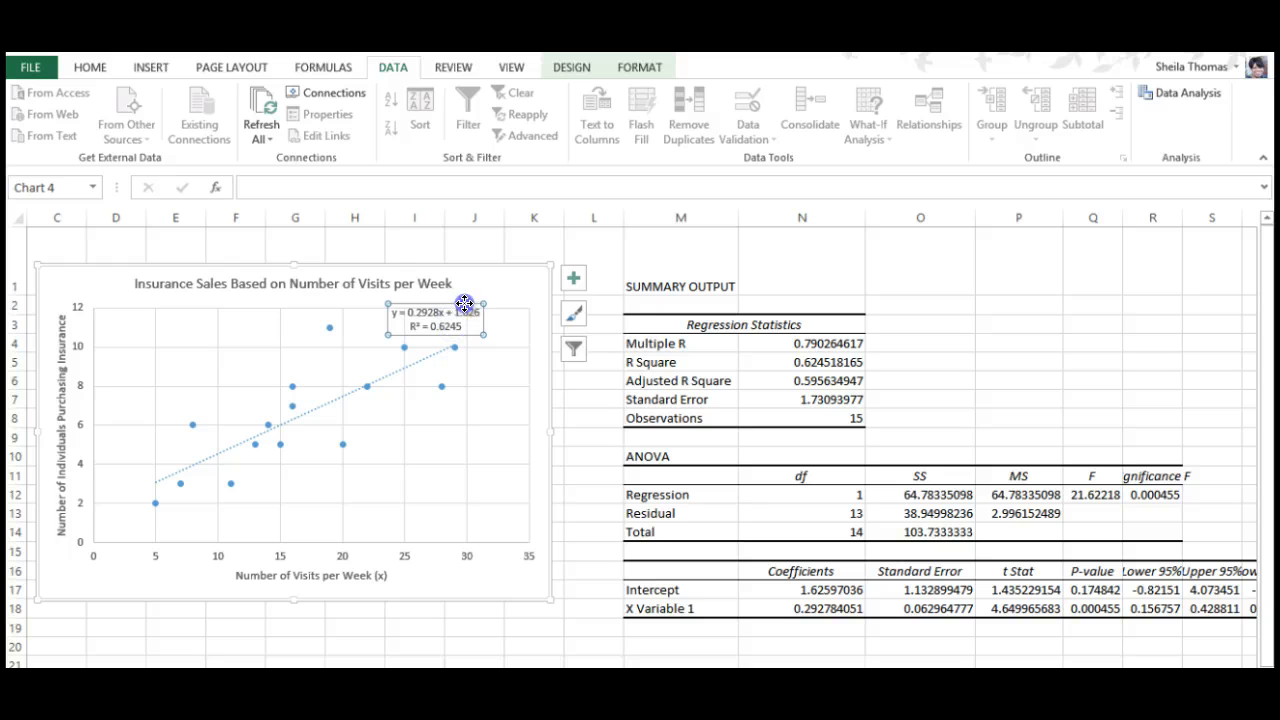
pyautogui.moveTo(465, 304); pyautogui.dragTo(472, 301)
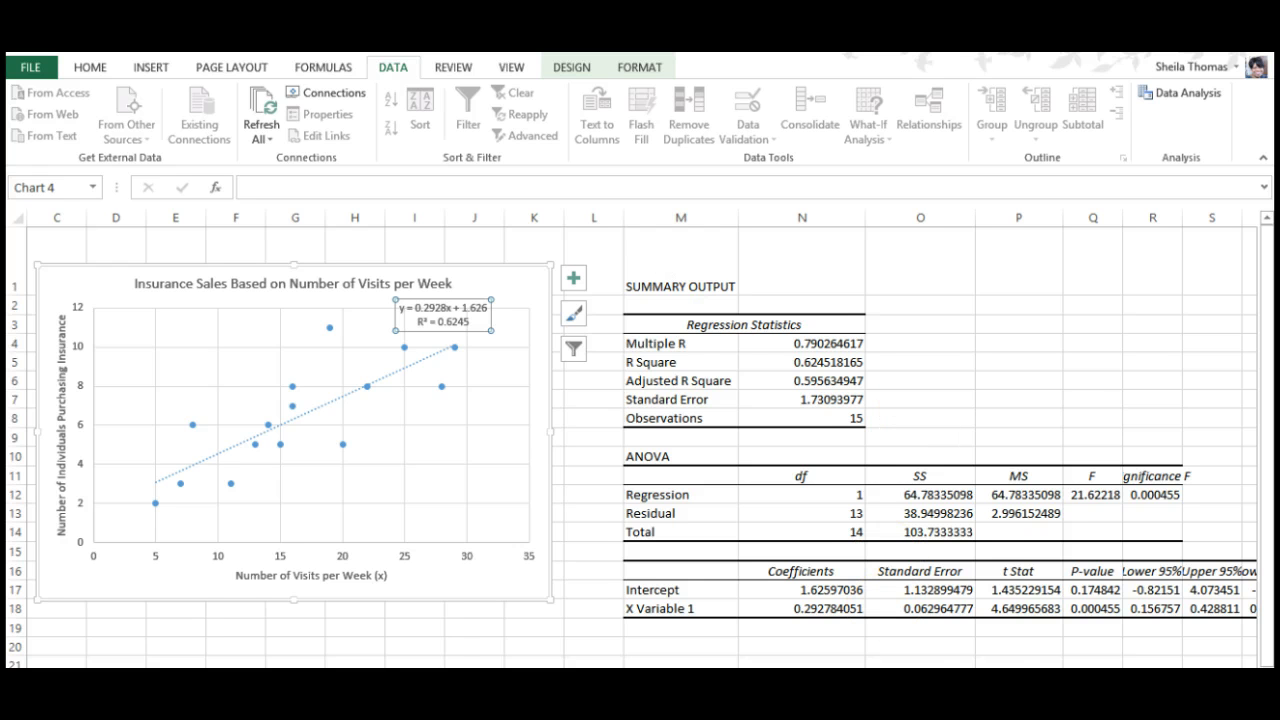
pyautogui.hscroll(2, 611, 653)
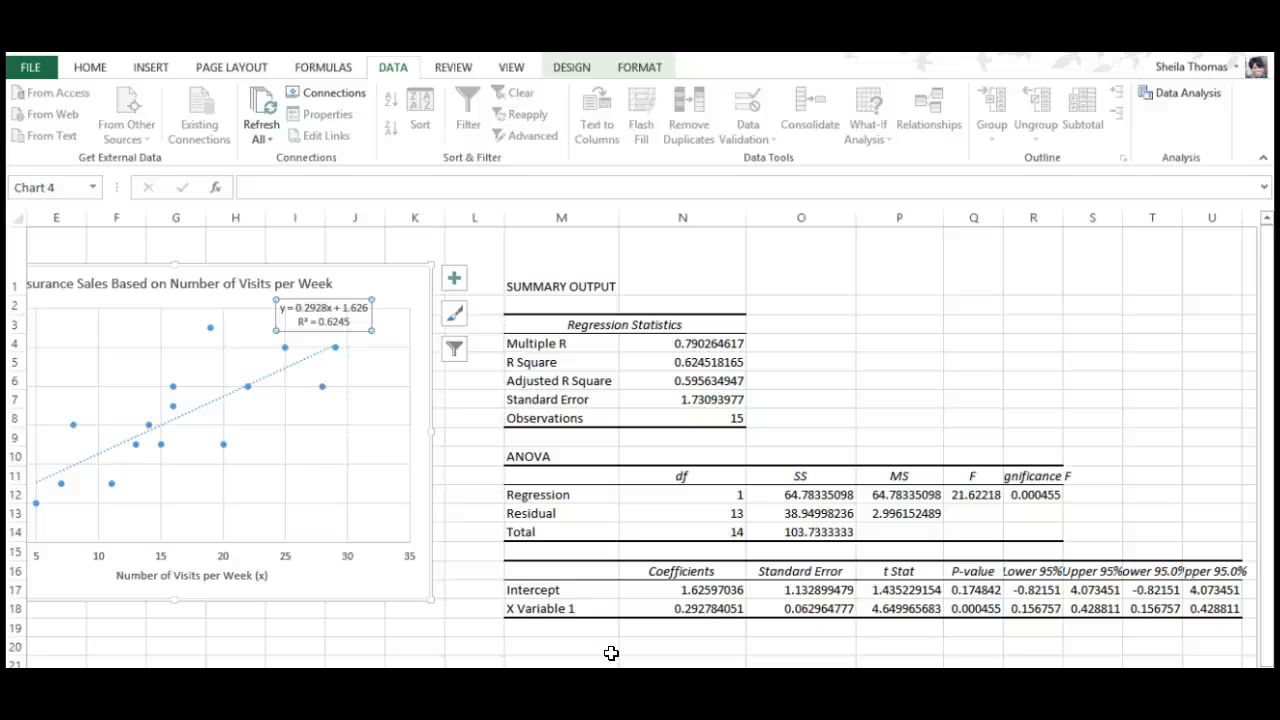
pyautogui.click(567, 210)
pyautogui.hscroll(-4, 644, 438)
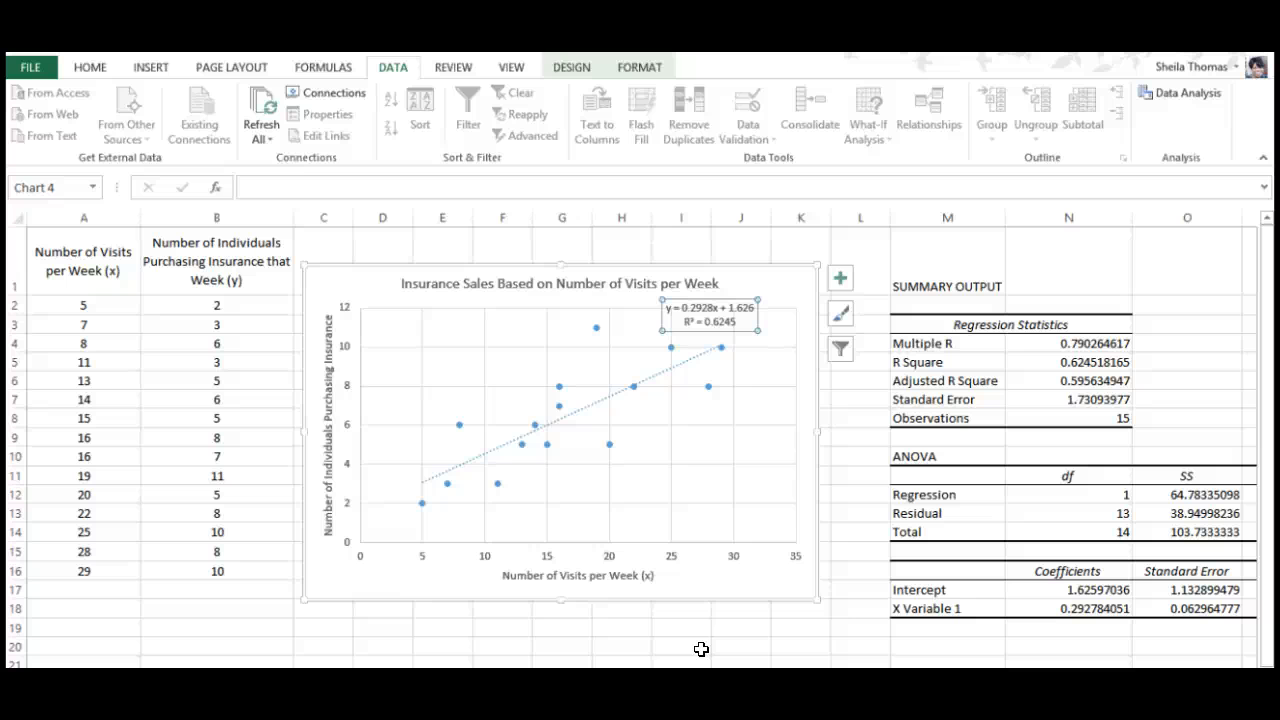
# Select the weekly visit values in A2:A16 to read their mean.
pyautogui.click(1266, 410)
pyautogui.moveTo(1266, 410); pyautogui.dragTo(1272, 425)
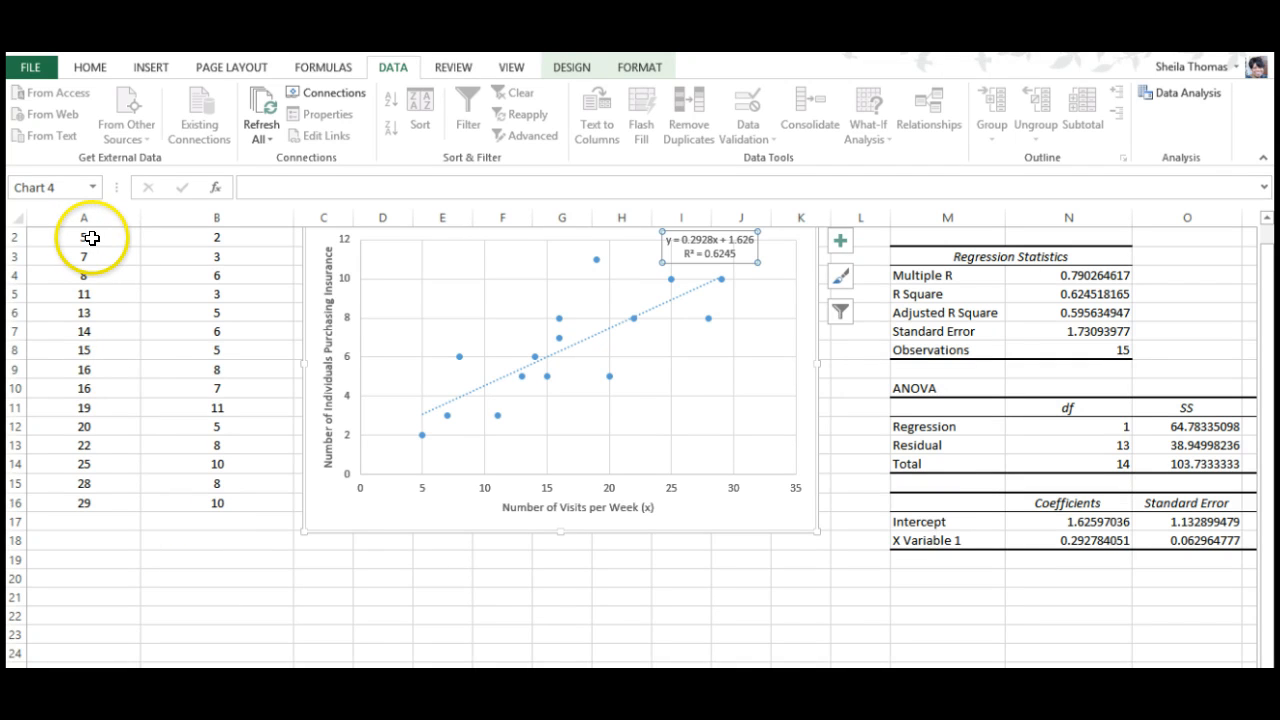
pyautogui.moveTo(91, 237); pyautogui.dragTo(106, 500)
pyautogui.click(108, 500)
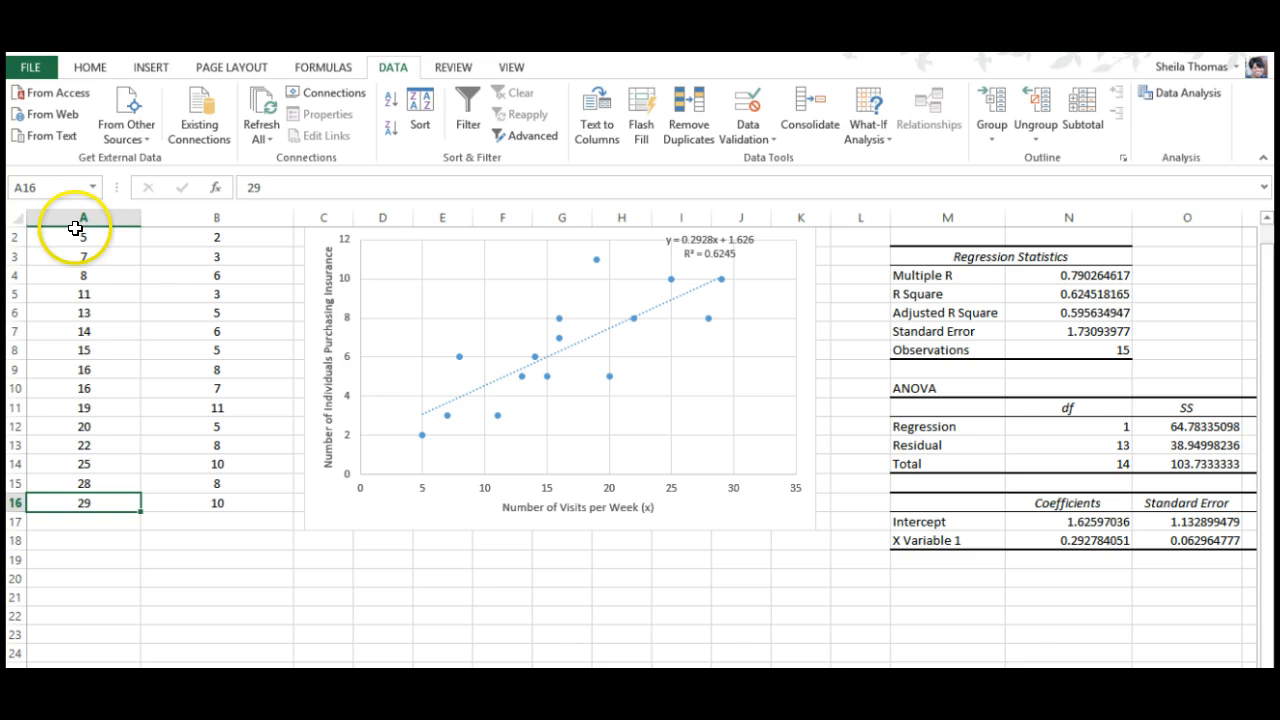
pyautogui.moveTo(97, 232); pyautogui.dragTo(118, 502)
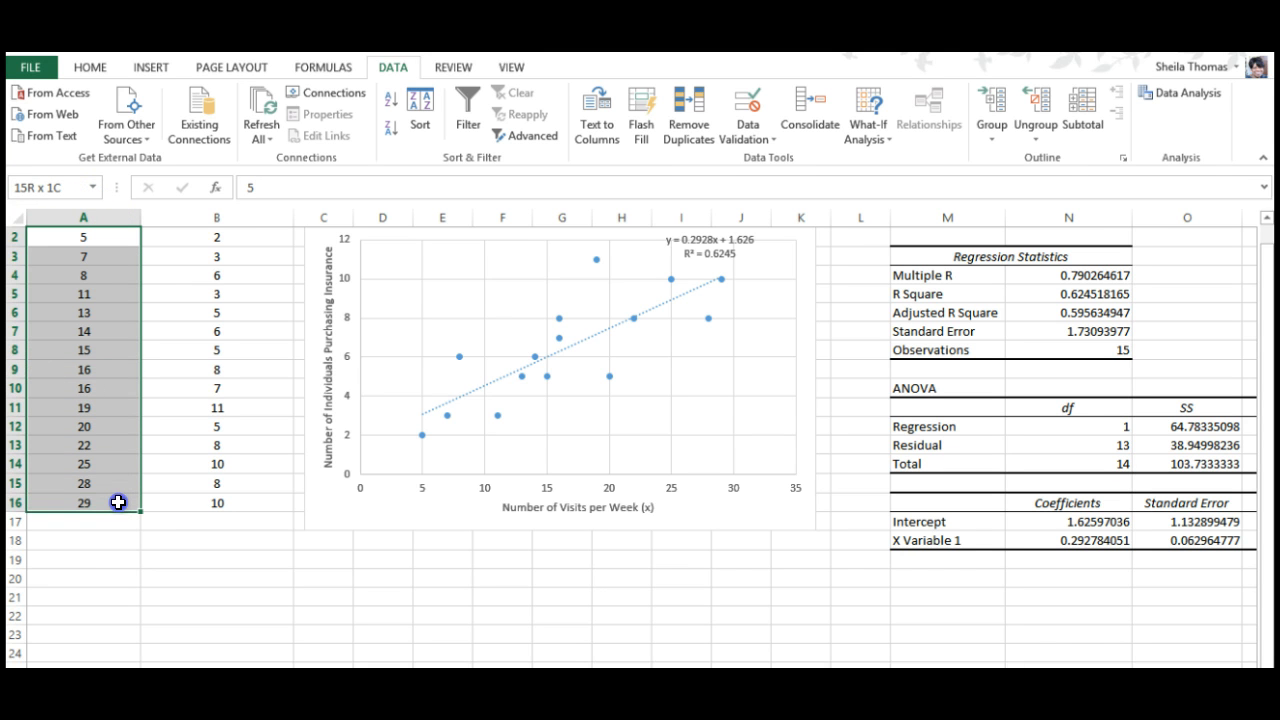
pyautogui.click(163, 520)
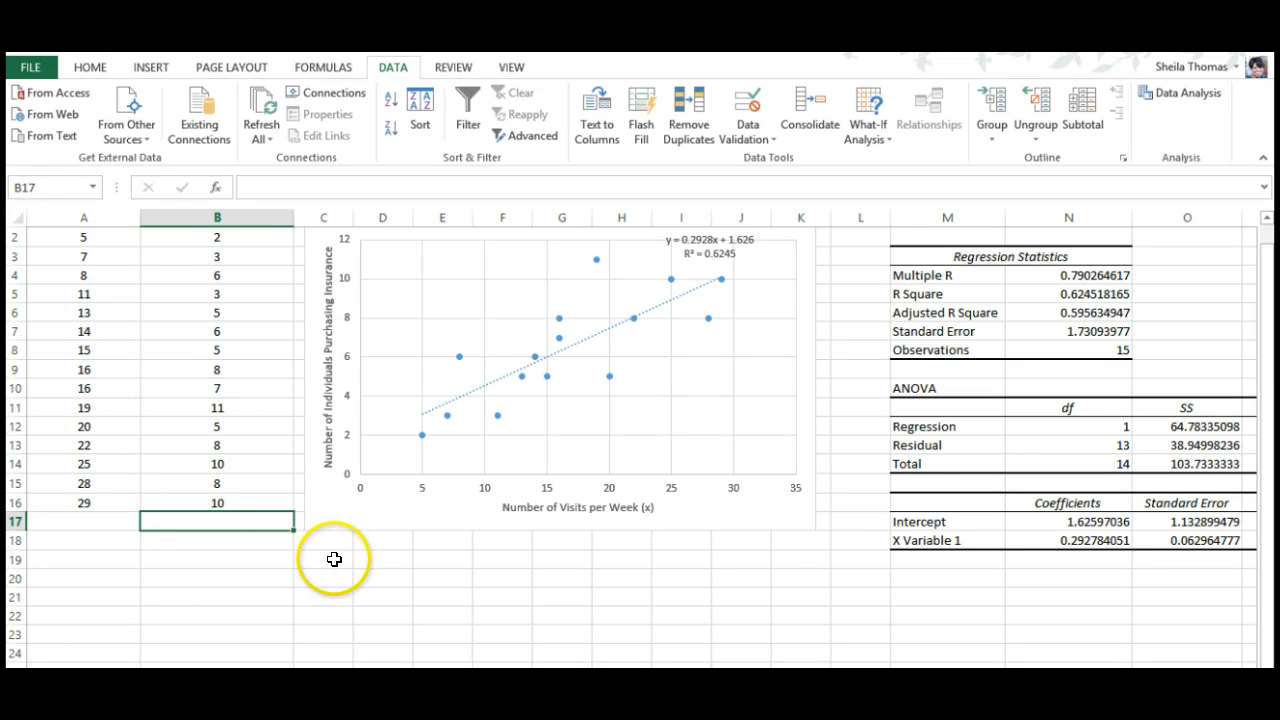
# Enter 16.5 in C19 and label it Mean in B19.
pyautogui.click(335, 559)
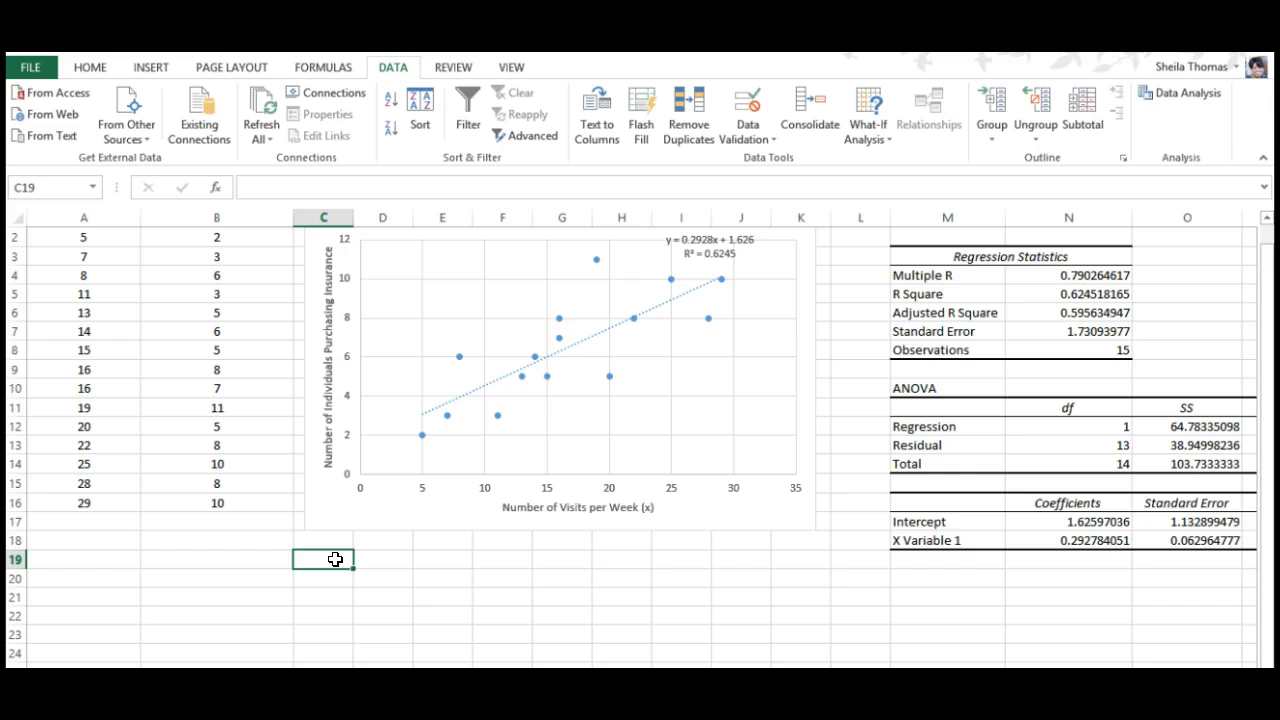
pyautogui.write('16.')
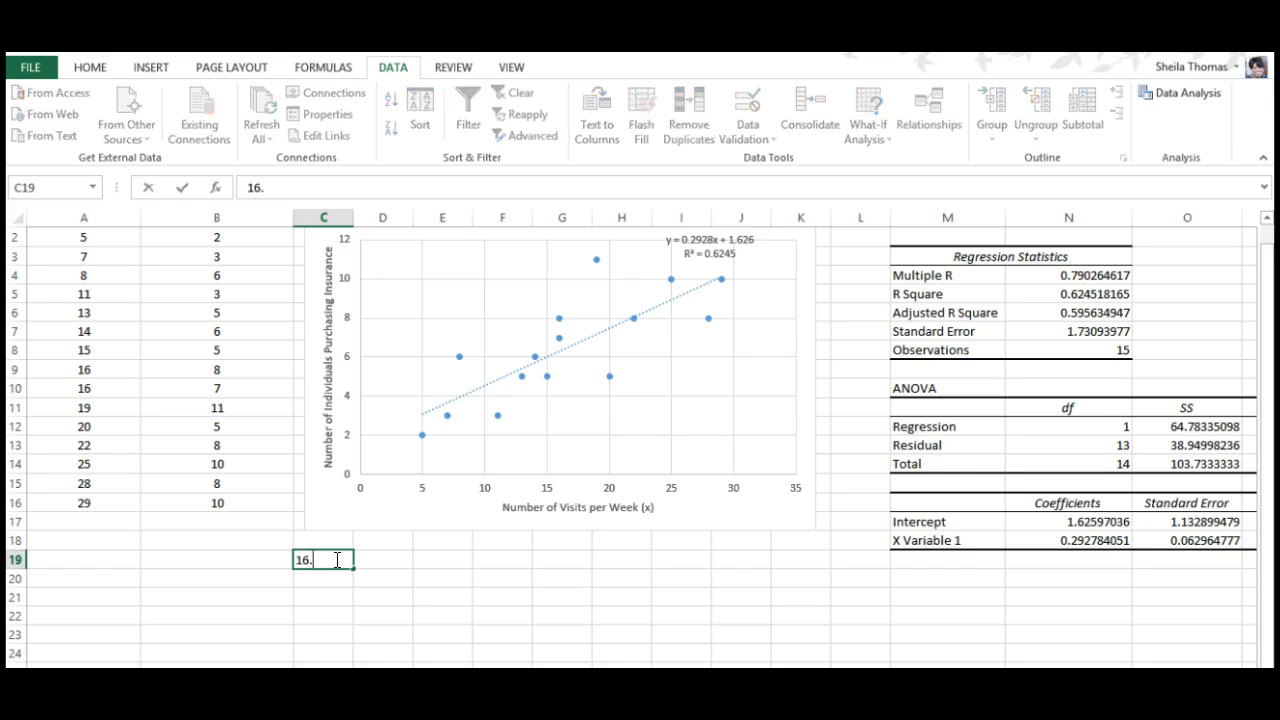
pyautogui.write('5')
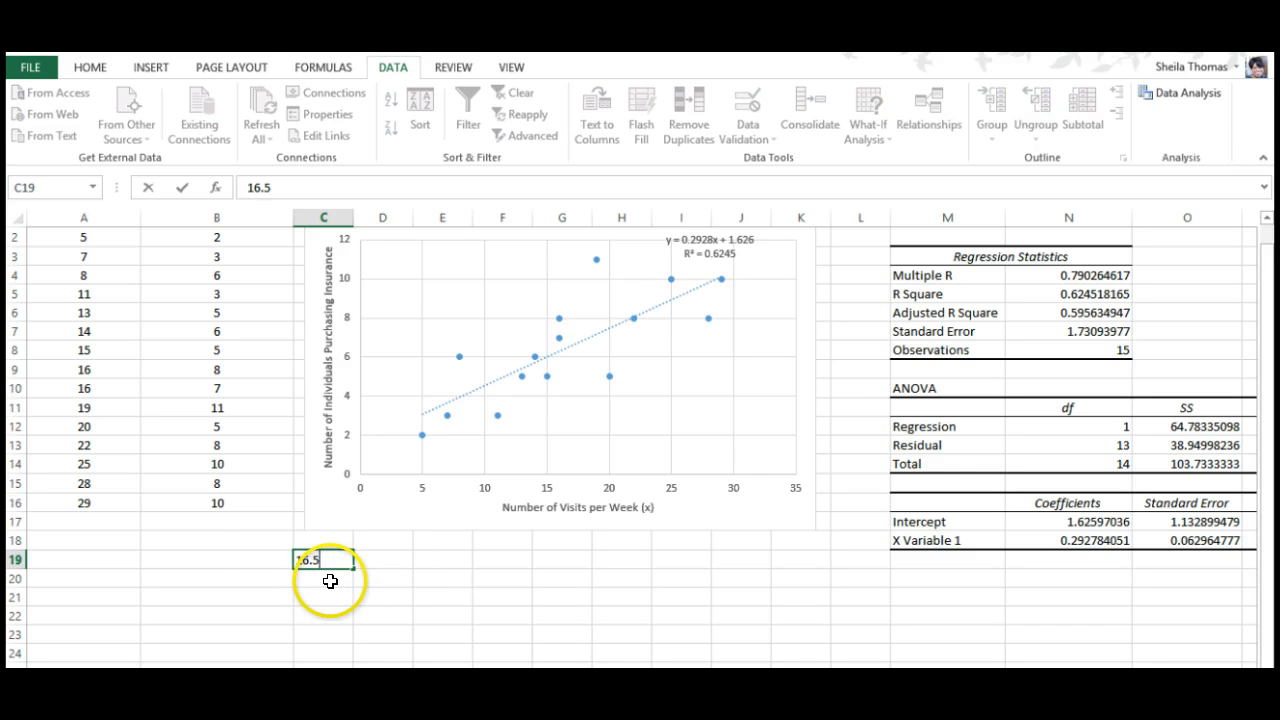
pyautogui.click(245, 559)
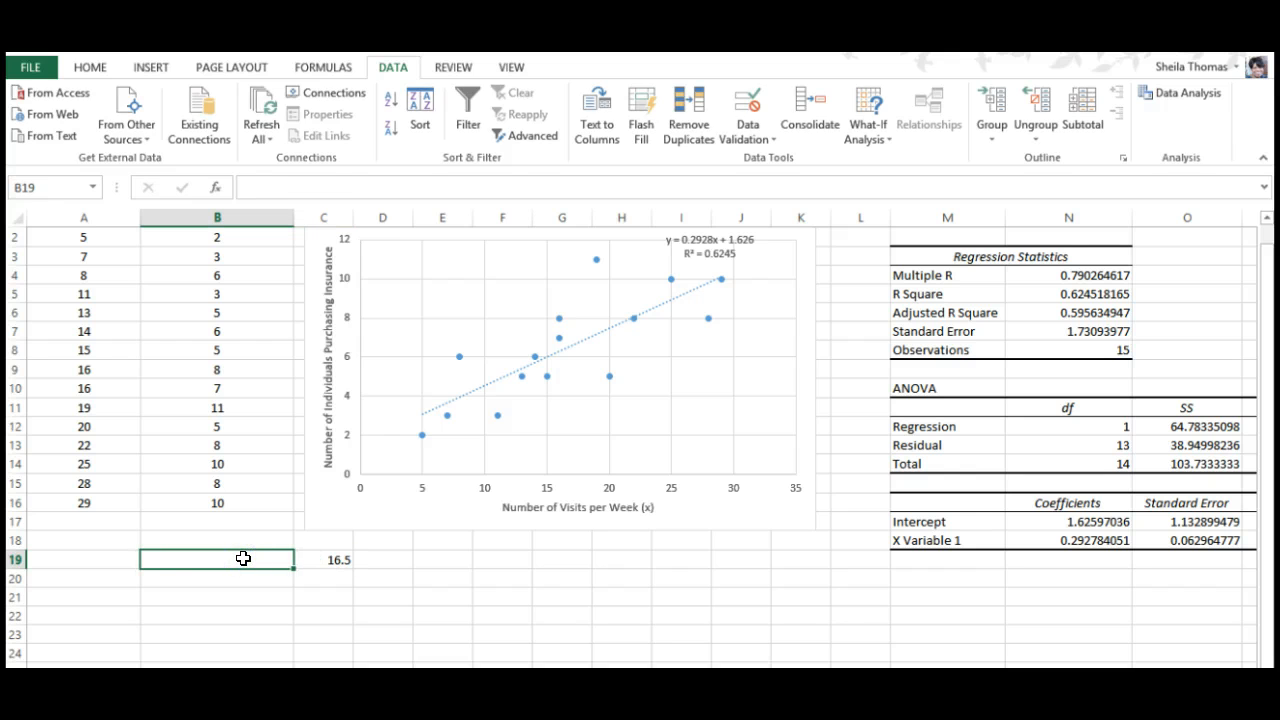
pyautogui.write('Mean')
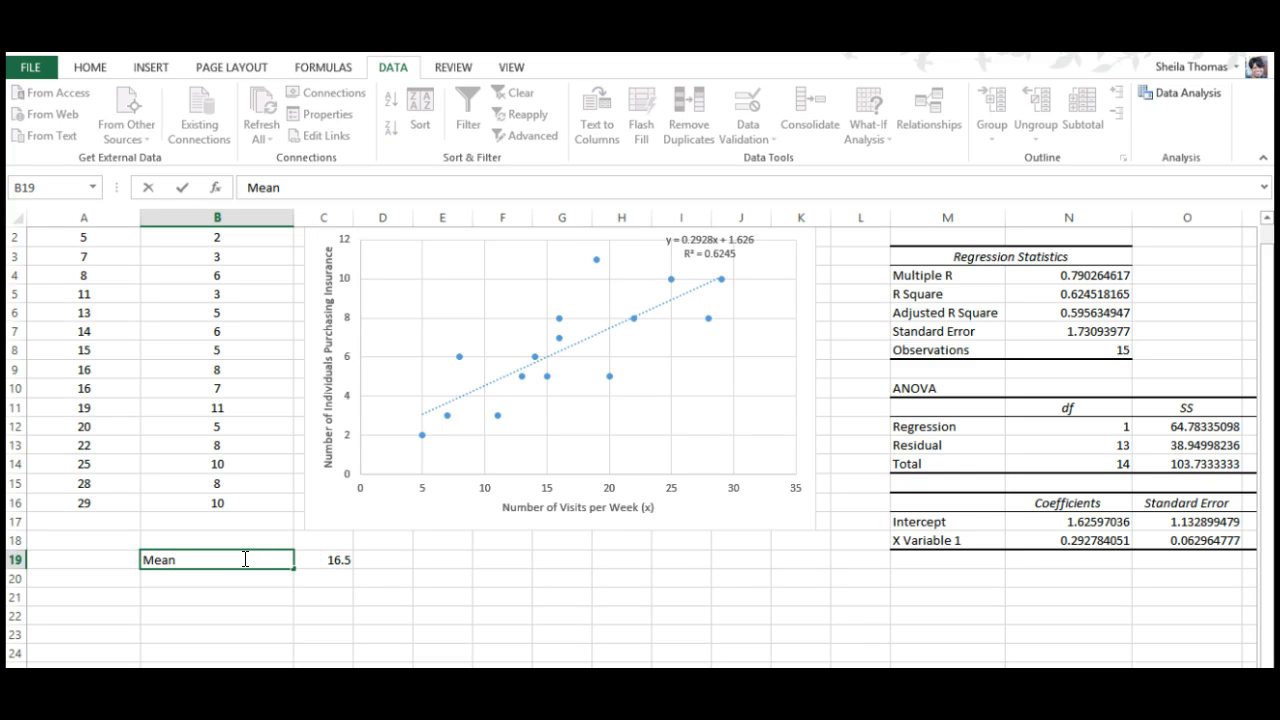
pyautogui.press('Return')
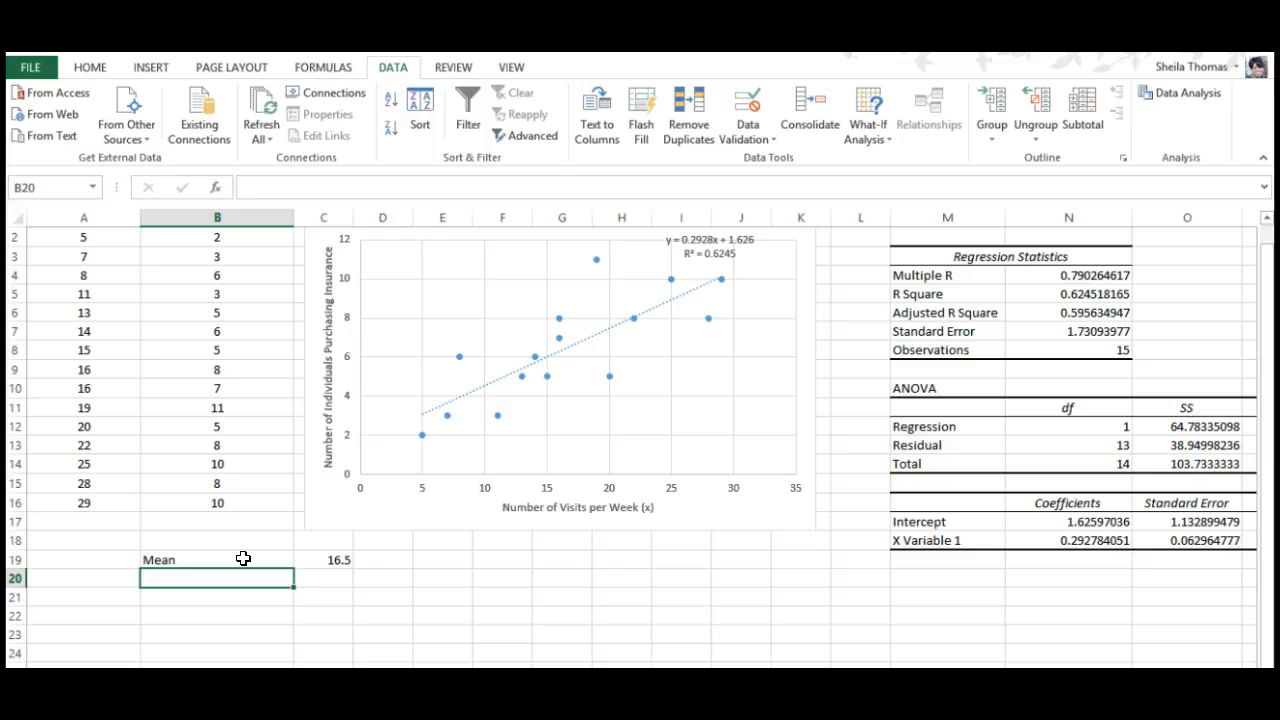
# Add the label Std. Deviation in B20, below the Mean label.
pyautogui.write('Stad')
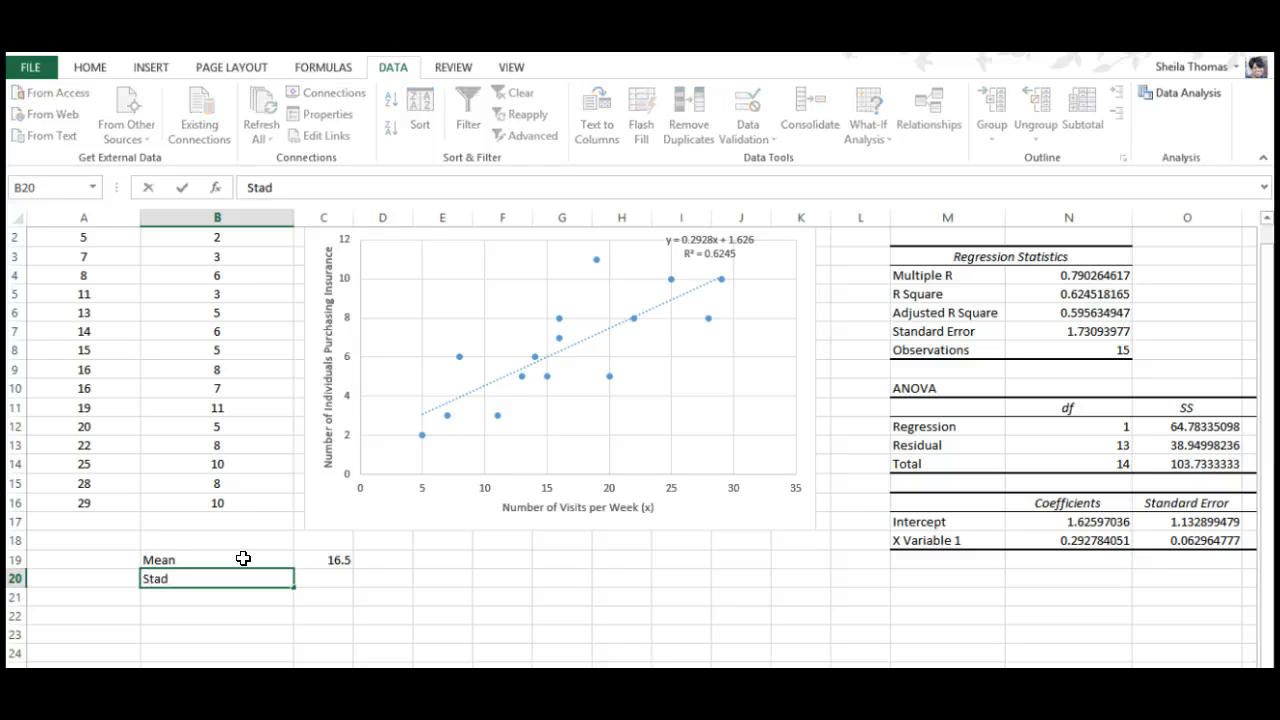
pyautogui.press('BackSpace')
pyautogui.press('BackSpace')
pyautogui.write('d. Deviation')
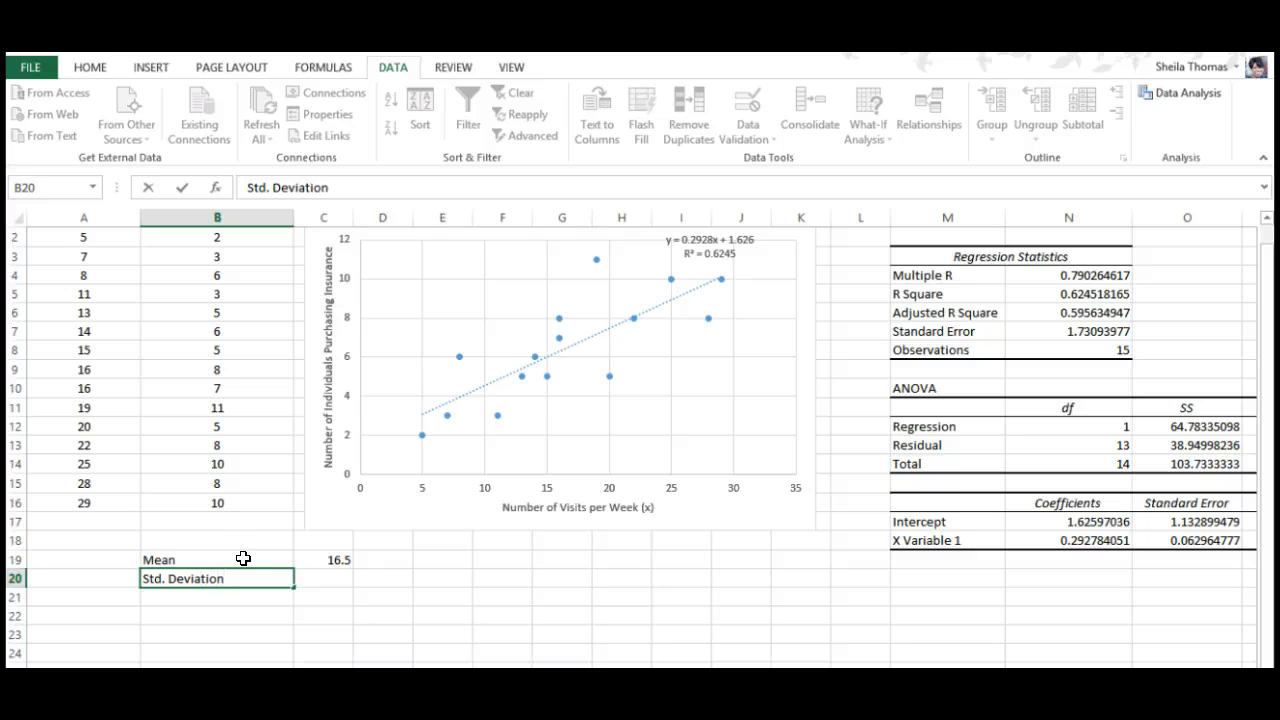
# Calculate the sample standard deviation of the visits in C20 with =STDEV.S(A2:A16).
pyautogui.click(317, 578)
pyautogui.write('=s')
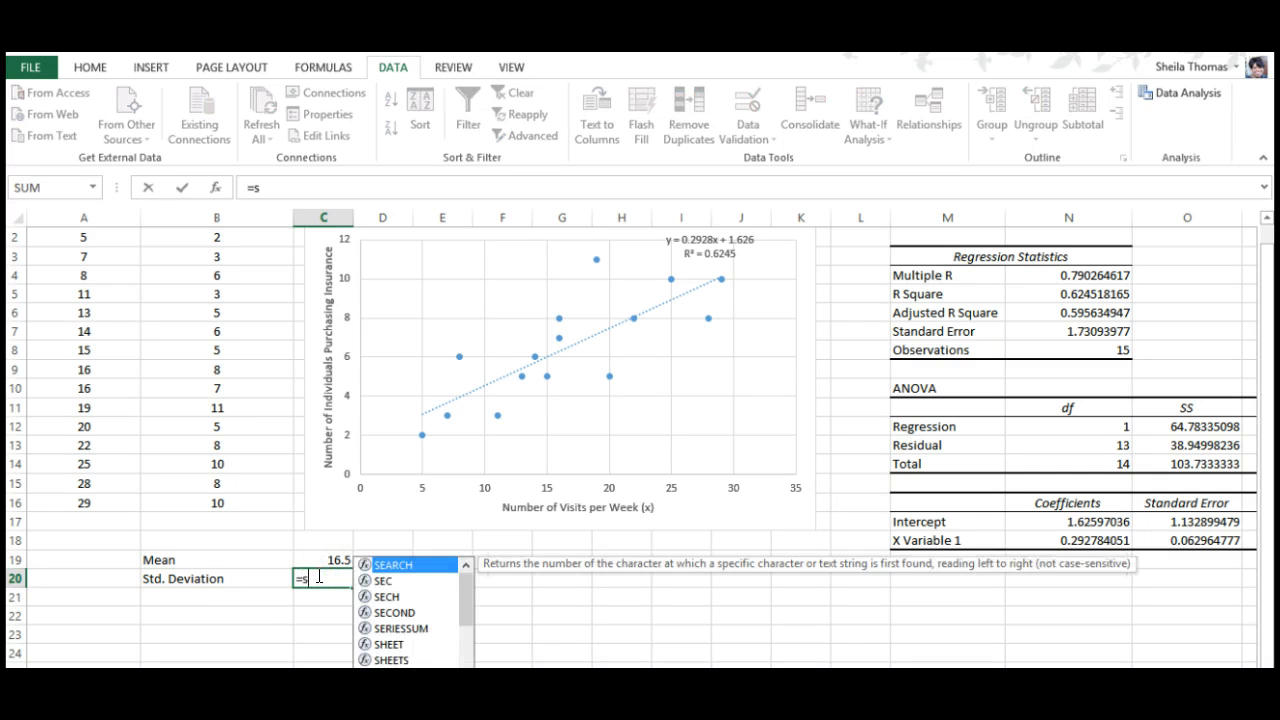
pyautogui.write('t')
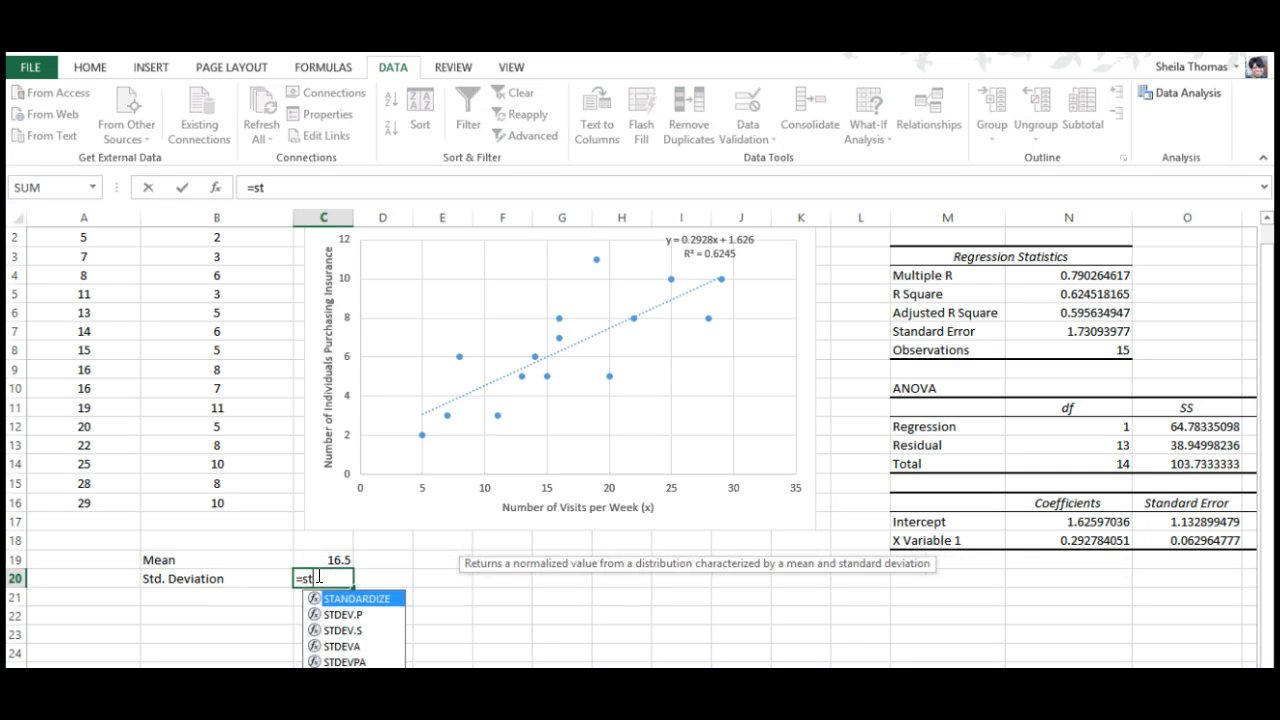
pyautogui.click(348, 630)
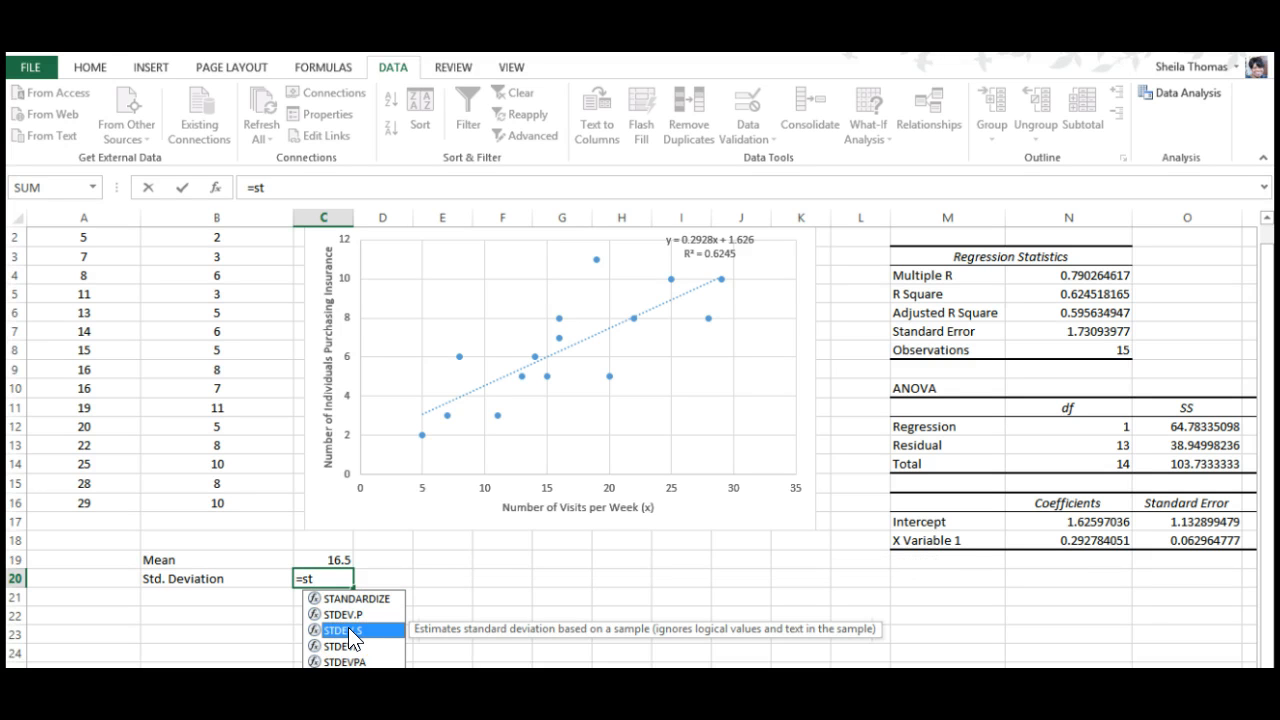
pyautogui.doubleClick(348, 630)
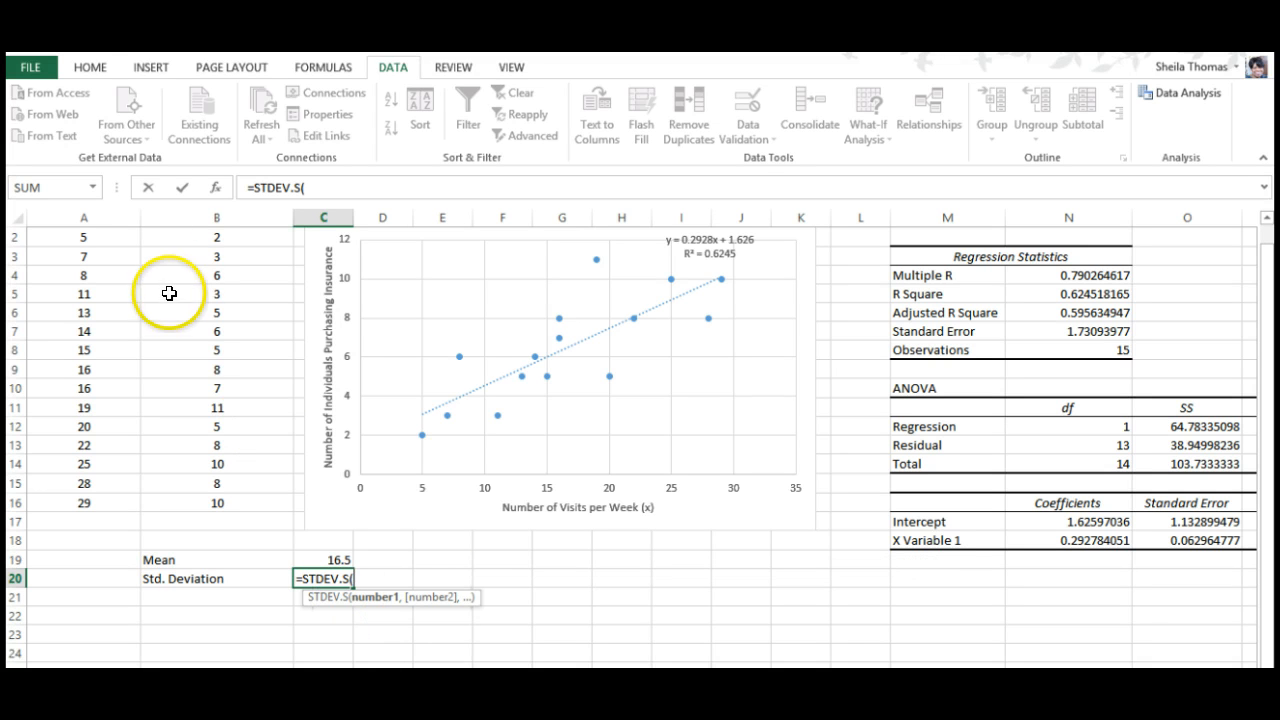
pyautogui.click(110, 231)
pyautogui.moveTo(110, 231); pyautogui.dragTo(116, 500)
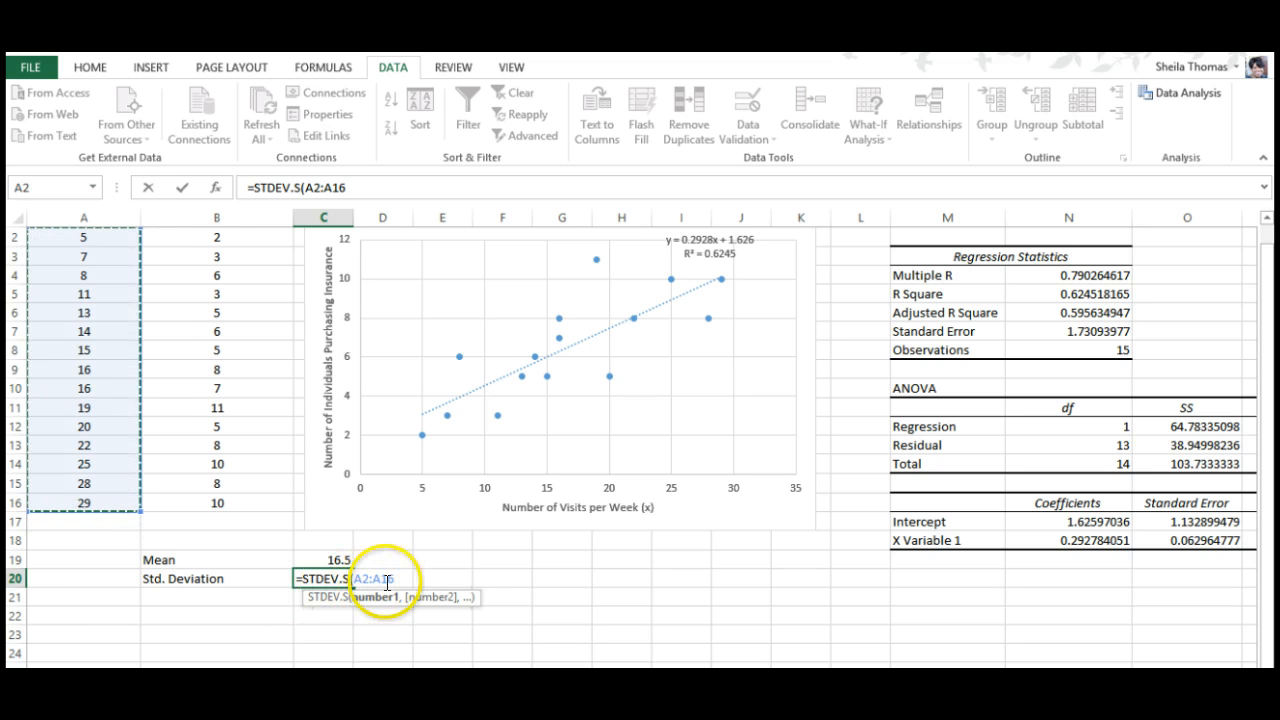
pyautogui.write(')')
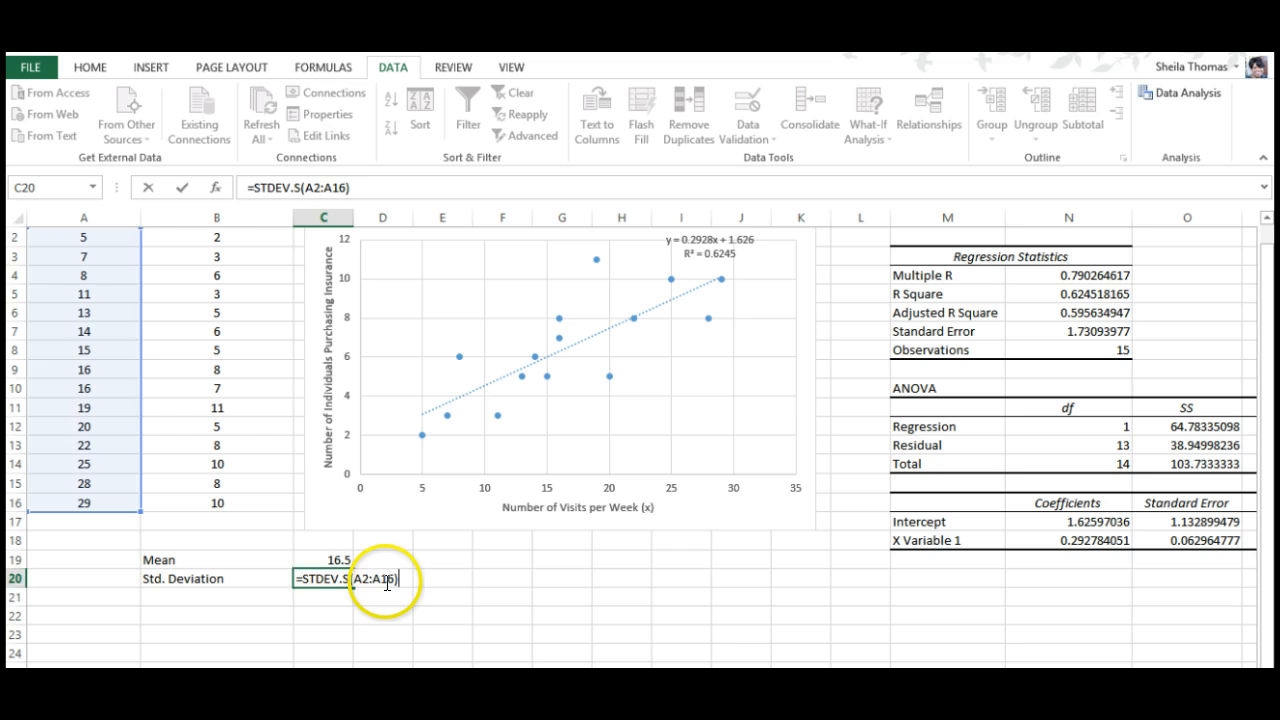
pyautogui.press('Return')
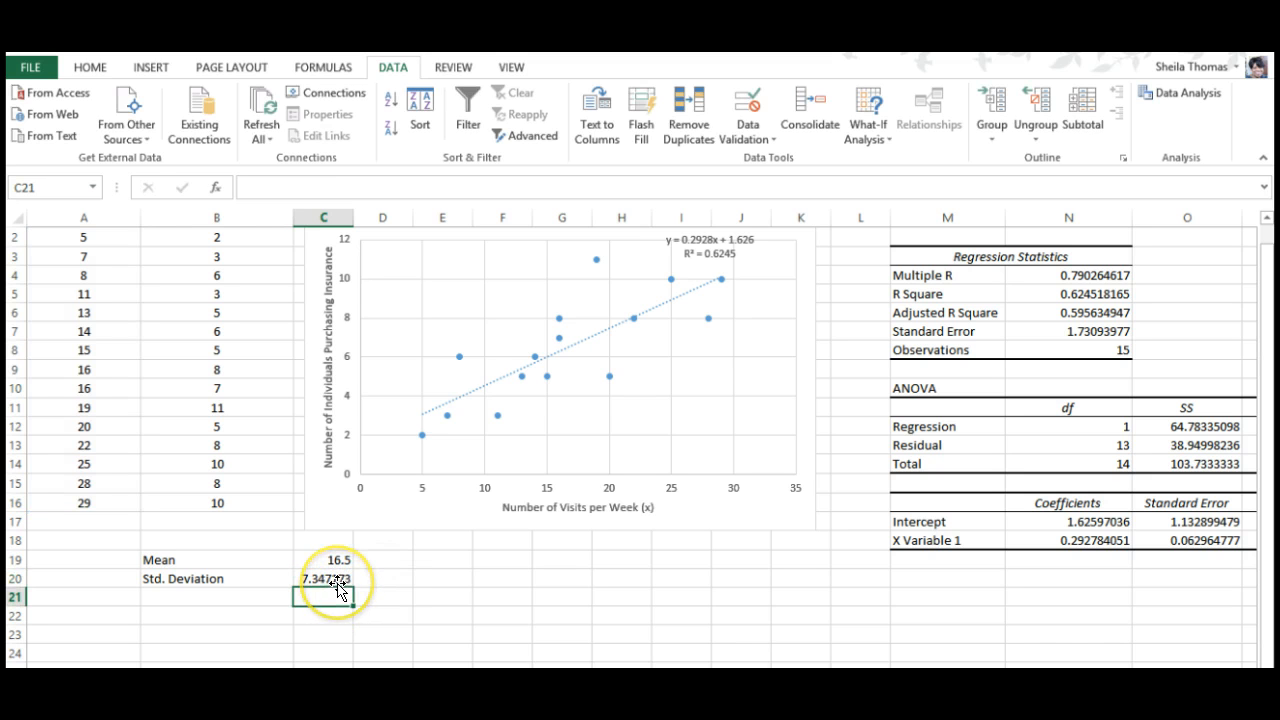
pyautogui.click(343, 600)
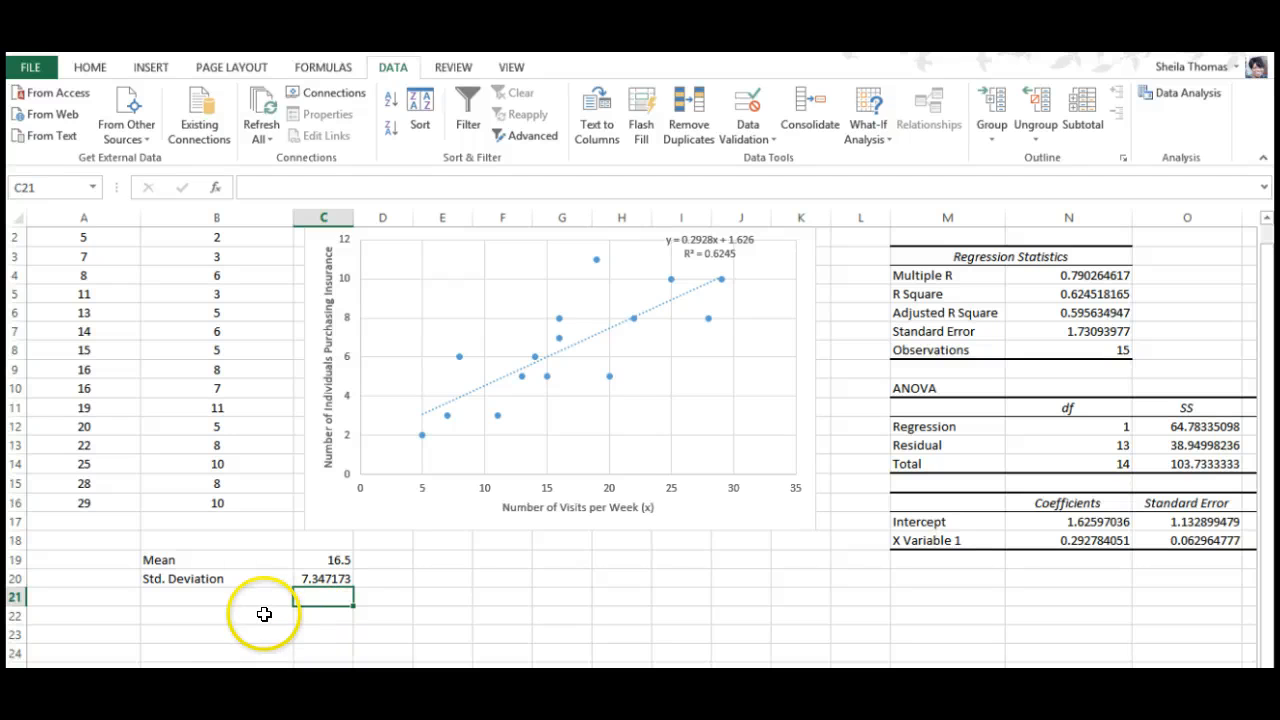
# Calculate the lower outlier limit, 2.5 standard deviations below the mean, in D22 with =16.5-(2.5)*C20.
pyautogui.click(372, 617)
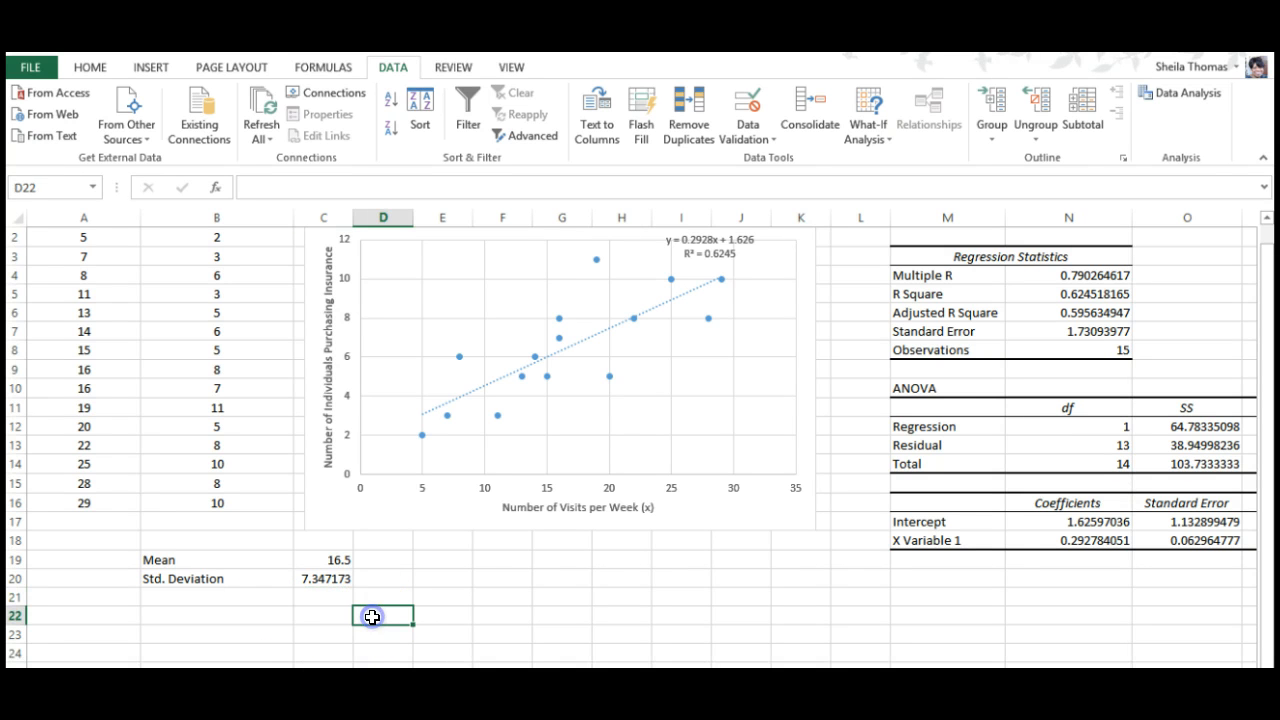
pyautogui.write('=')
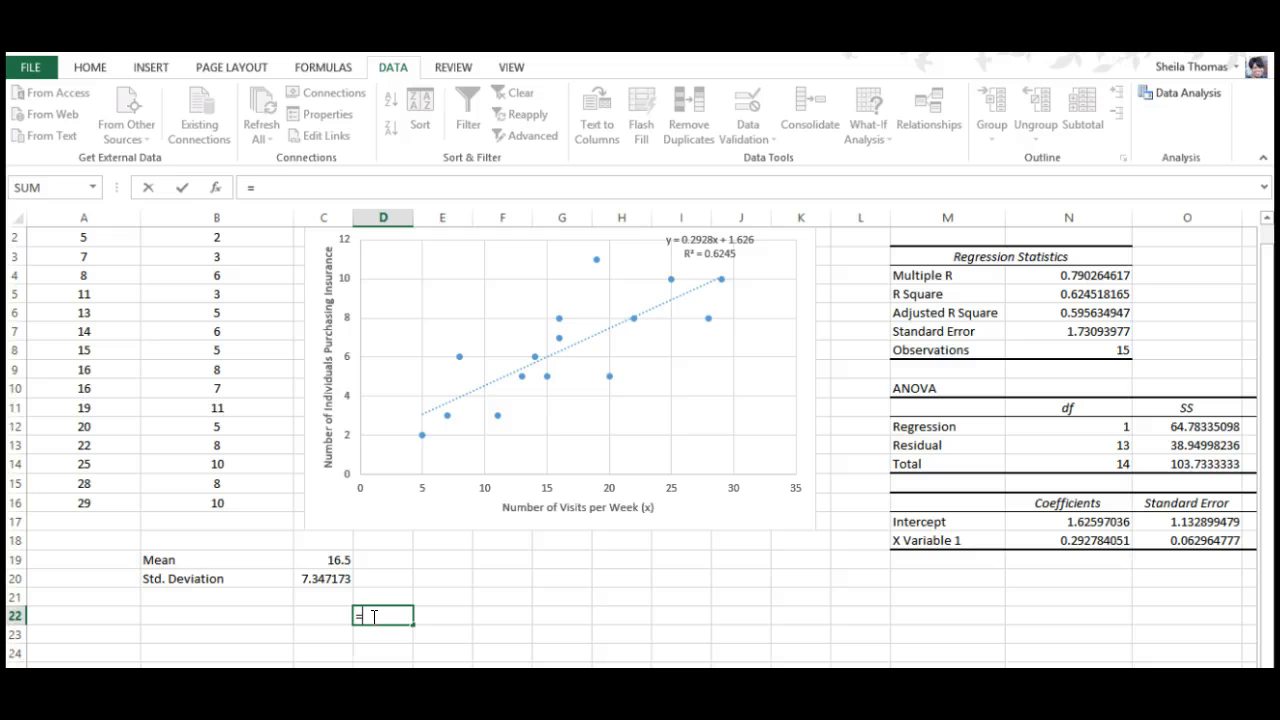
pyautogui.write('16.5')
pyautogui.click(374, 616)
pyautogui.click(397, 616)
pyautogui.write('-(2.5)')
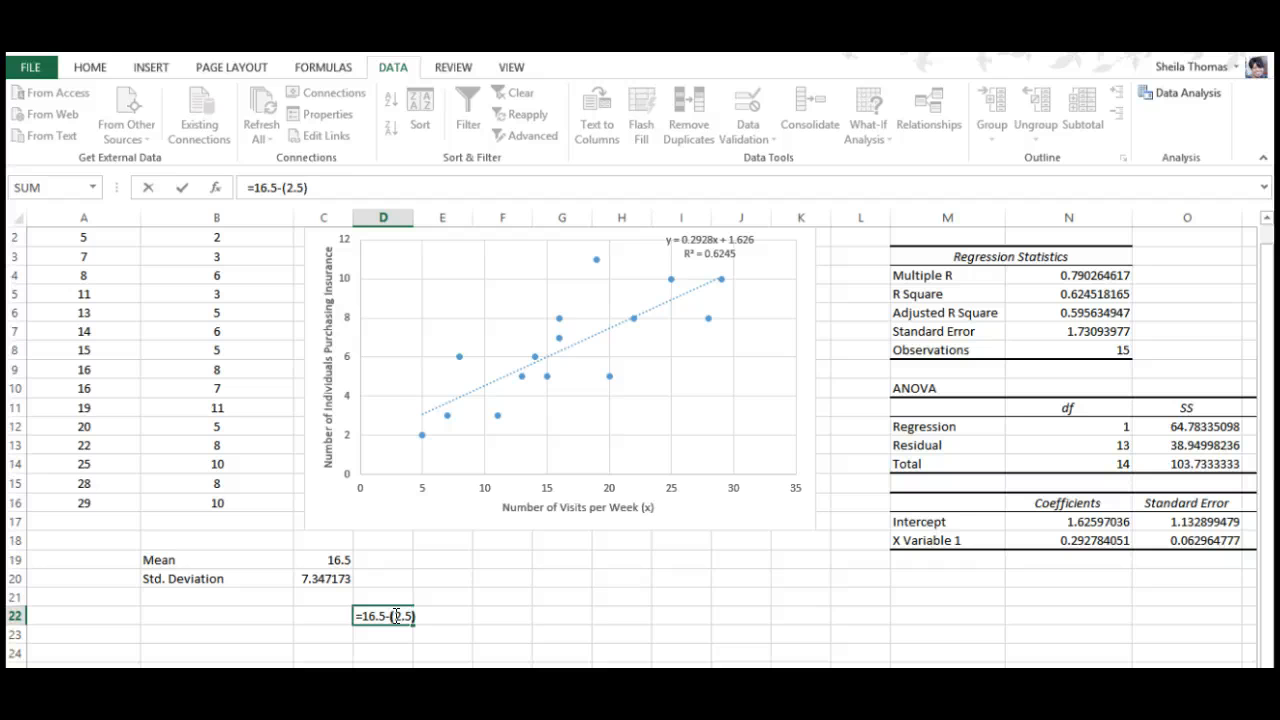
pyautogui.write('*')
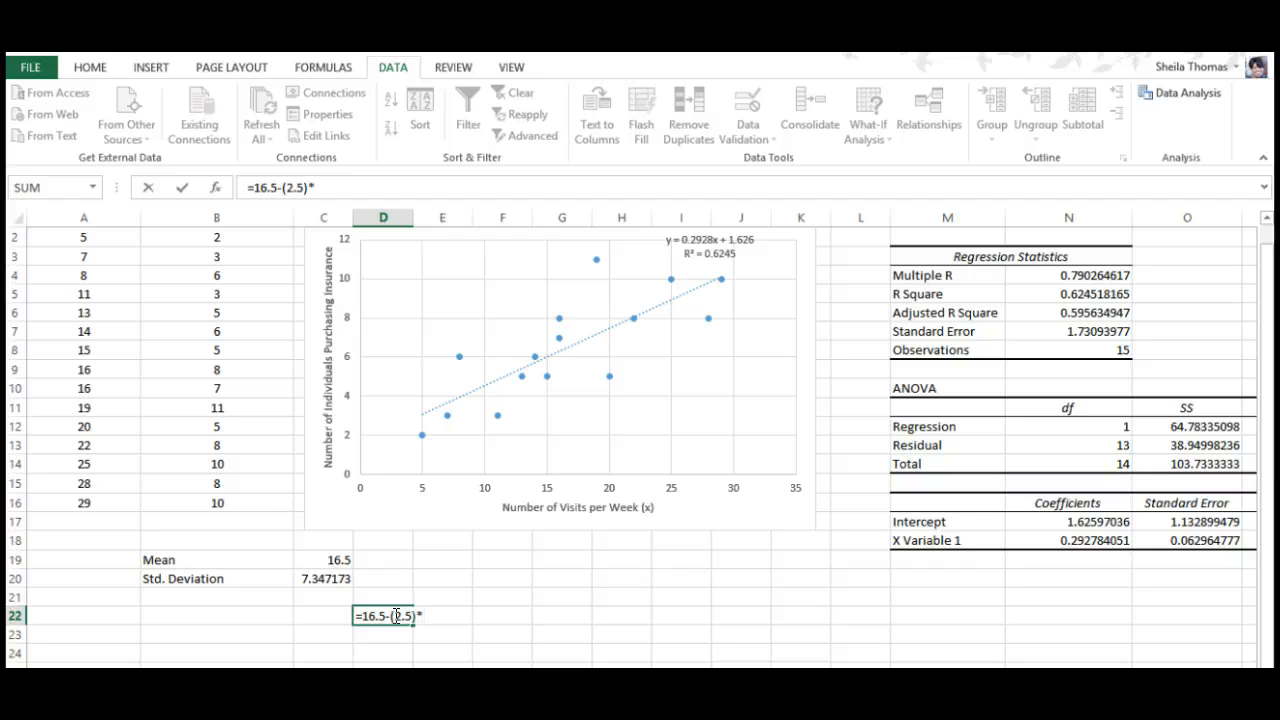
pyautogui.click(340, 579)
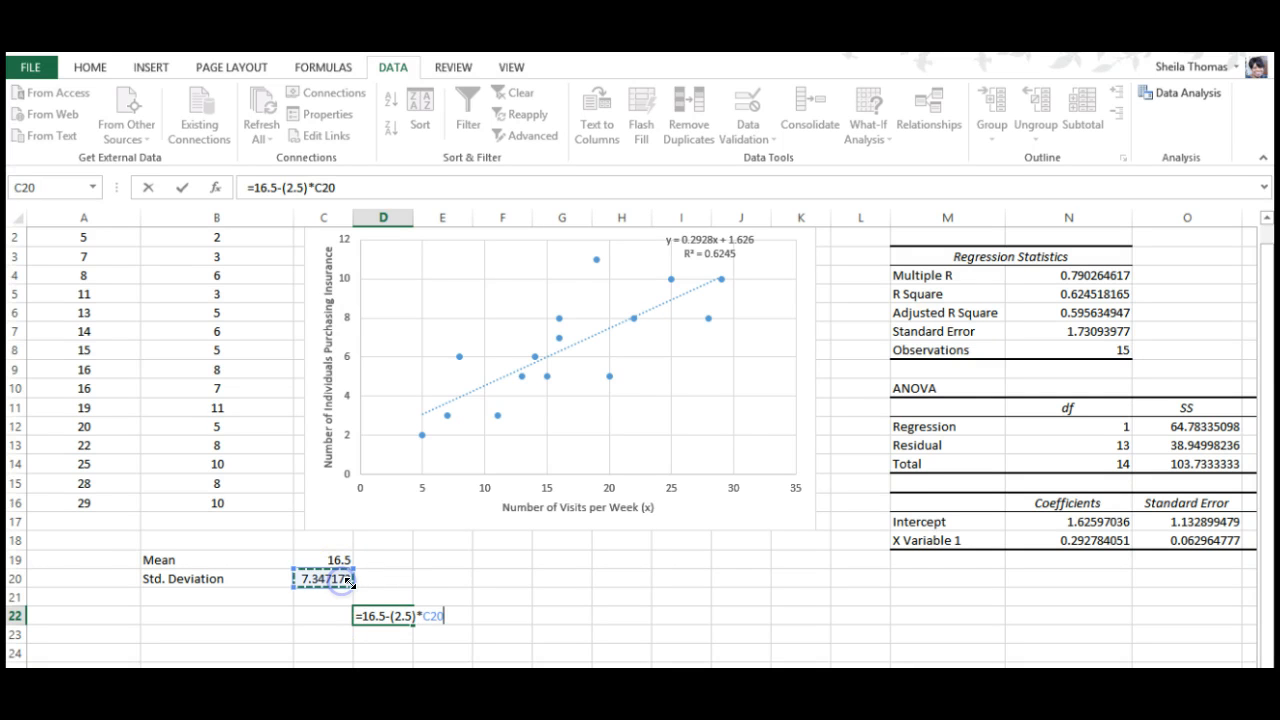
pyautogui.hotkey('ctrl', 'Return')
pyautogui.click(404, 613)
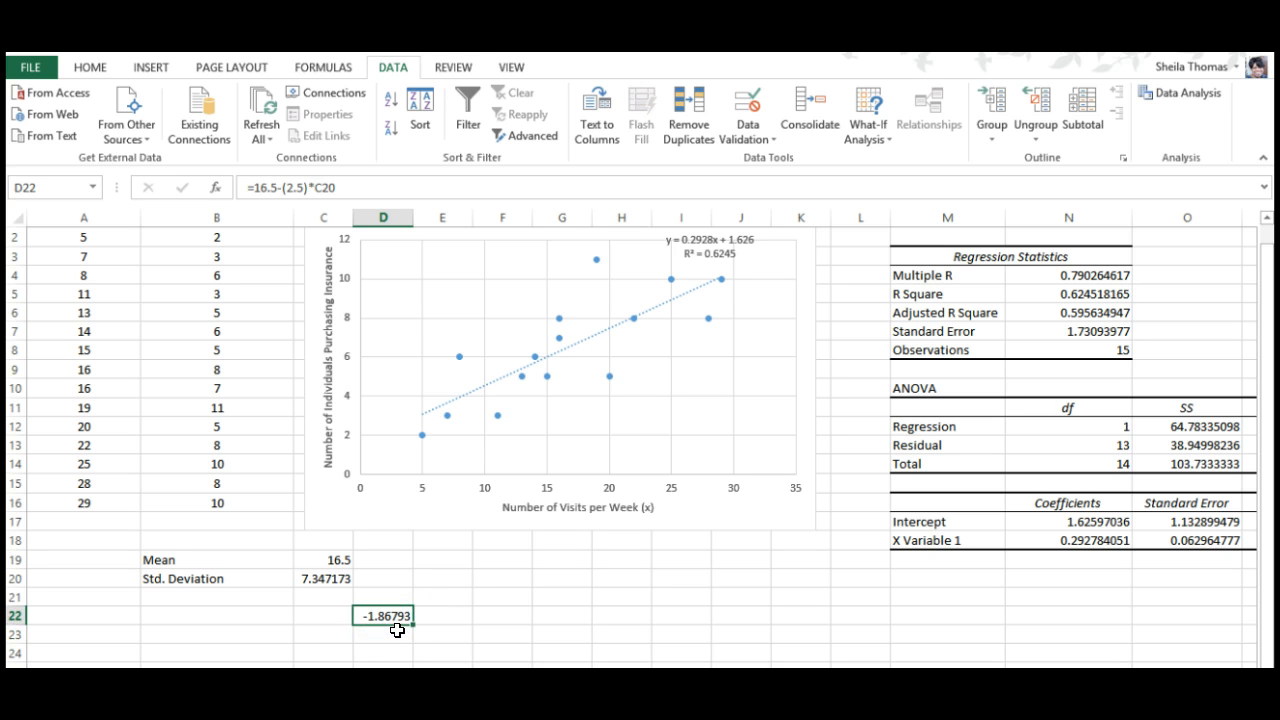
# Calculate the upper outlier limit, 2.5 standard deviations above the mean, in E22 with =16.5+(2.5)*C20.
pyautogui.click(442, 617)
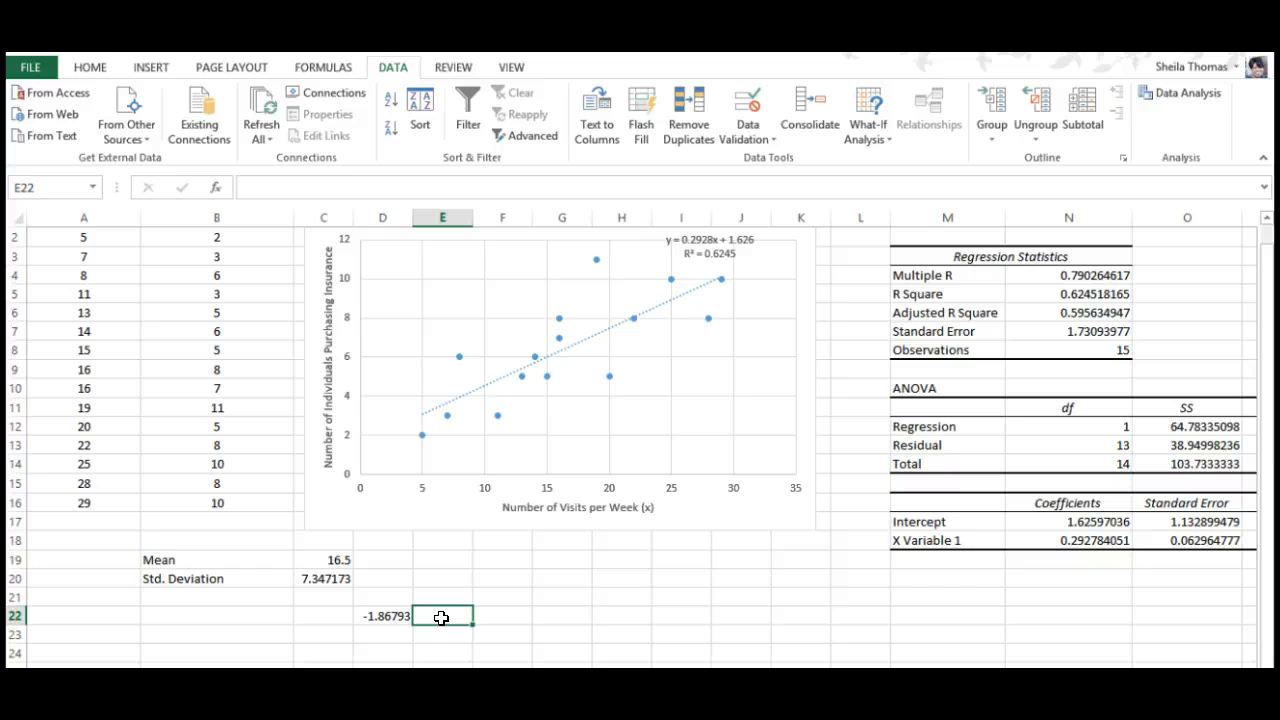
pyautogui.write('16')
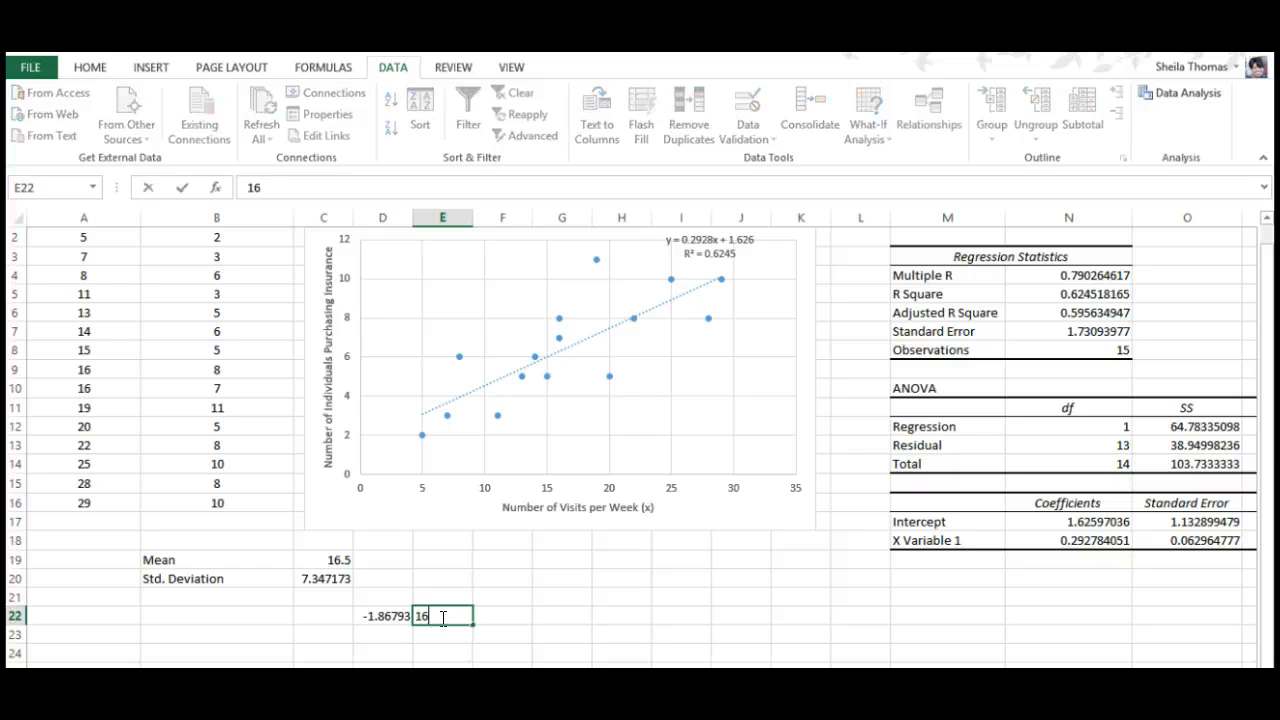
pyautogui.write('.5+(2.5)*')
pyautogui.click(332, 576)
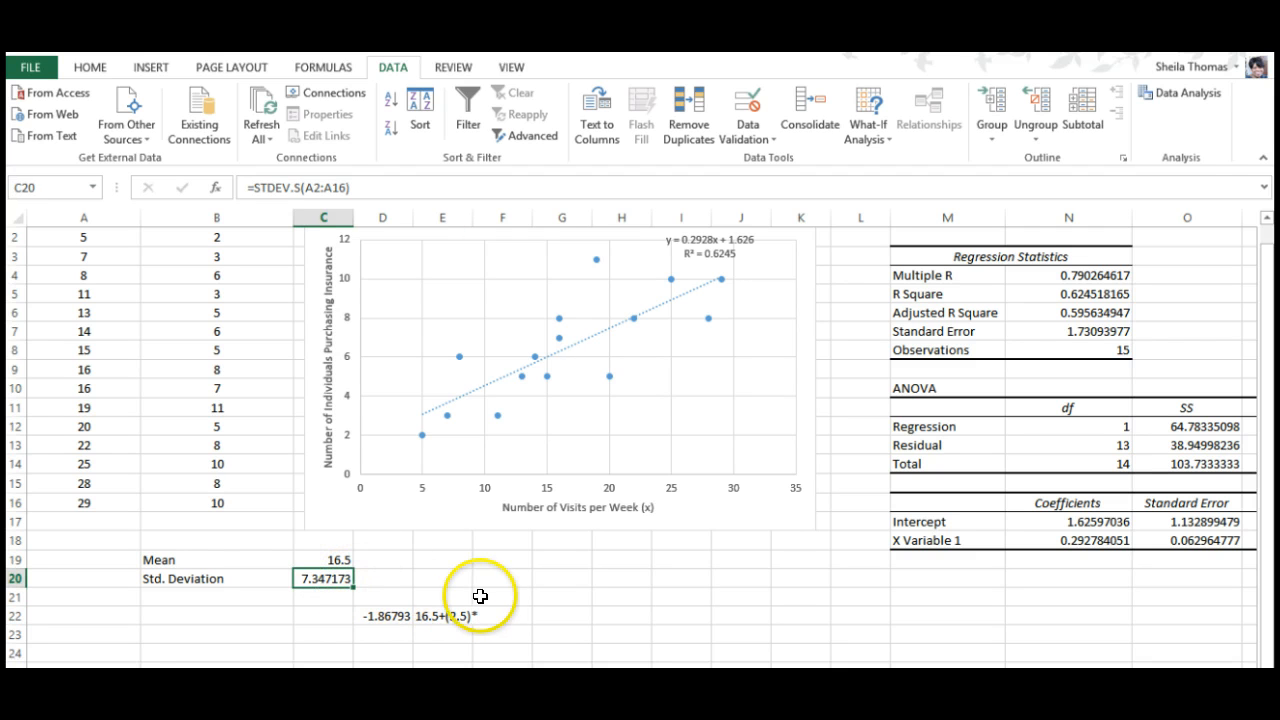
pyautogui.click(452, 619)
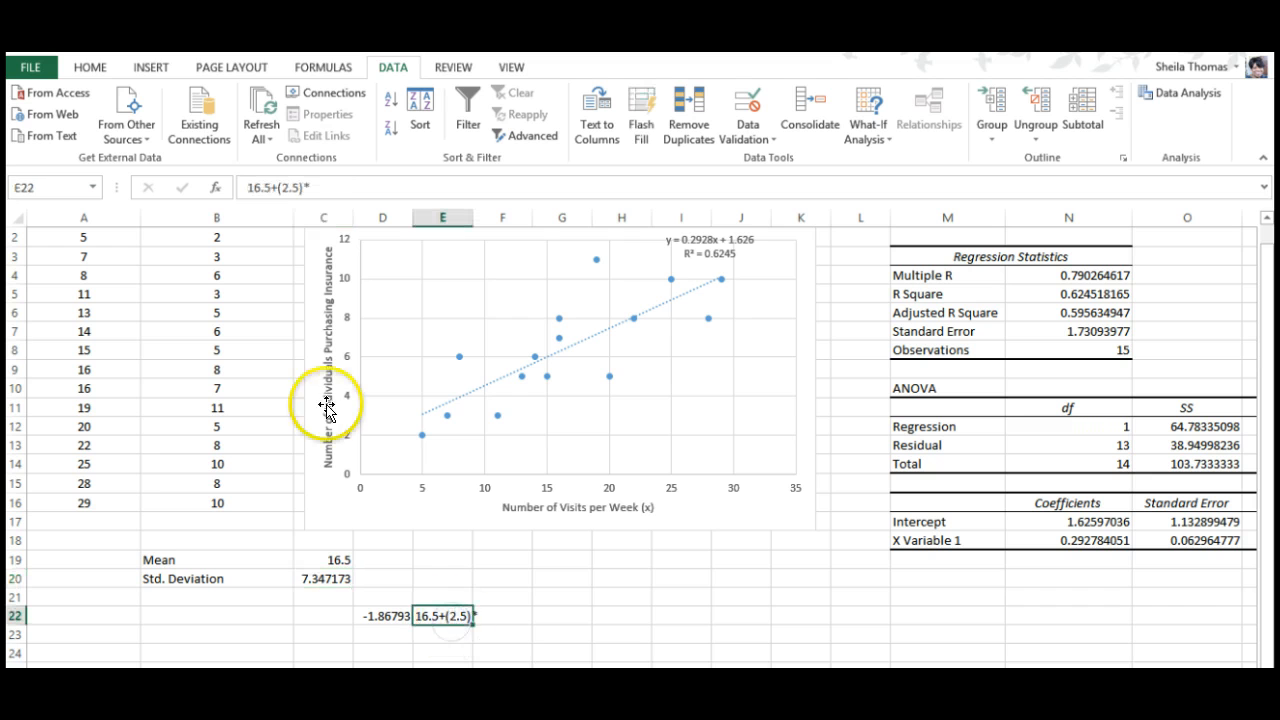
pyautogui.click(248, 187)
pyautogui.write('=')
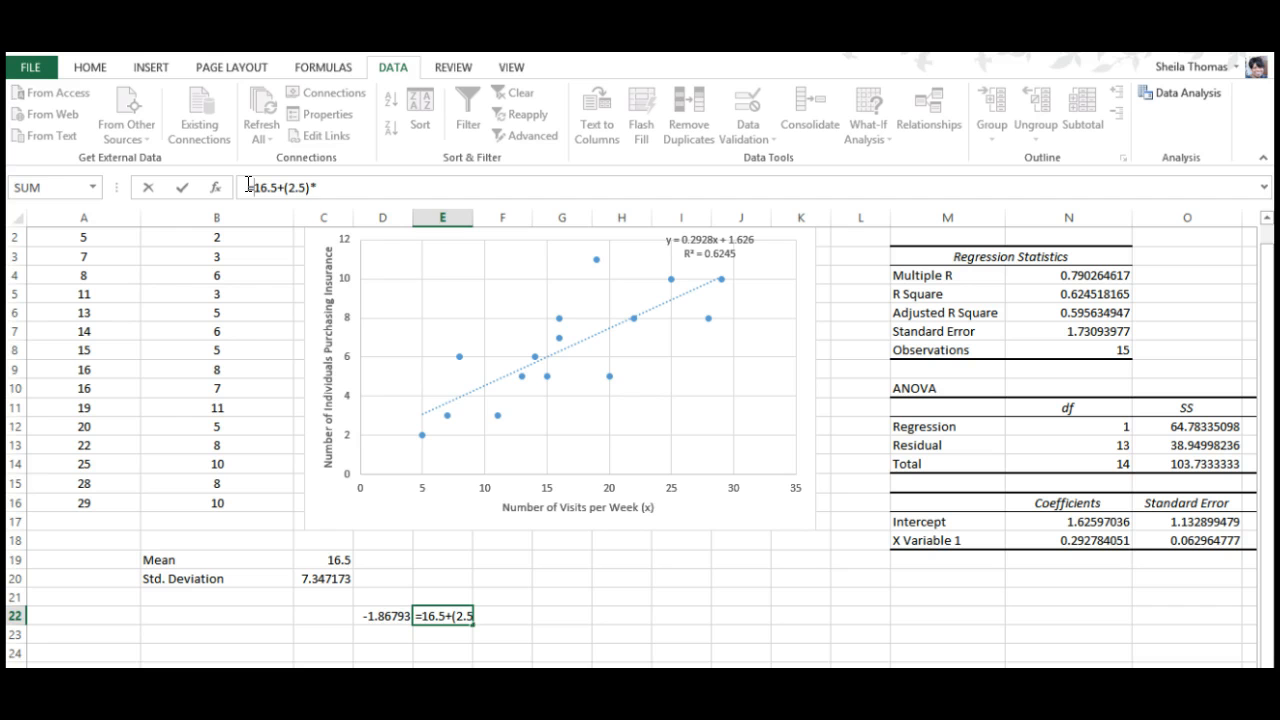
pyautogui.click(336, 188)
pyautogui.click(316, 584)
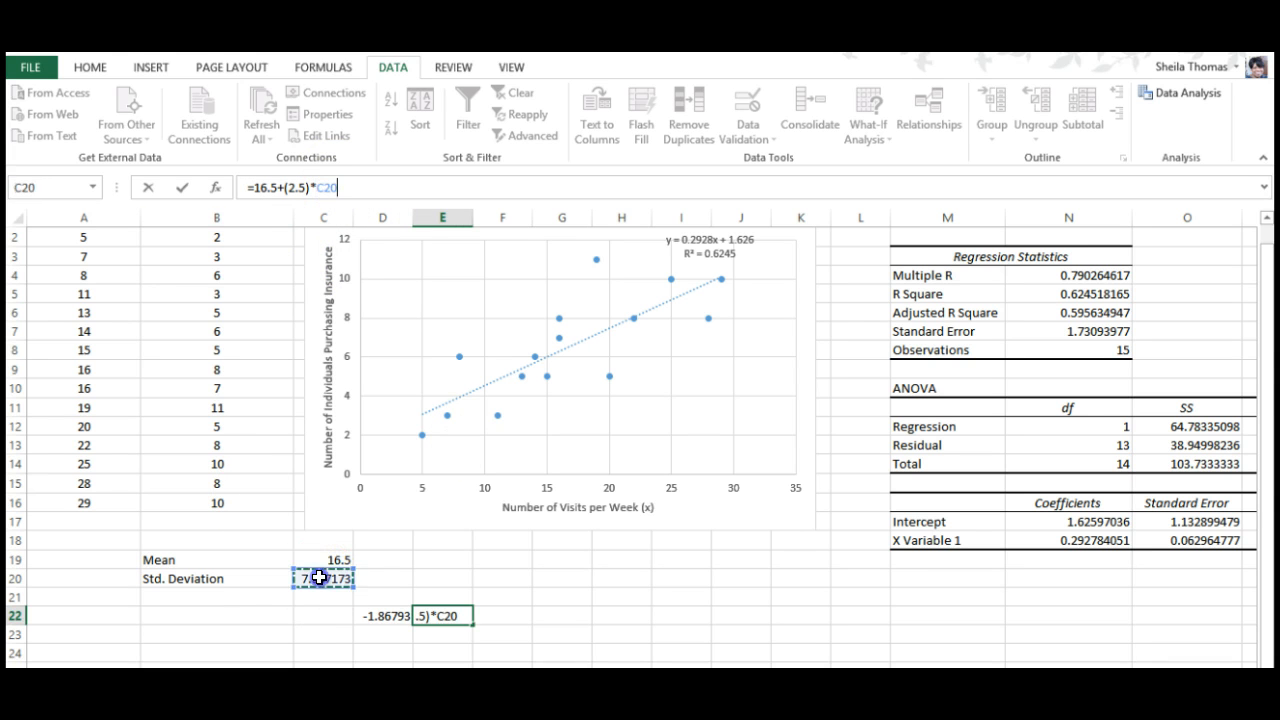
pyautogui.press('Return')
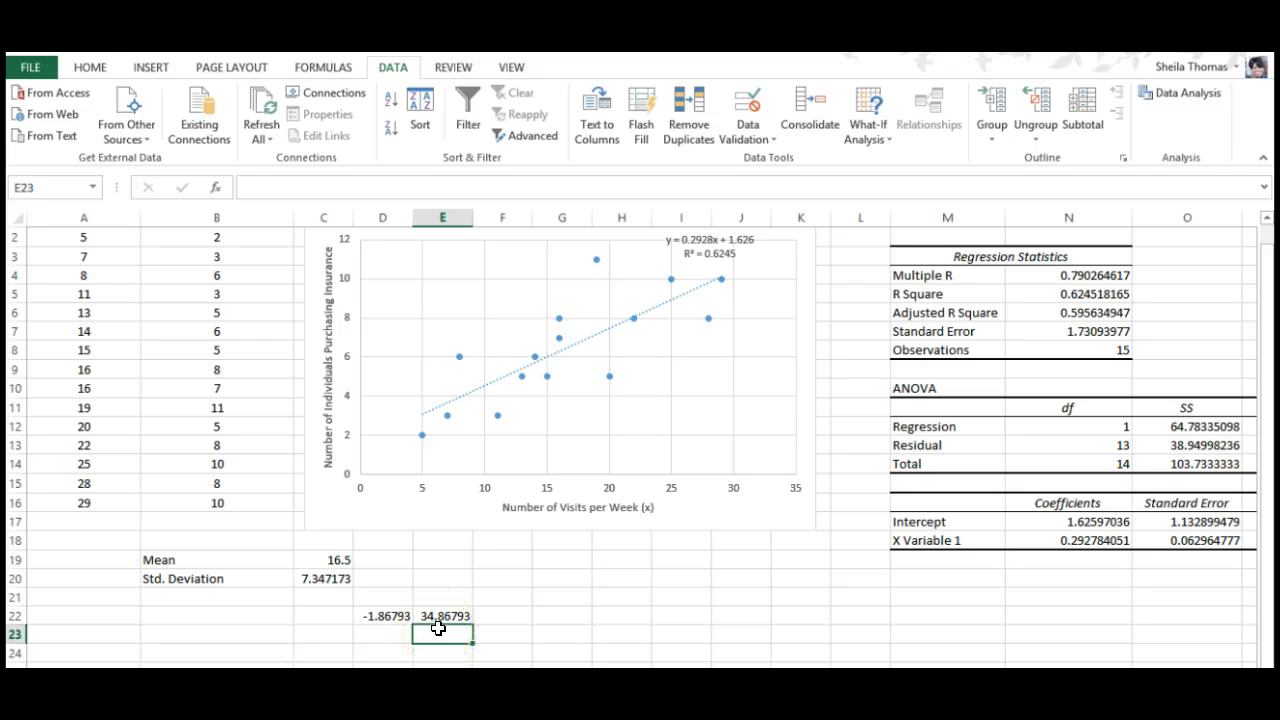
pyautogui.keyDown('shift'); pyautogui.click(250, 313); pyautogui.keyUp('shift')
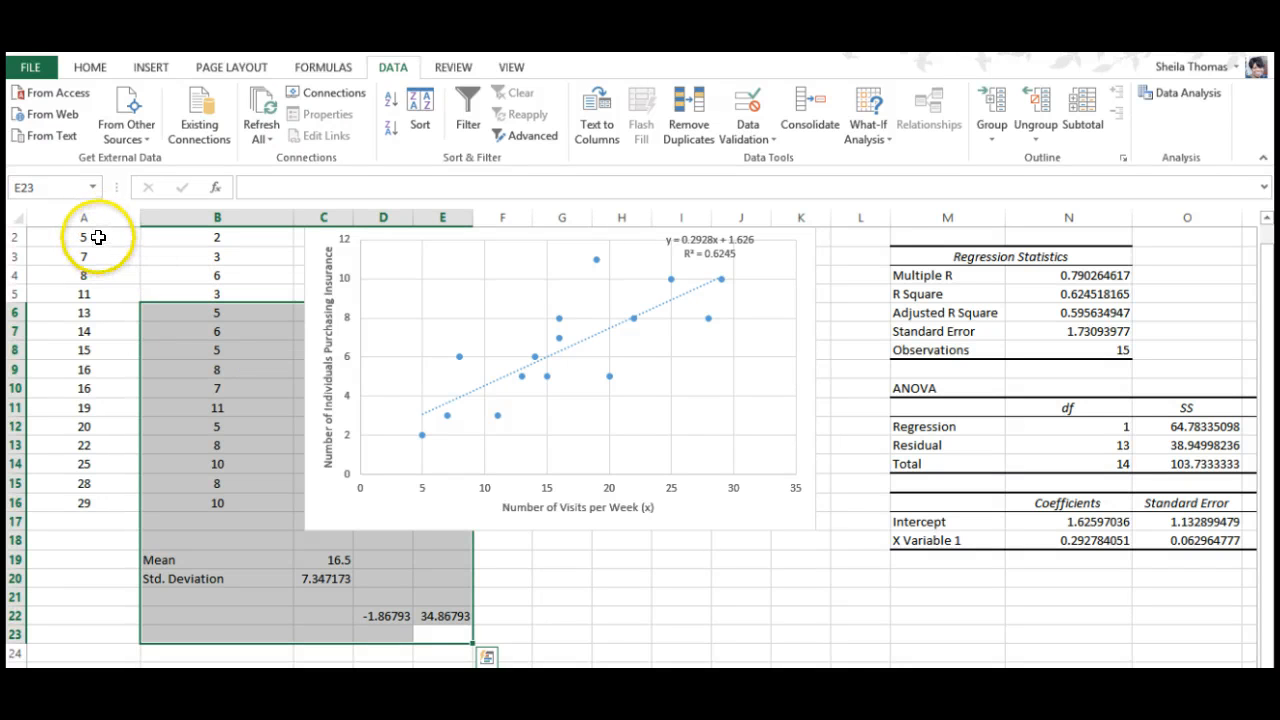
pyautogui.click(441, 637)
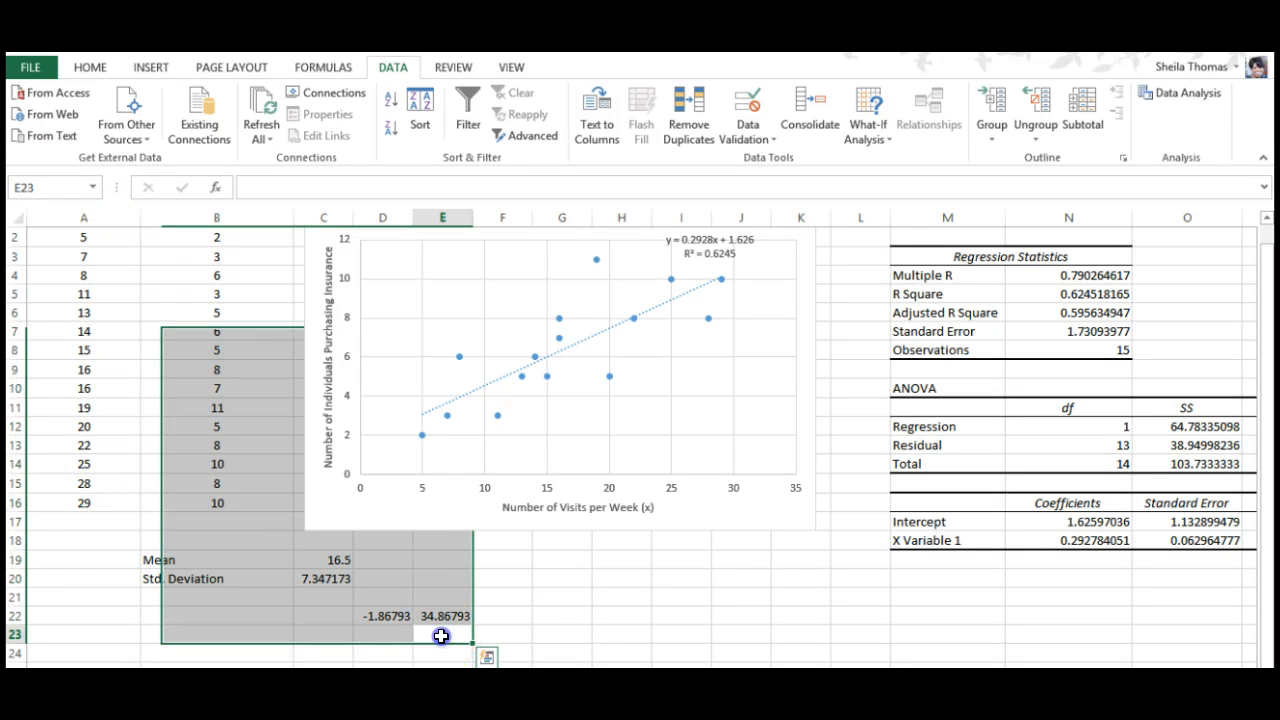